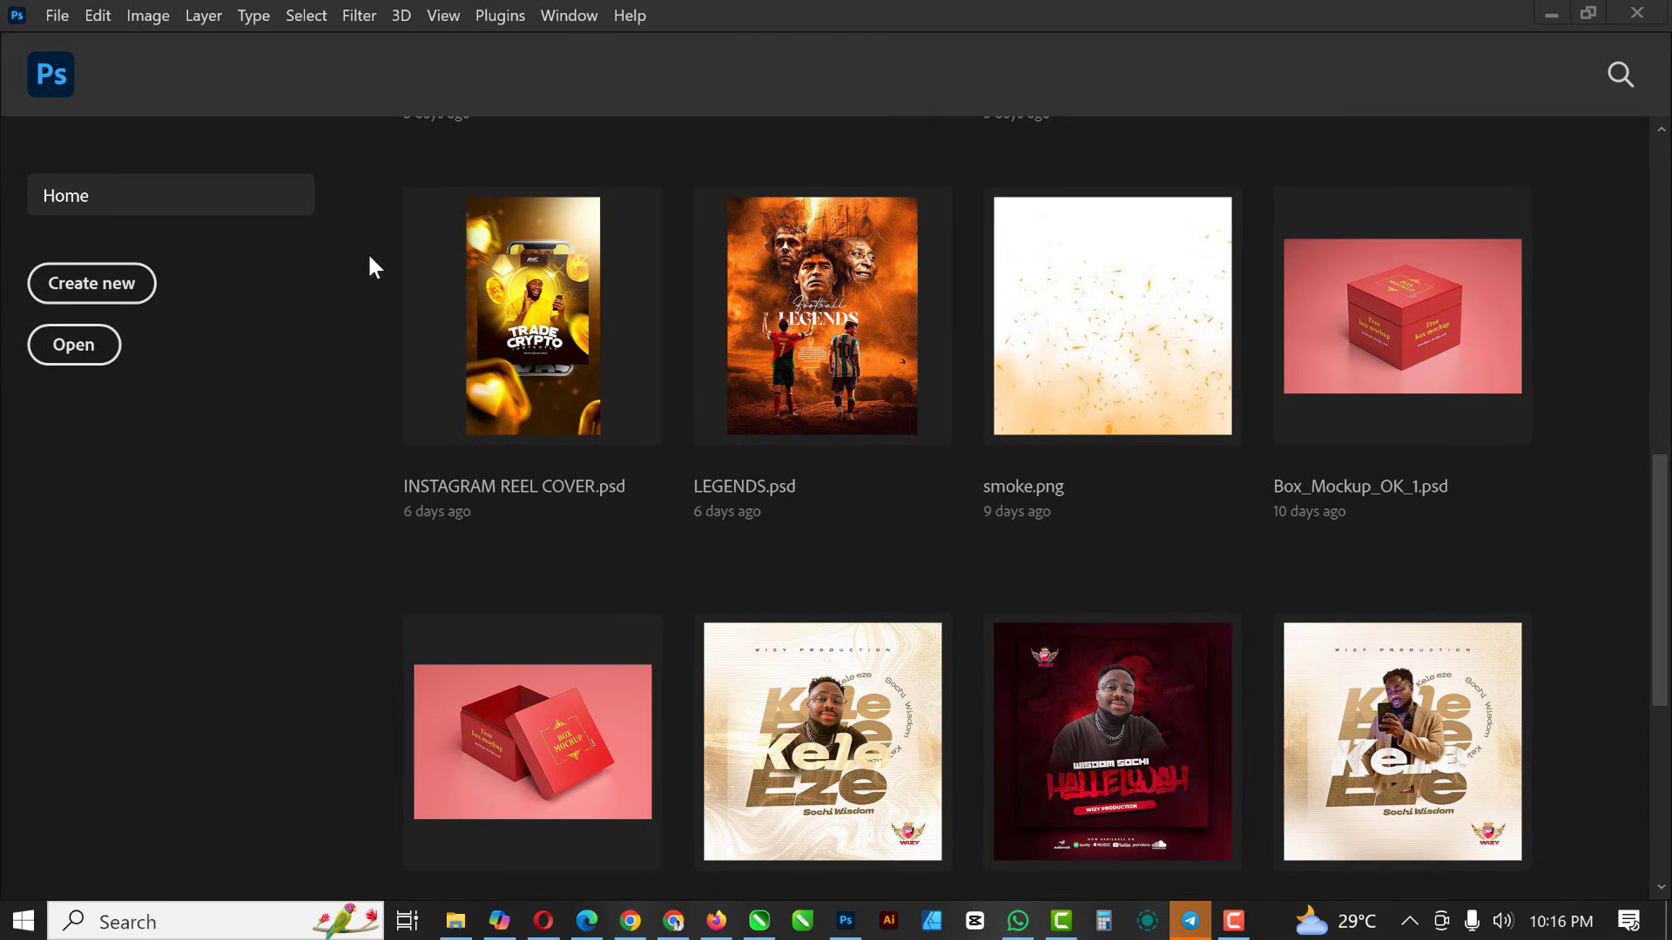
# Create a new document named CHURCH FLYER, 5 x 5 inches at 300 pixels/inch, RGB Color, with a transparent background
pyautogui.click(55, 26)
pyautogui.click(71, 39)
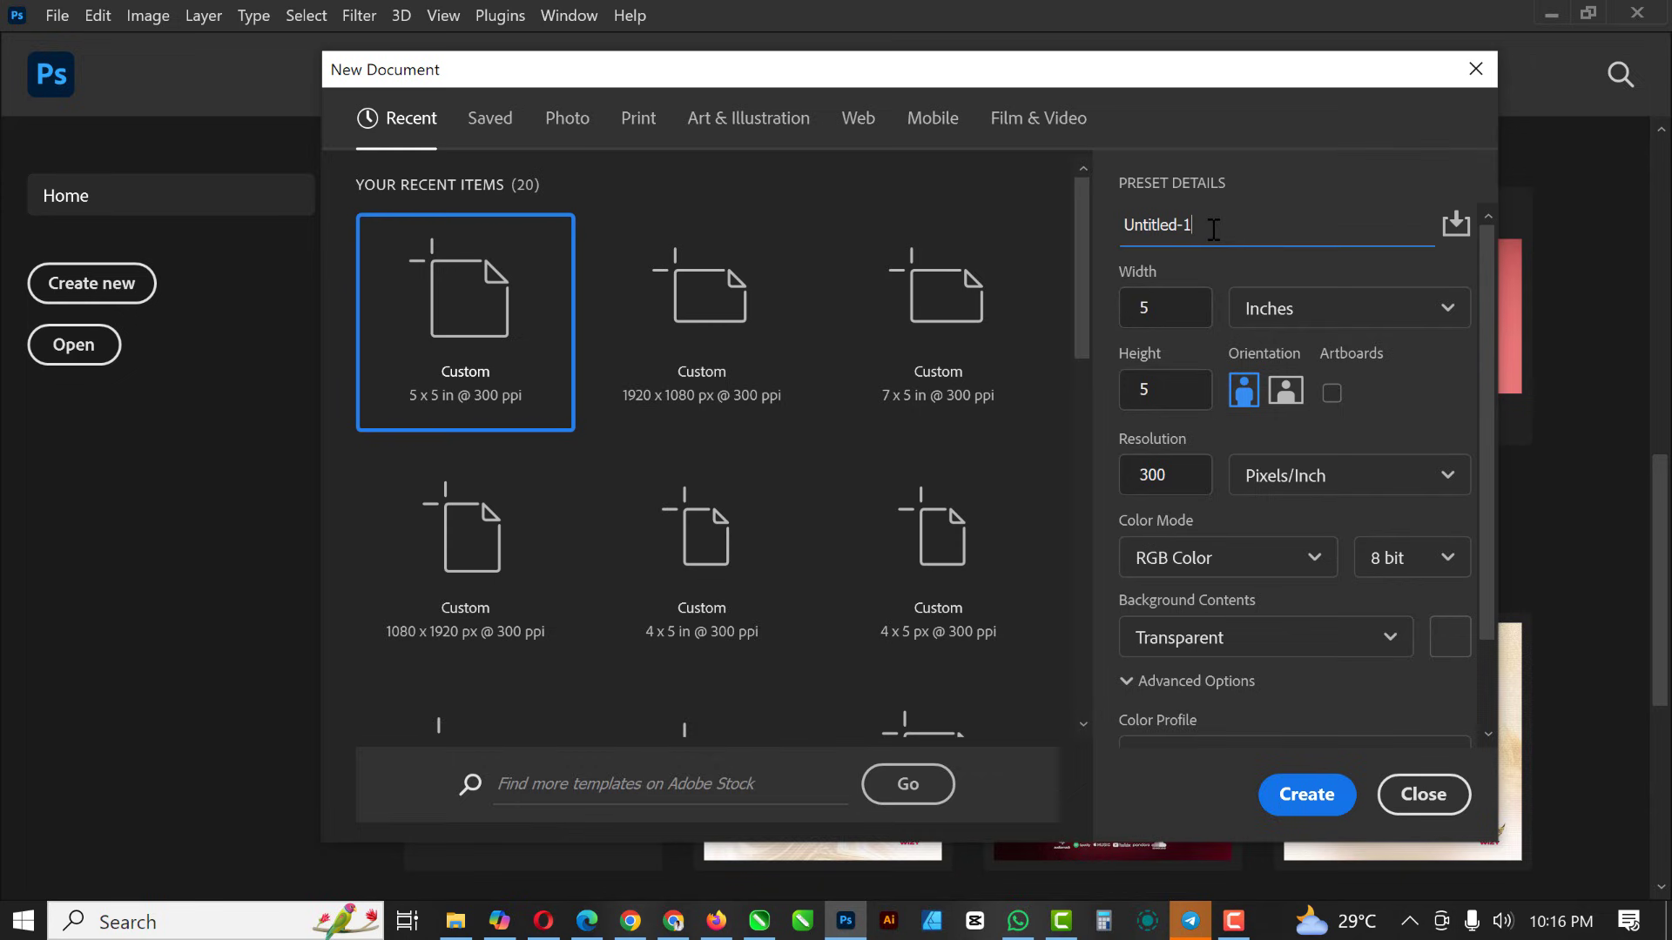
pyautogui.moveTo(1212, 227); pyautogui.dragTo(1160, 228)
pyautogui.hotkey('shift', 'Tab')
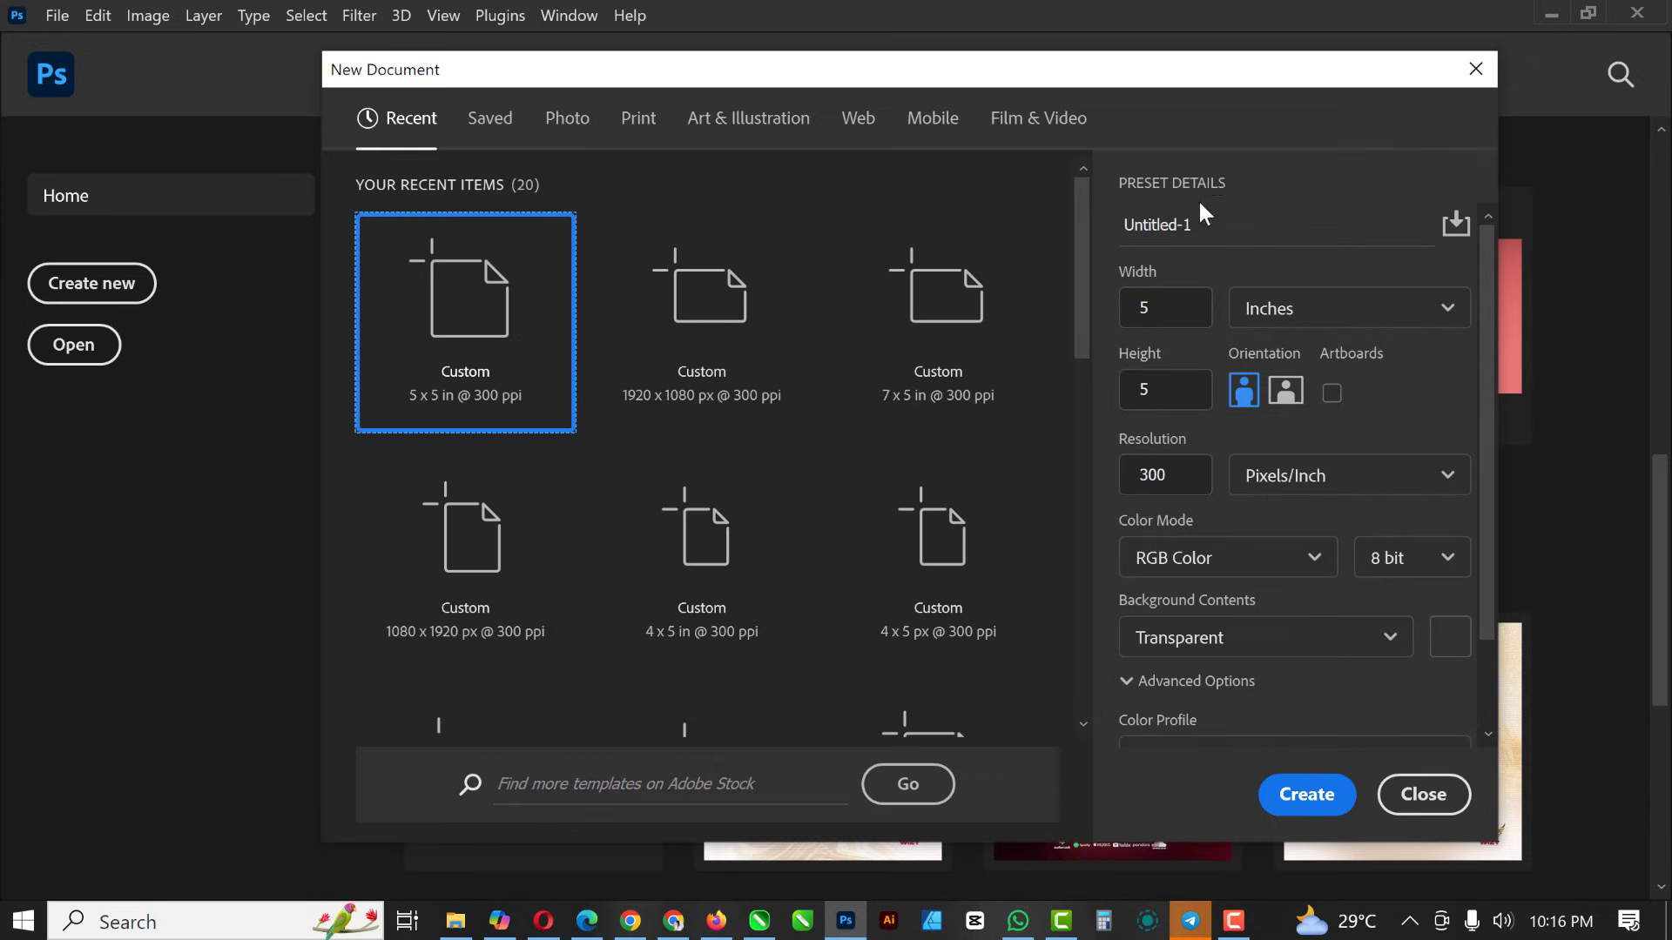
pyautogui.moveTo(1206, 226); pyautogui.dragTo(1108, 228)
pyautogui.write('CHURCH ')
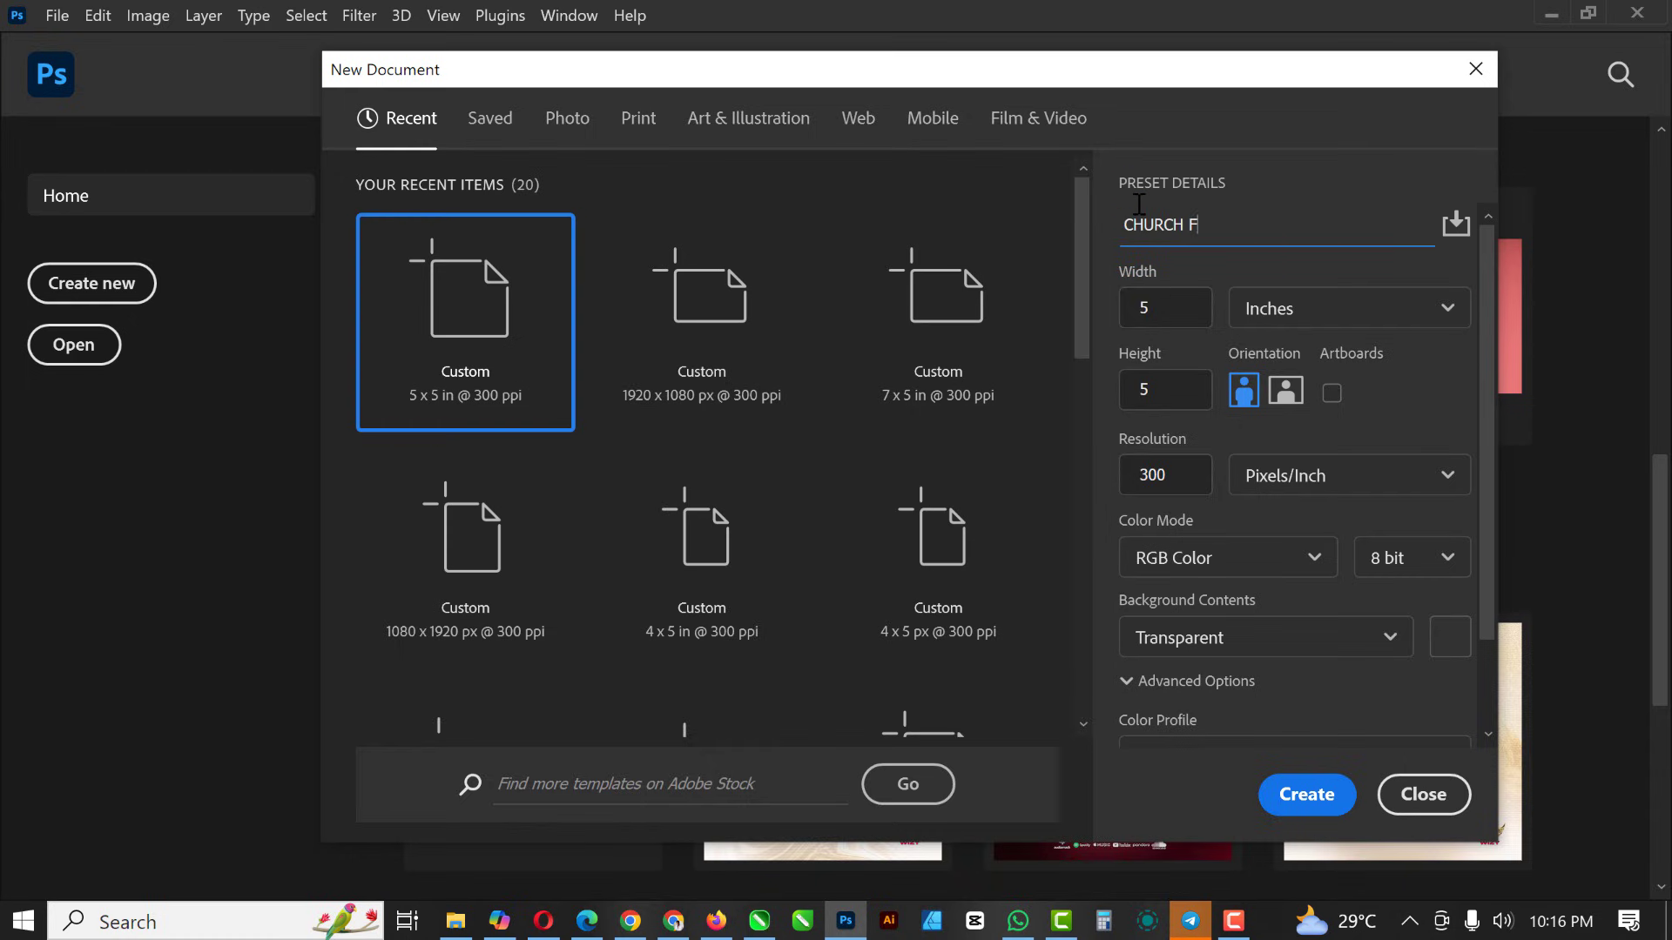
pyautogui.write('FLYER')
pyautogui.click(1167, 312)
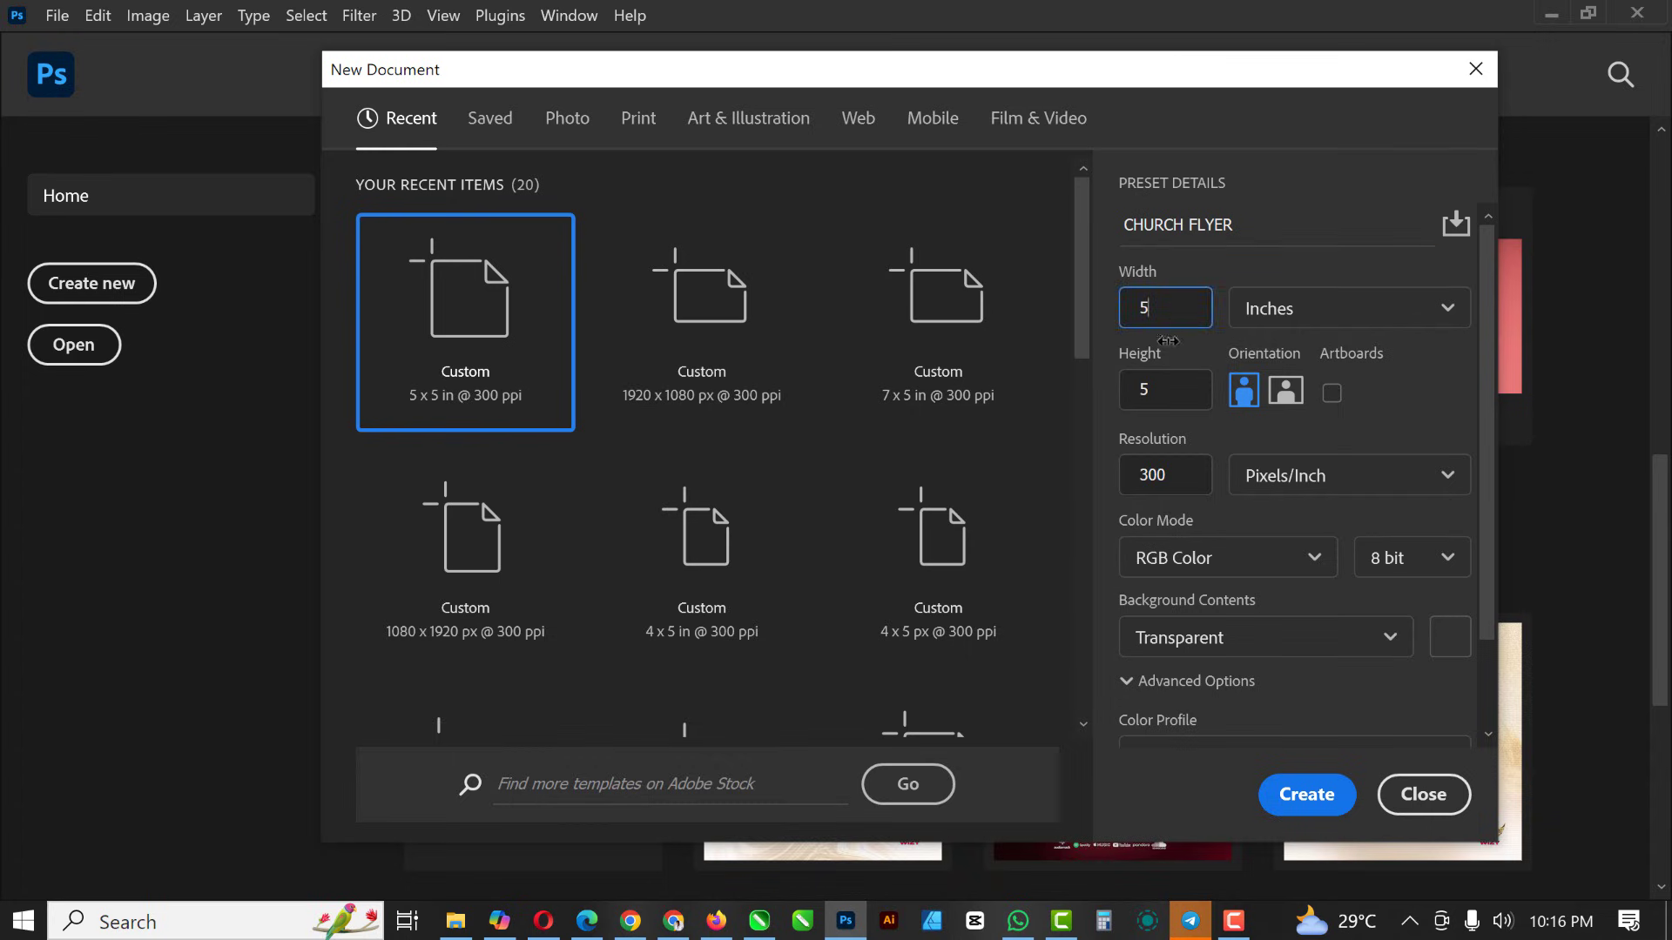
pyautogui.click(1181, 478)
pyautogui.doubleClick(1181, 478)
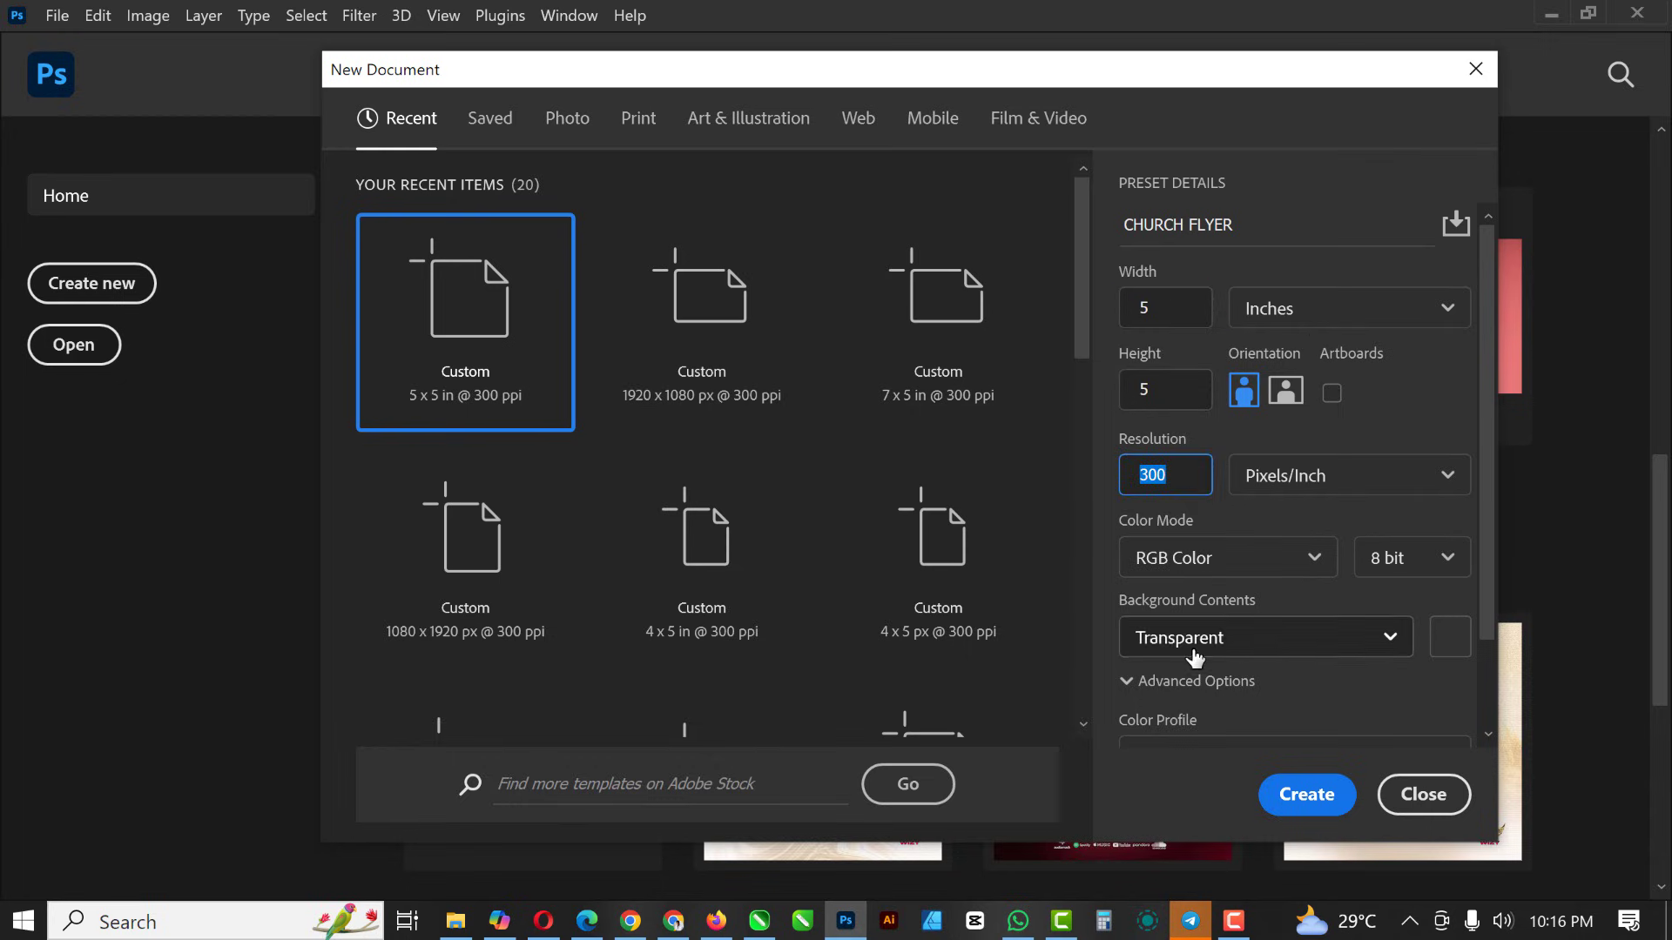
pyautogui.click(1306, 794)
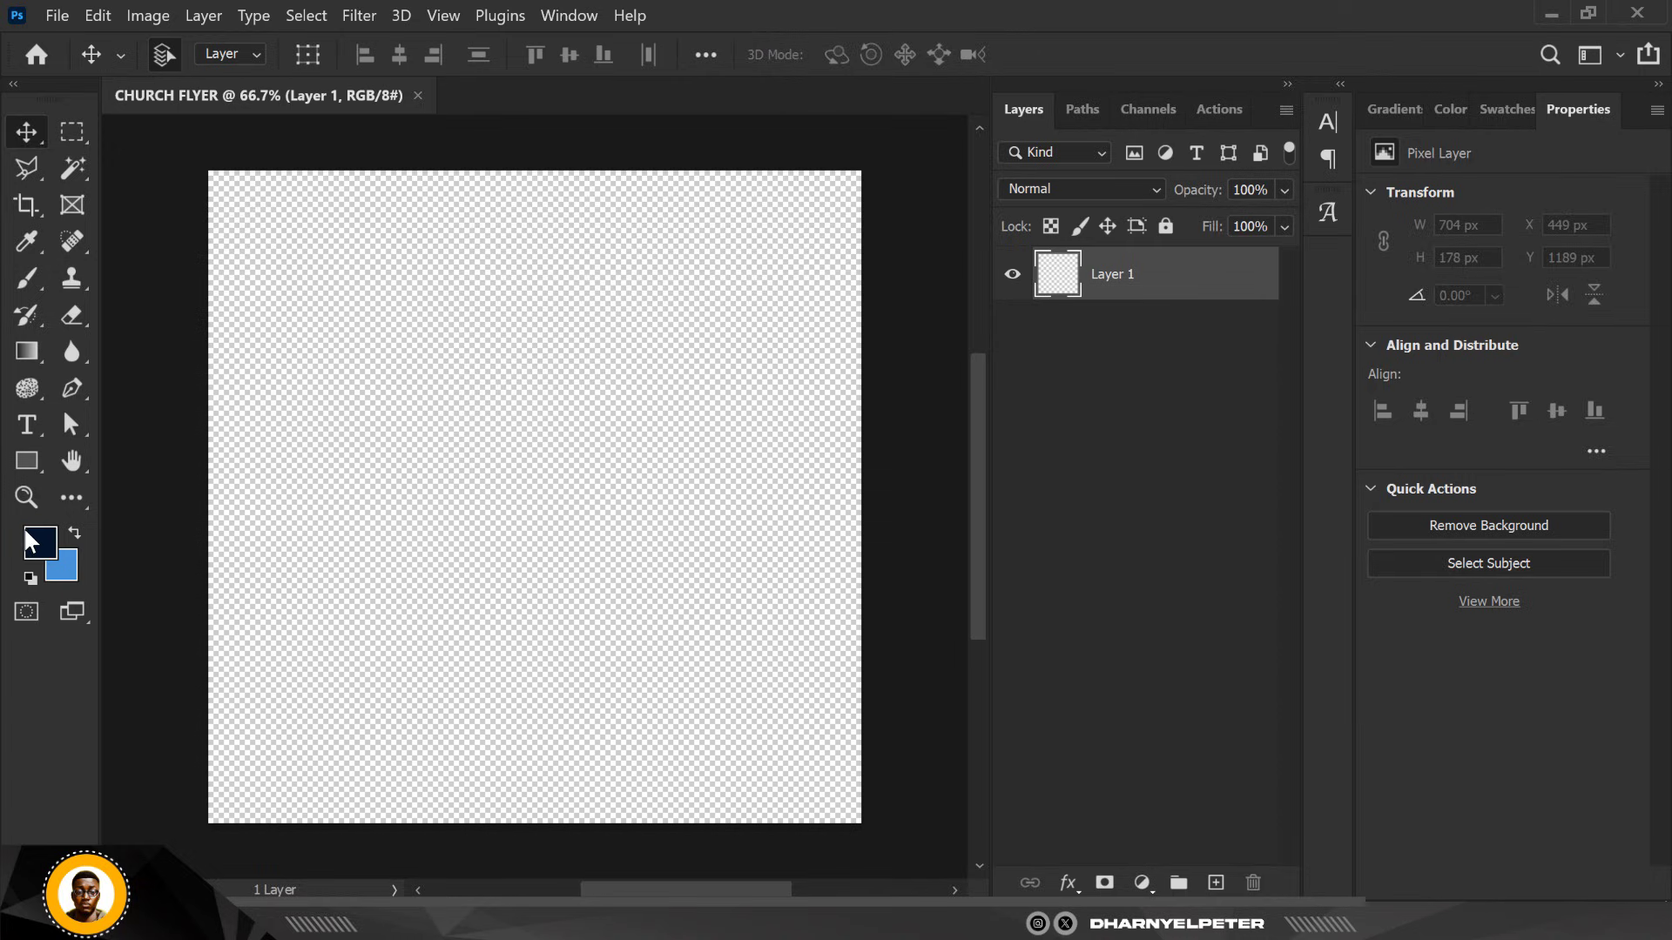
# Inspect the hex codes of the current foreground and background colors
pyautogui.click(42, 544)
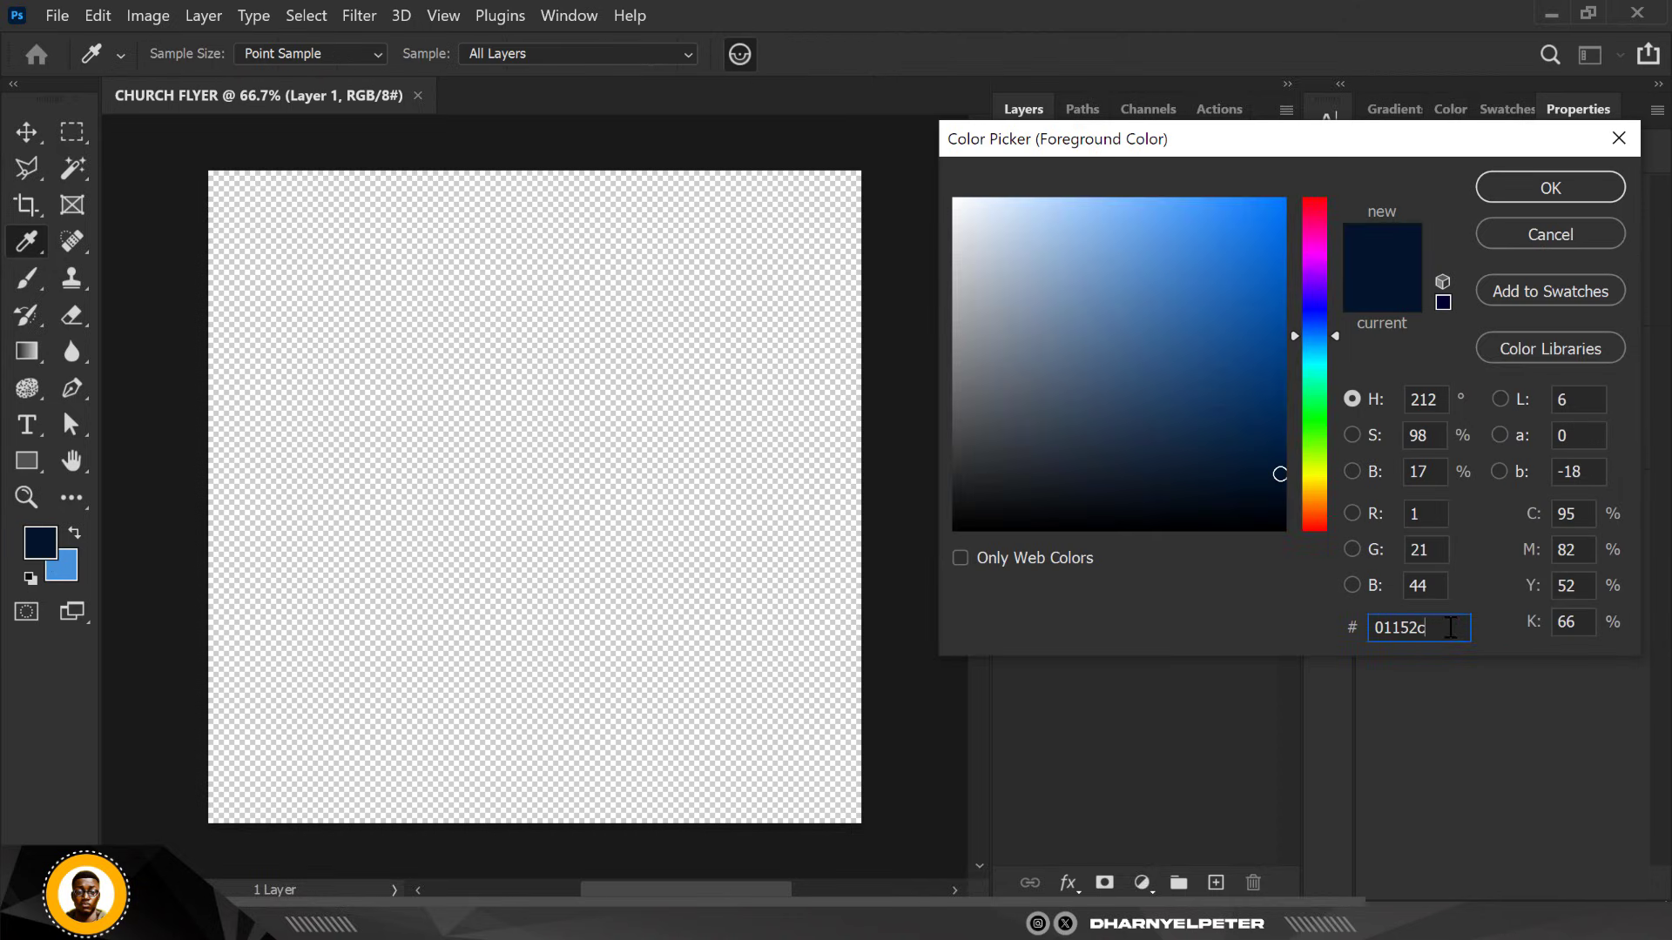
pyautogui.doubleClick(1402, 628)
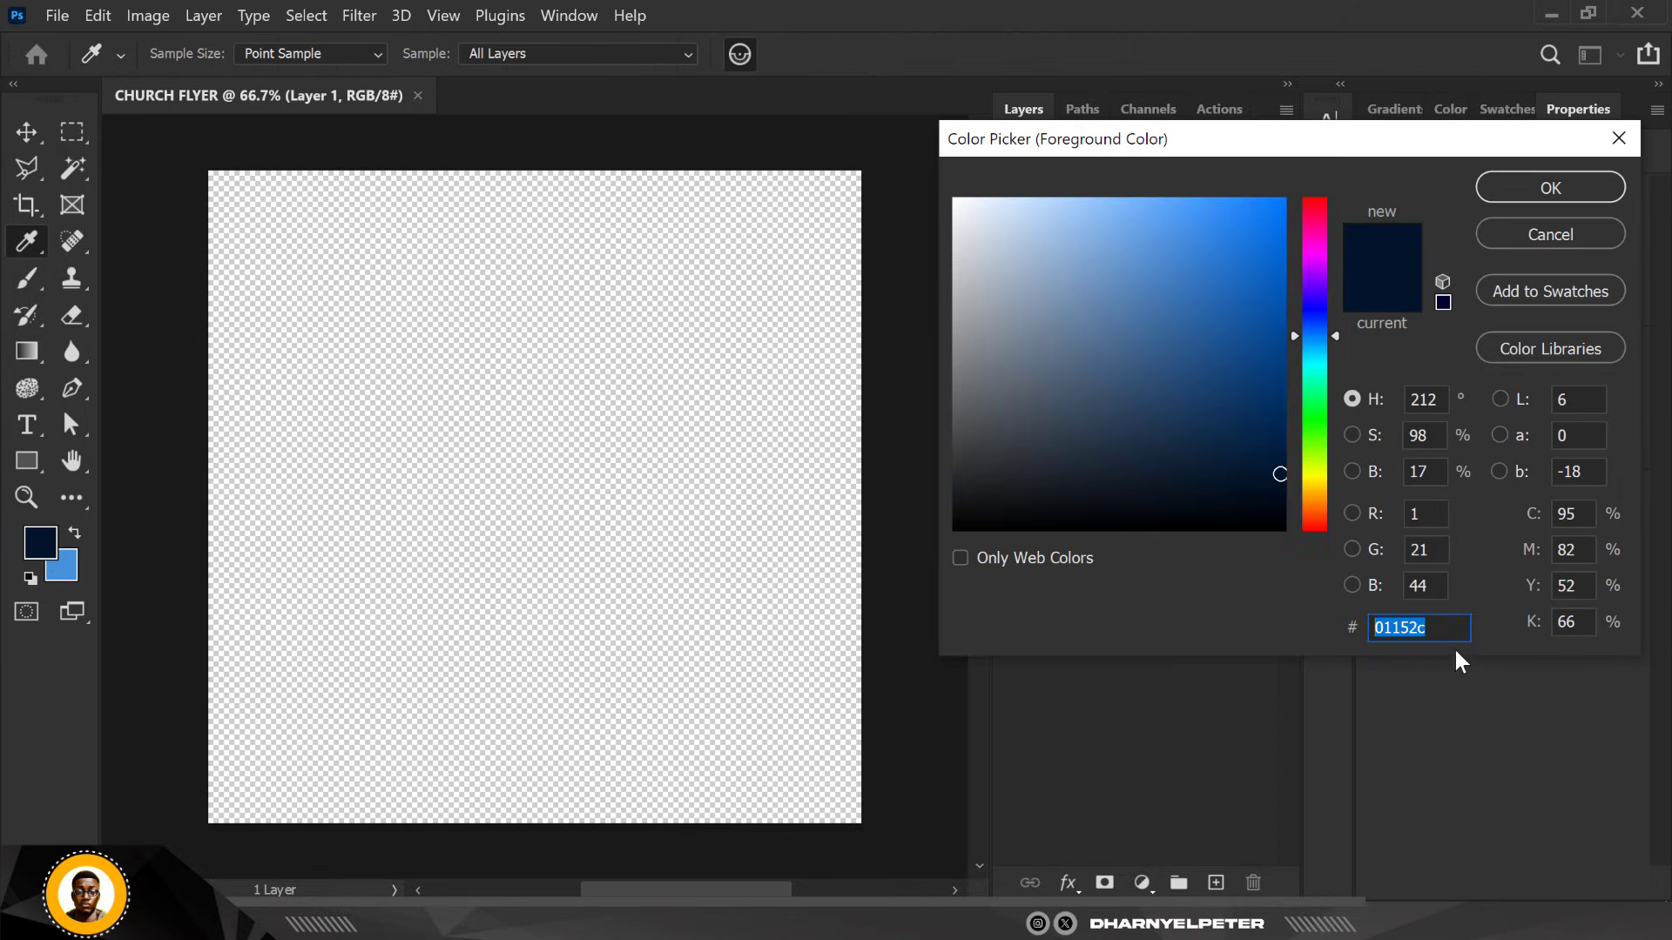
pyautogui.click(1577, 195)
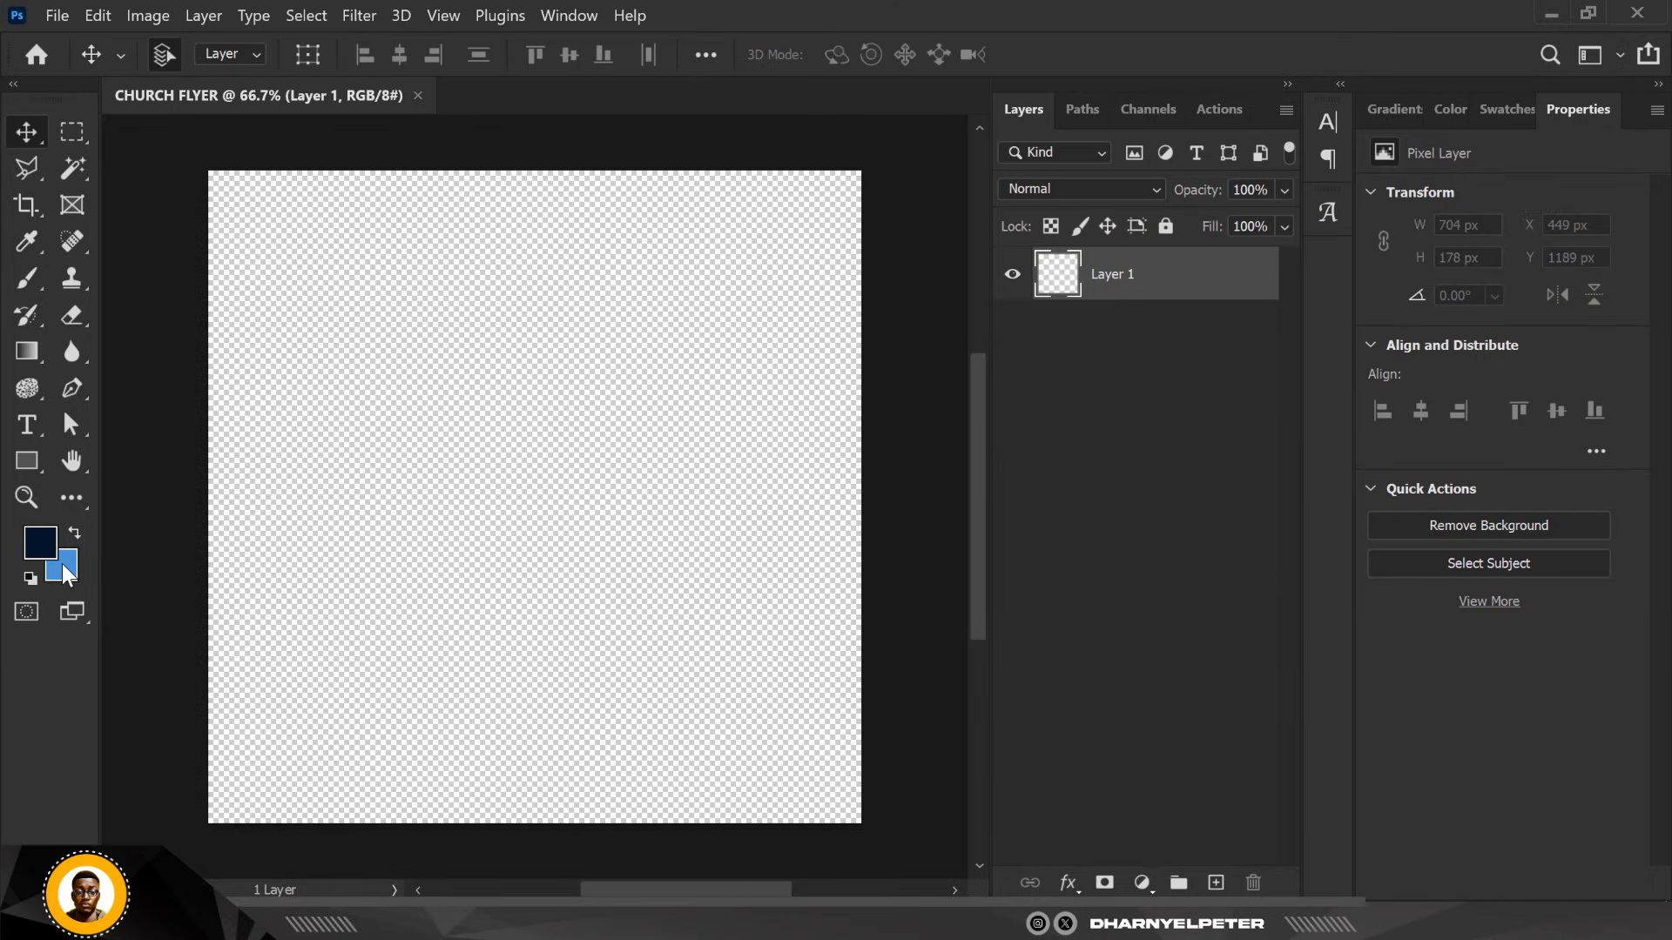
pyautogui.click(61, 562)
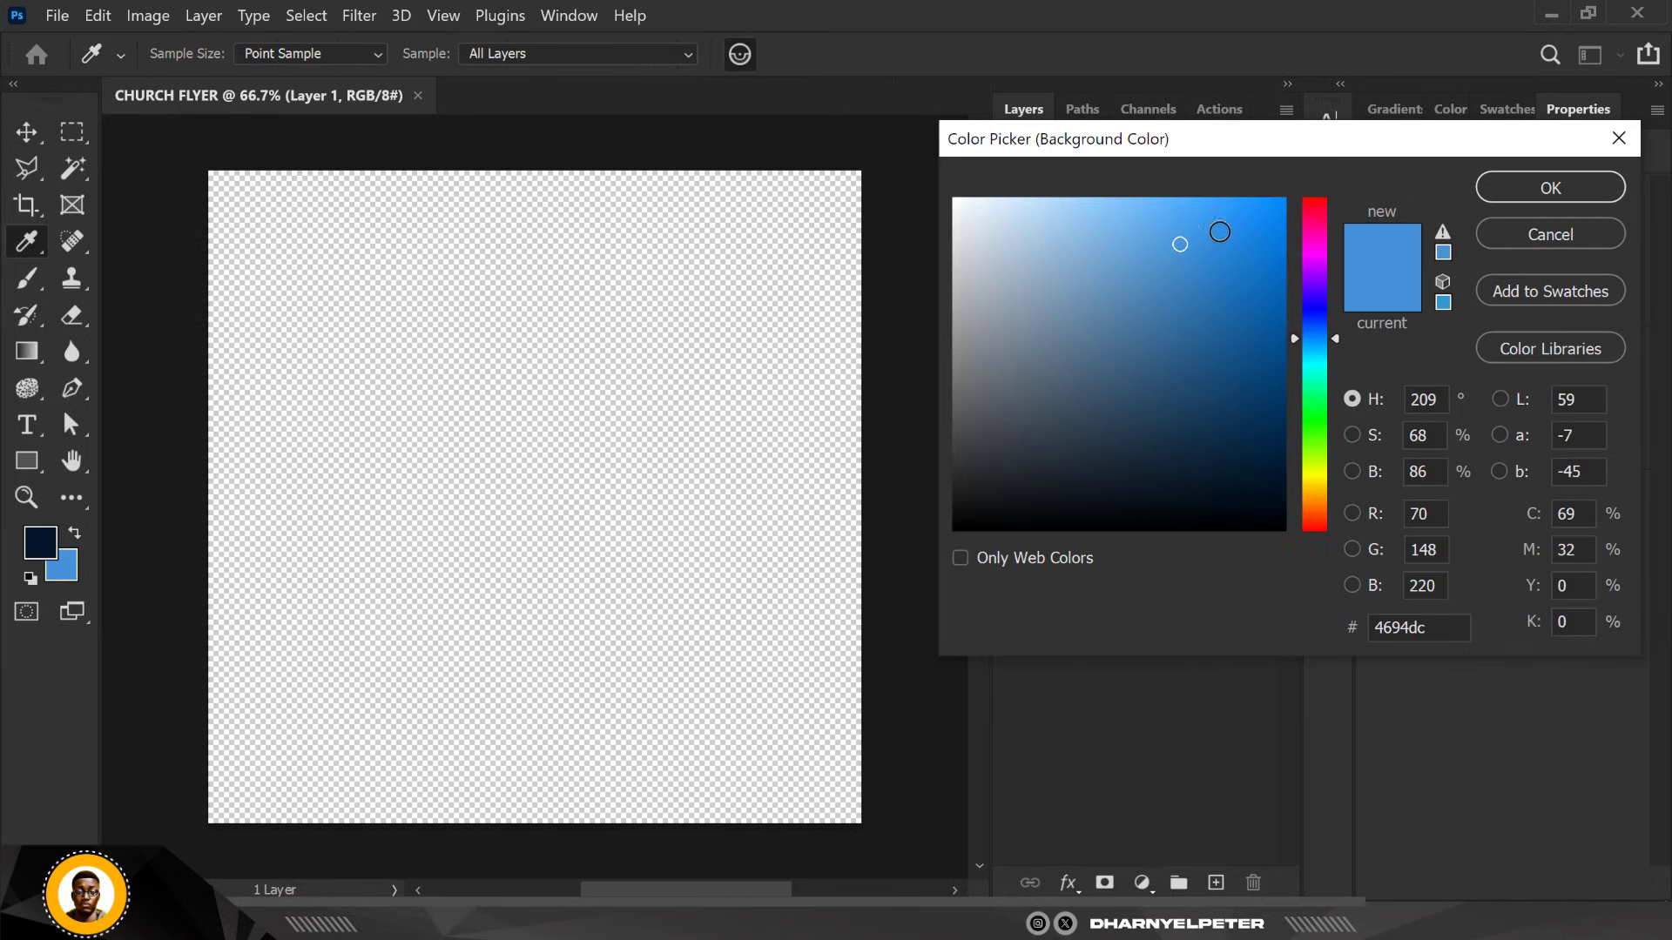
pyautogui.click(1518, 184)
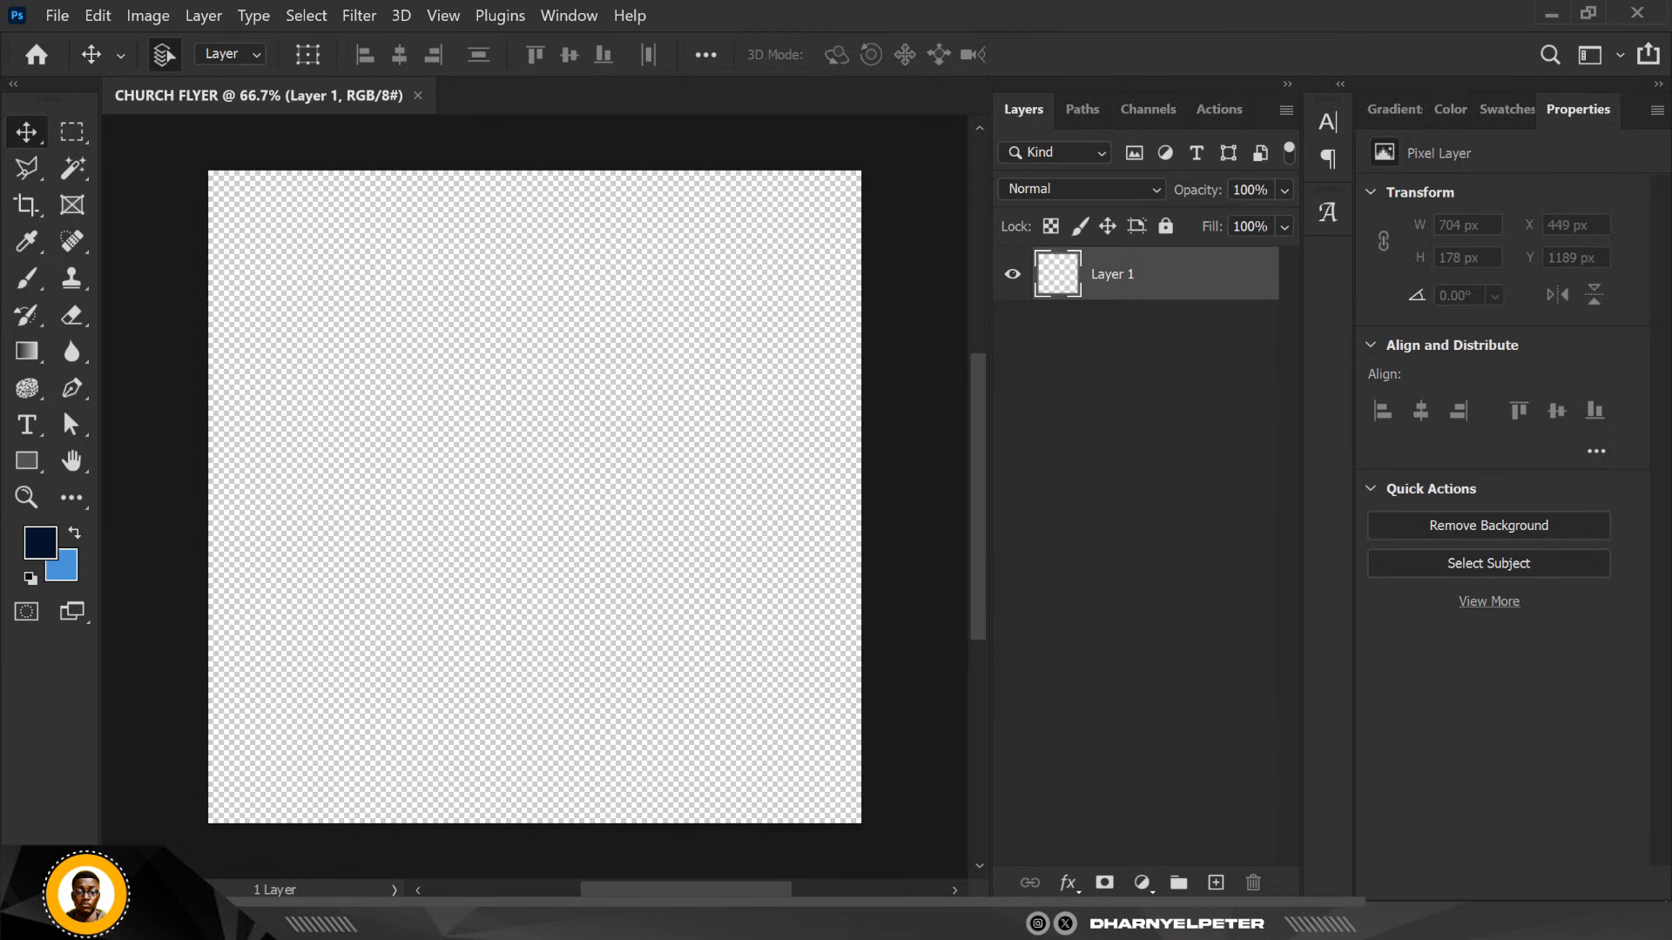
# Place the abstract blue water background image from the RESOURCE folder onto the flyer canvas
pyautogui.hotkey('alt', 'Tab')
pyautogui.click(324, 222)
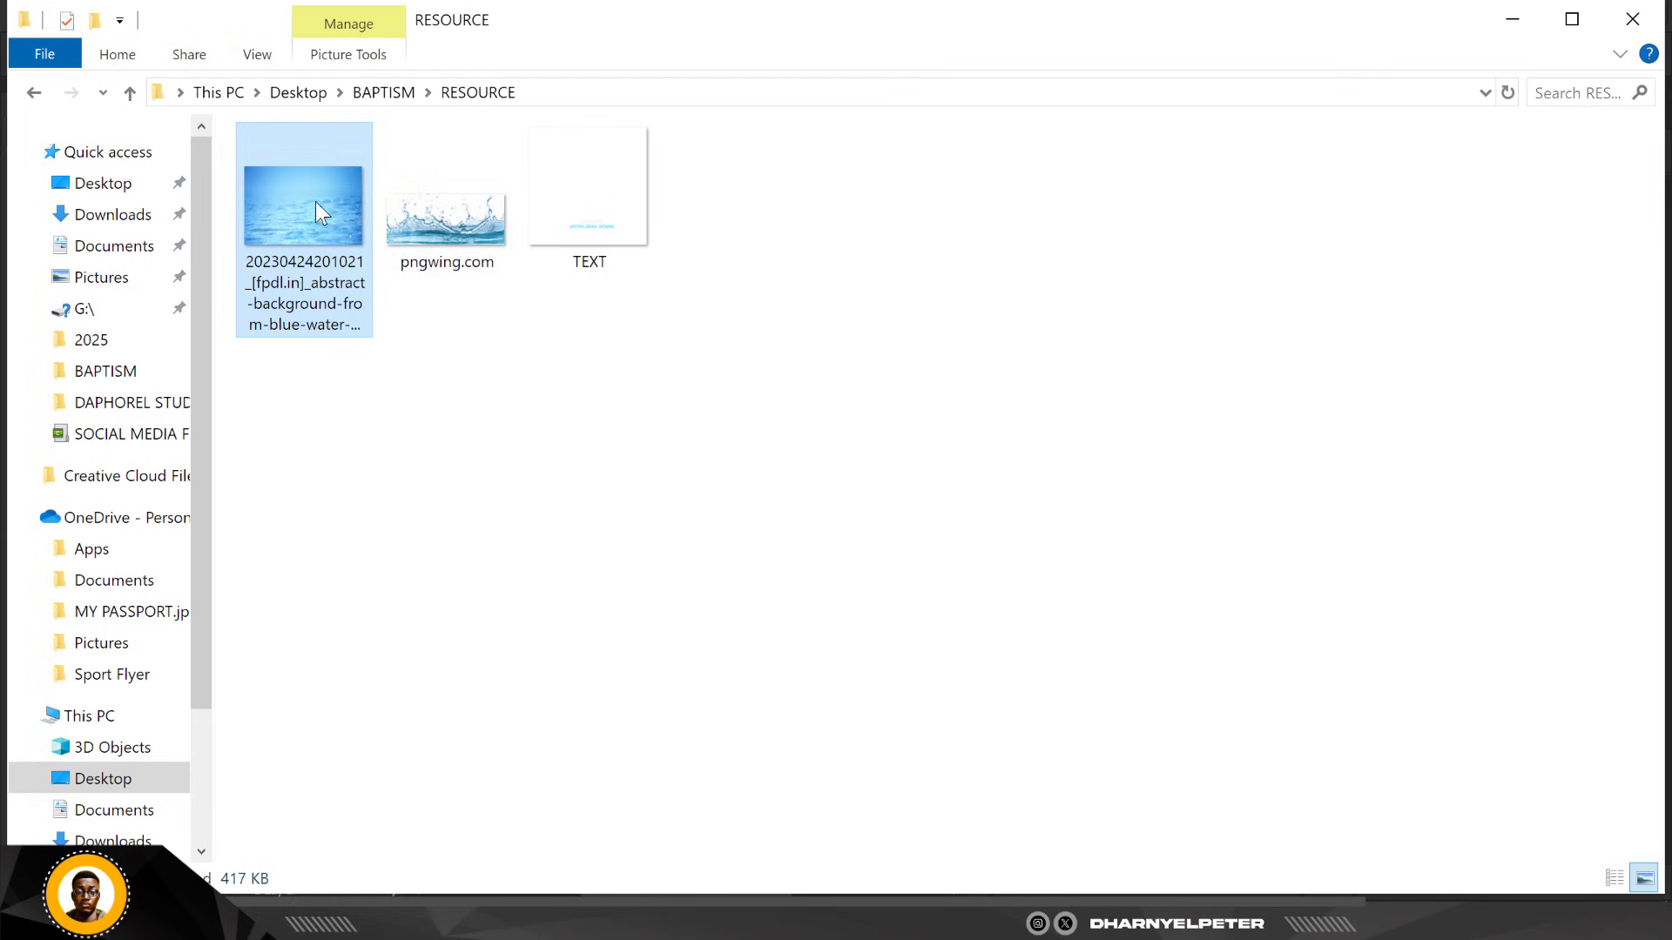
pyautogui.moveTo(315, 205); pyautogui.dragTo(523, 478)
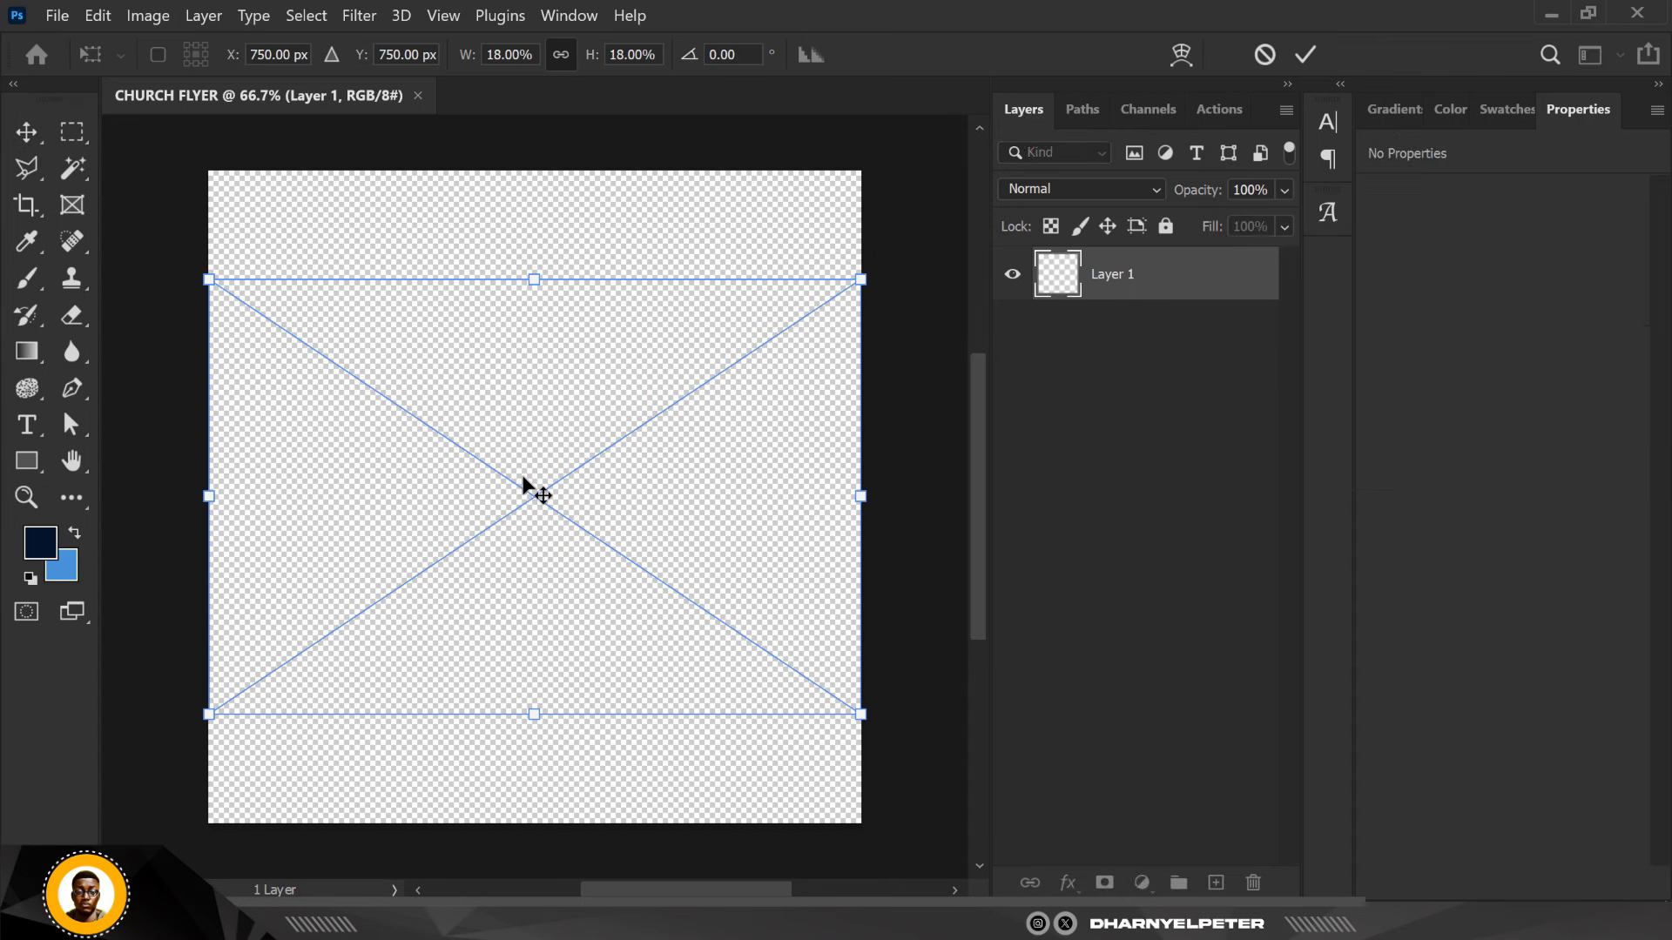
# Scale the placed water image proportionally to about 30% so it covers the whole canvas, with its upper edge aligned to the canvas
pyautogui.scroll(-3, 525, 427)
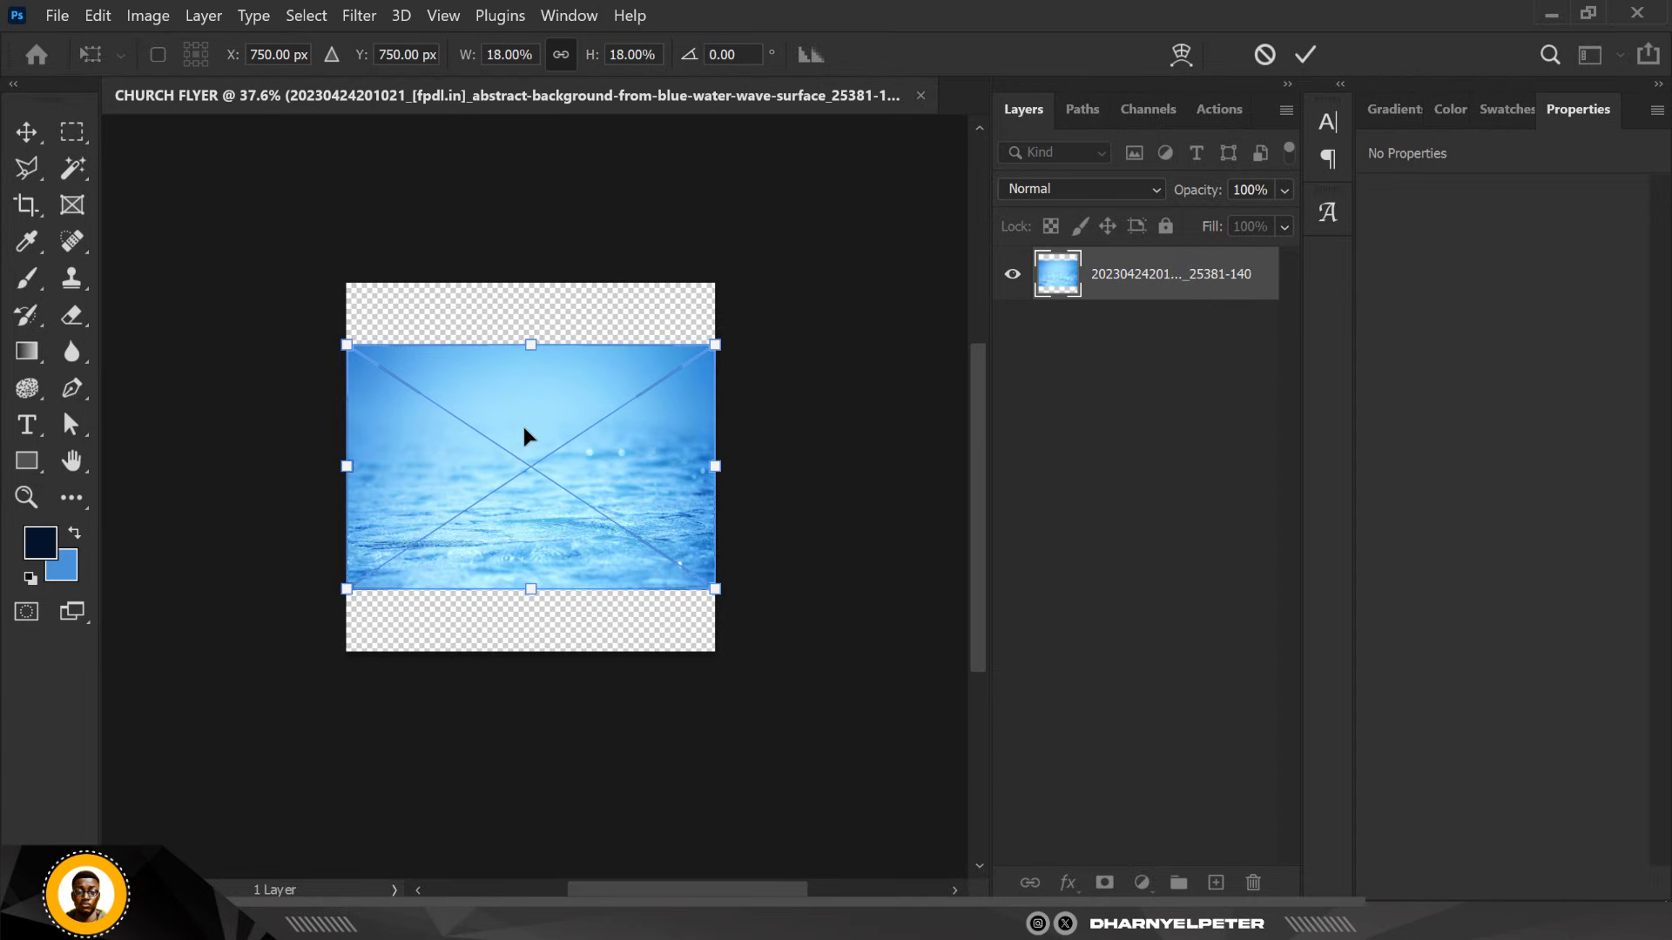
pyautogui.scroll(2, 524, 426)
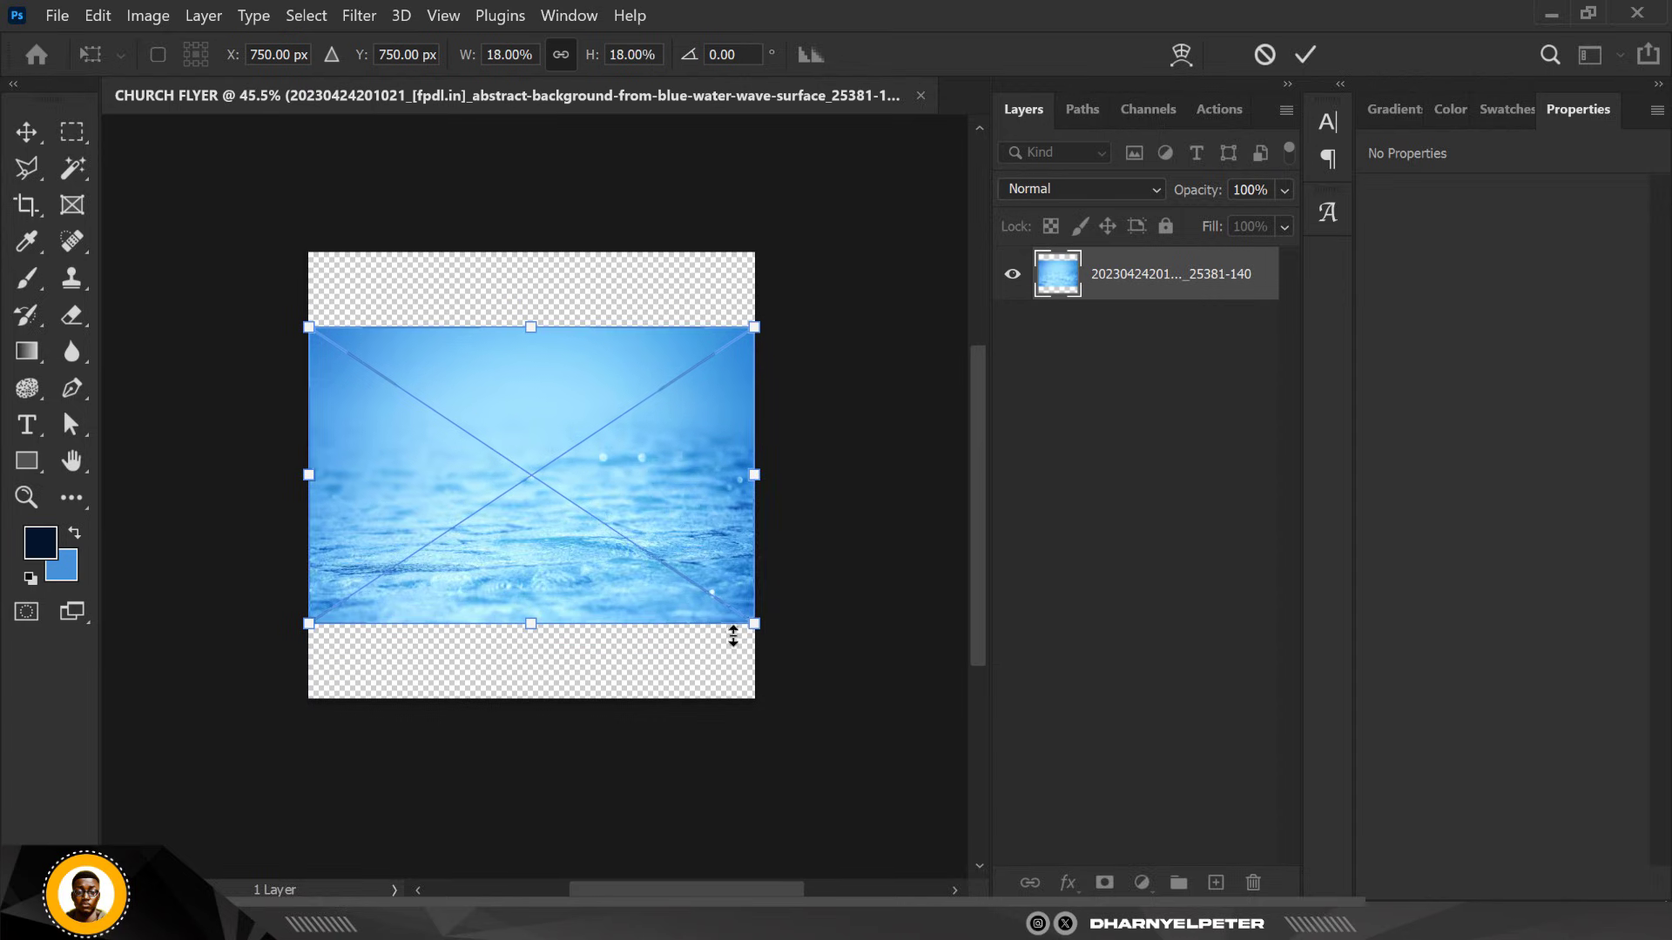
pyautogui.moveTo(754, 624); pyautogui.dragTo(845, 740)
pyautogui.moveTo(717, 545); pyautogui.dragTo(717, 550)
pyautogui.moveTo(867, 719); pyautogui.dragTo(905, 727)
pyautogui.moveTo(676, 472); pyautogui.dragTo(676, 476)
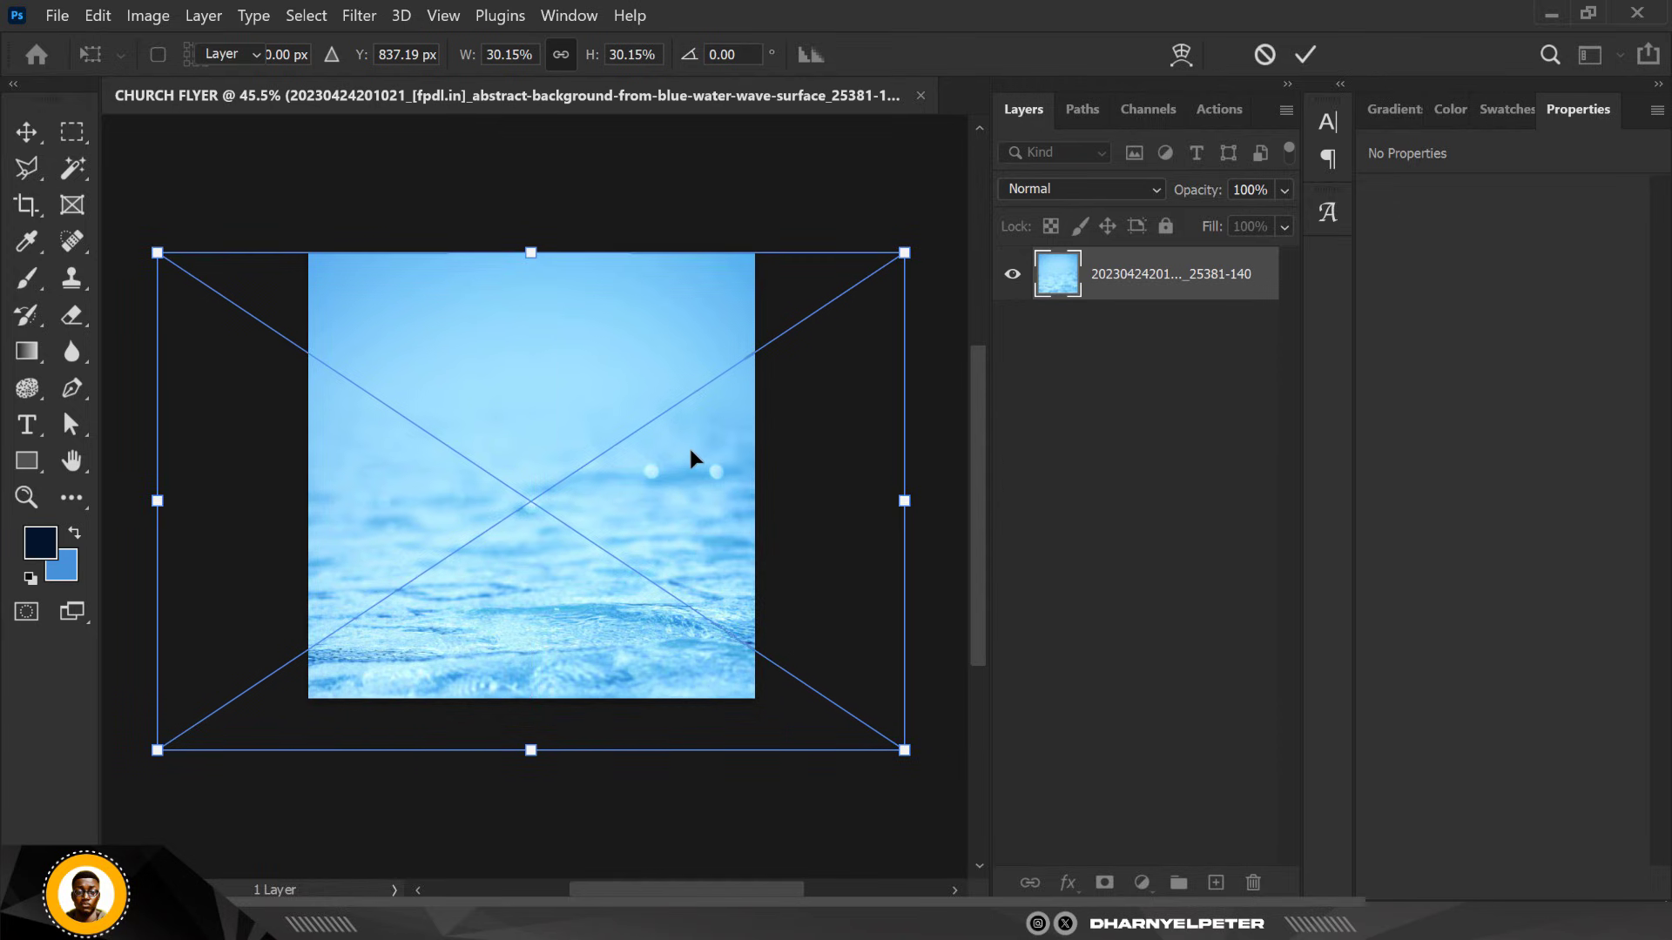
pyautogui.press('Return')
# Look through the General, File Handling, History Log, Workspace and Tools preferences for the Zoom with Scroll Wheel option
pyautogui.click(61, 16)
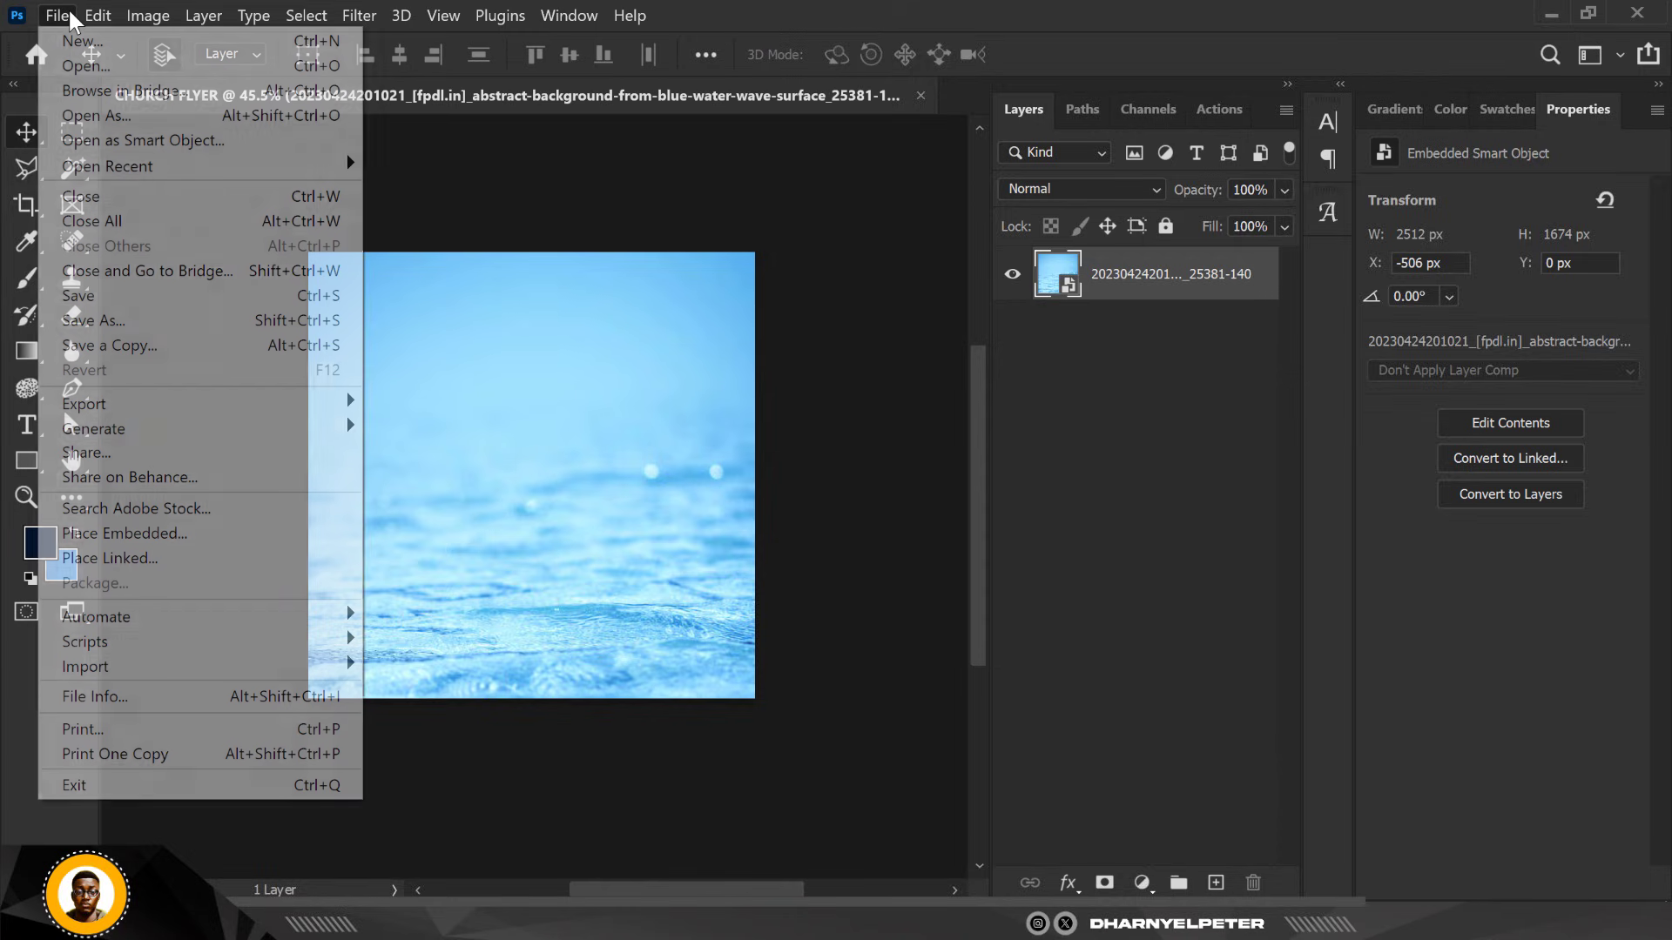
pyautogui.moveTo(98, 15)
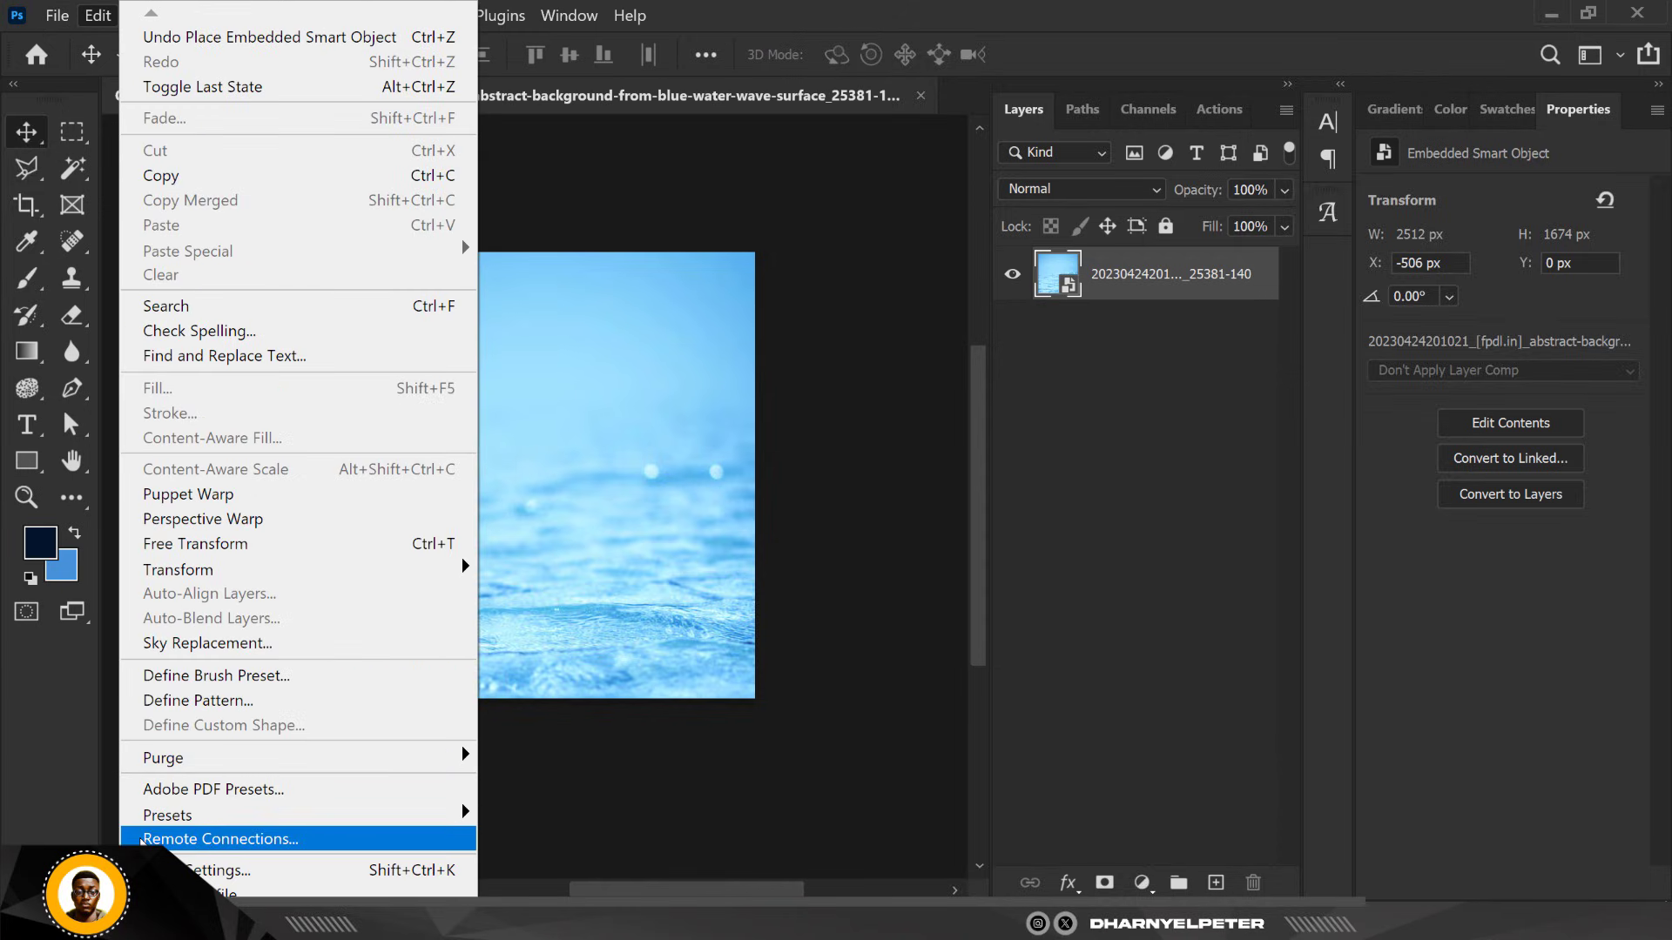
pyautogui.scroll(-2, 209, 887)
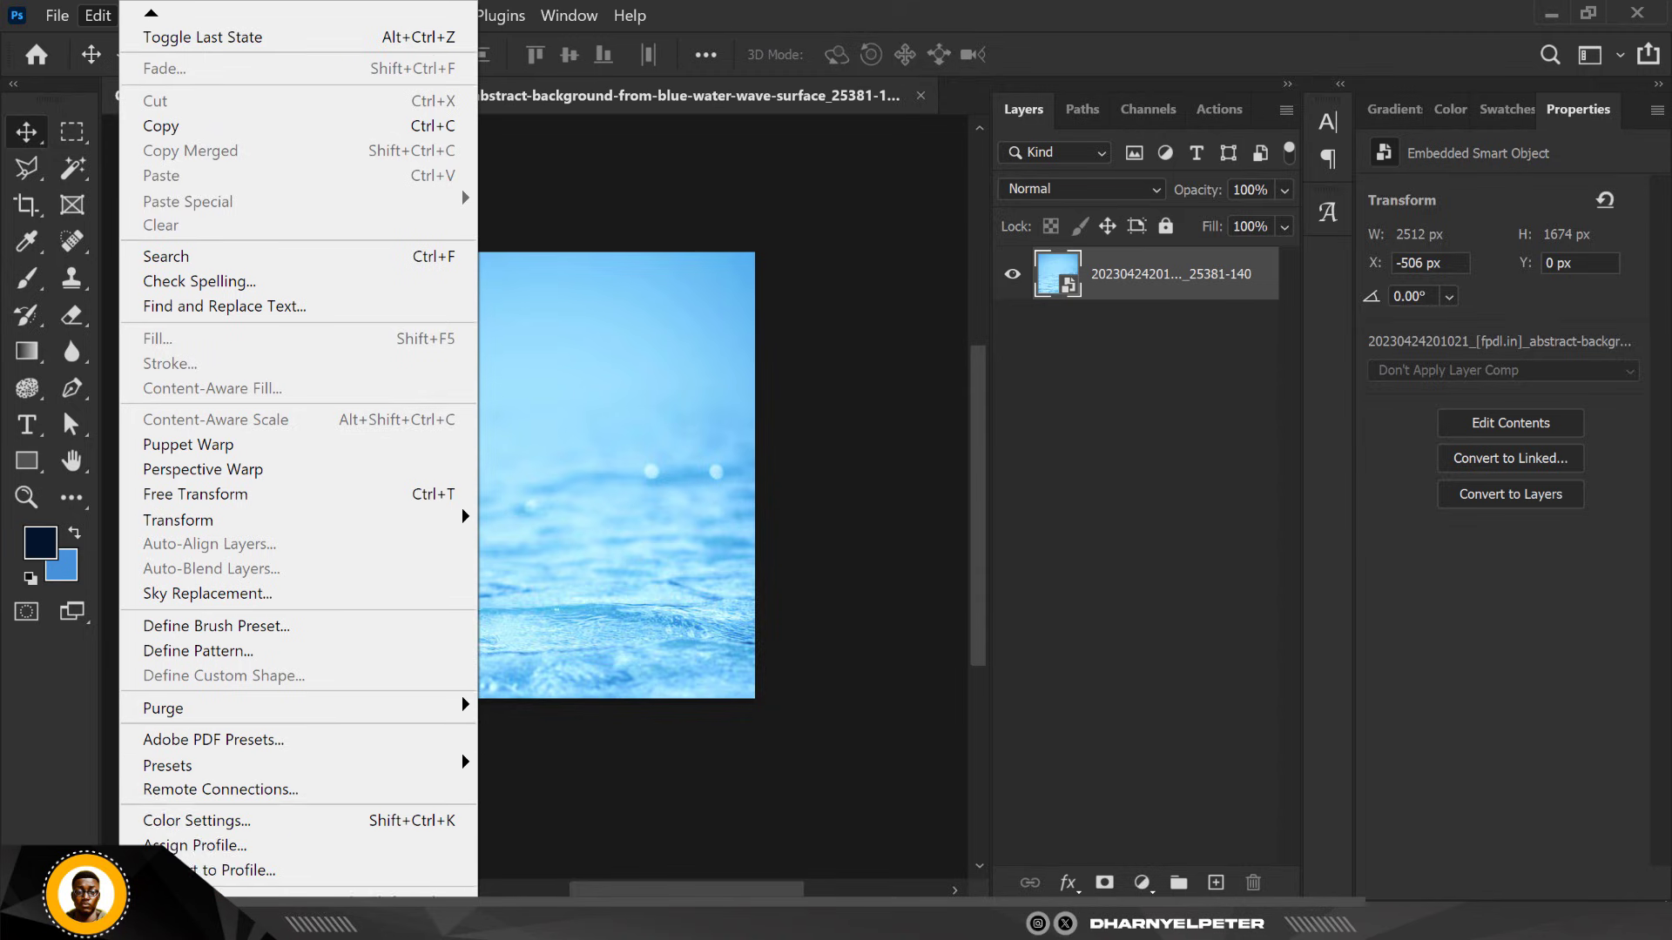
pyautogui.scroll(-2, 209, 886)
pyautogui.scroll(-1, 209, 886)
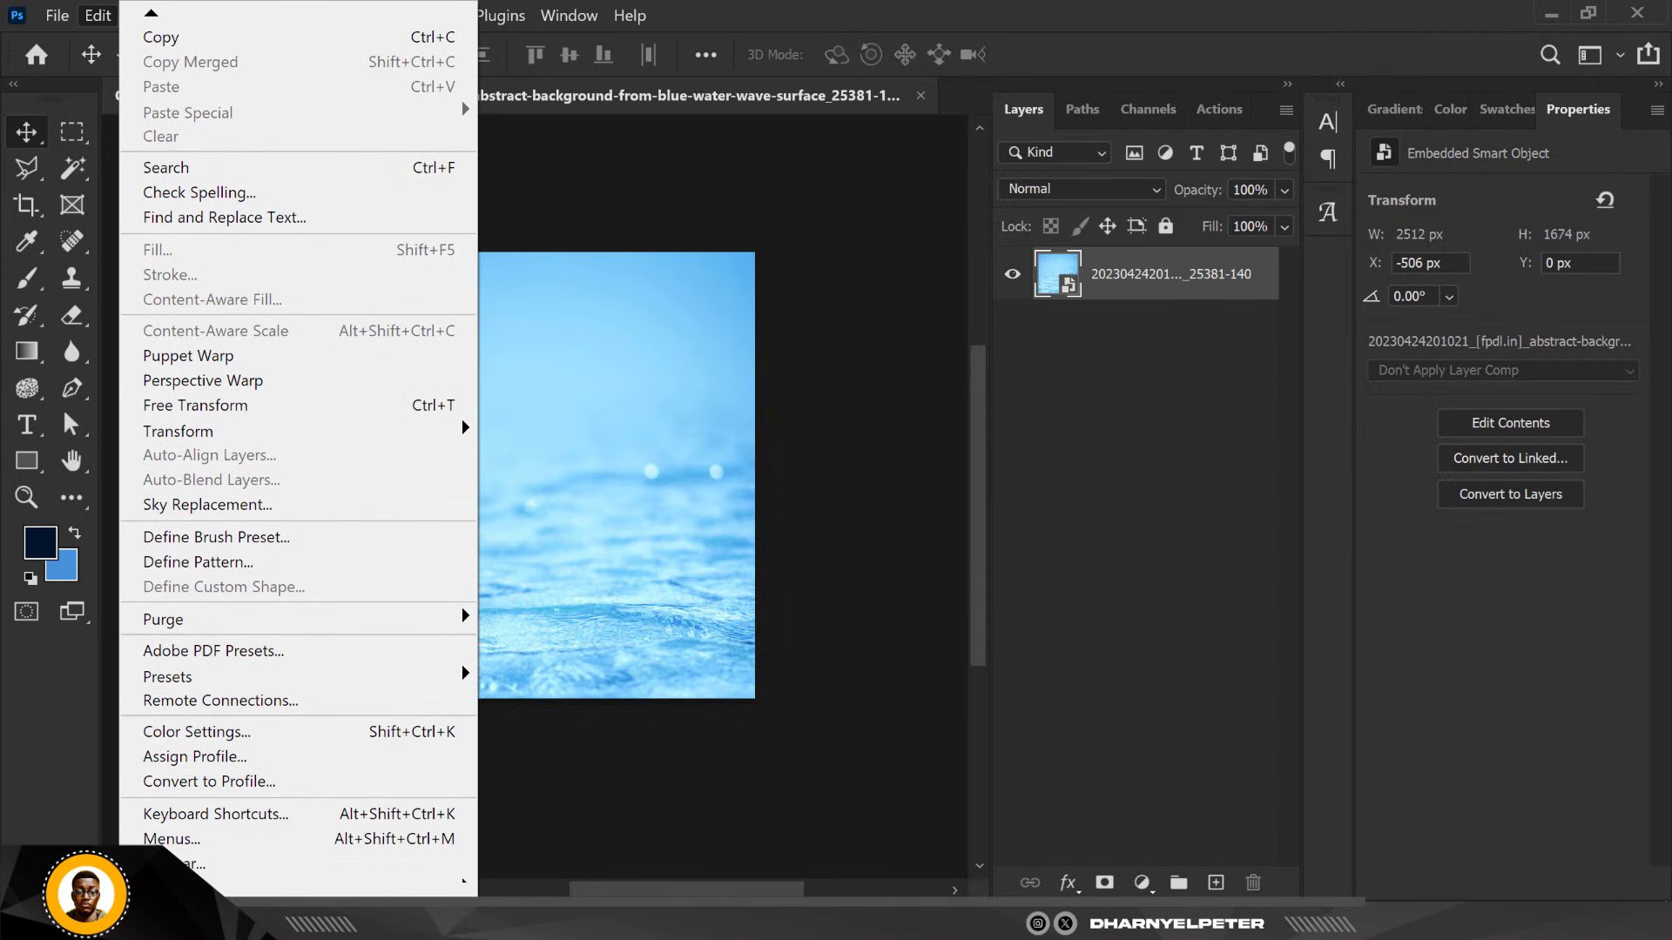
pyautogui.moveTo(235, 890)
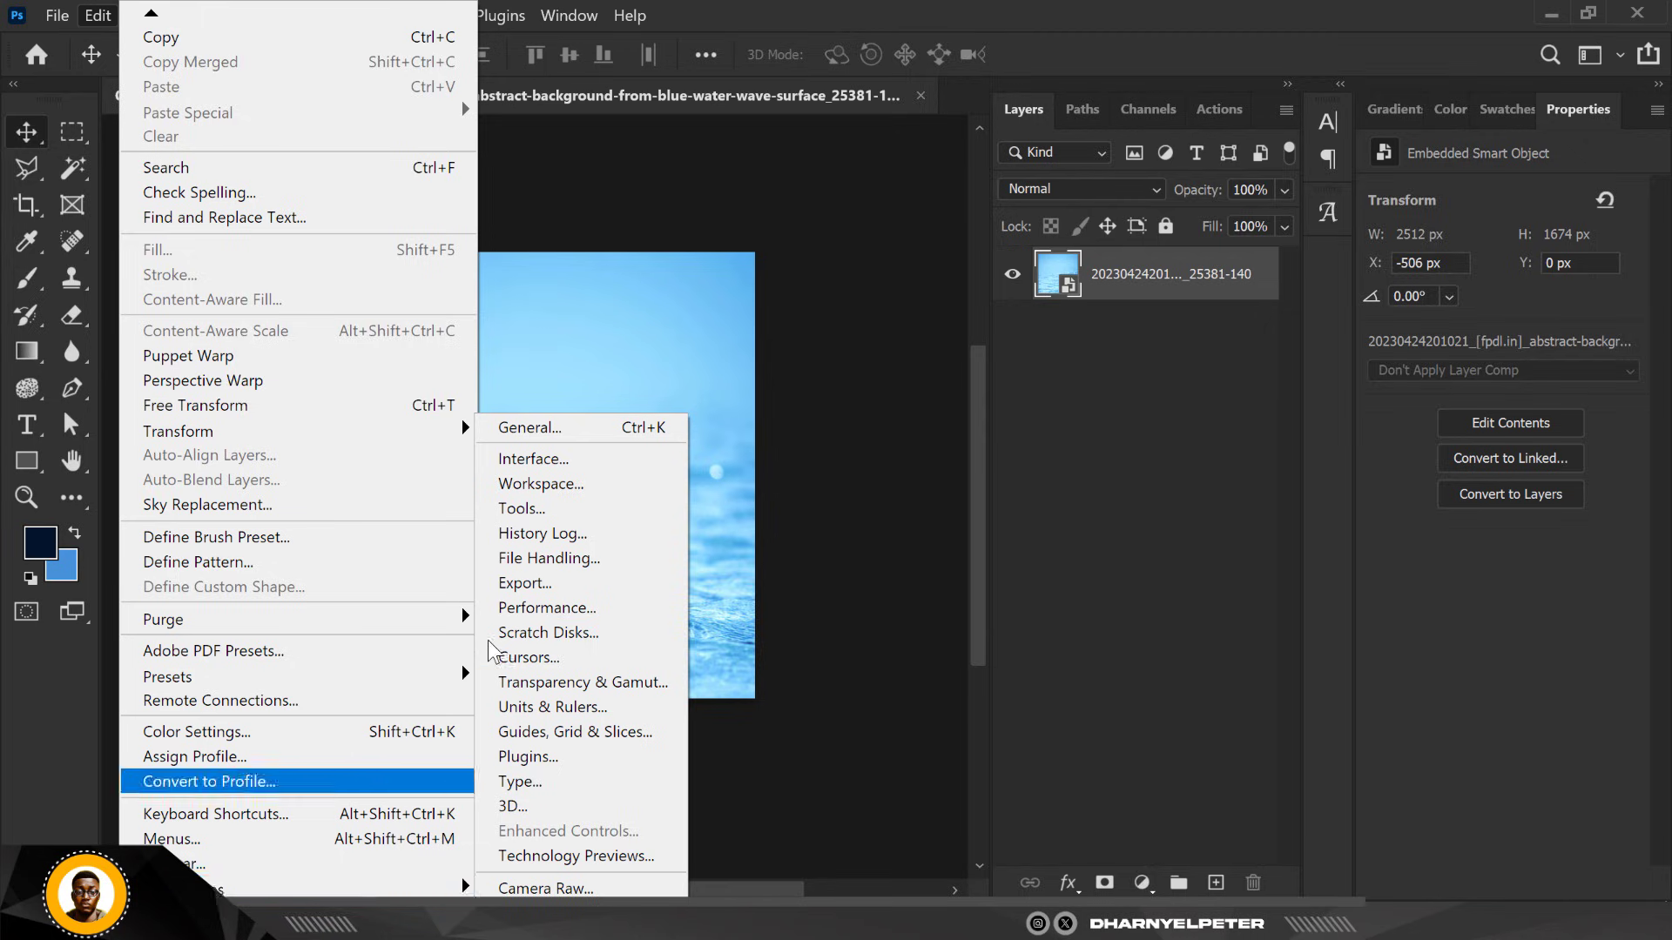
pyautogui.click(545, 426)
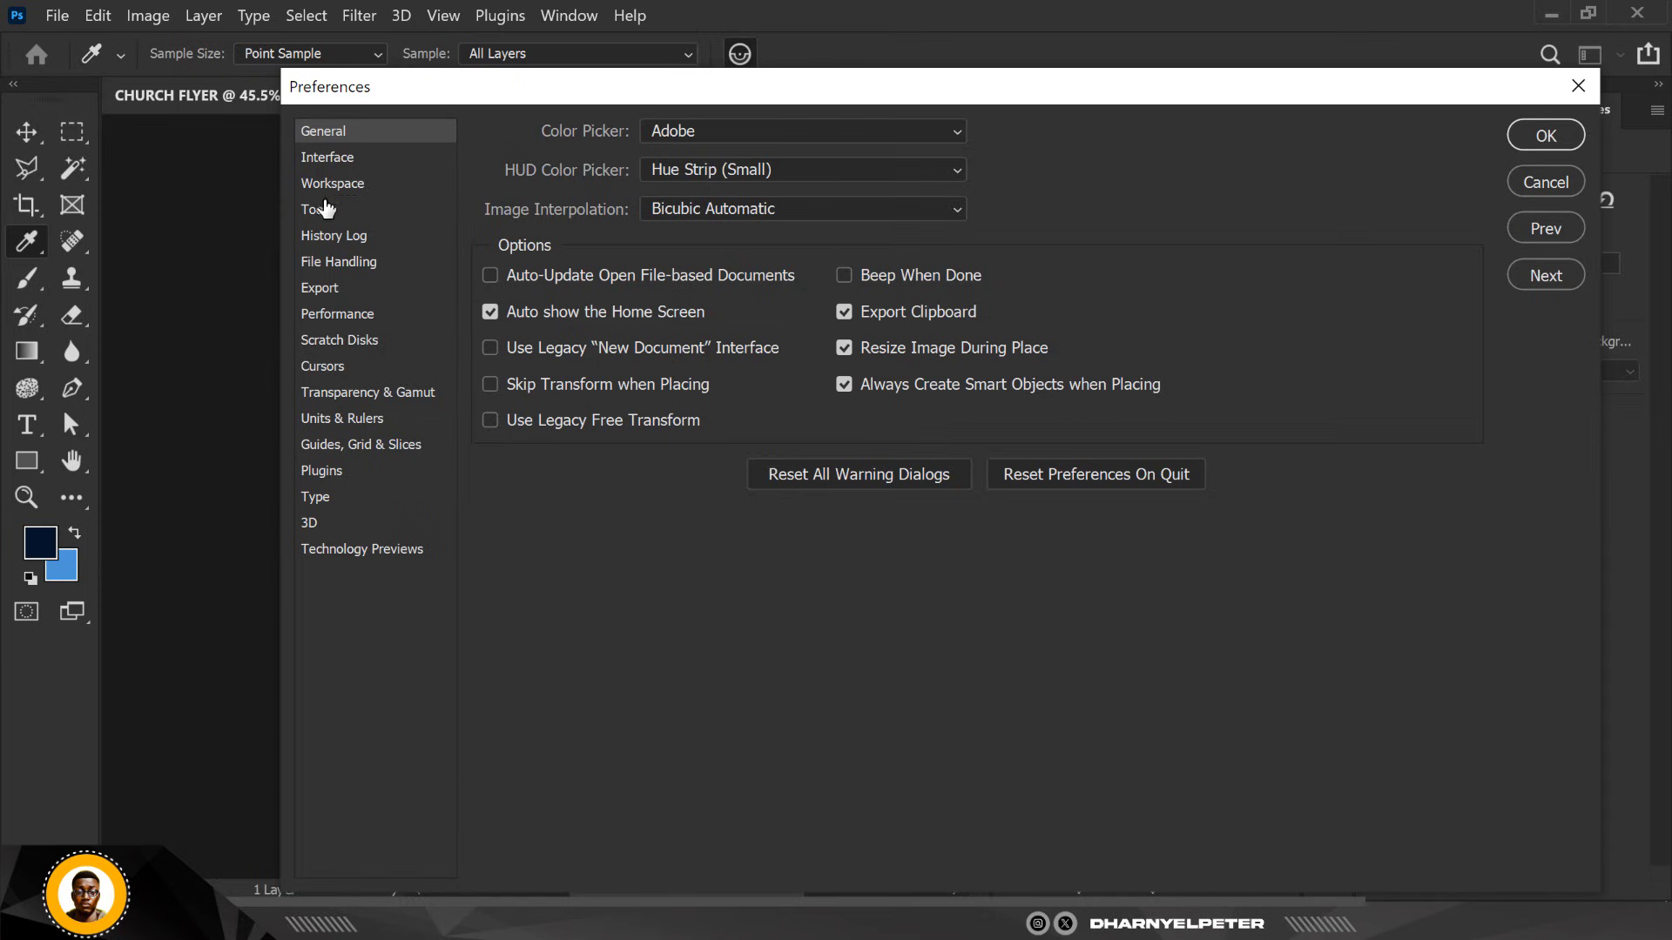
pyautogui.click(340, 263)
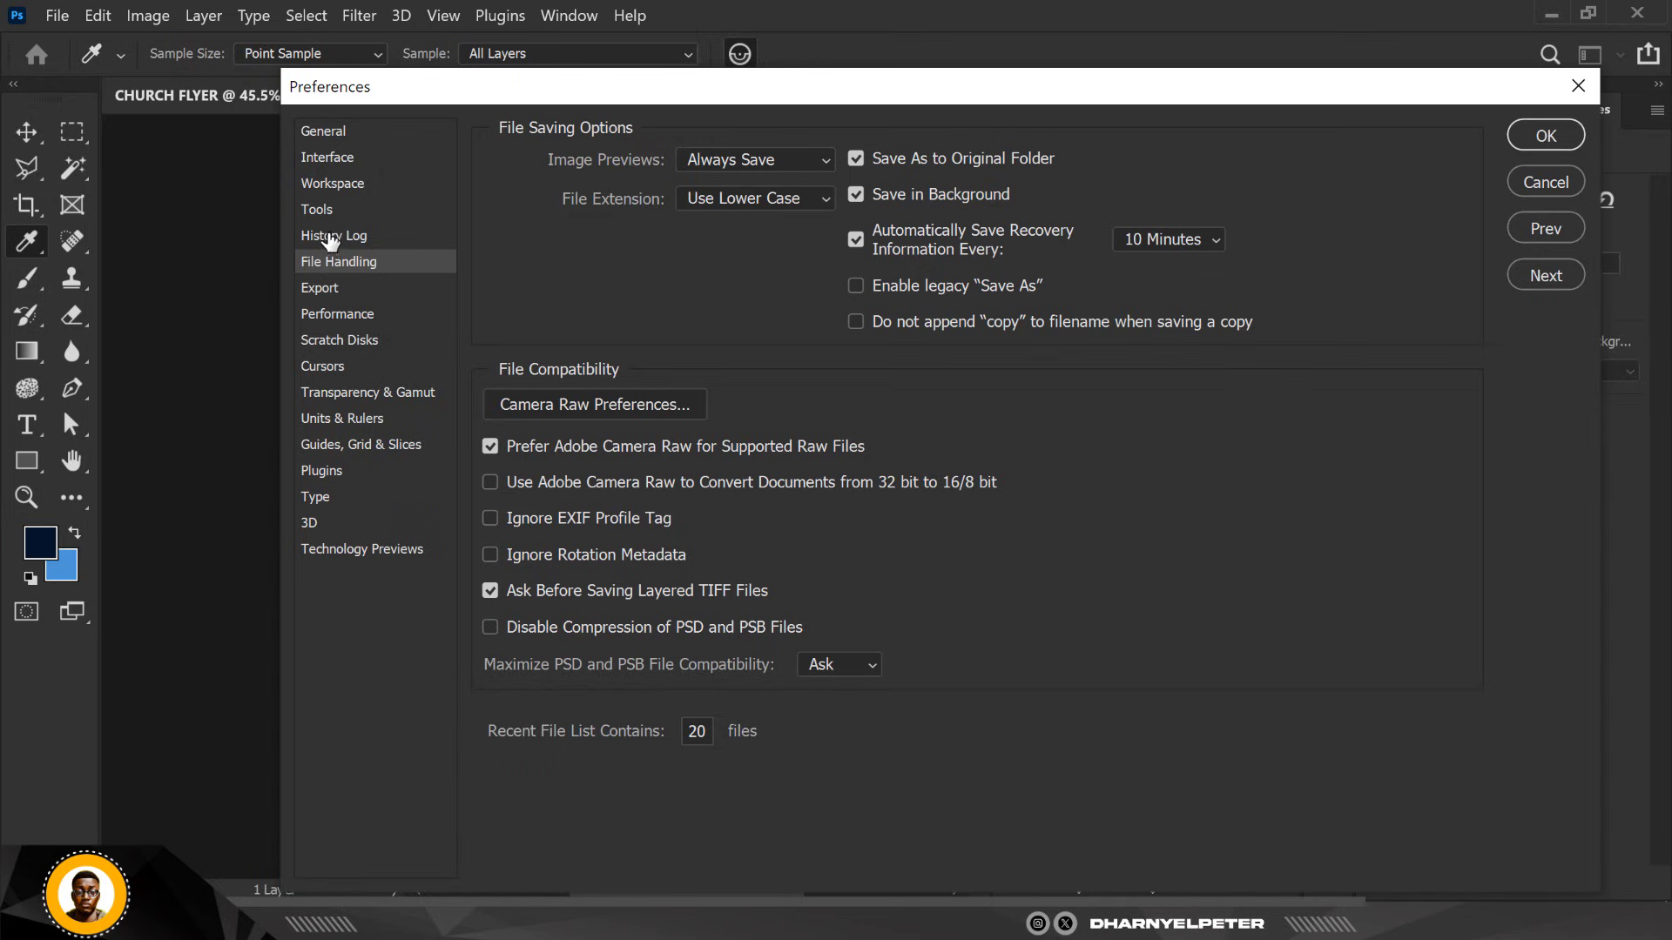
pyautogui.click(330, 237)
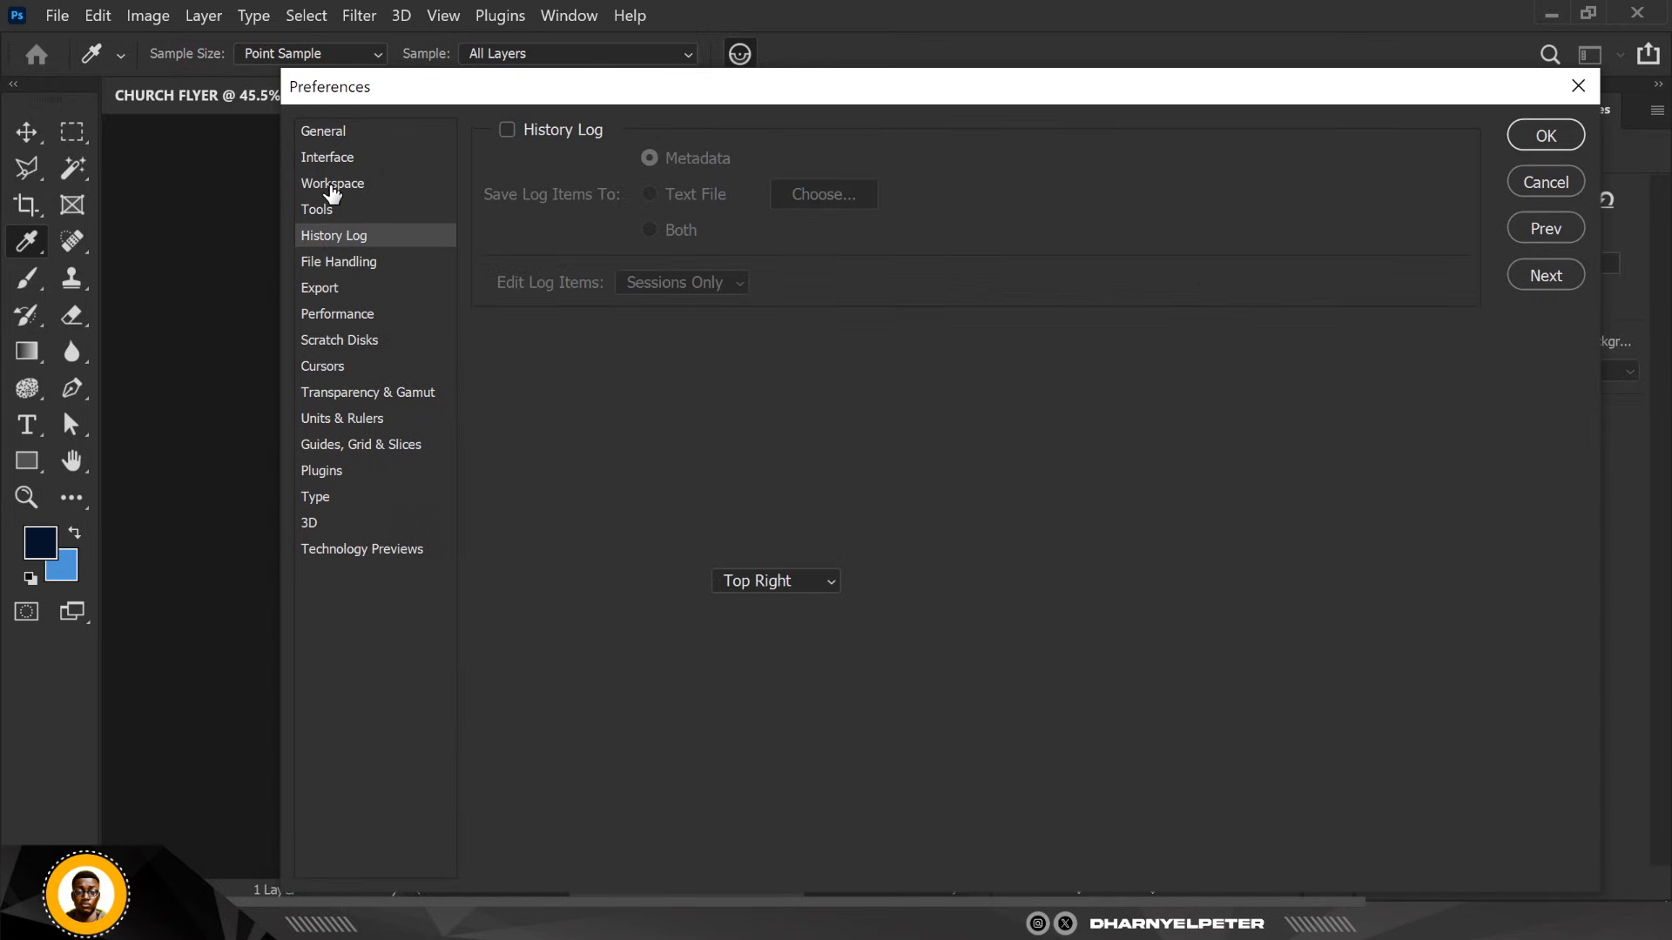
pyautogui.click(332, 193)
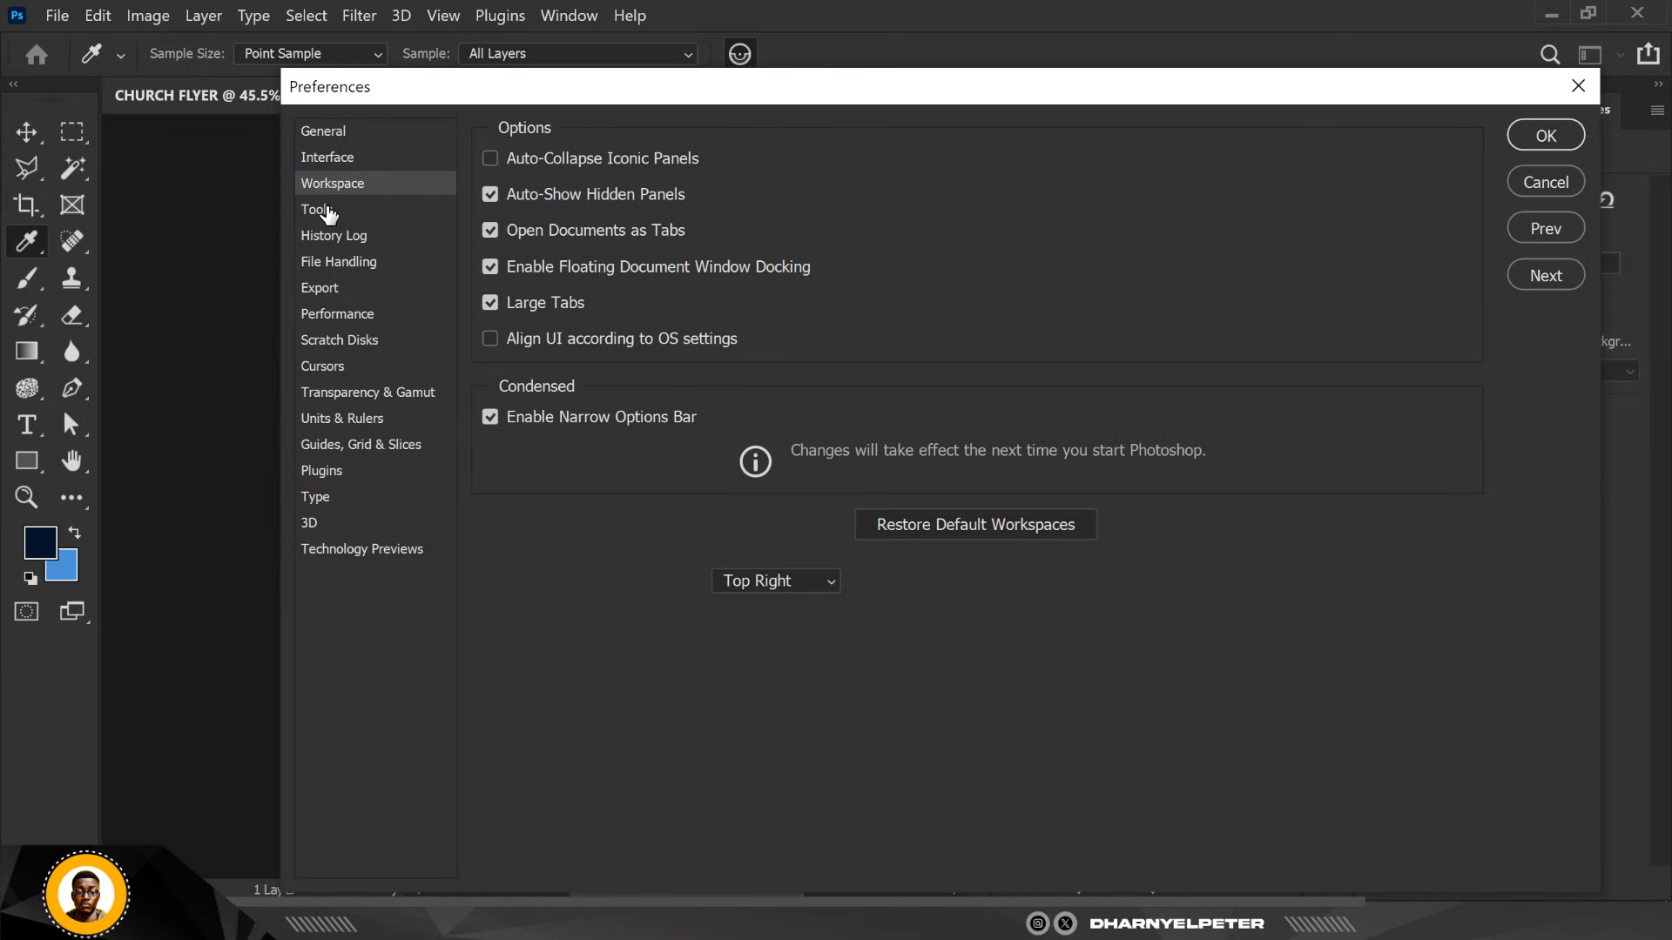
pyautogui.click(327, 211)
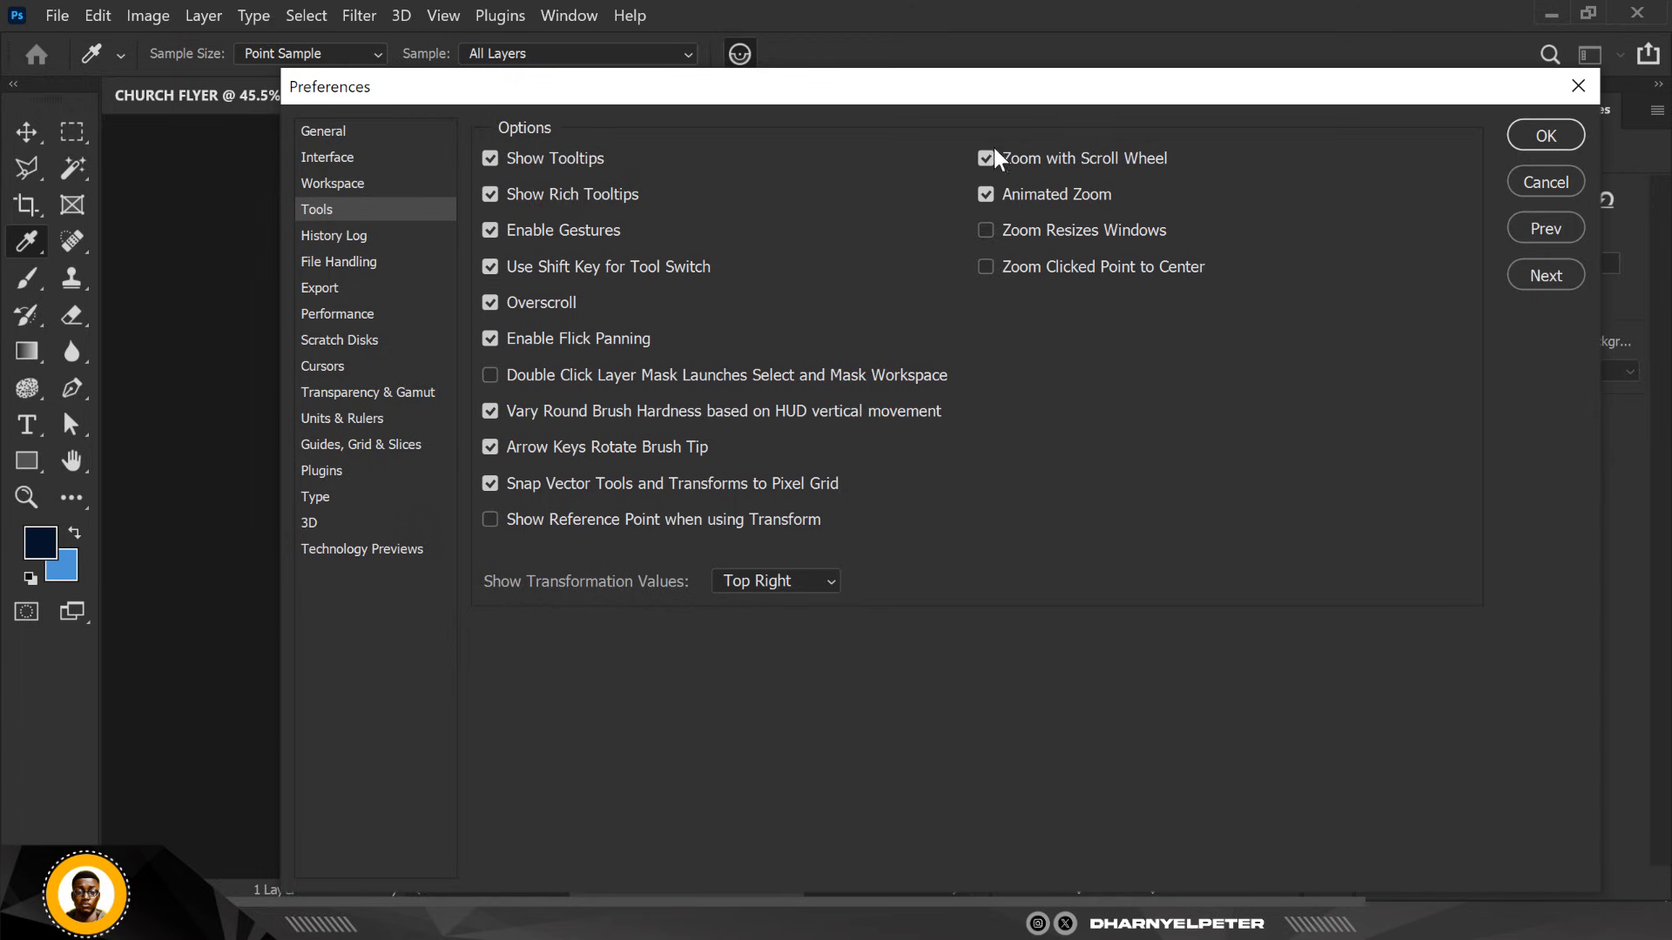
pyautogui.click(1529, 141)
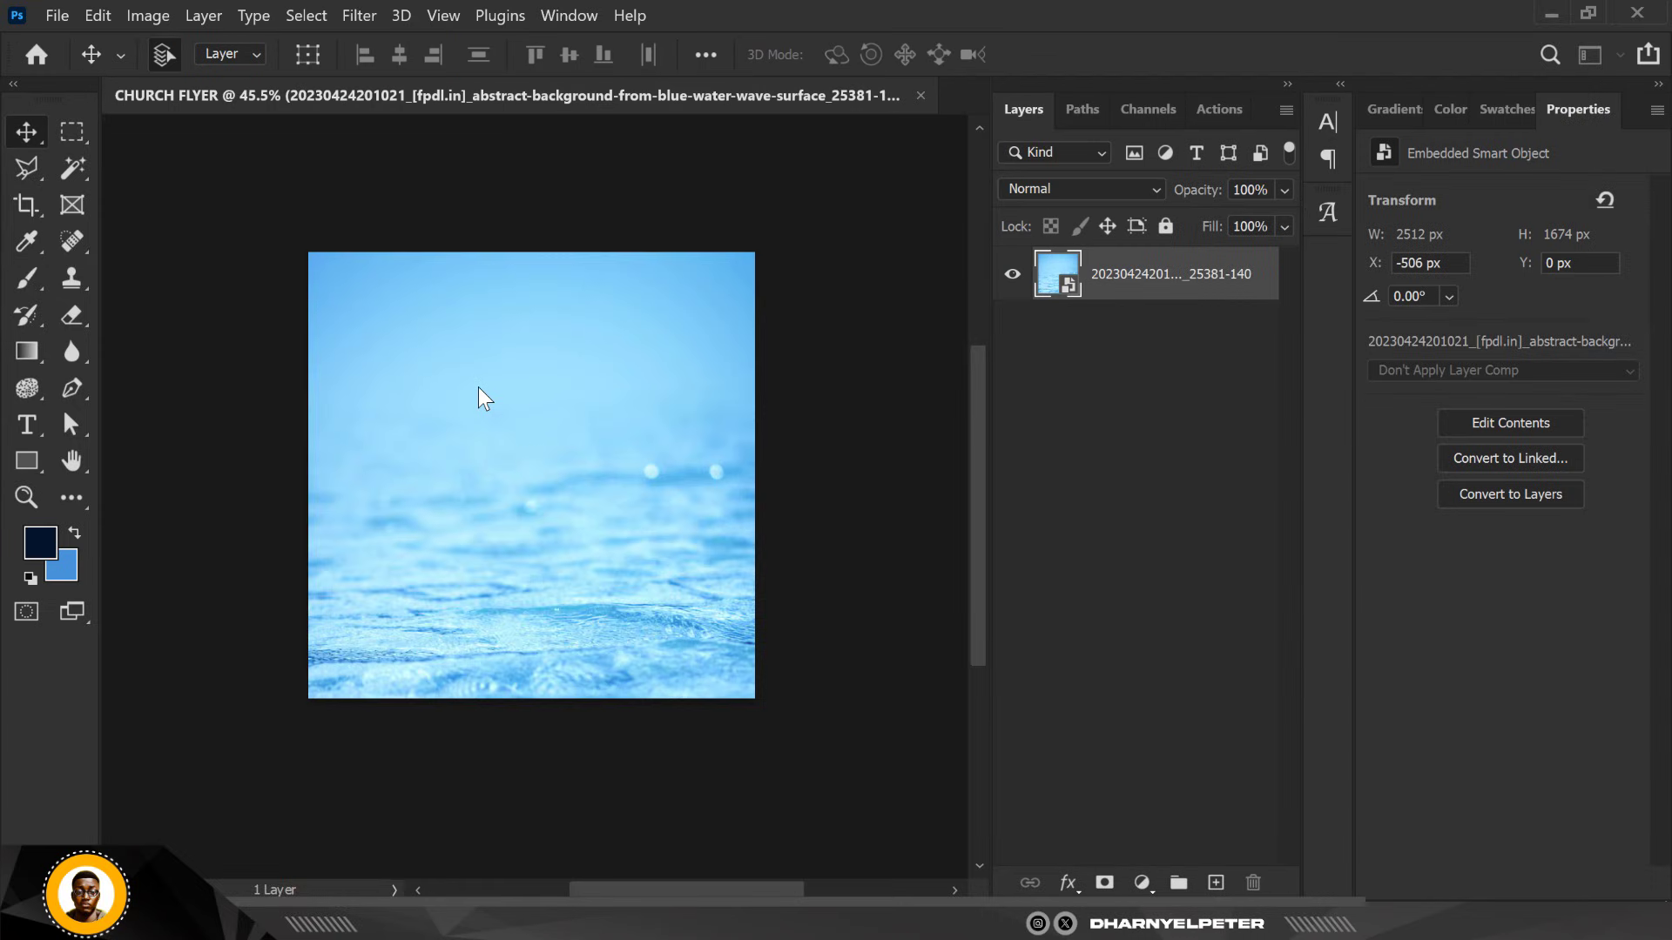
pyautogui.scroll(3, 567, 401)
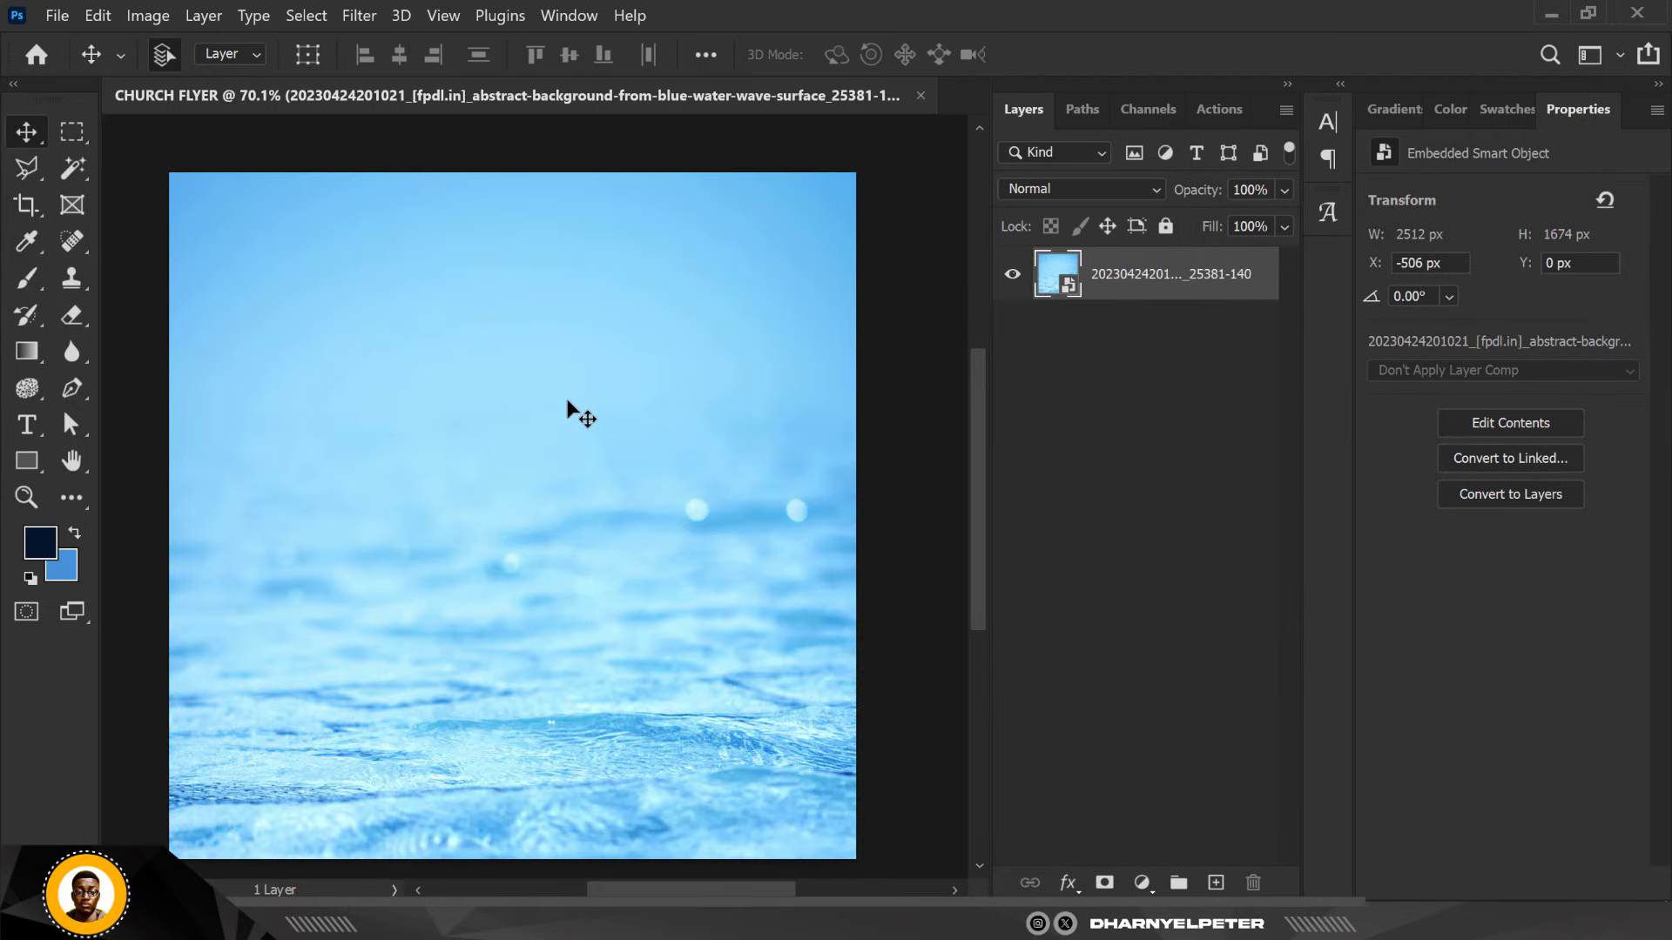
pyautogui.scroll(-2, 567, 404)
pyautogui.scroll(2, 567, 405)
pyautogui.scroll(1, 630, 362)
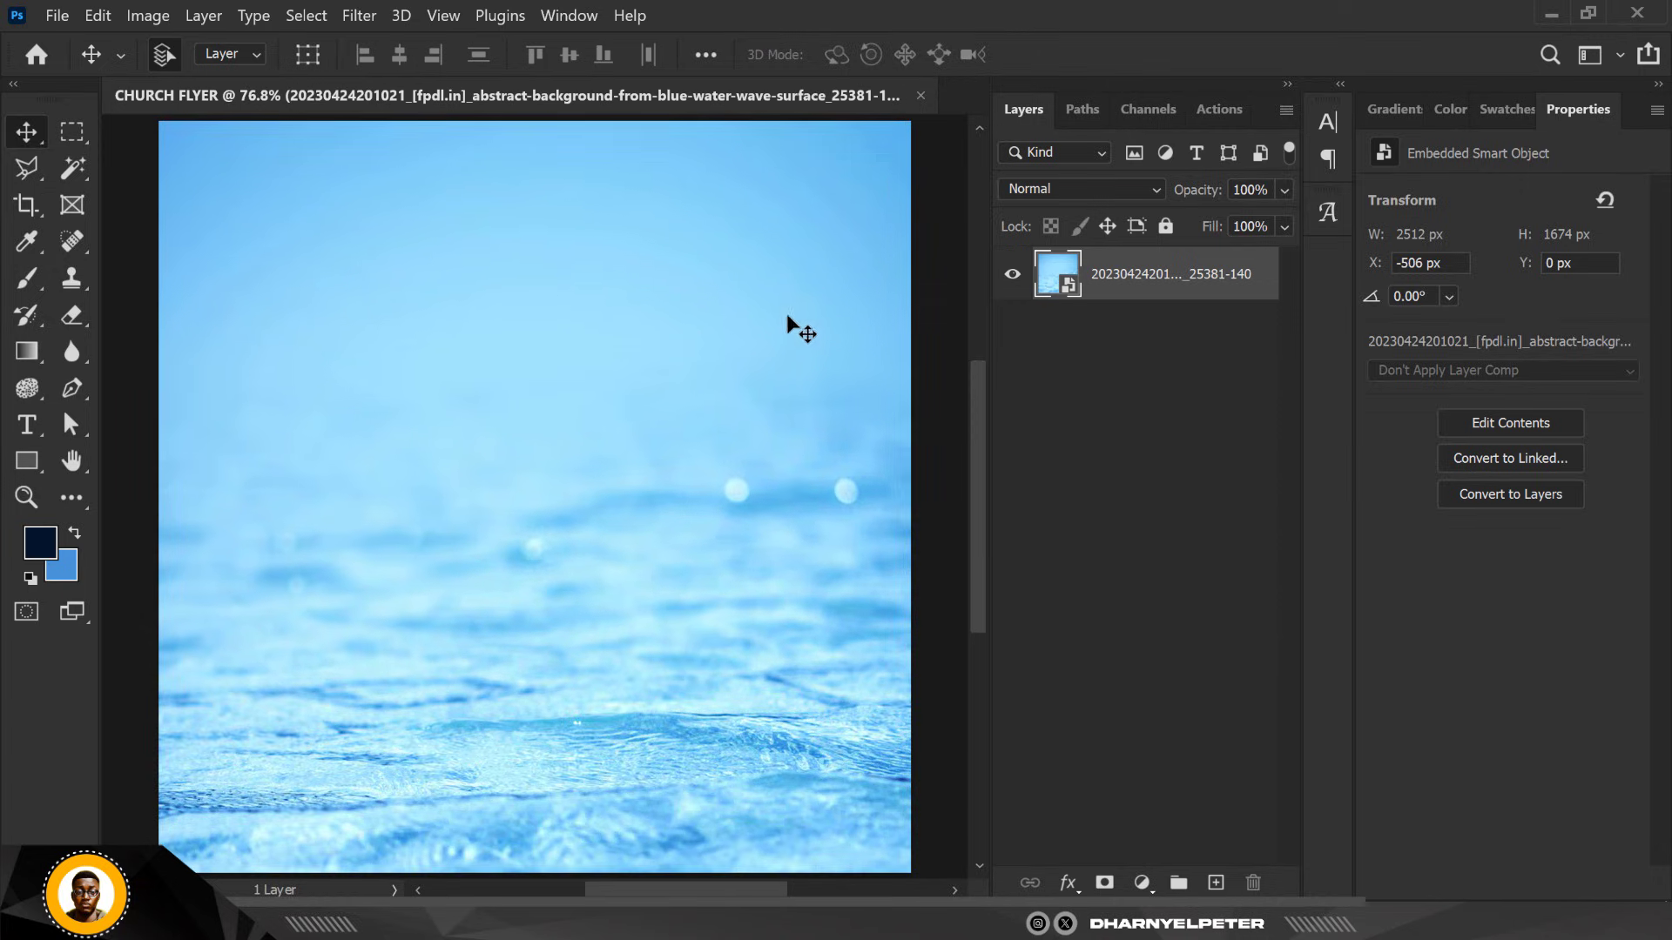
# Apply a Camera Raw Filter to the water image with Temperature at about -25 and increased Texture
pyautogui.click(359, 17)
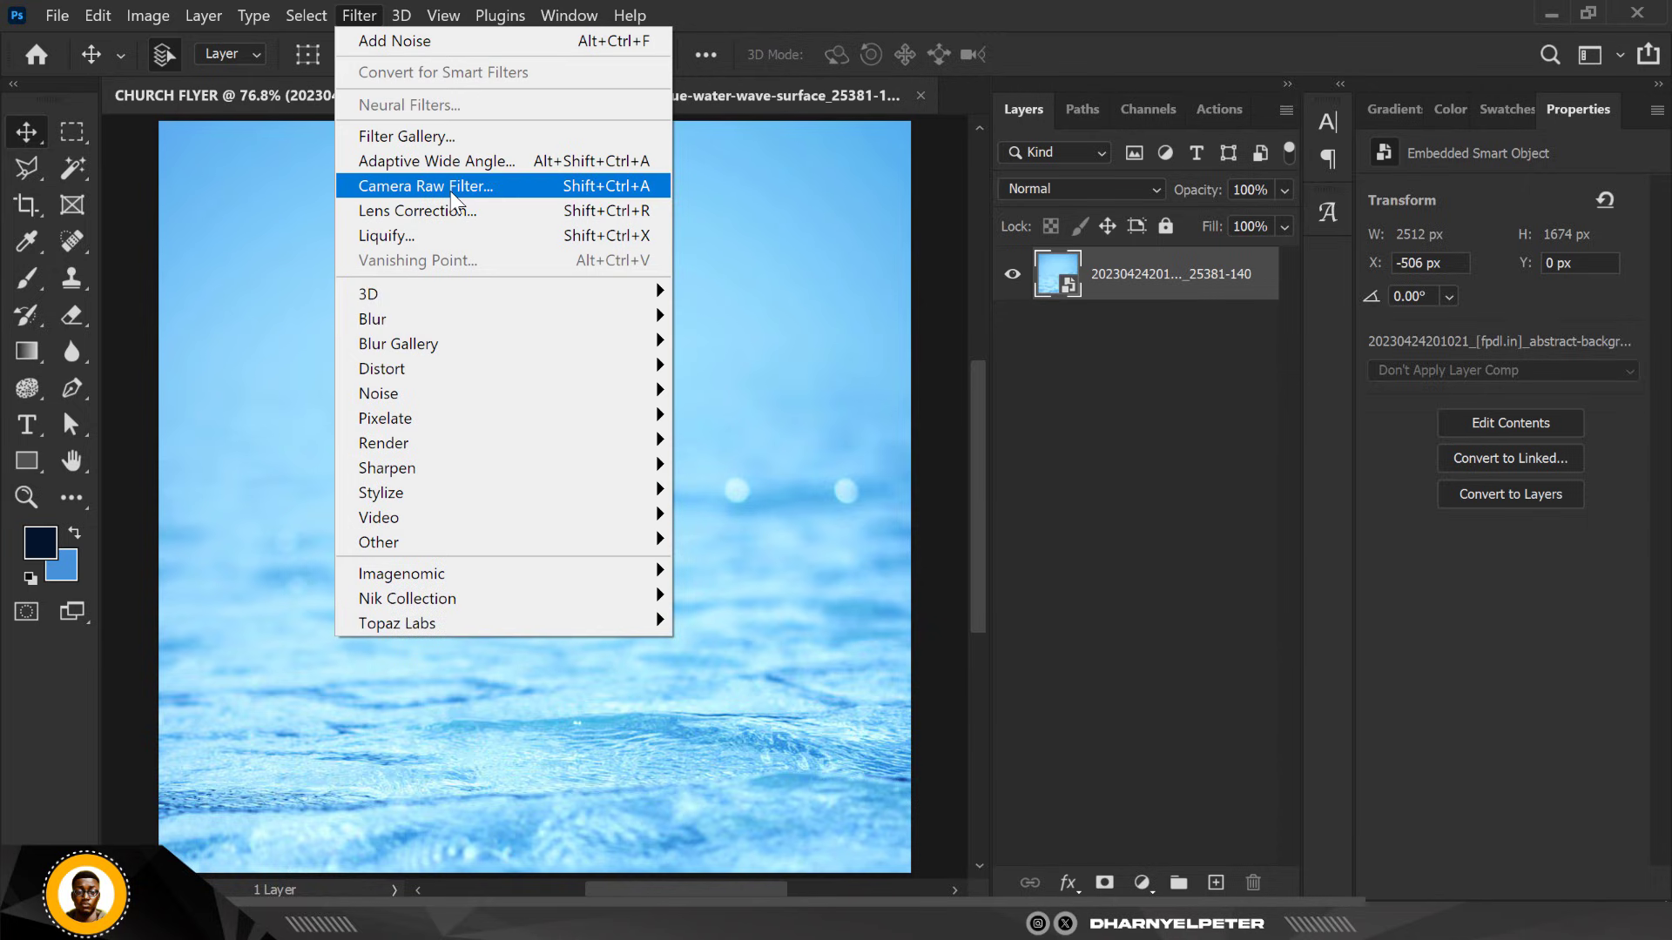
pyautogui.click(453, 186)
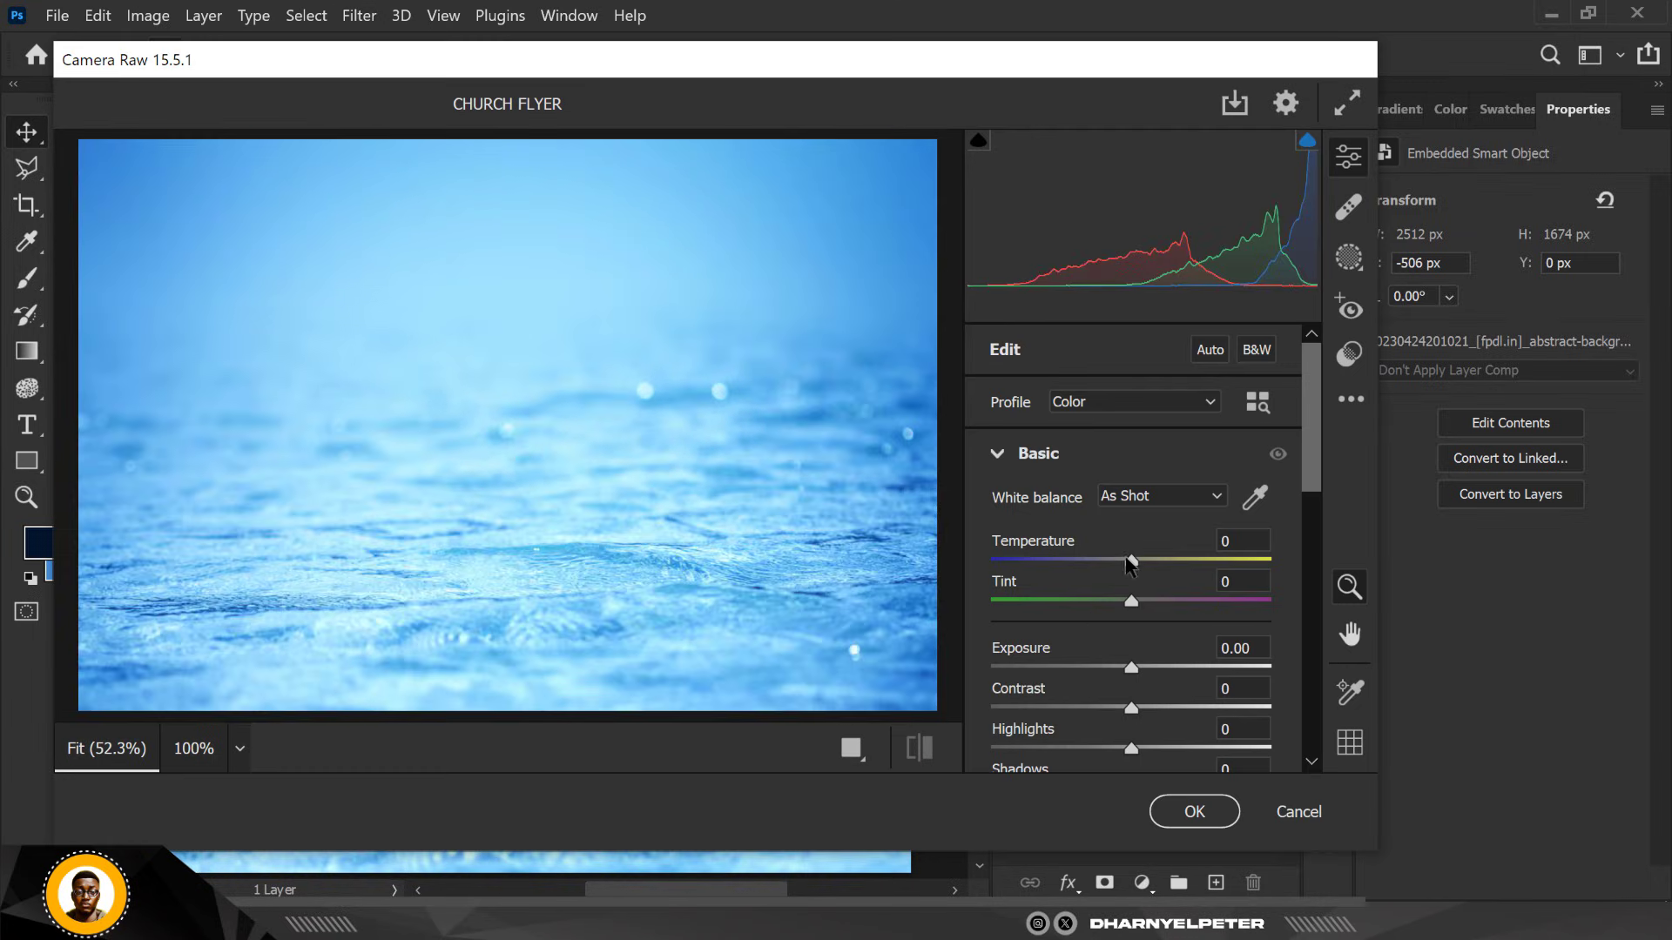
pyautogui.moveTo(1129, 560); pyautogui.dragTo(1098, 560)
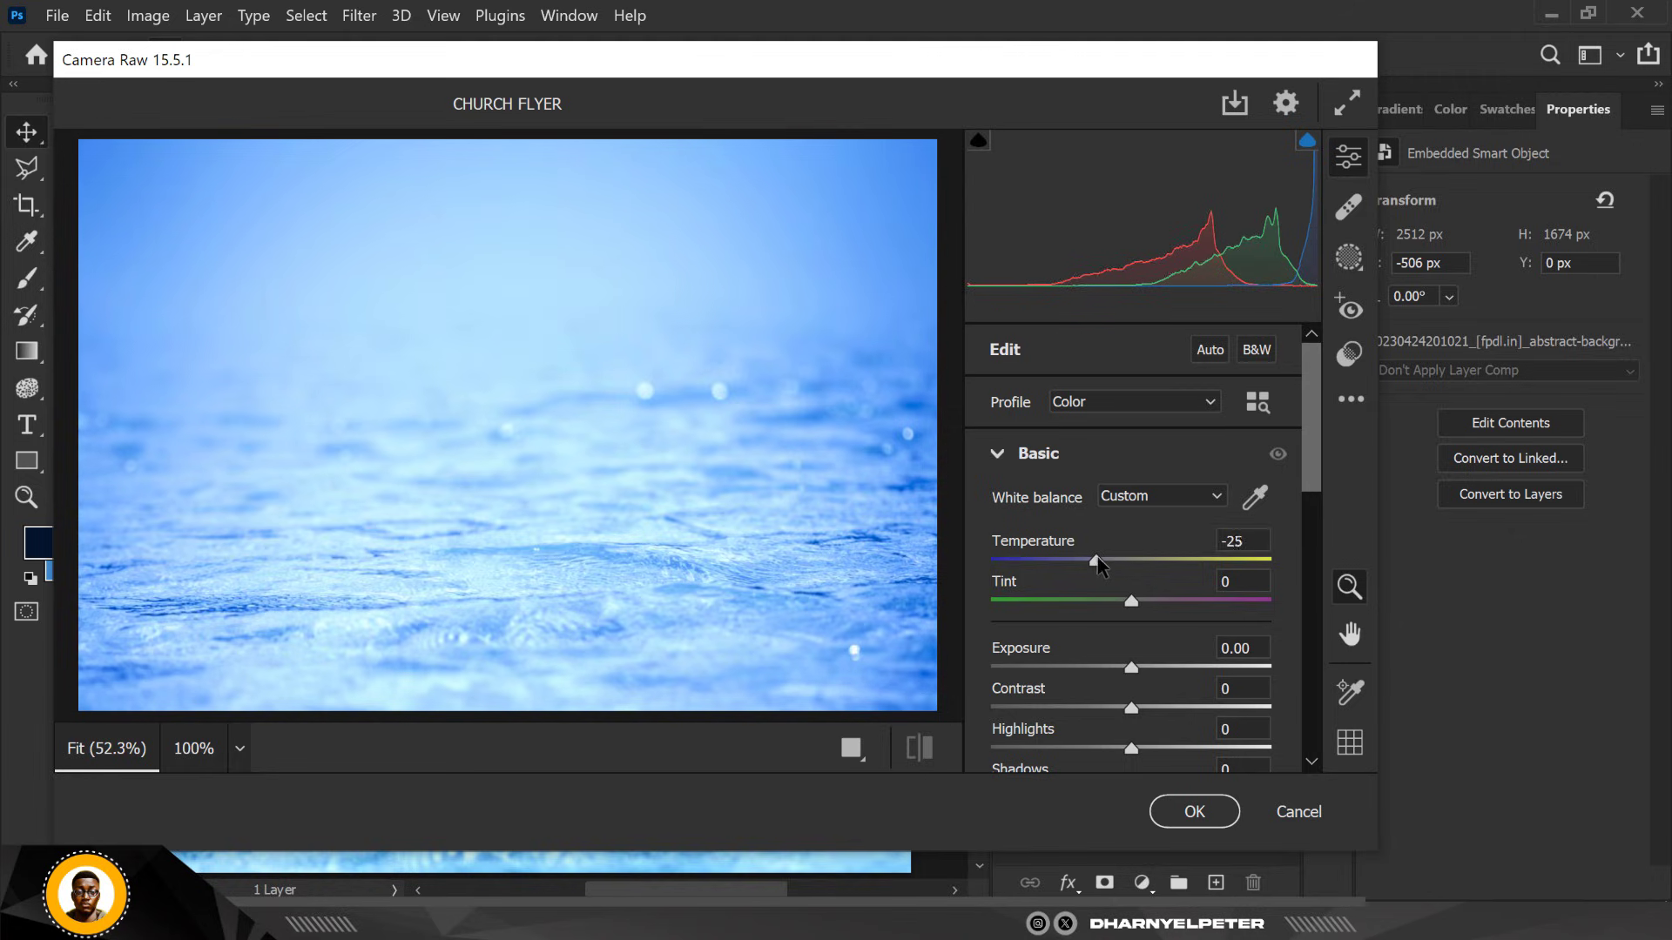
pyautogui.scroll(-4, 1136, 645)
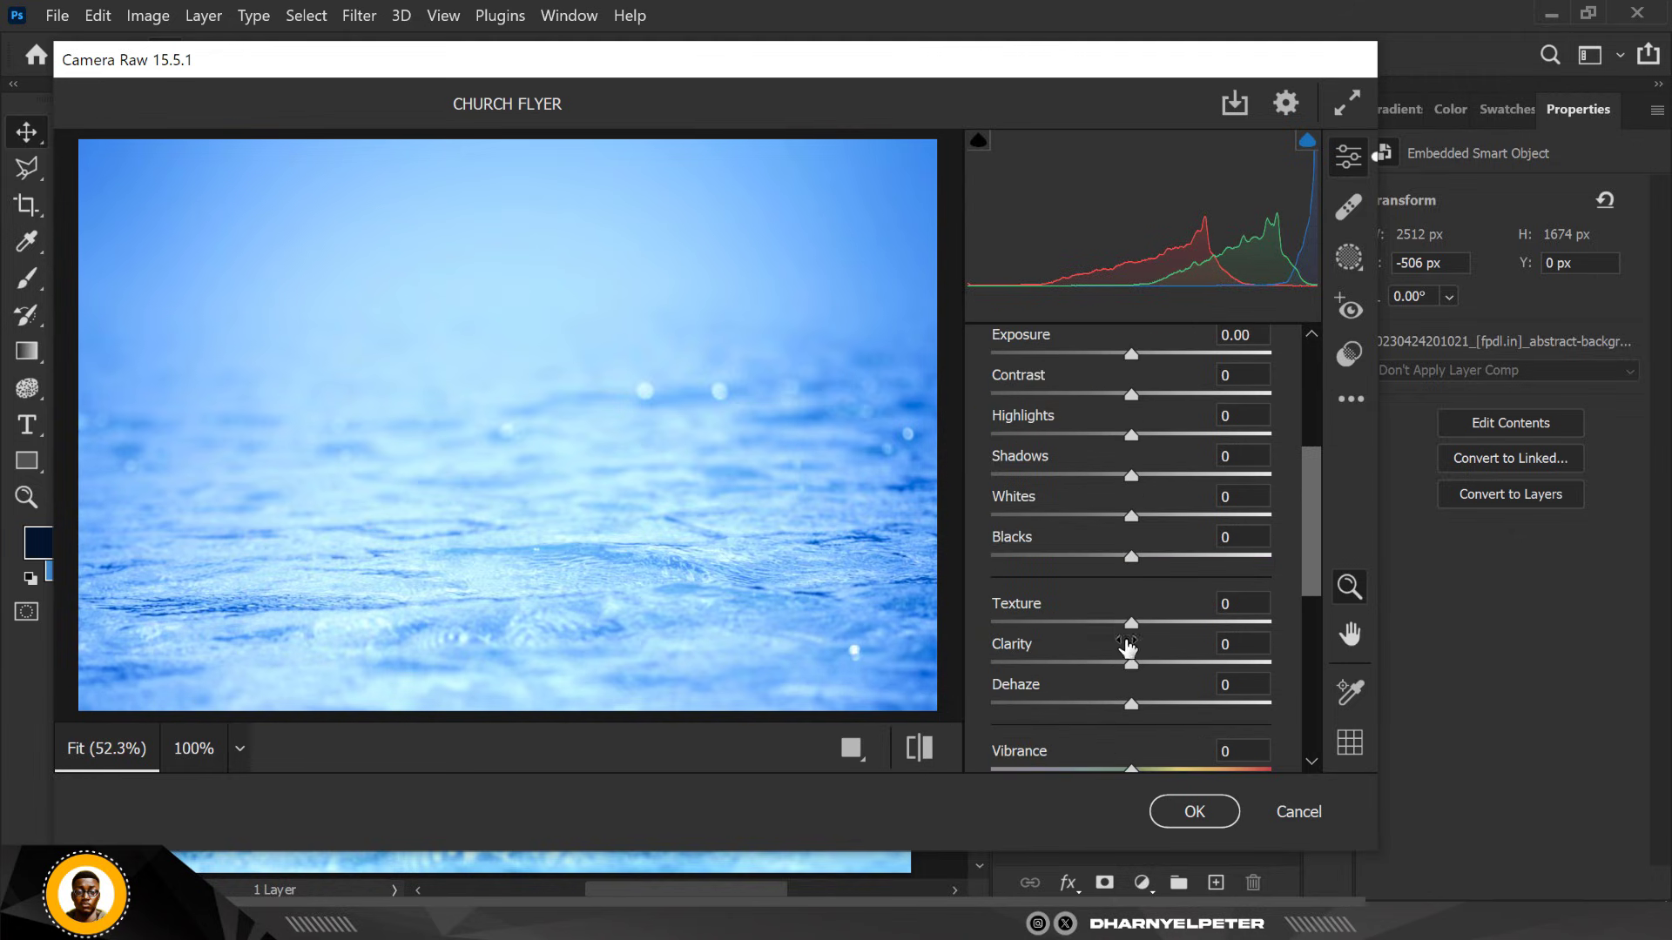
pyautogui.moveTo(1134, 630); pyautogui.dragTo(1201, 627)
pyautogui.click(1178, 815)
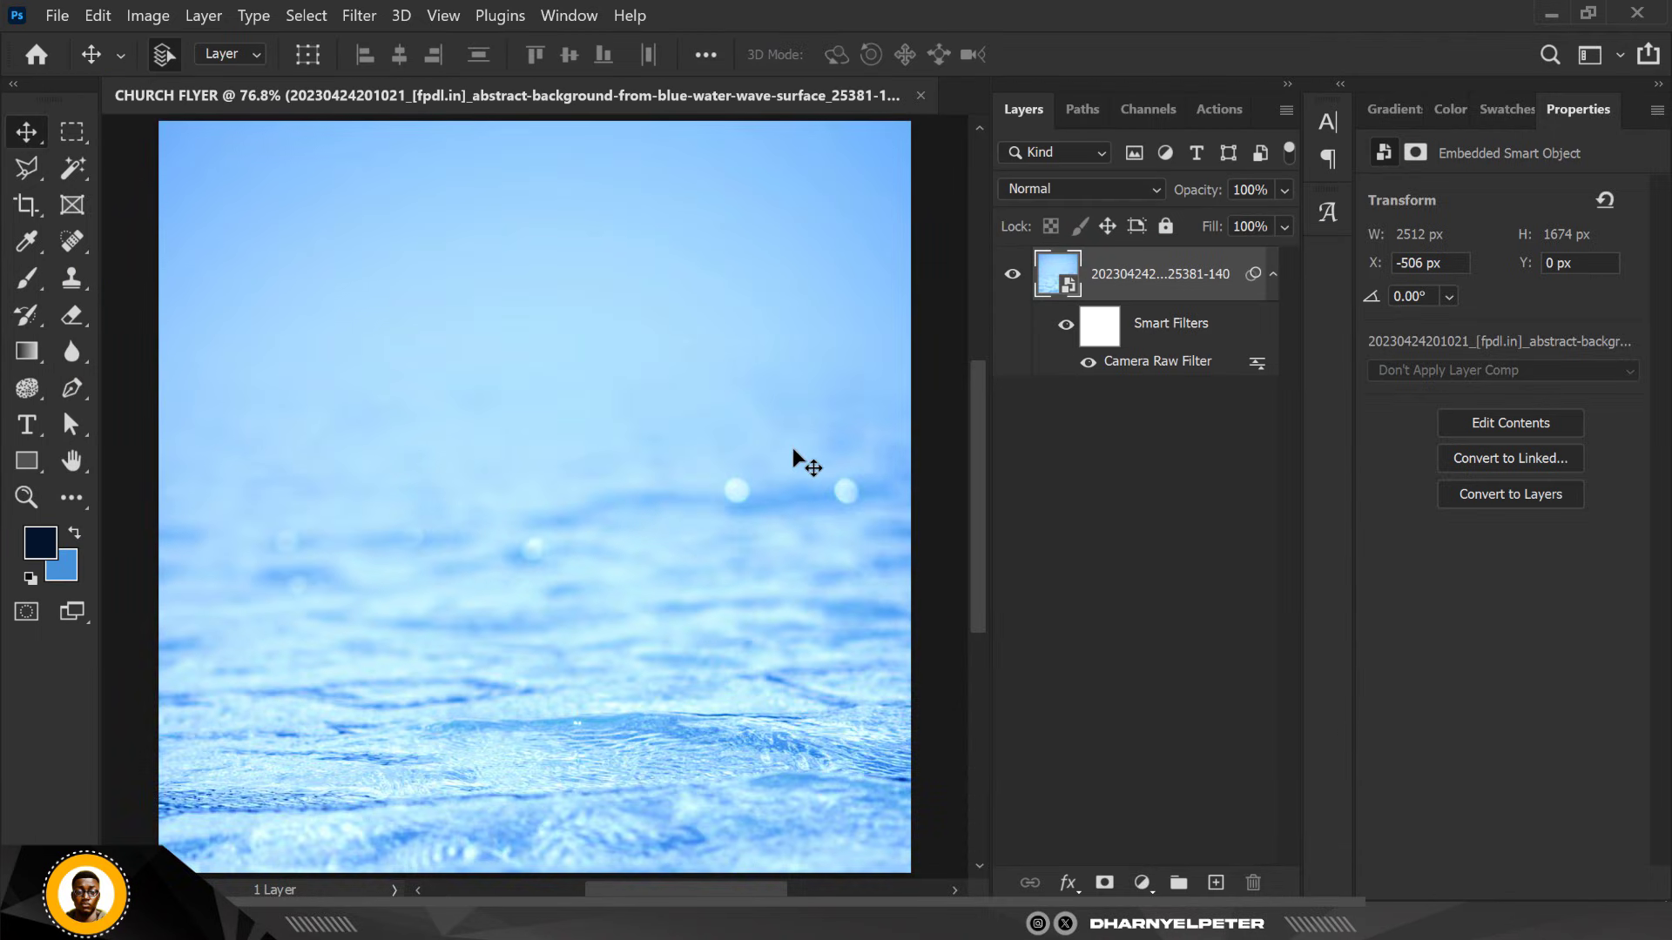
pyautogui.scroll(-1, 792, 448)
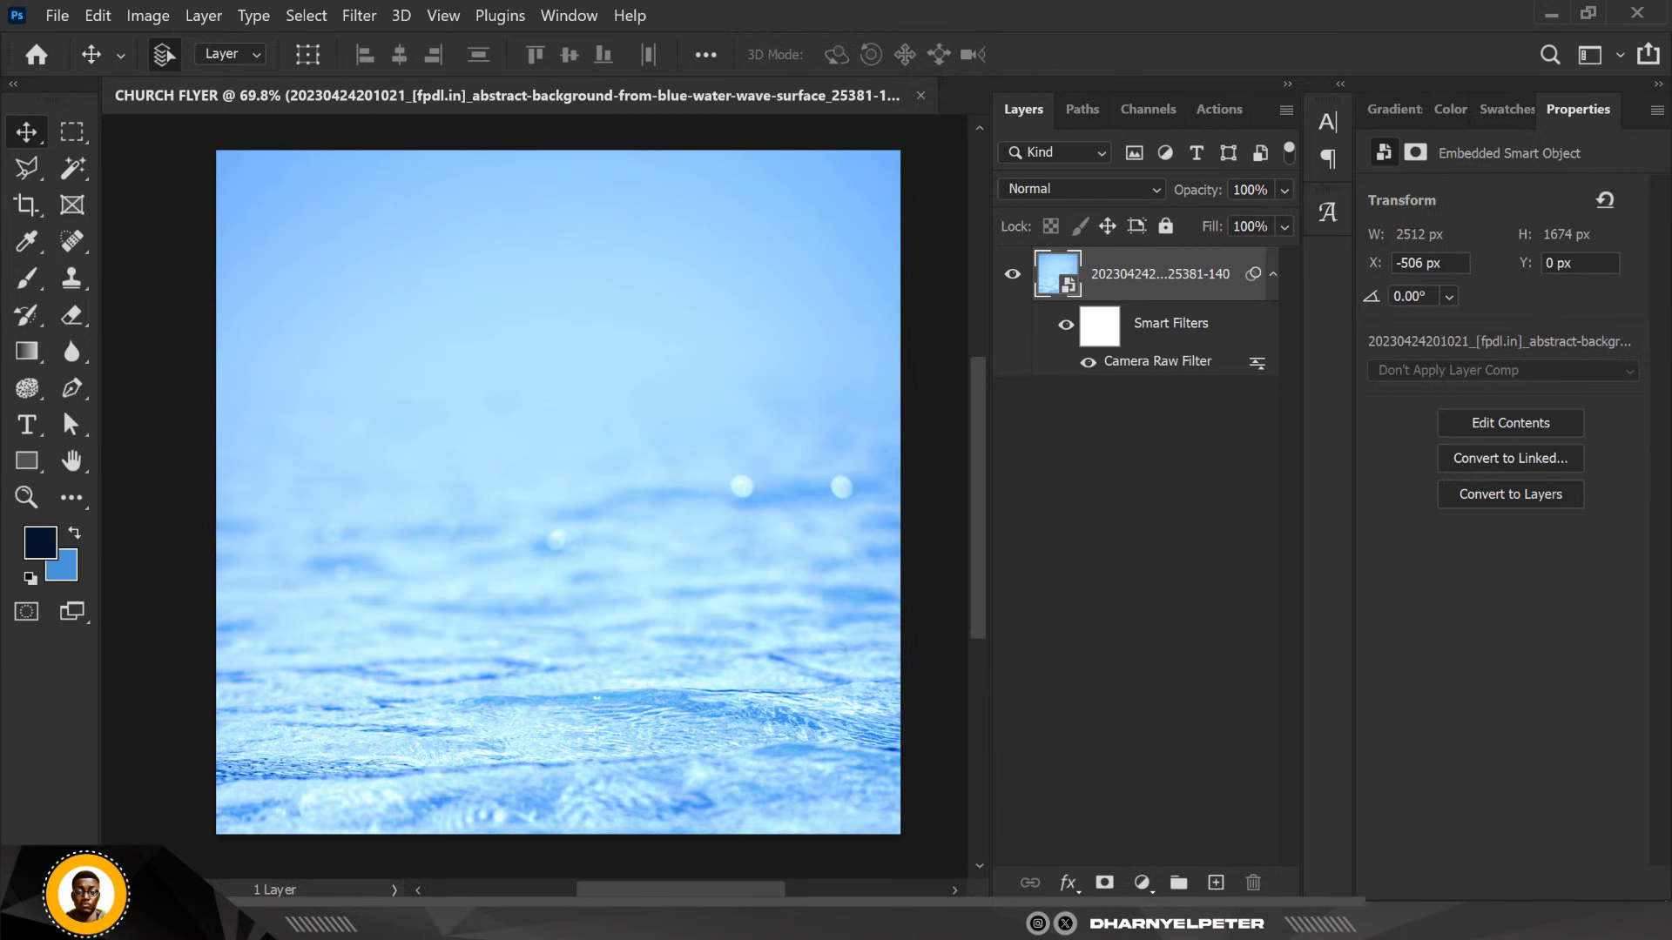
# Place the pngwing.com water splash image from the RESOURCE folder onto the flyer canvas
pyautogui.hotkey('alt', 'Tab')
pyautogui.click(453, 232)
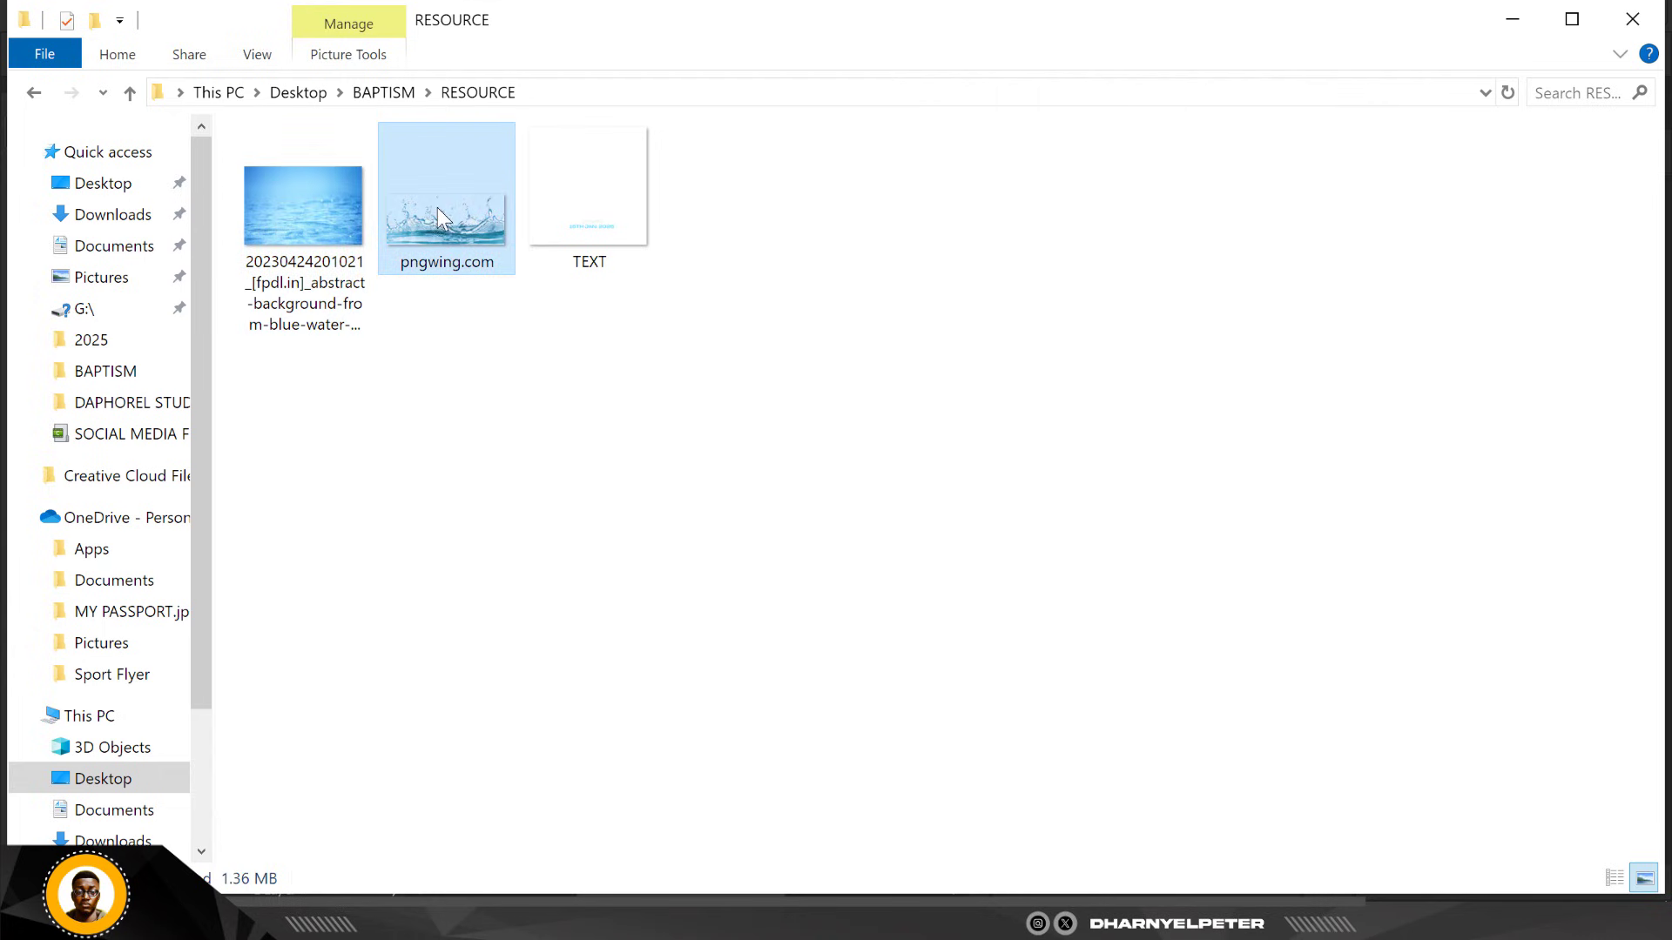
pyautogui.moveTo(438, 207); pyautogui.dragTo(683, 579)
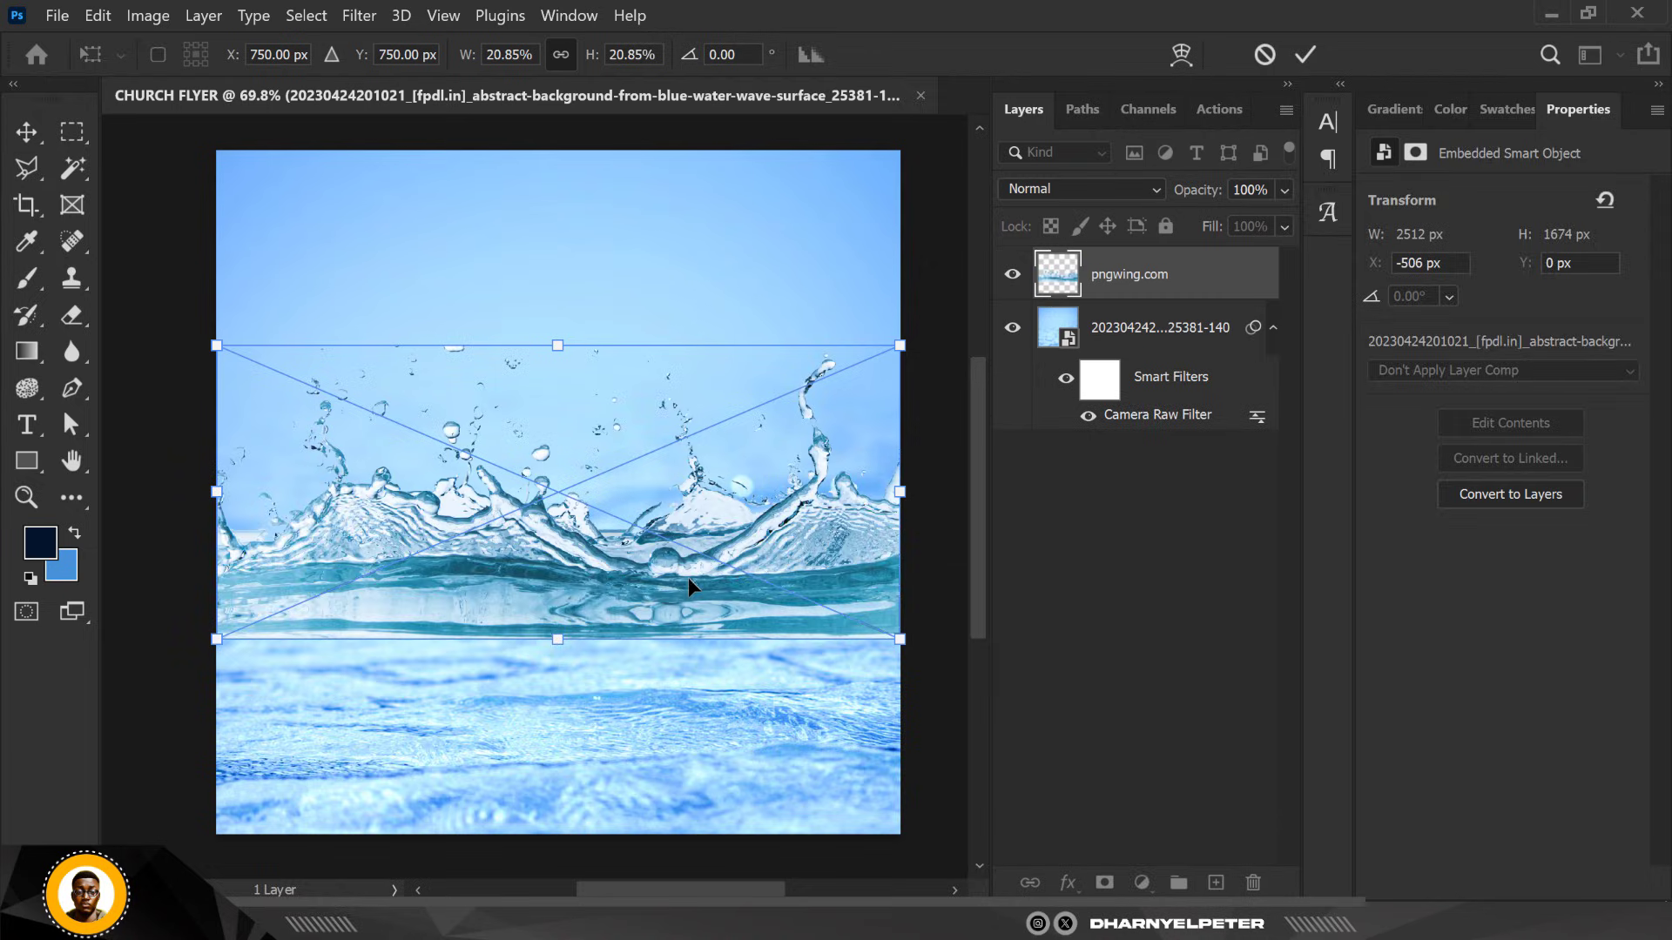
# Scale the water splash proportionally to about 1800 px wide and position it across the flyer's lower half at about X -150 px, Y 548 px
pyautogui.scroll(-1, 678, 511)
pyautogui.moveTo(730, 525); pyautogui.dragTo(708, 617)
pyautogui.scroll(-1, 746, 508)
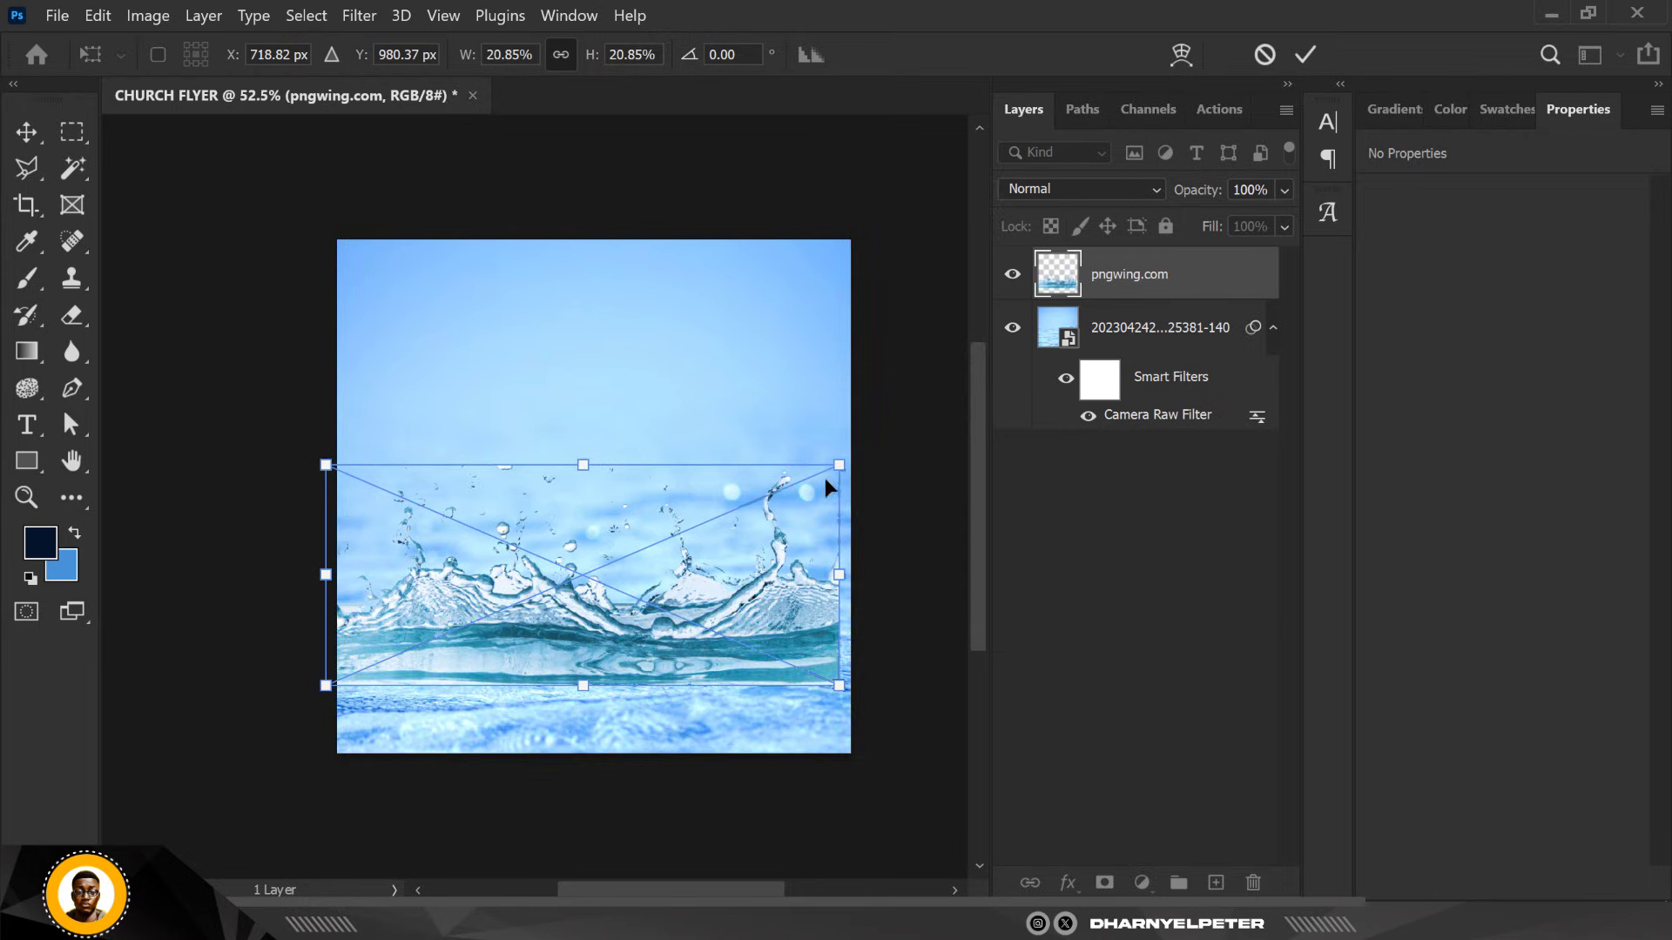
pyautogui.moveTo(837, 463); pyautogui.dragTo(880, 448)
pyautogui.moveTo(764, 603); pyautogui.dragTo(766, 587)
pyautogui.moveTo(890, 431); pyautogui.dragTo(902, 426)
pyautogui.press('Return')
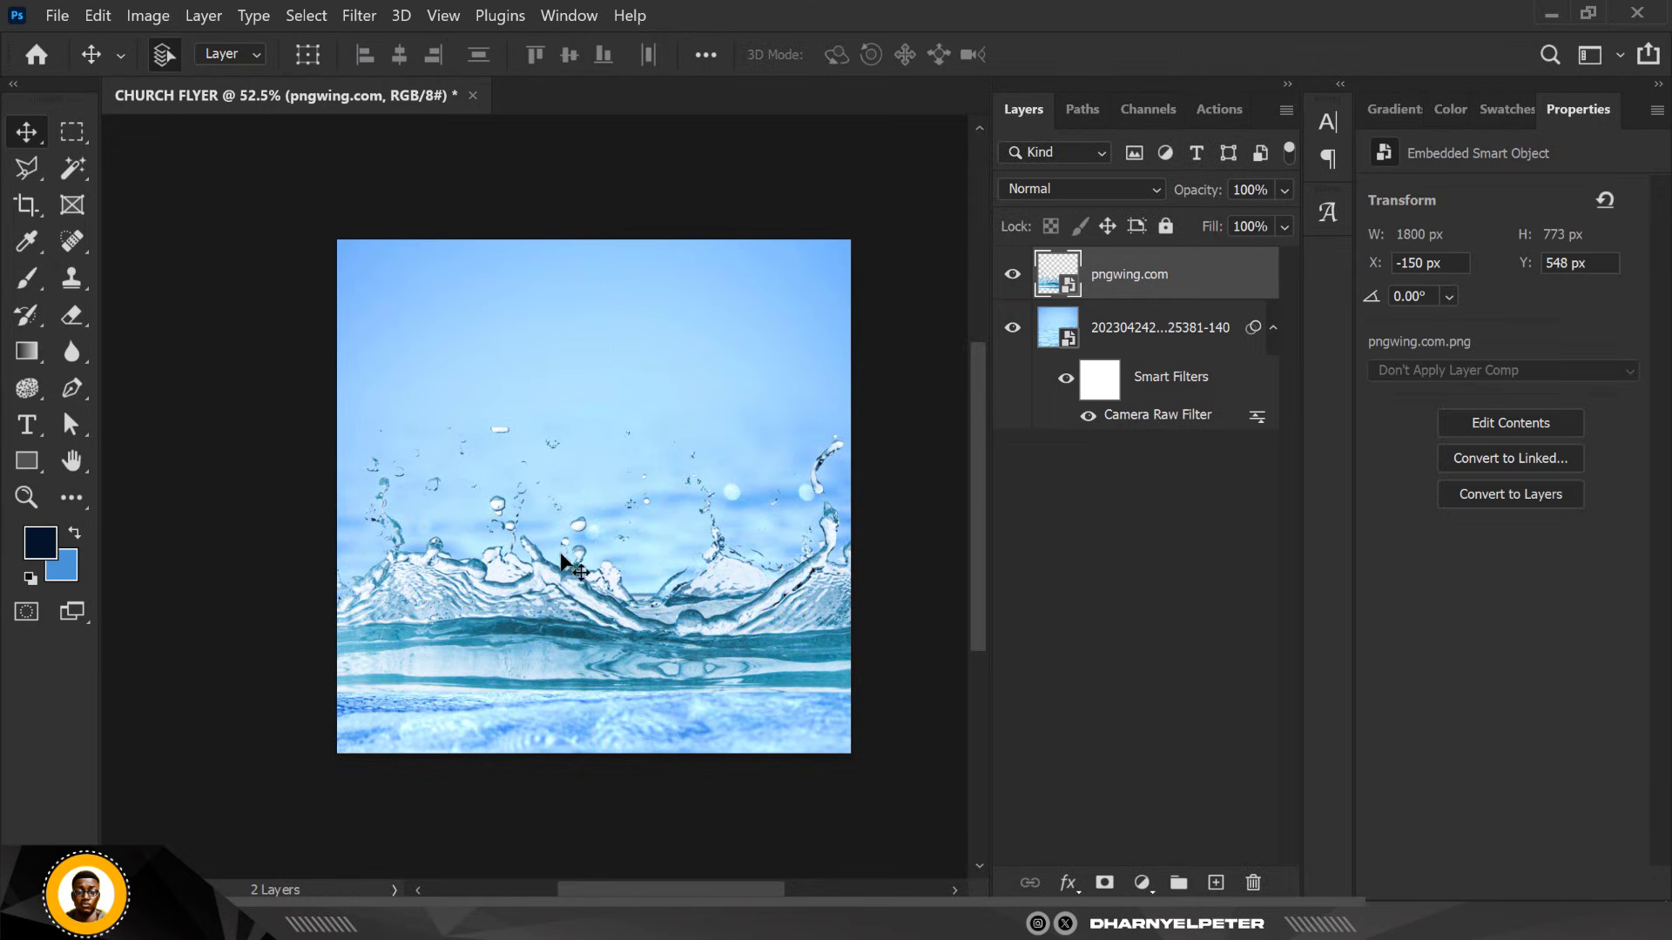
# Add a layer mask to the splash and fade out its lower edge in black with a 700 px Soft Round Pressure Opacity and Flow brush
pyautogui.scroll(2, 488, 705)
pyautogui.scroll(-2, 453, 566)
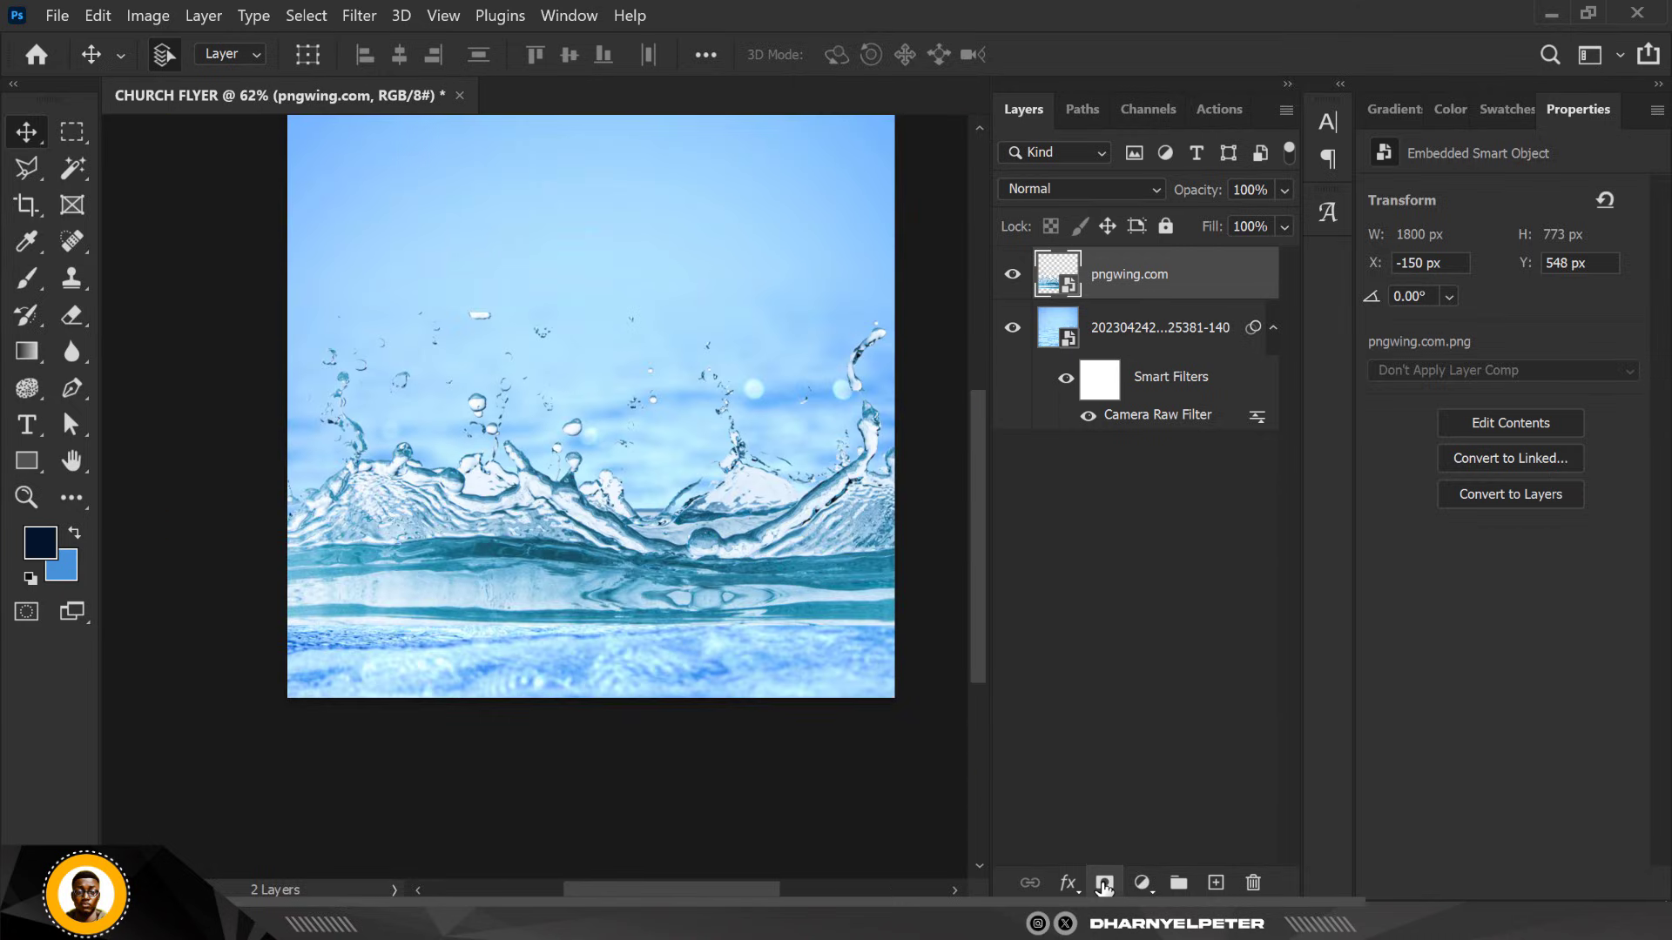
pyautogui.click(1117, 881)
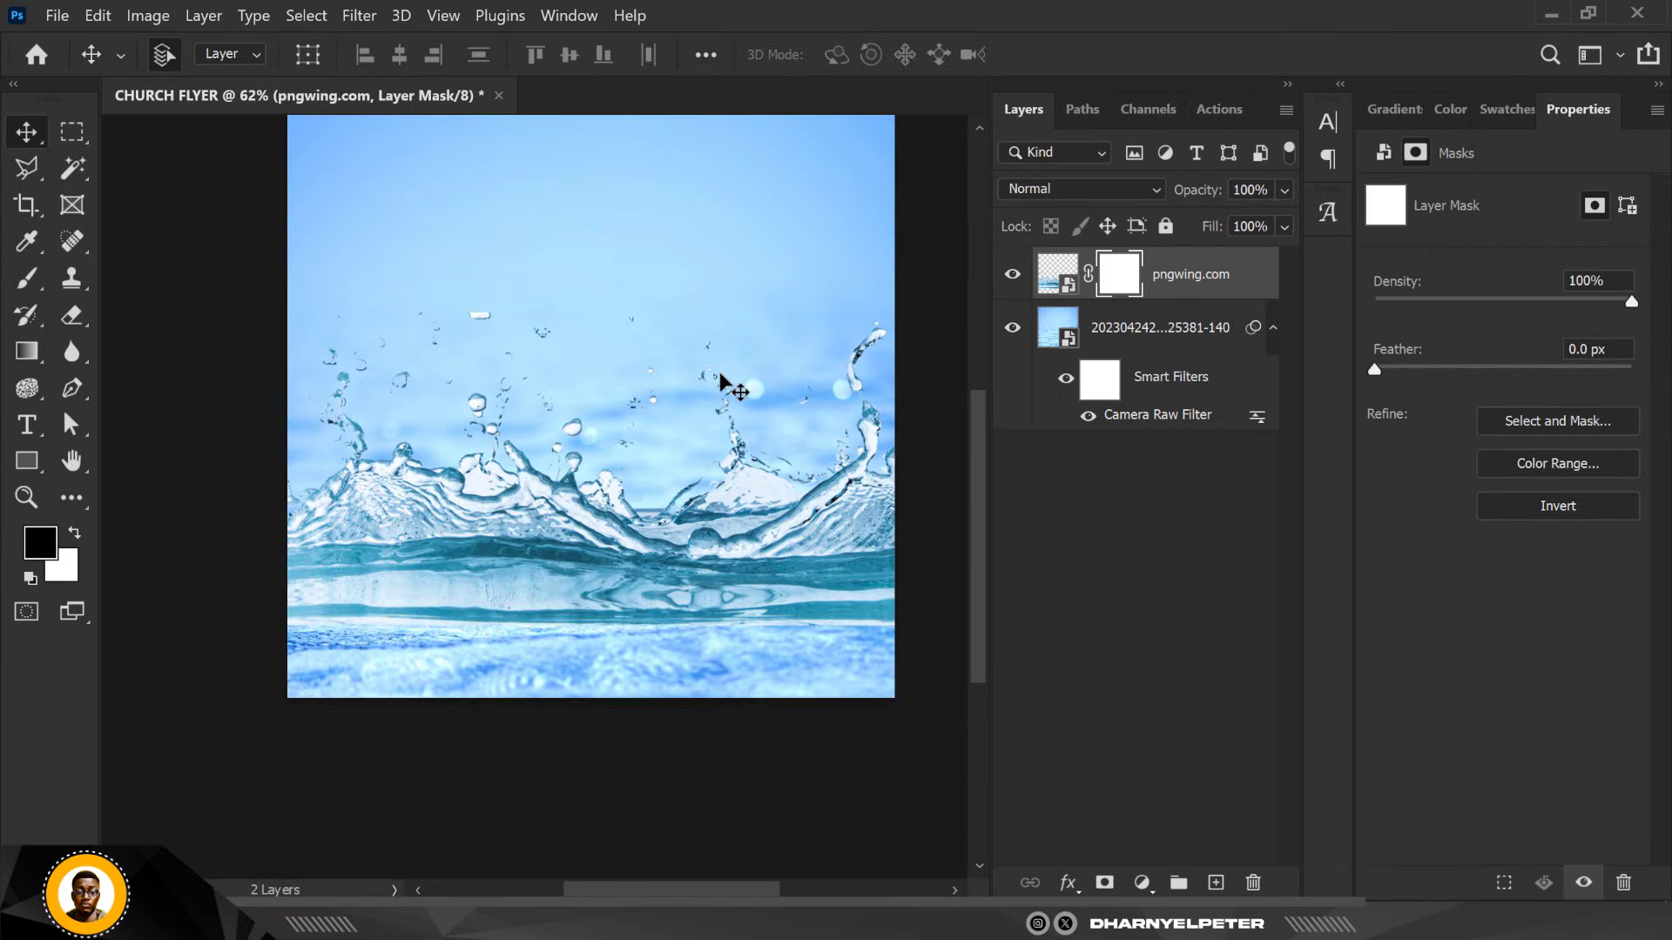
pyautogui.click(28, 275)
pyautogui.click(122, 56)
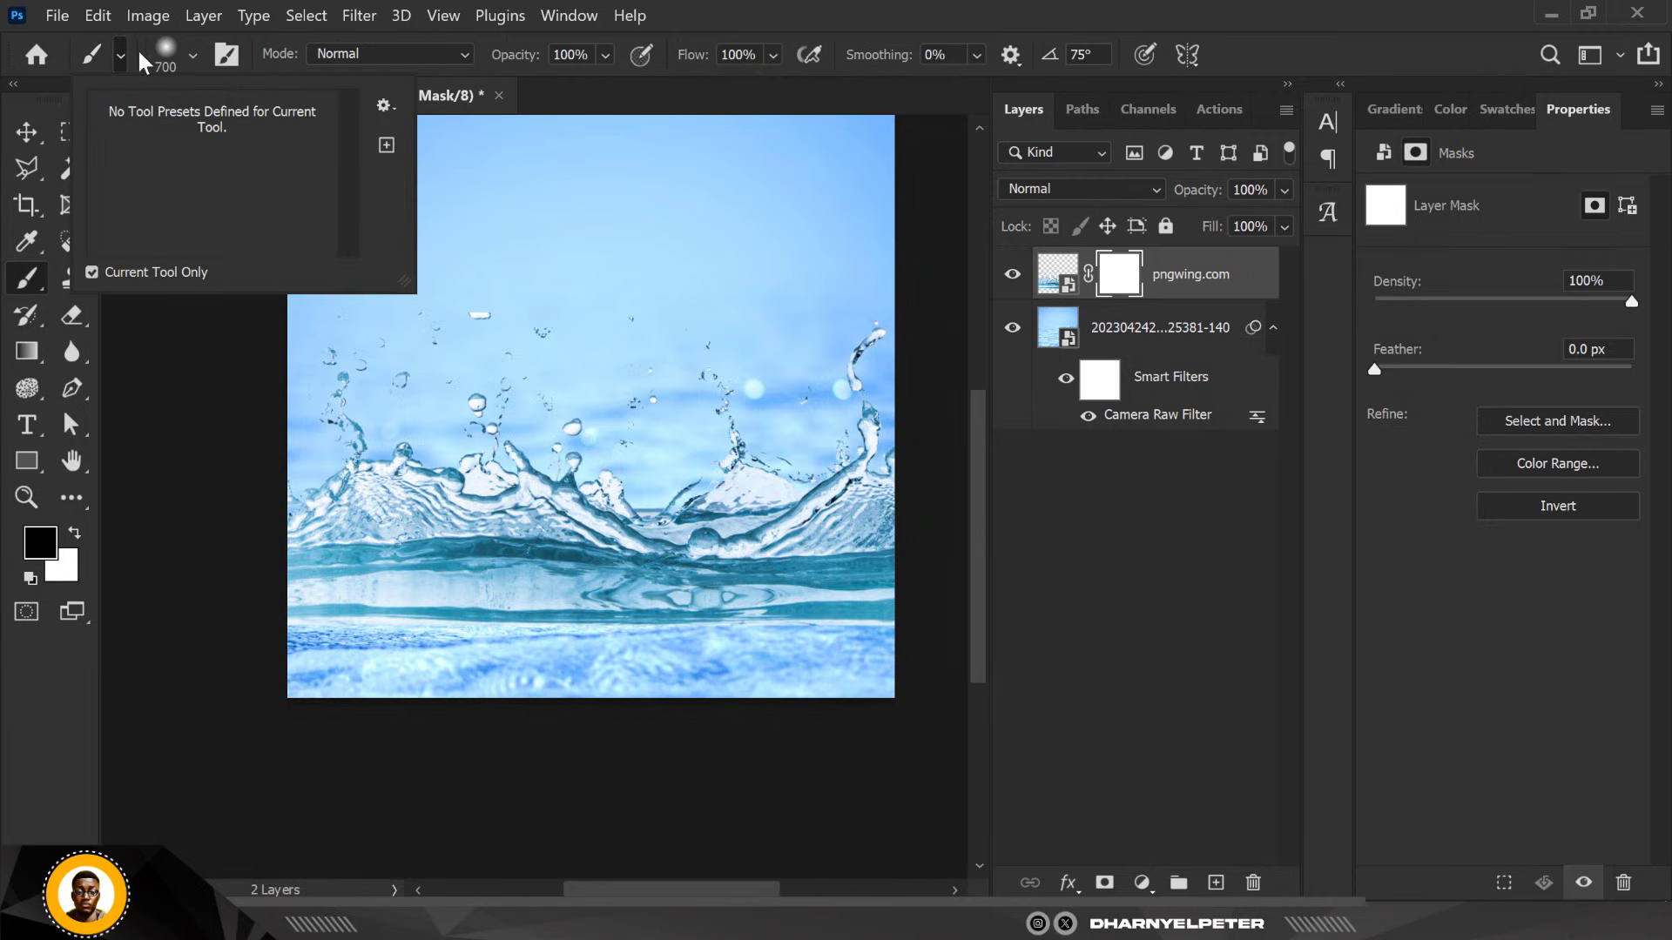
pyautogui.click(193, 55)
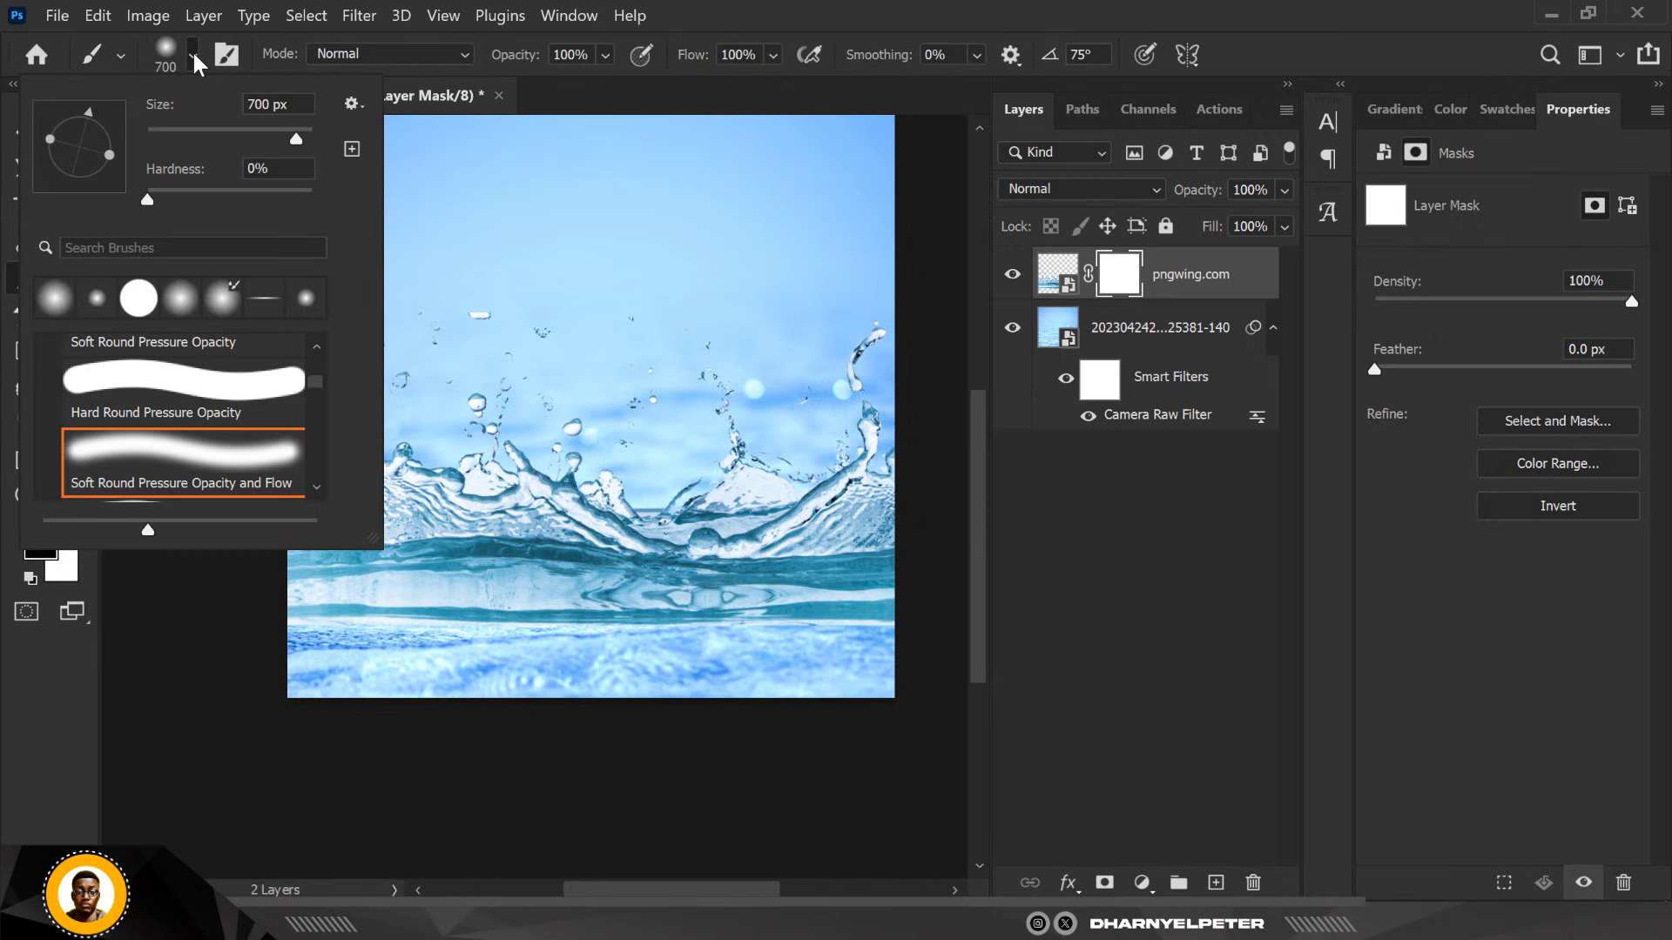
pyautogui.click(209, 470)
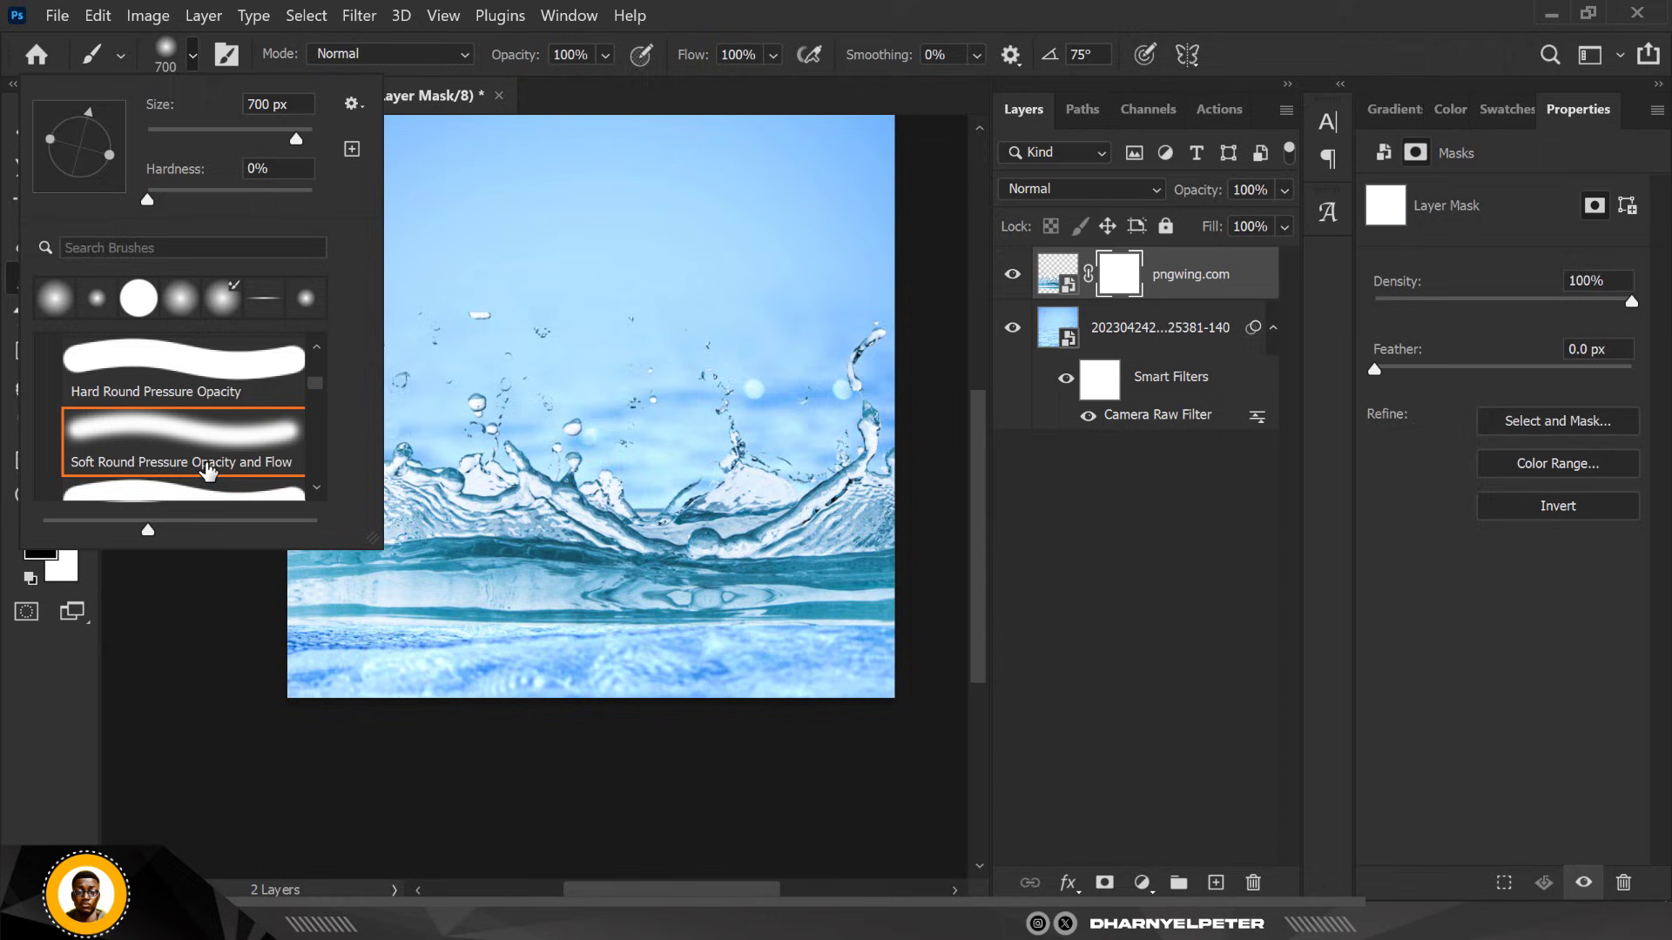
pyautogui.click(1123, 275)
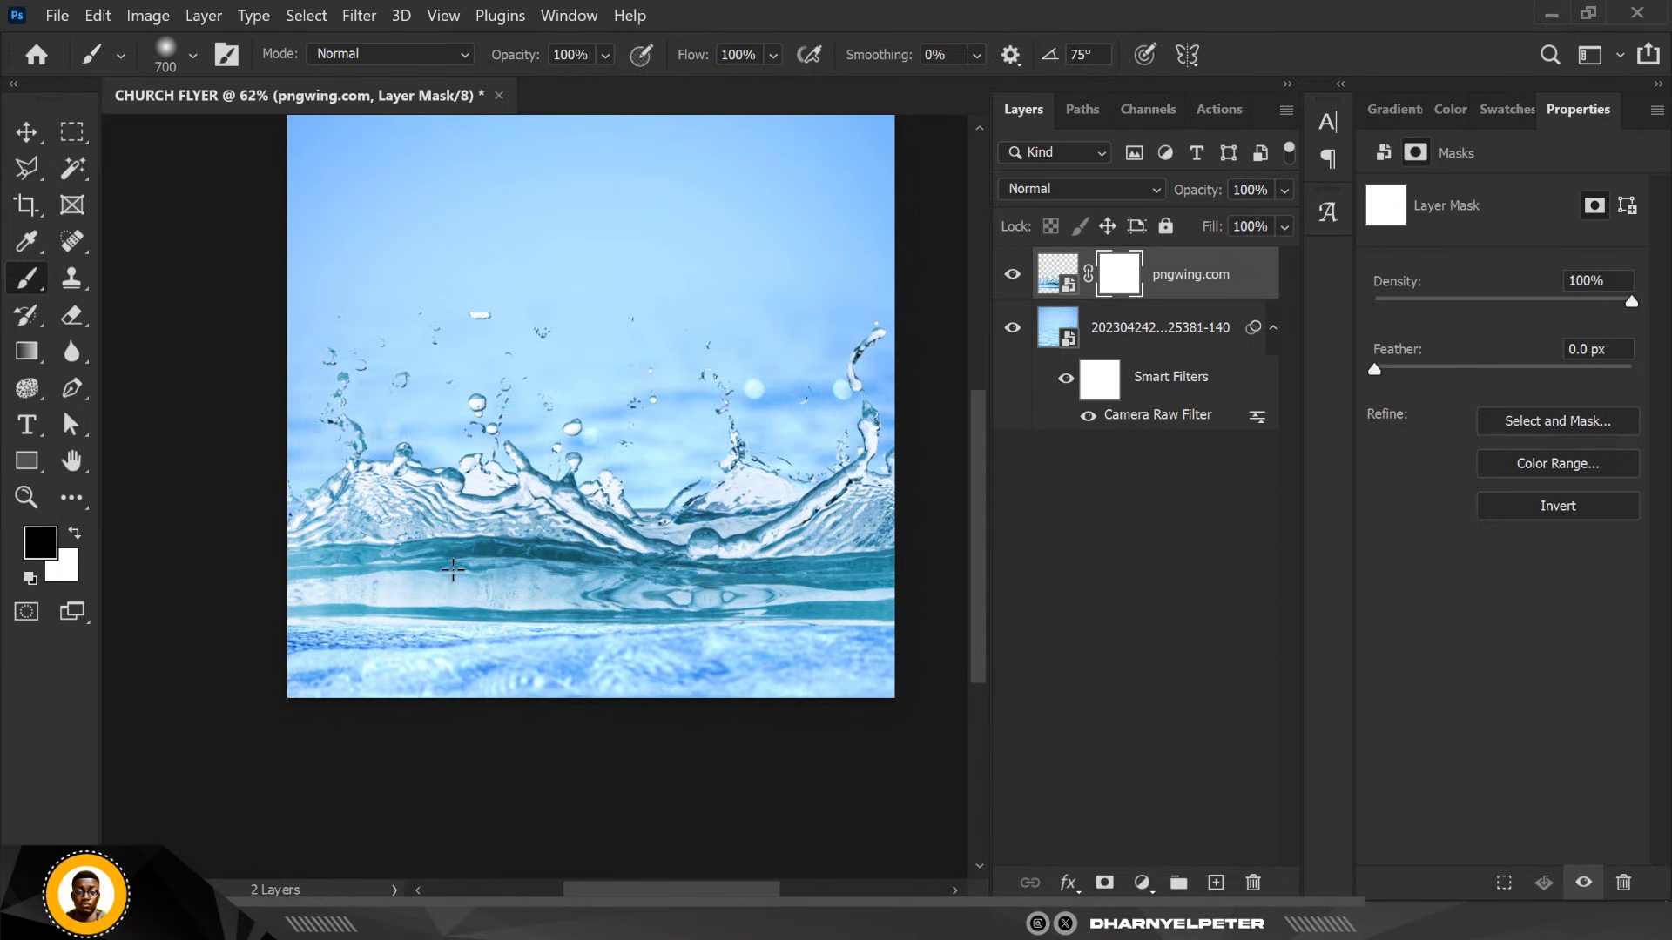
pyautogui.moveTo(436, 710)
pyautogui.mouseDown()
pyautogui.moveTo(951, 715)
pyautogui.moveTo(286, 704)
pyautogui.moveTo(235, 773)
pyautogui.mouseUp()
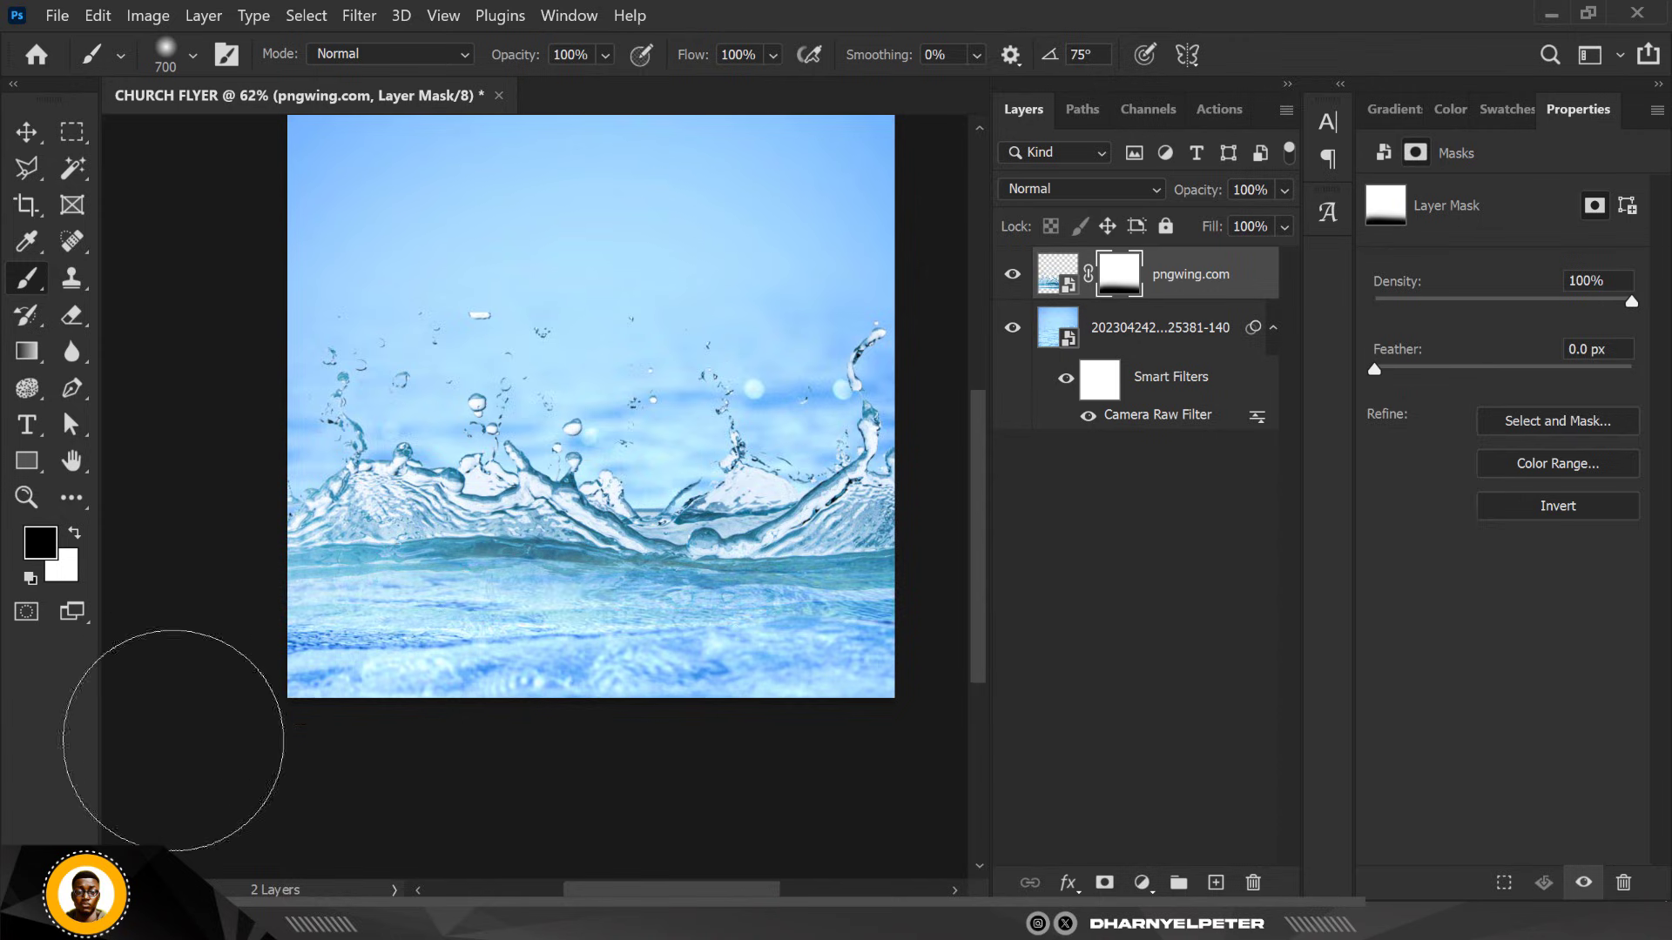
pyautogui.scroll(-2, 175, 746)
pyautogui.scroll(2, 361, 615)
# Move the masked water splash slightly upward, to about Y 519 px
pyautogui.click(26, 132)
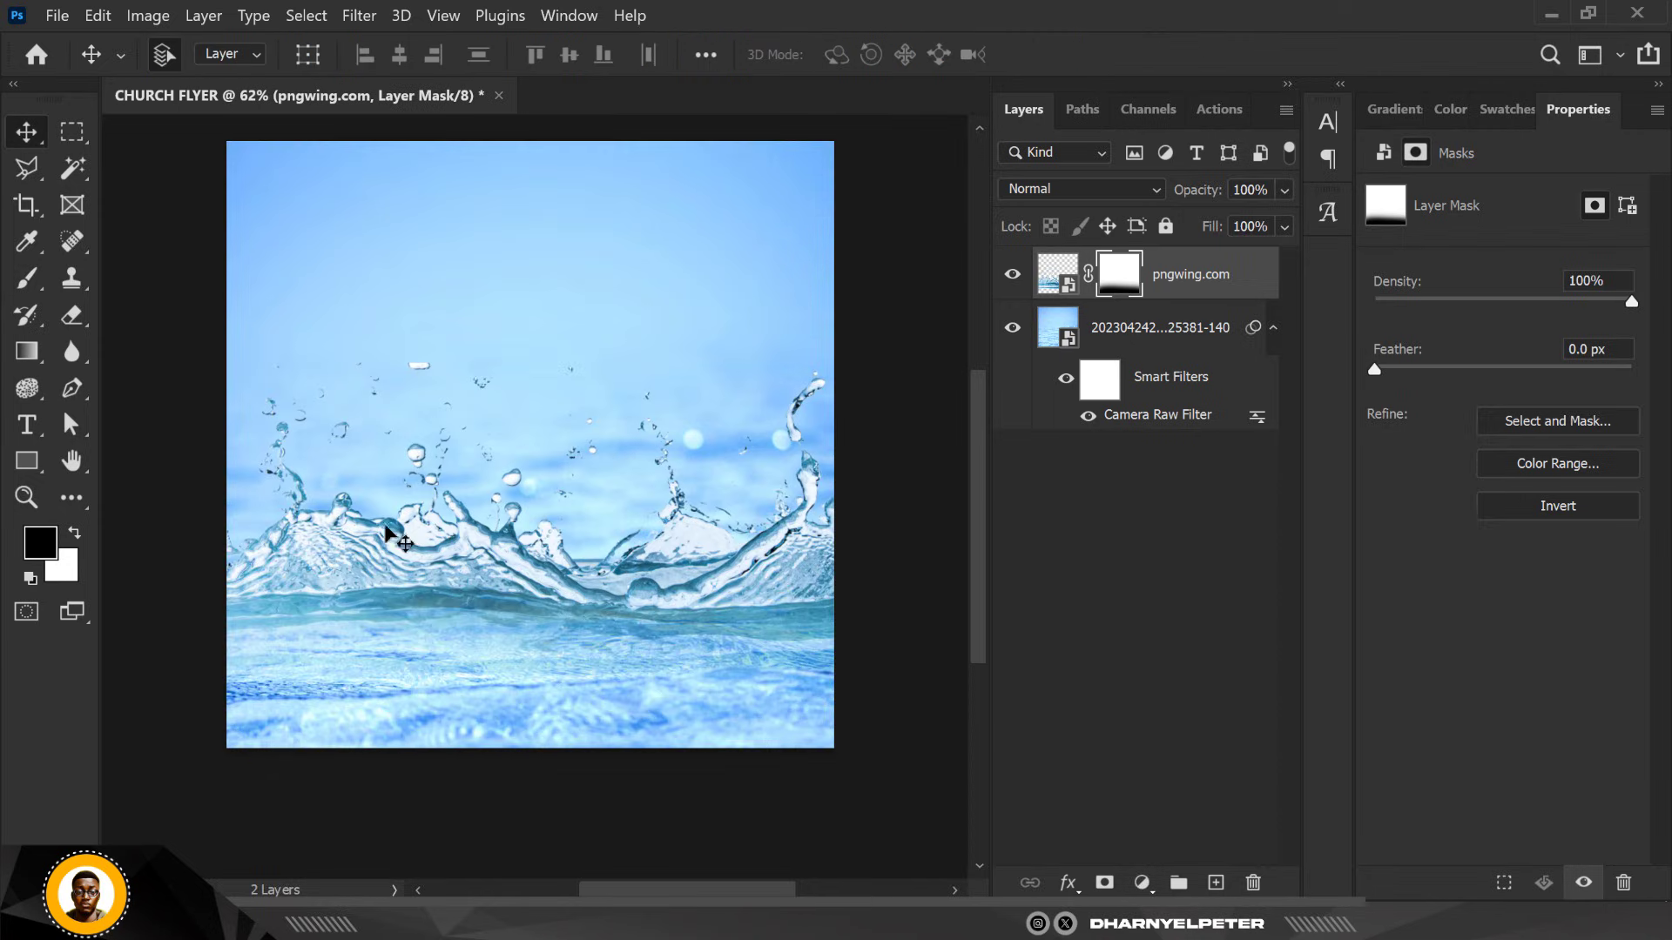
pyautogui.scroll(1, 401, 518)
pyautogui.scroll(1, 400, 518)
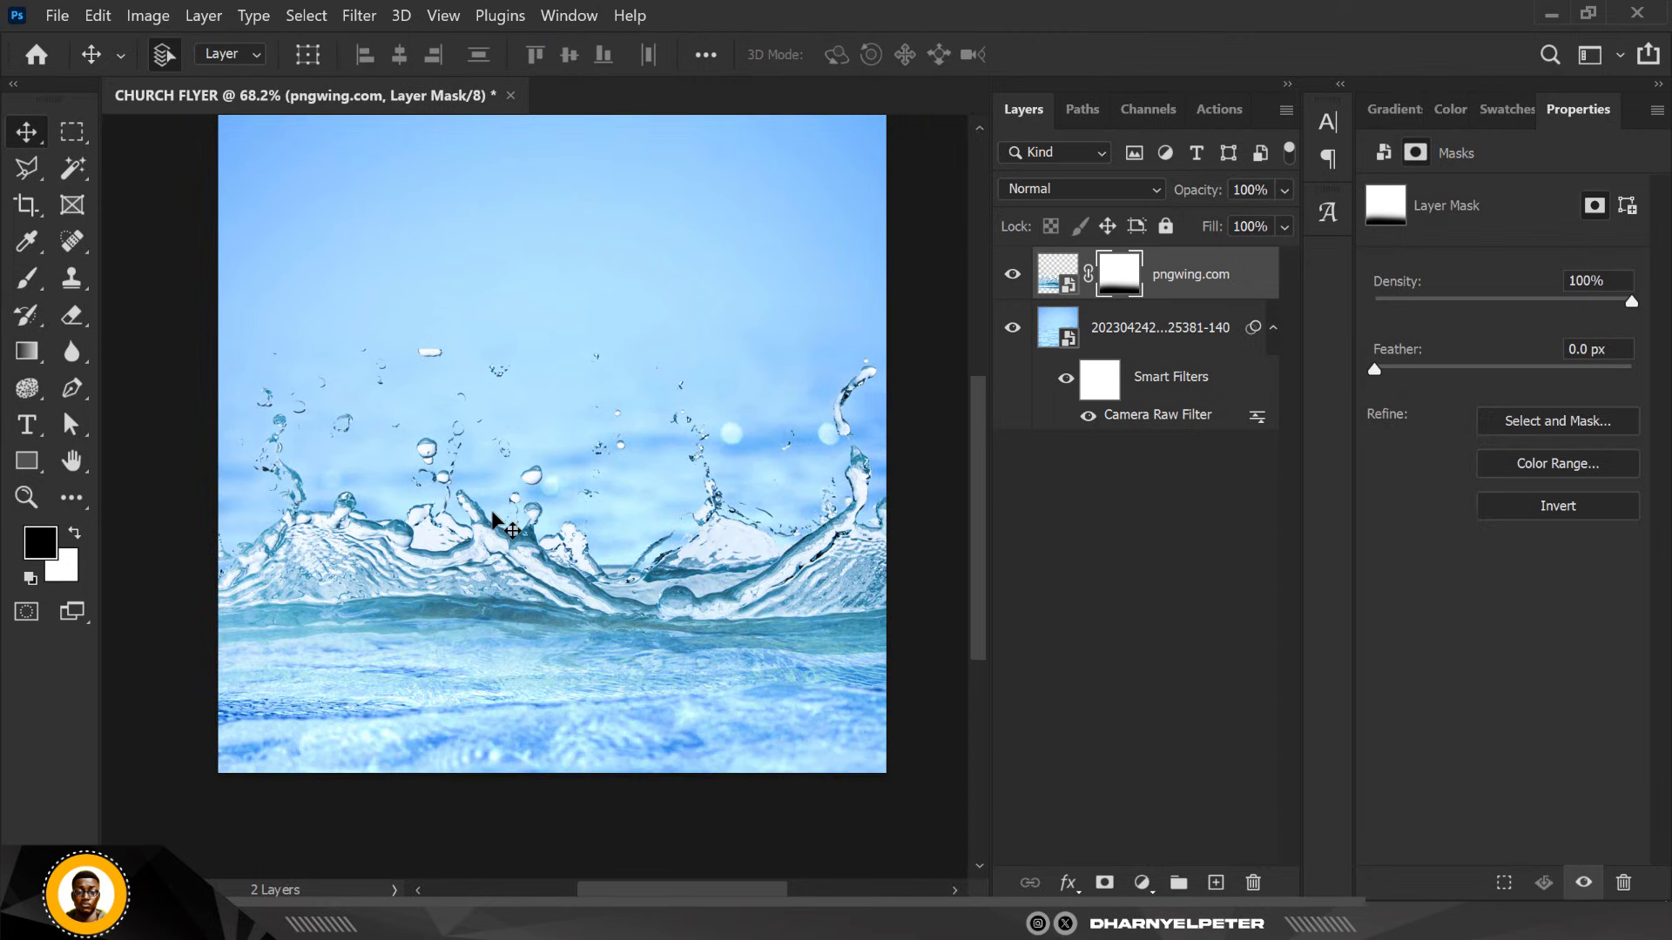
pyautogui.scroll(-2, 491, 516)
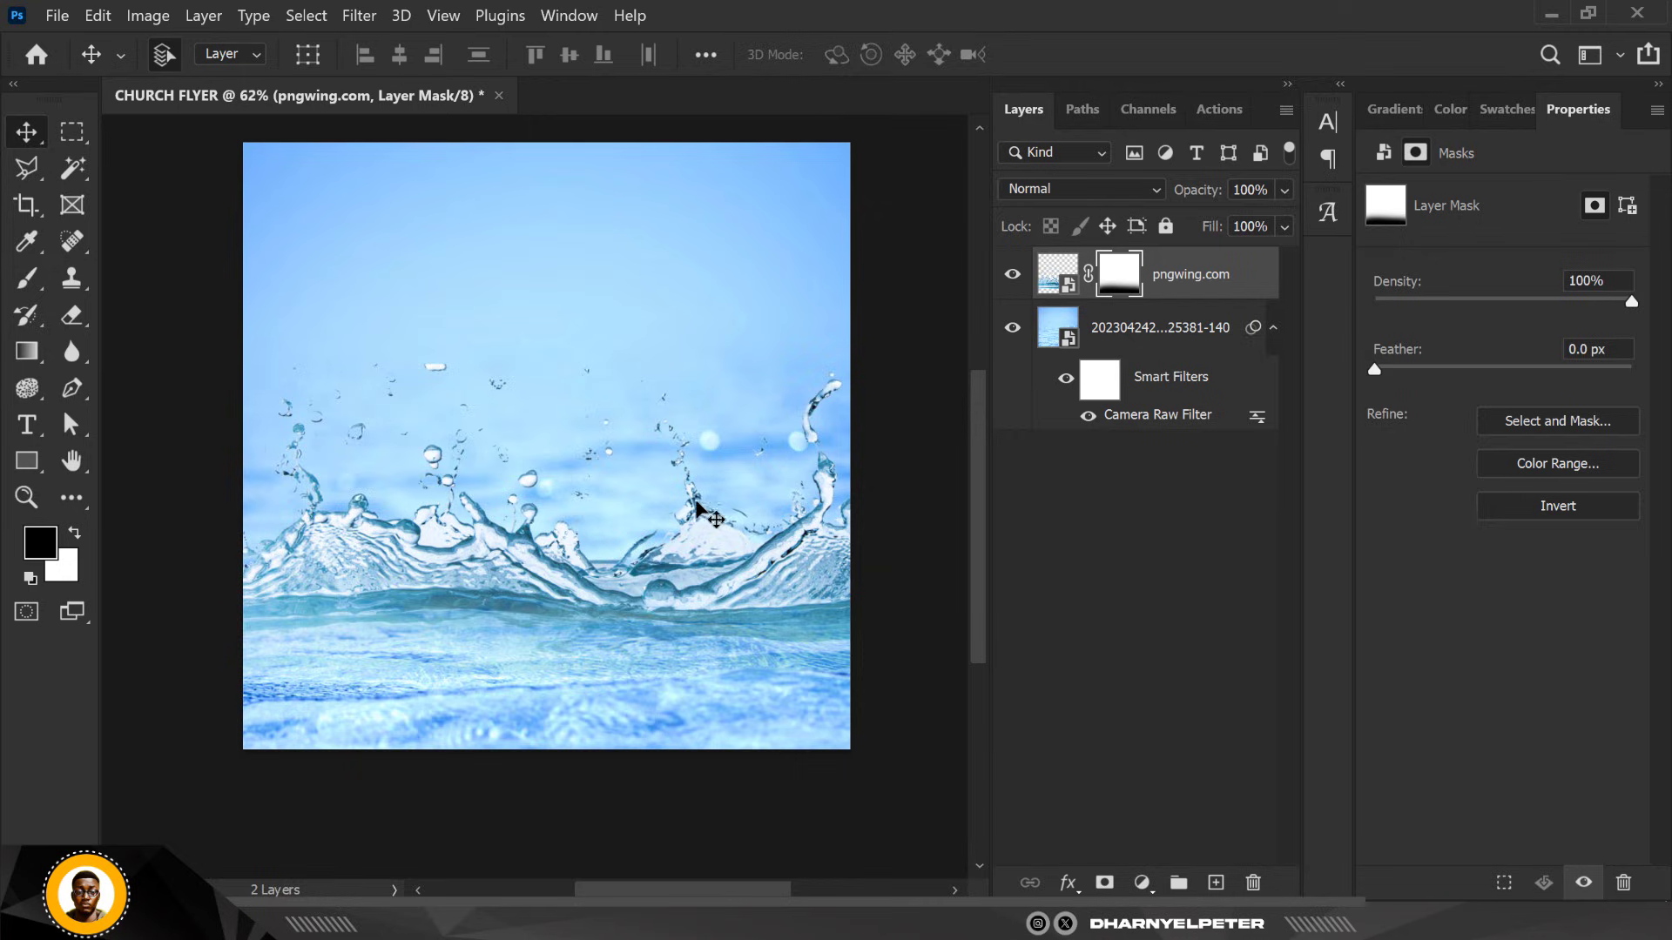
pyautogui.moveTo(690, 546); pyautogui.dragTo(693, 546)
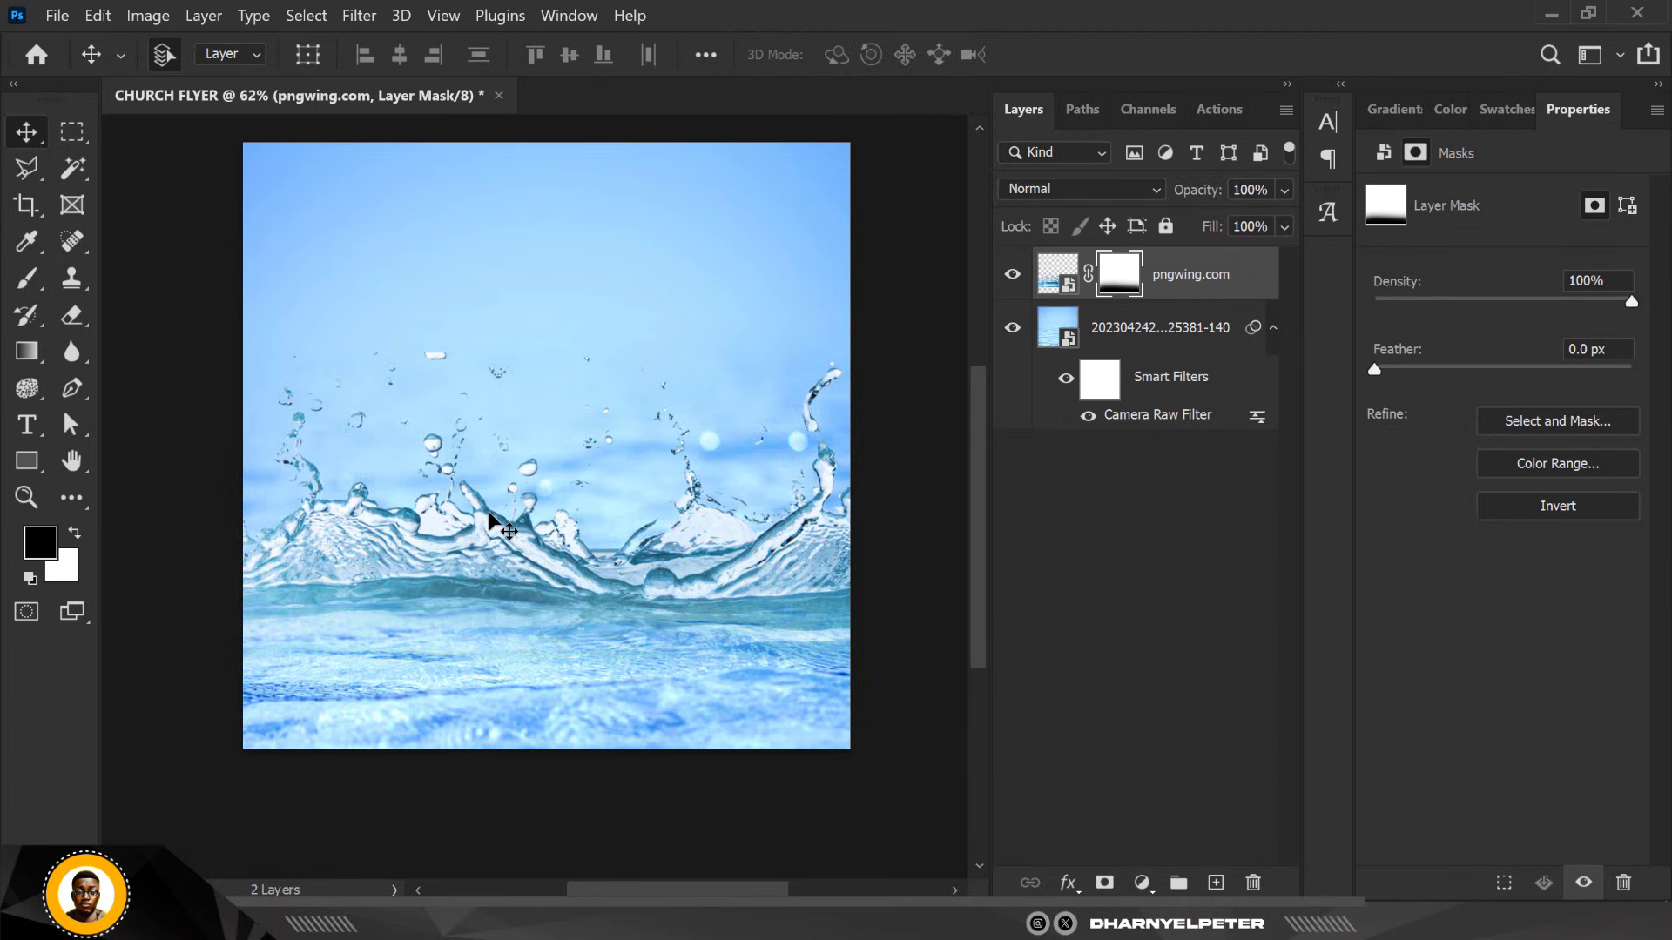
pyautogui.hotkey('ctrl', 'z')
pyautogui.scroll(-2, 492, 522)
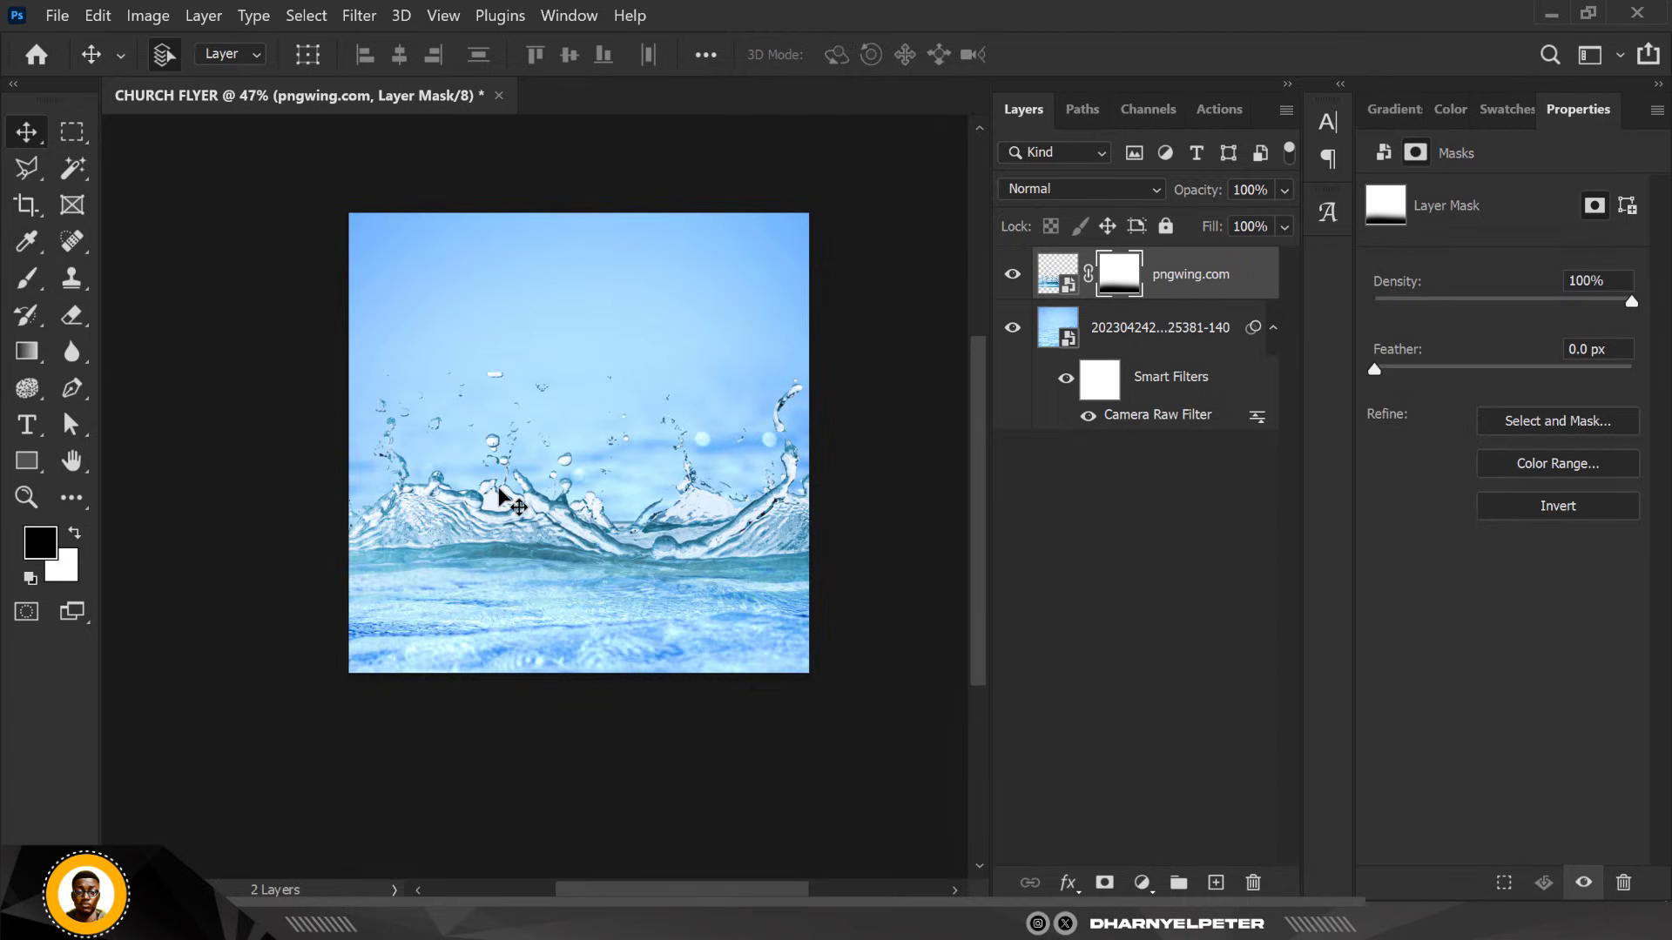
pyautogui.scroll(-1, 500, 504)
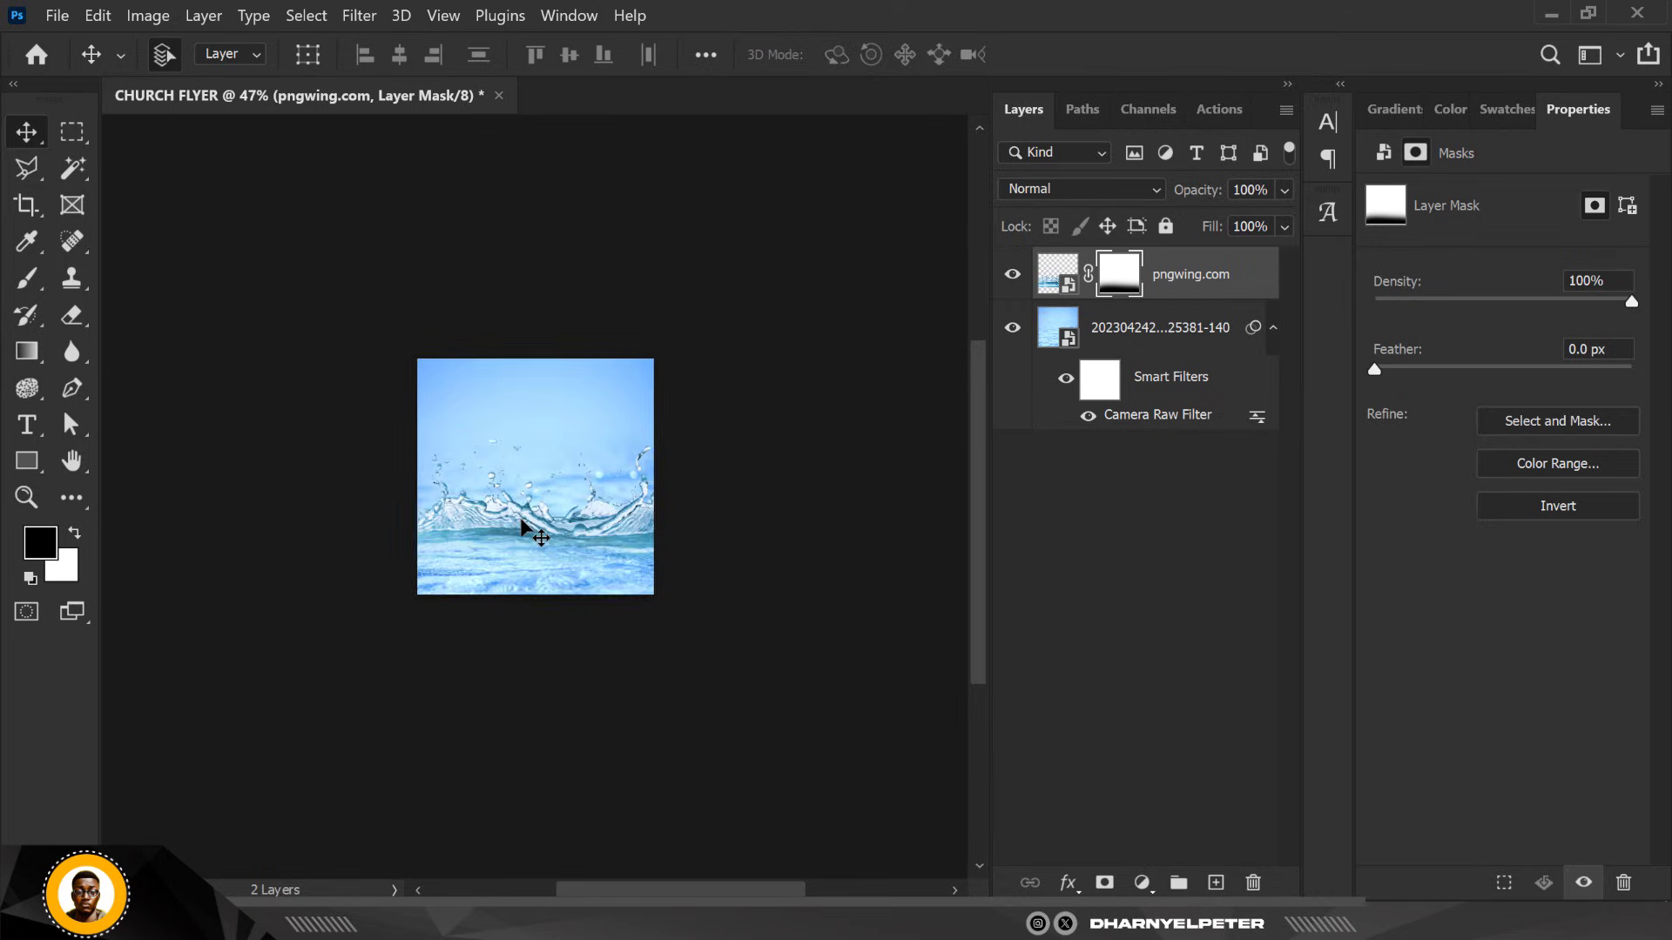
pyautogui.scroll(3, 525, 527)
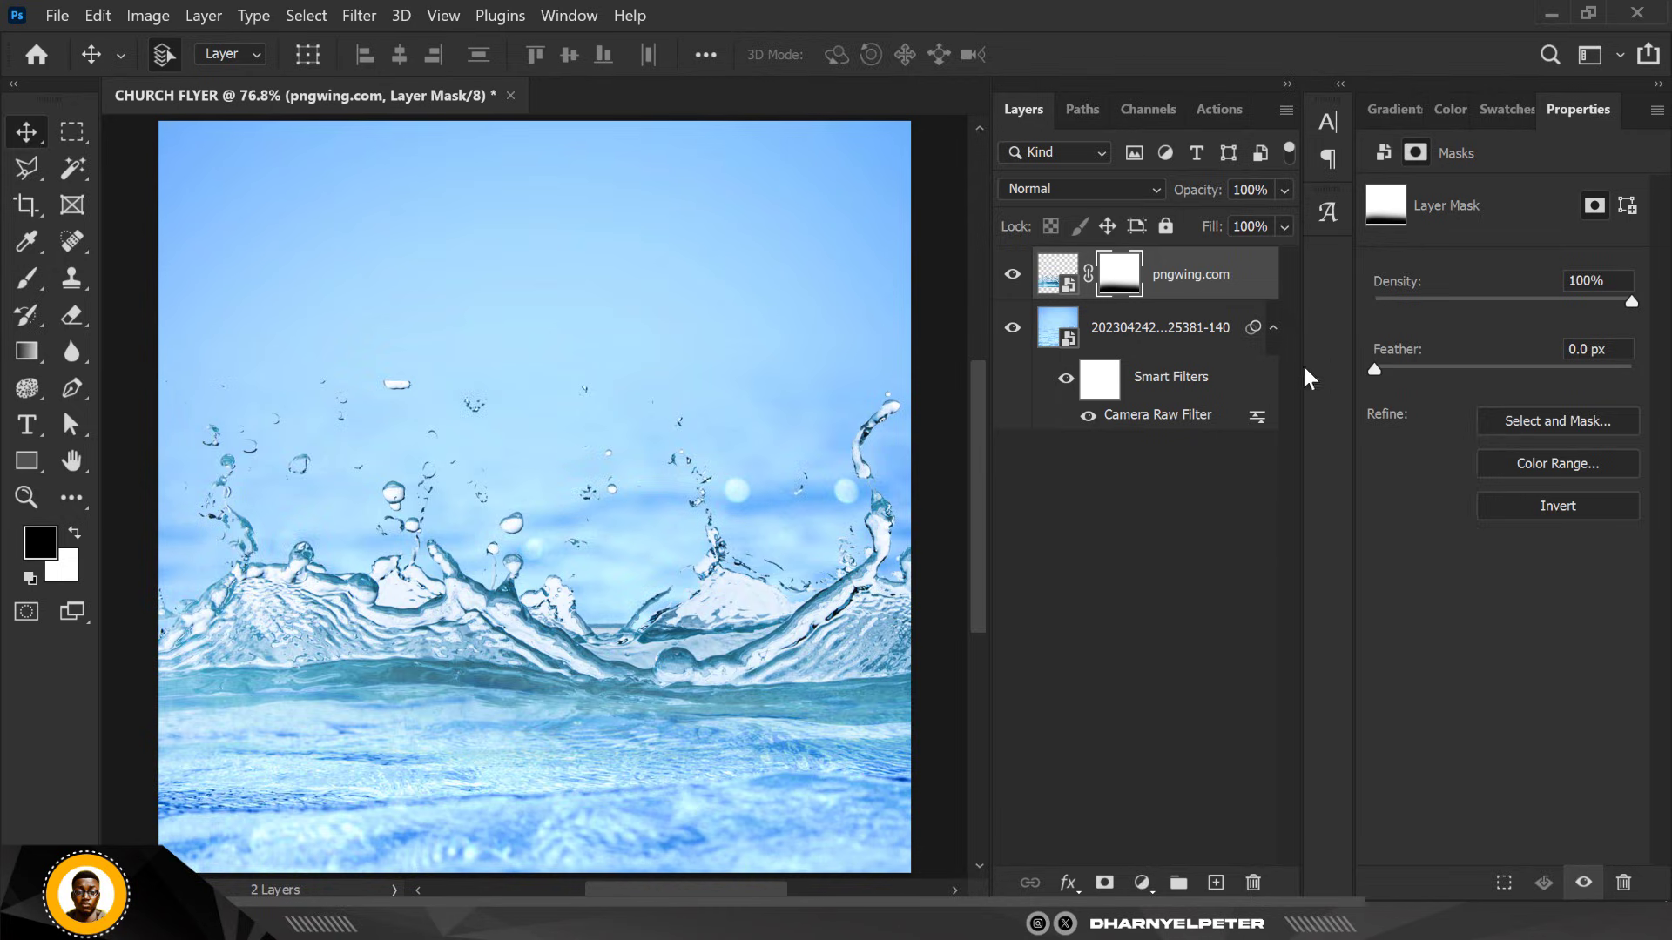
pyautogui.click(1142, 883)
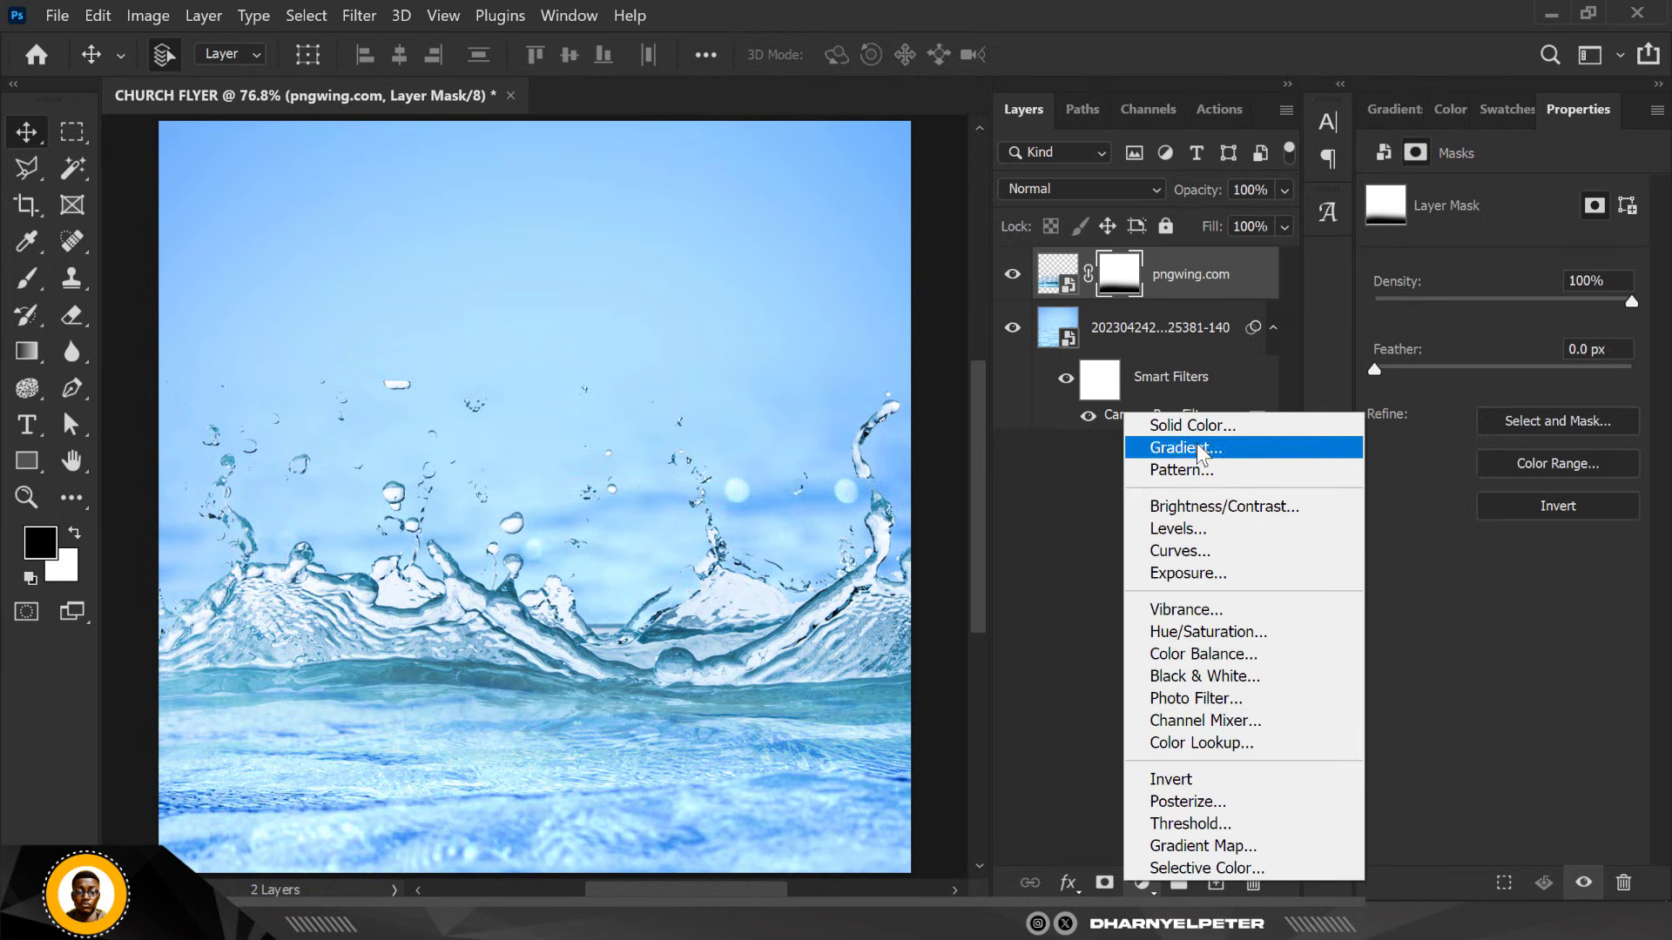
pyautogui.click(1194, 655)
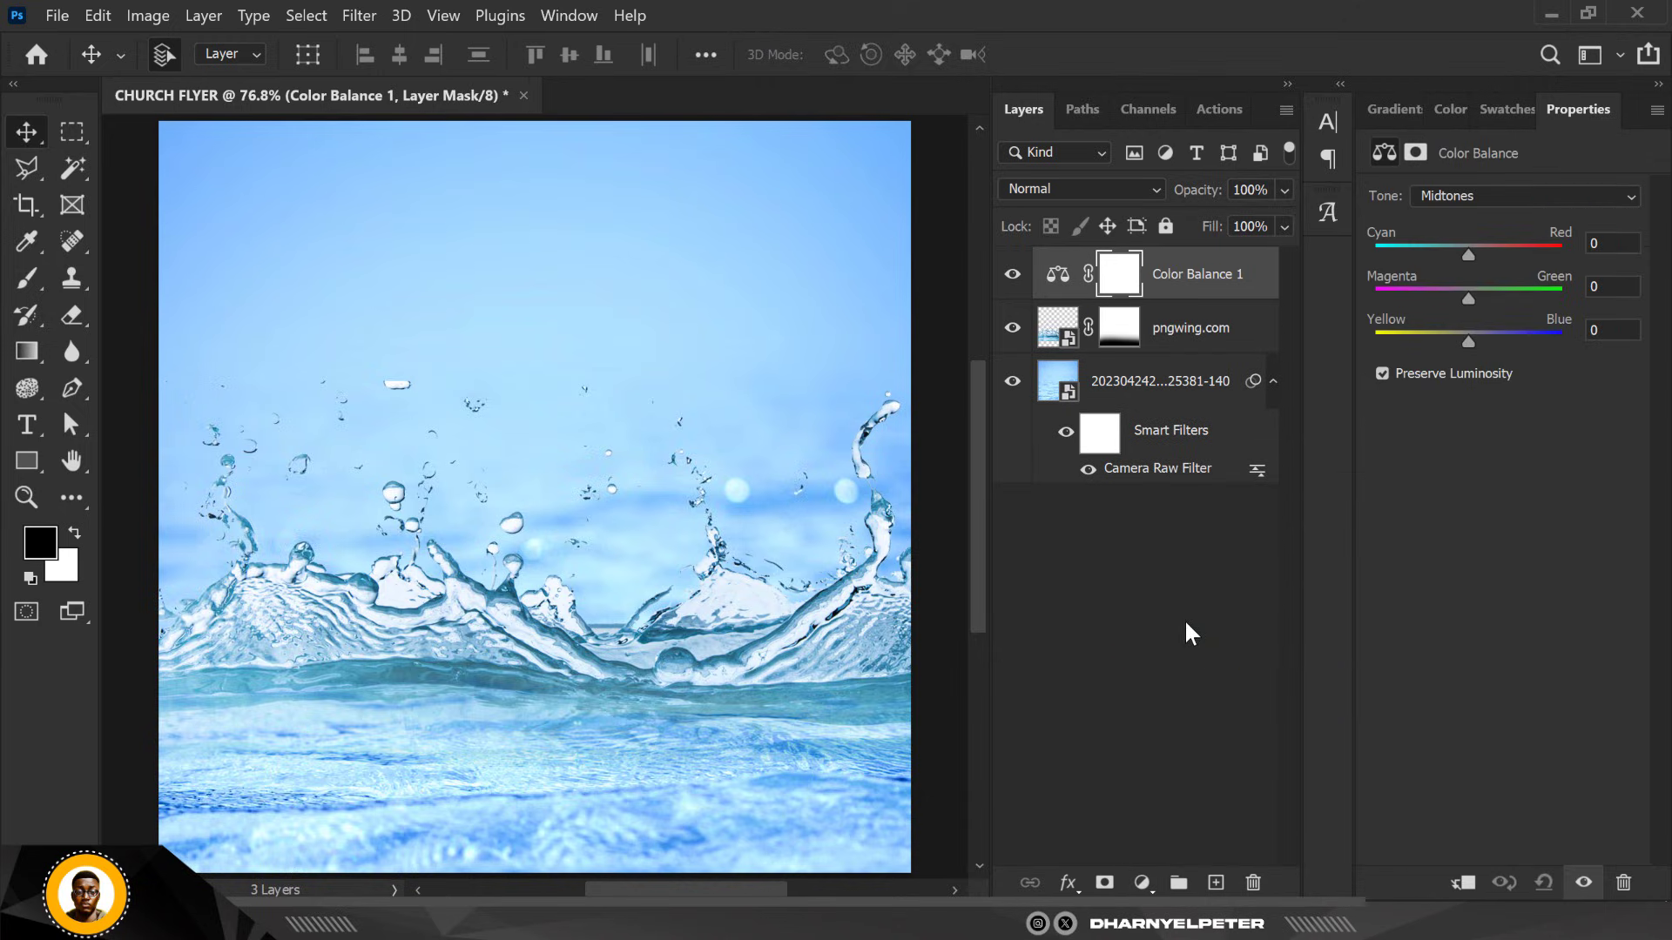
pyautogui.click(1252, 883)
pyautogui.click(1252, 883)
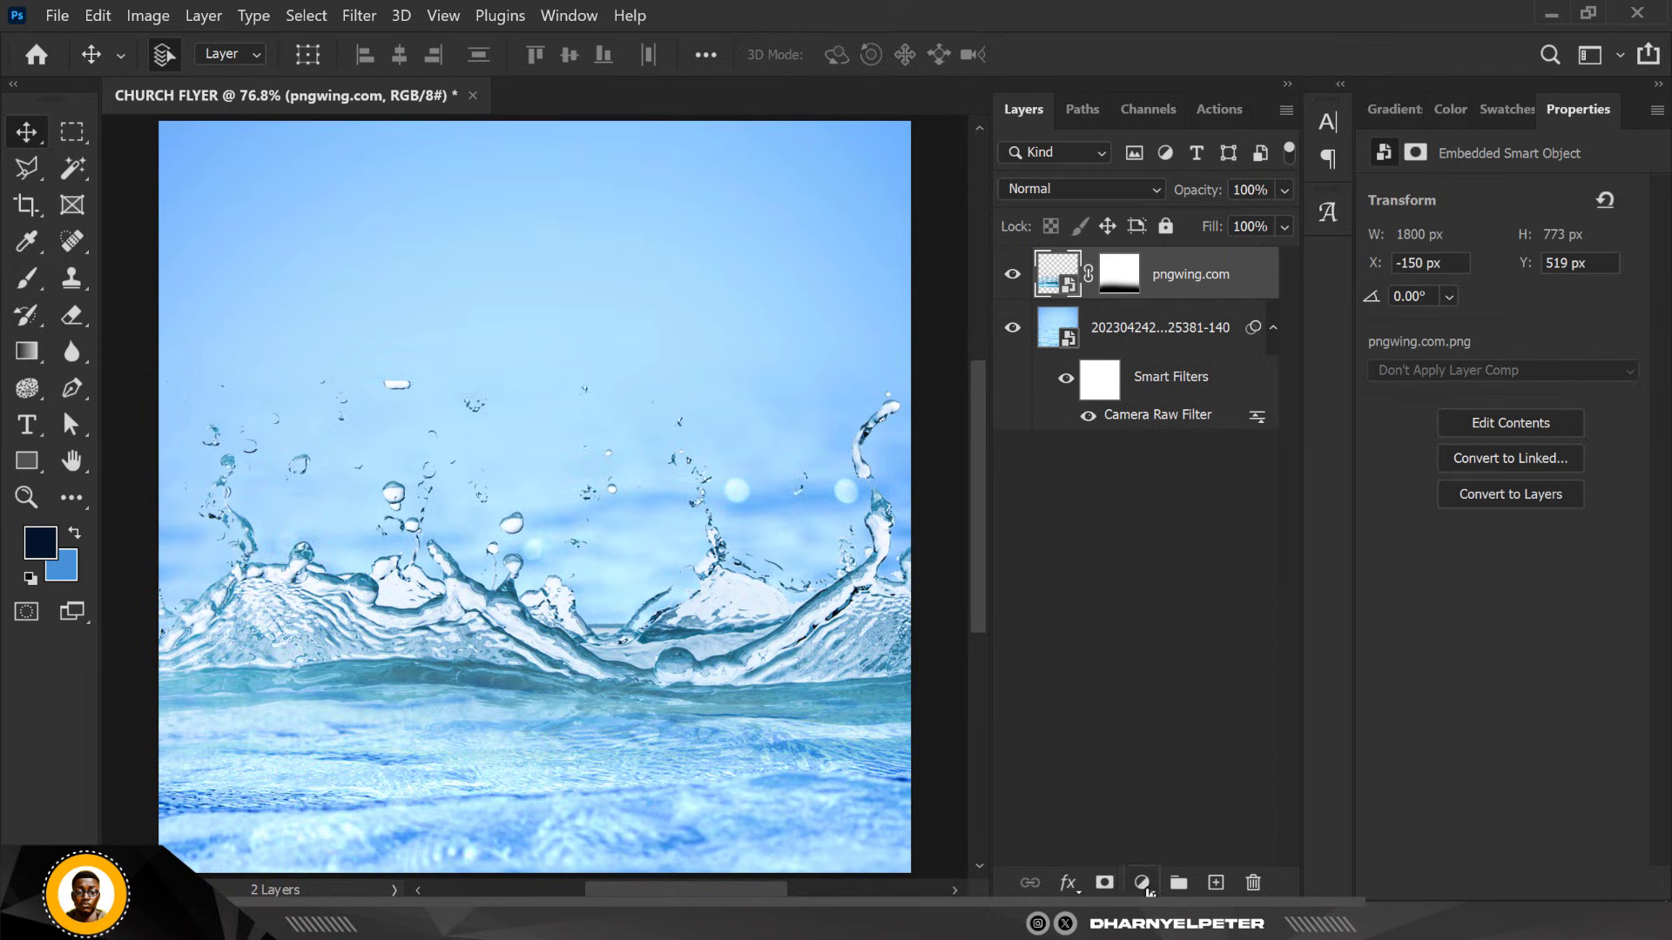
# Add a dark navy-to-transparent linear Gradient Fill at 90° and 100% scale above the splash, shifting it upward over the water
pyautogui.click(1141, 883)
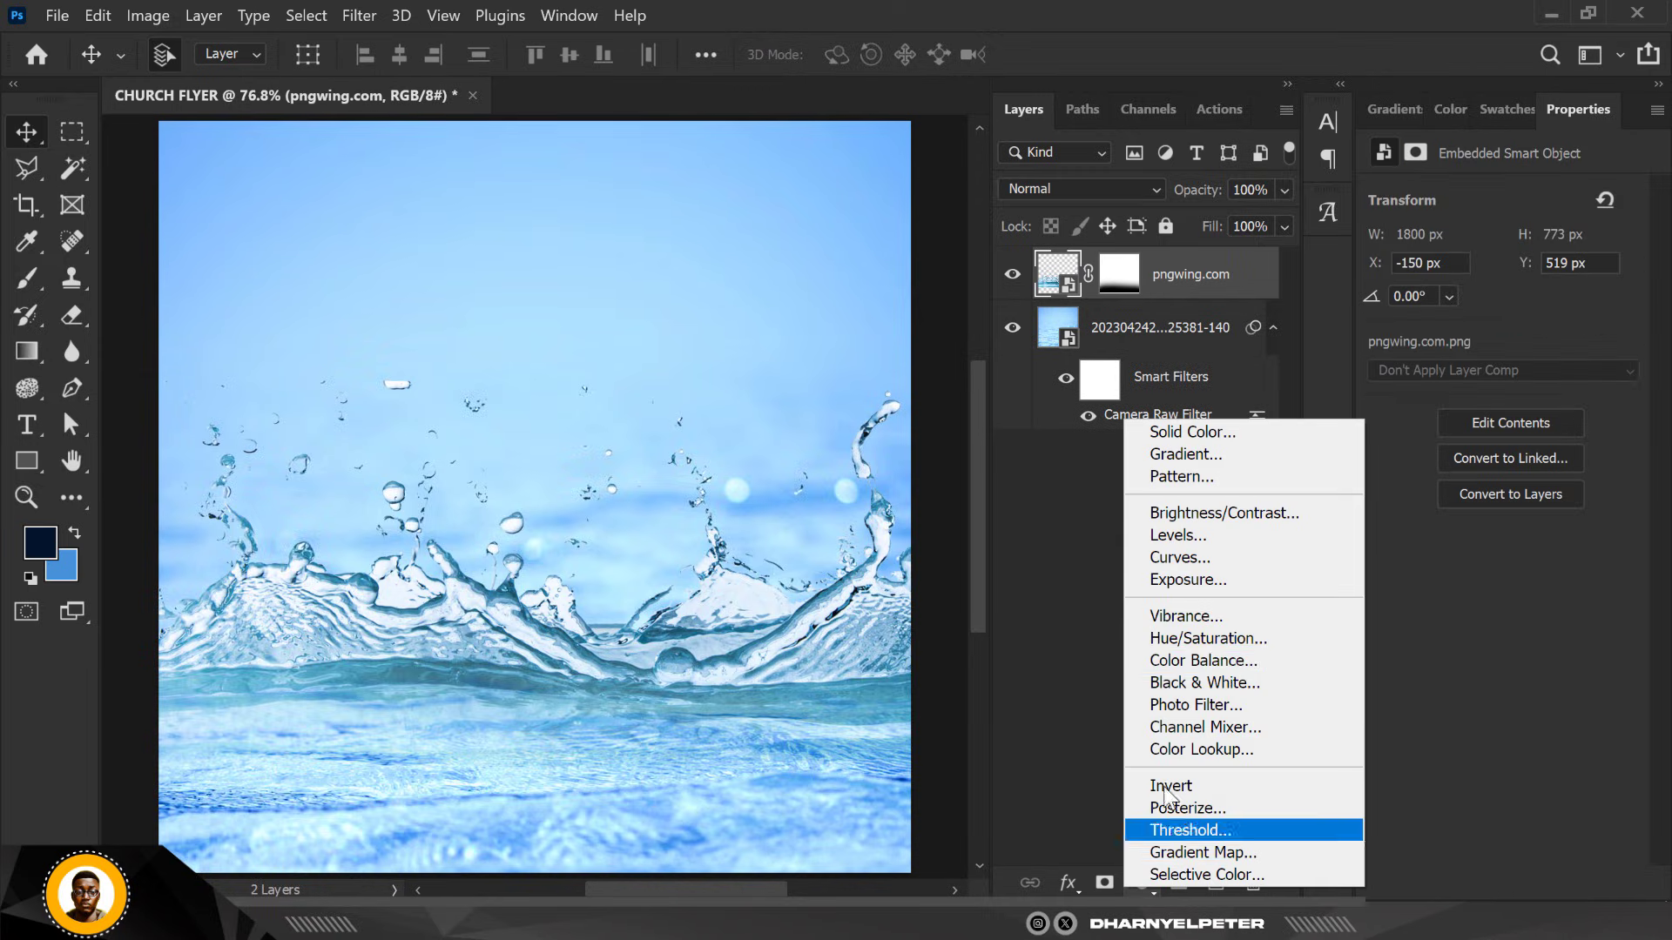
pyautogui.click(1202, 454)
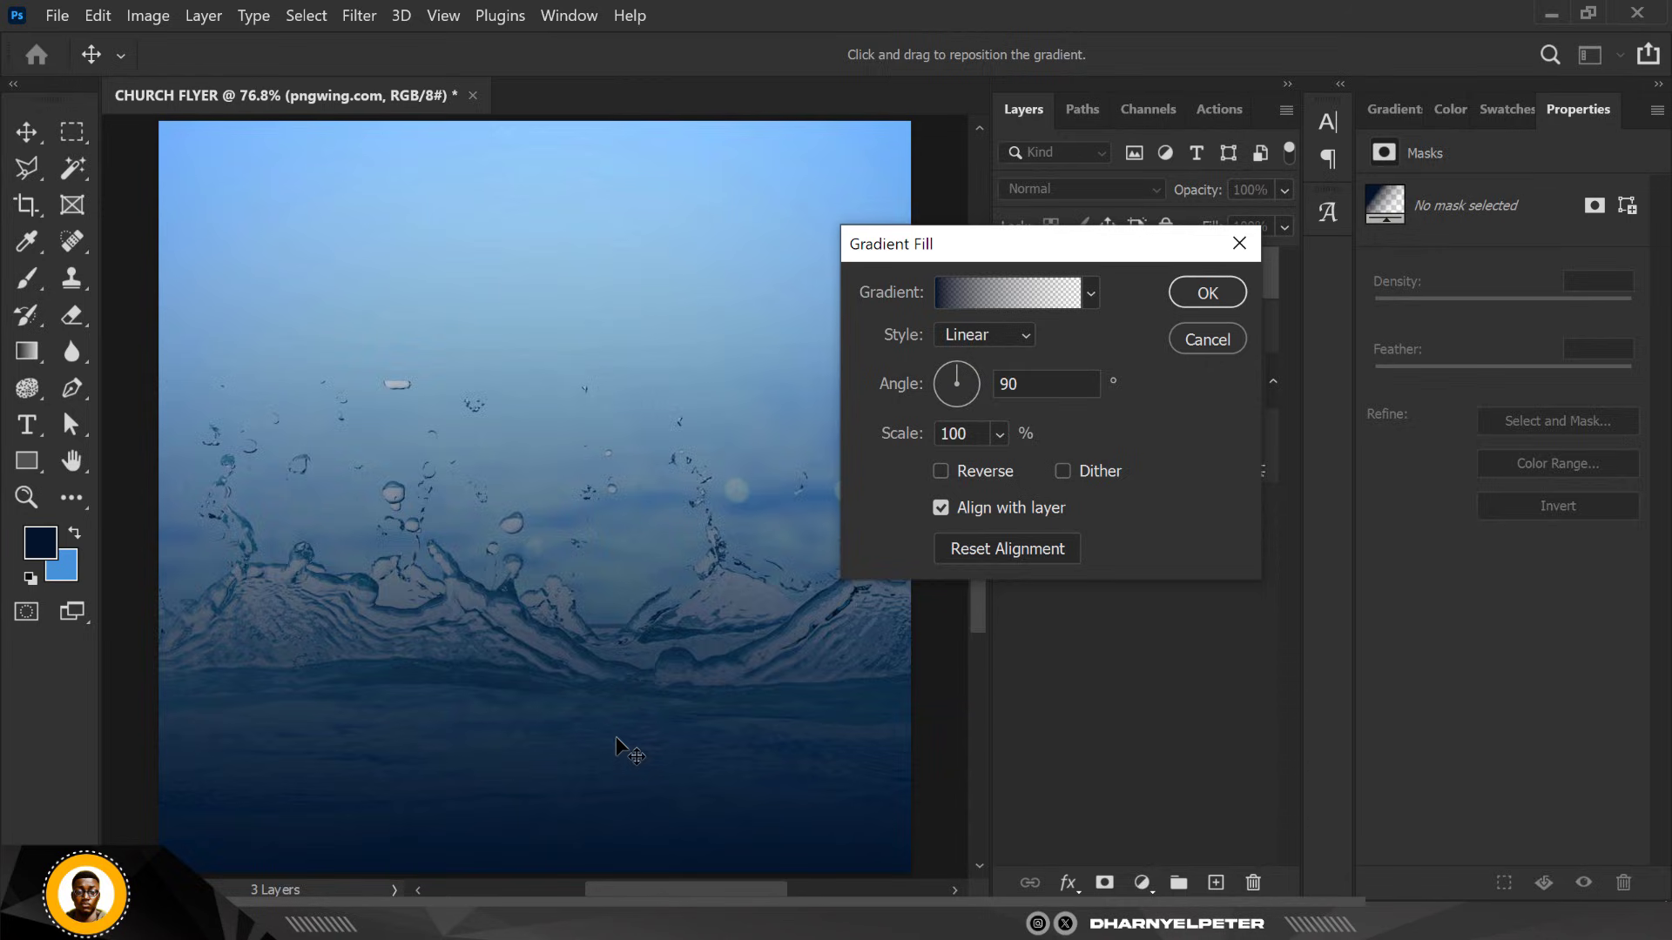
pyautogui.moveTo(616, 740); pyautogui.dragTo(607, 633)
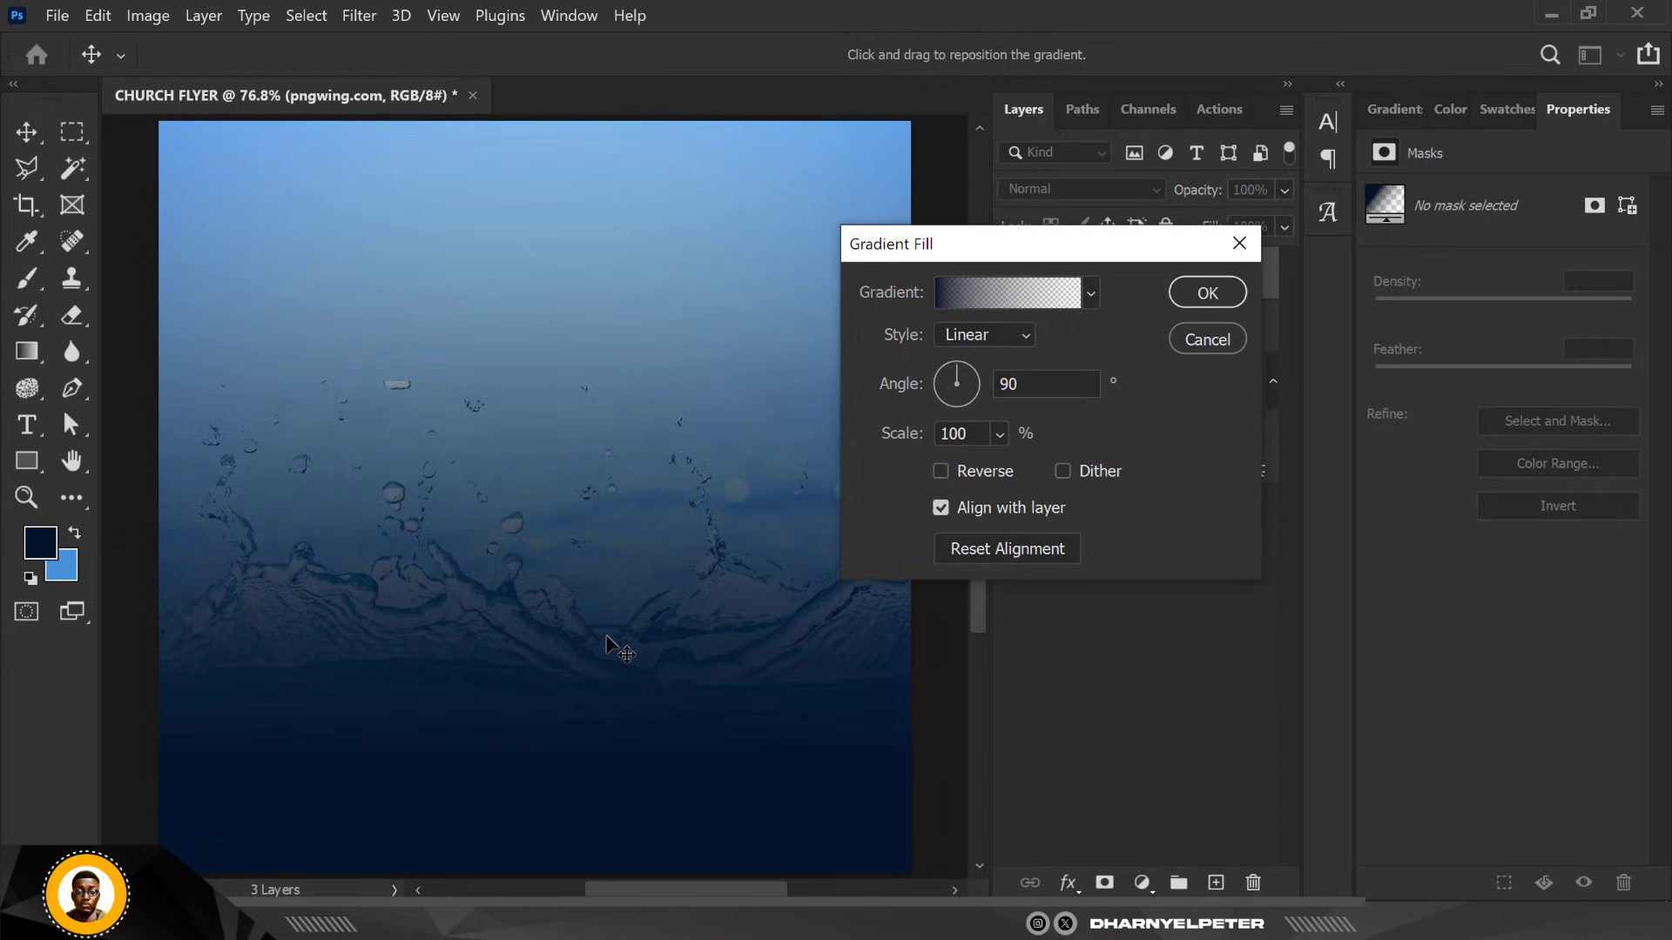
pyautogui.scroll(-2, 707, 295)
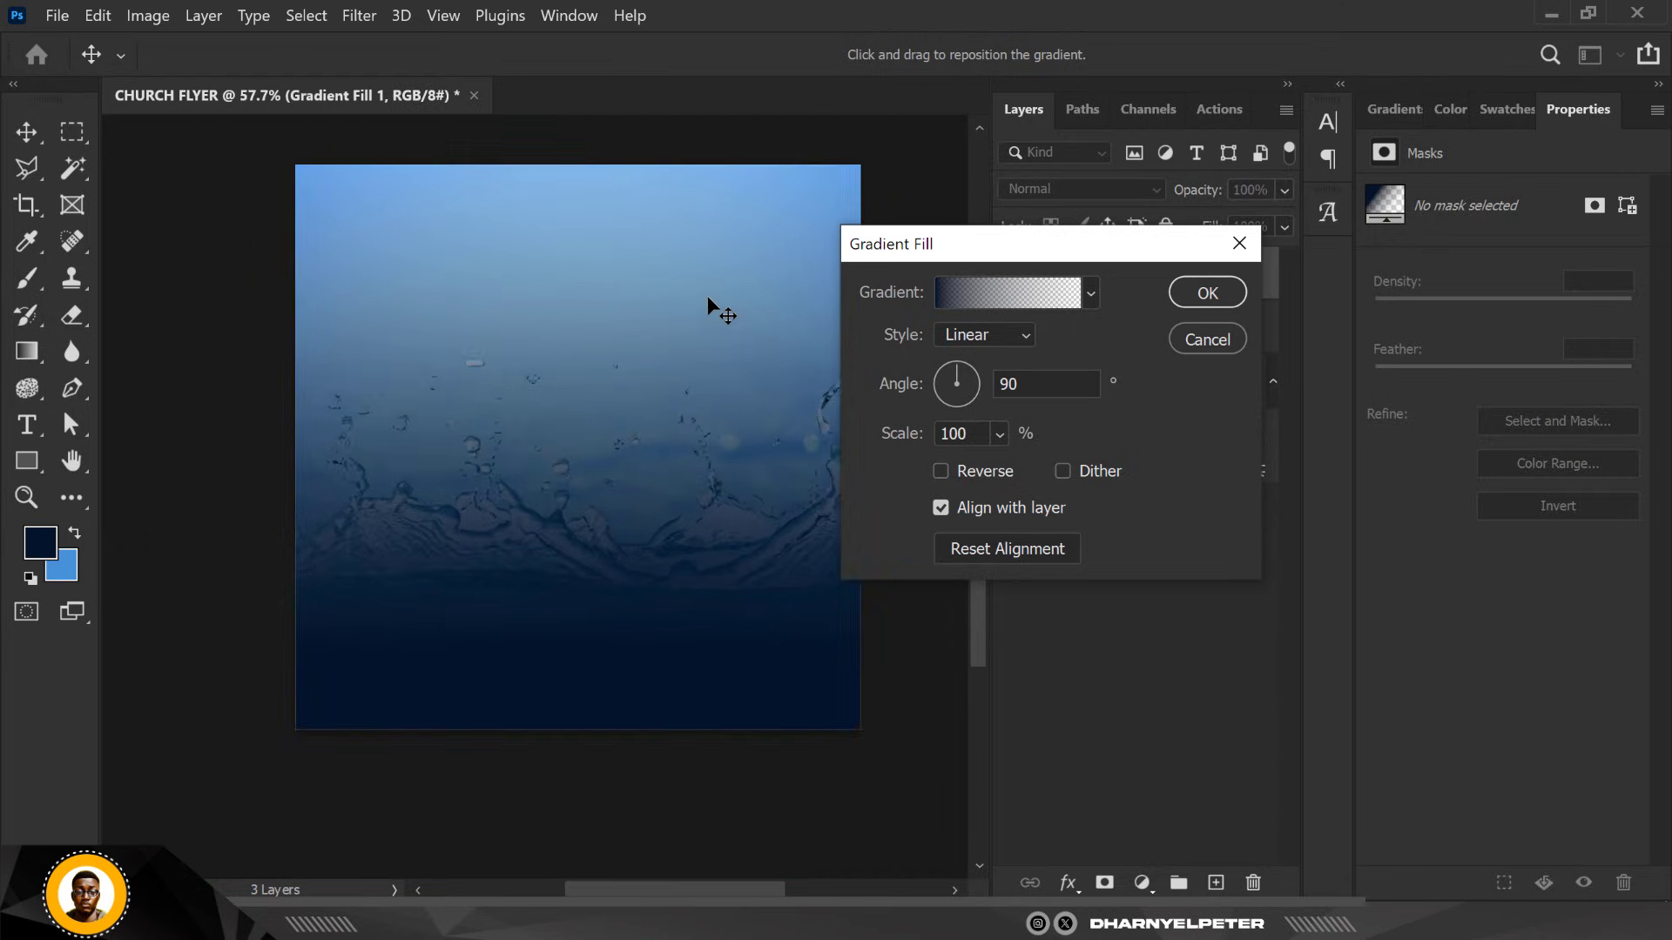
pyautogui.scroll(1, 702, 305)
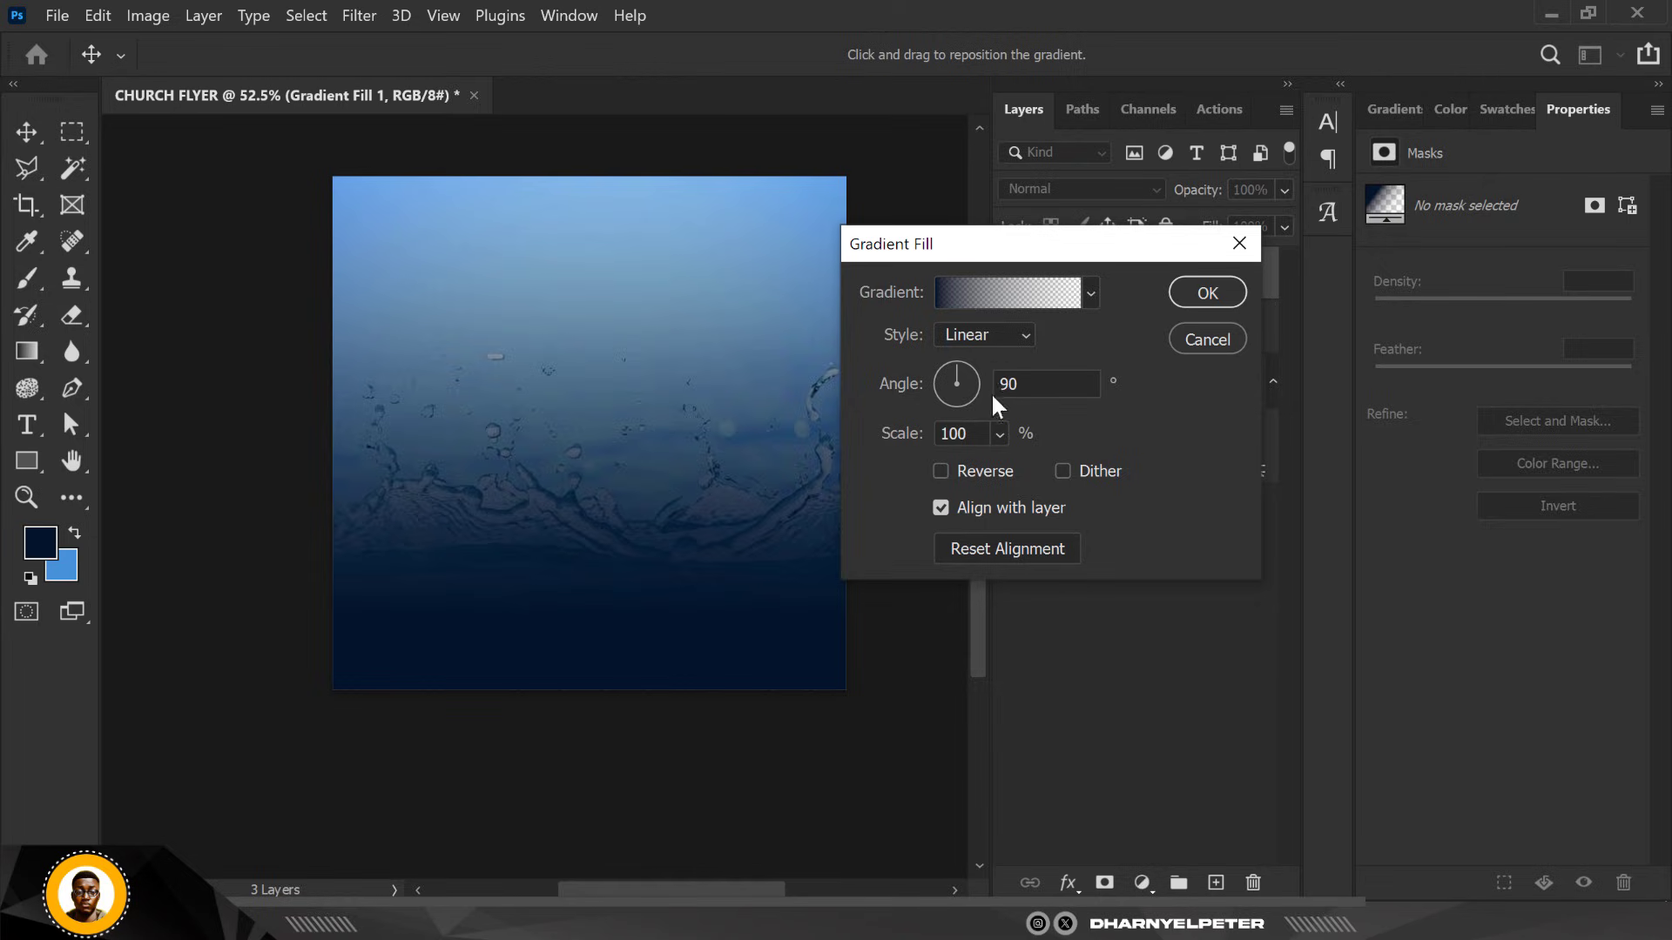
pyautogui.click(1207, 296)
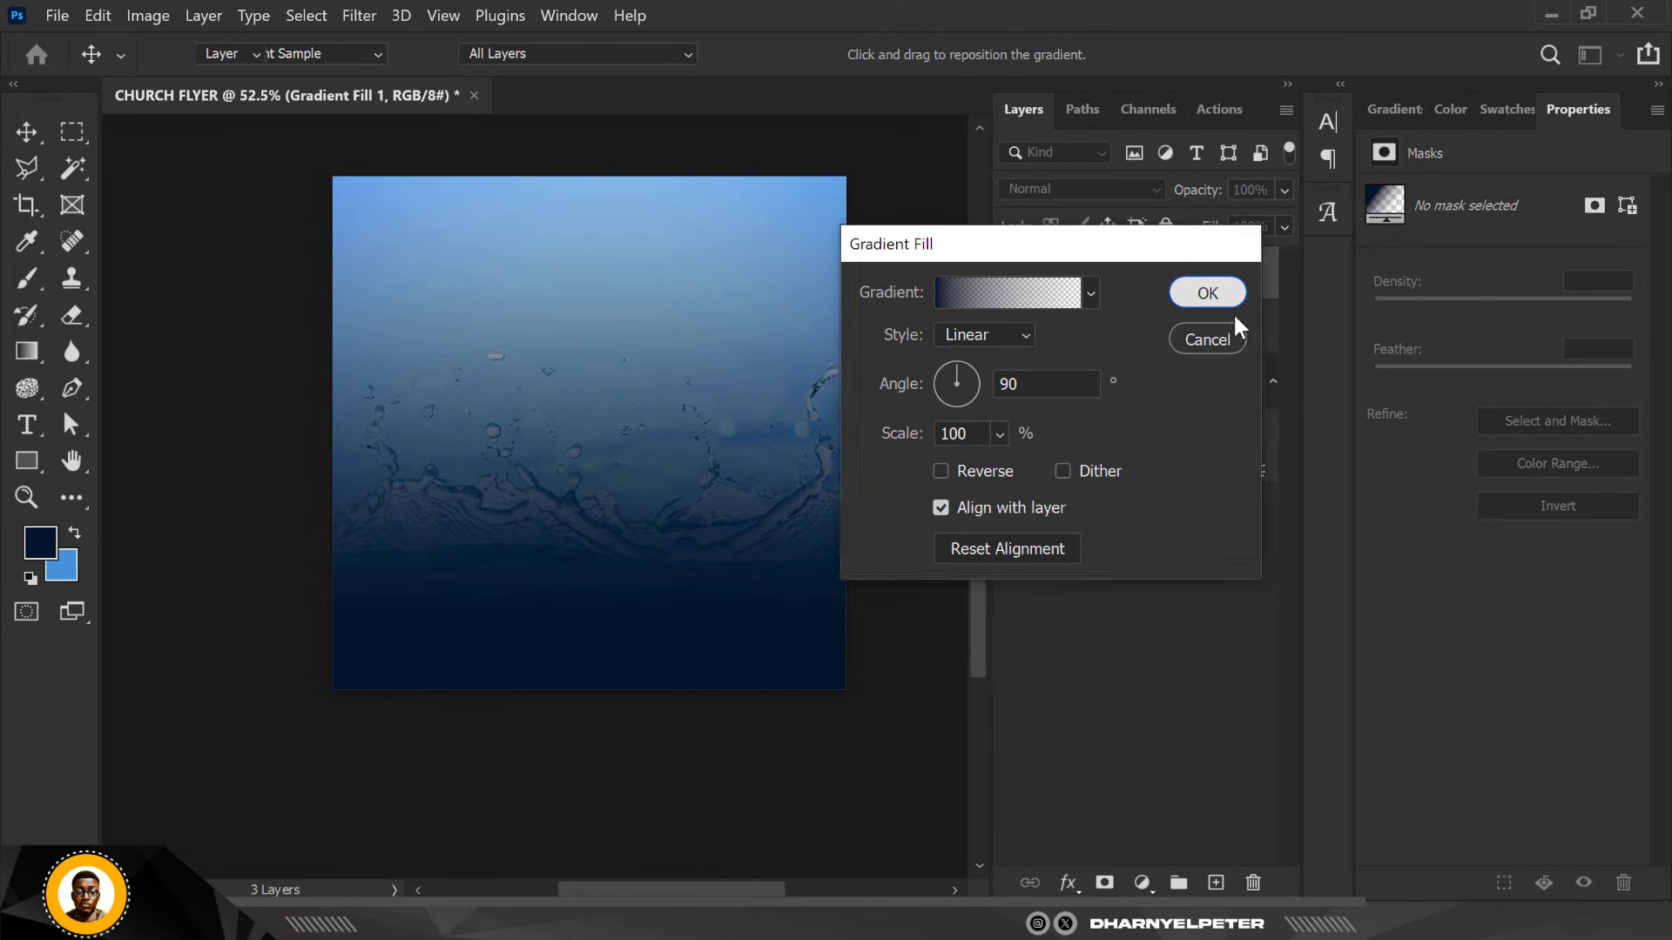
# Paint black on the gradient fill's layer mask with a 1200 px soft brush to clear the gradient from the flyer's upper part and splash
pyautogui.scroll(3, 653, 352)
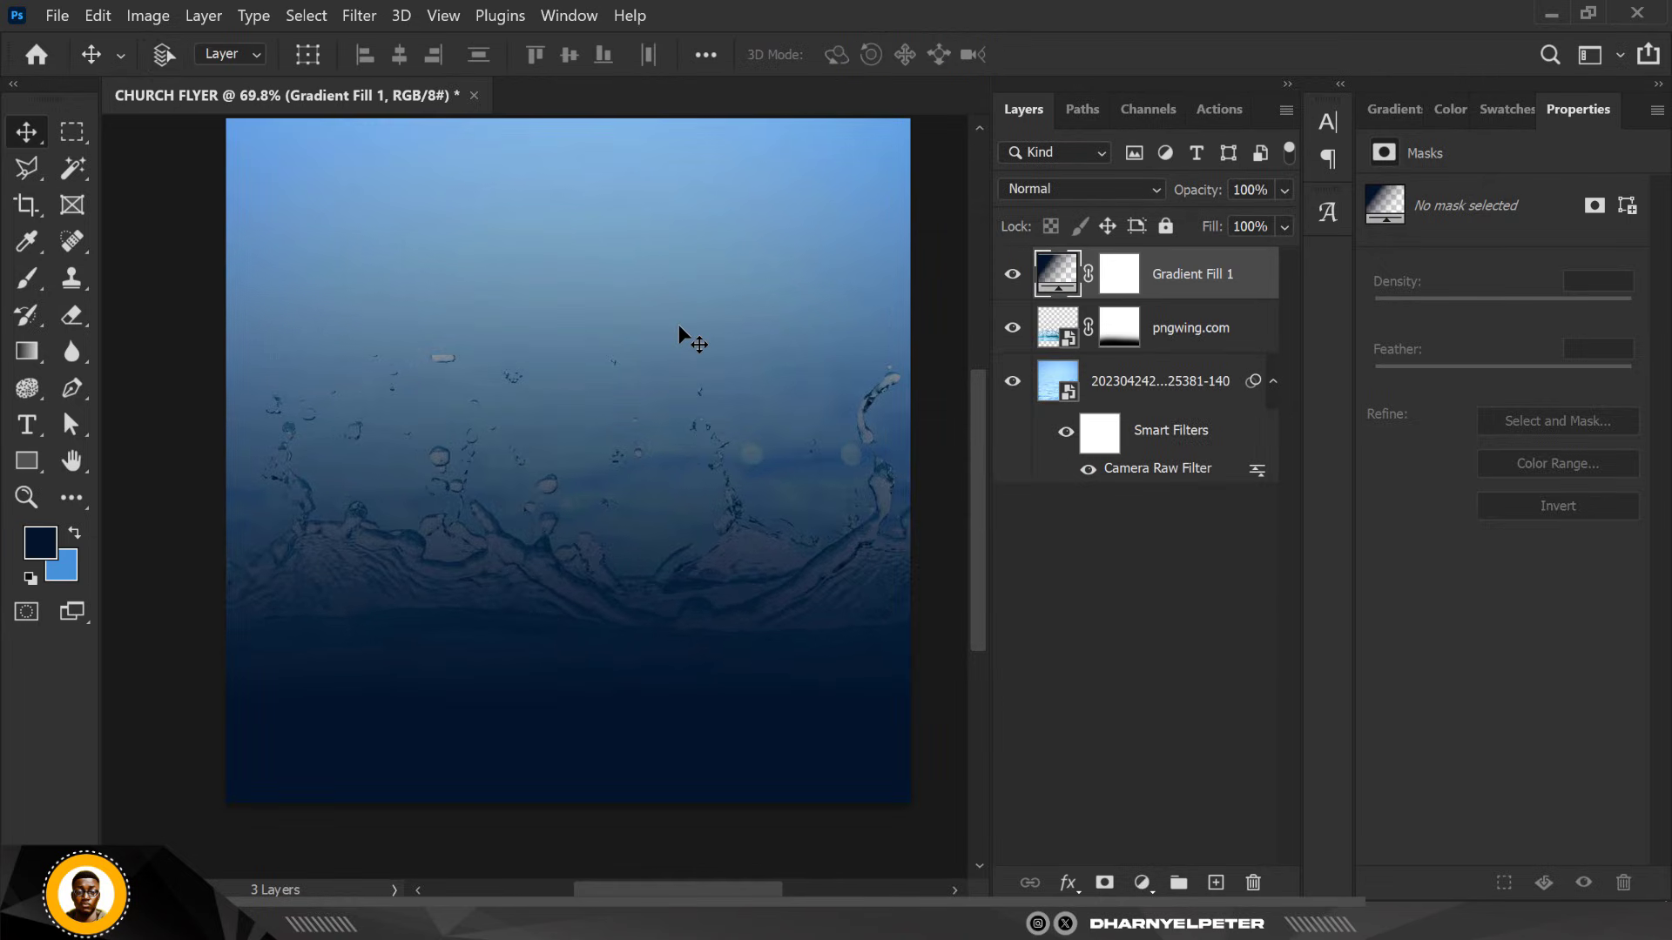
pyautogui.scroll(1, 677, 331)
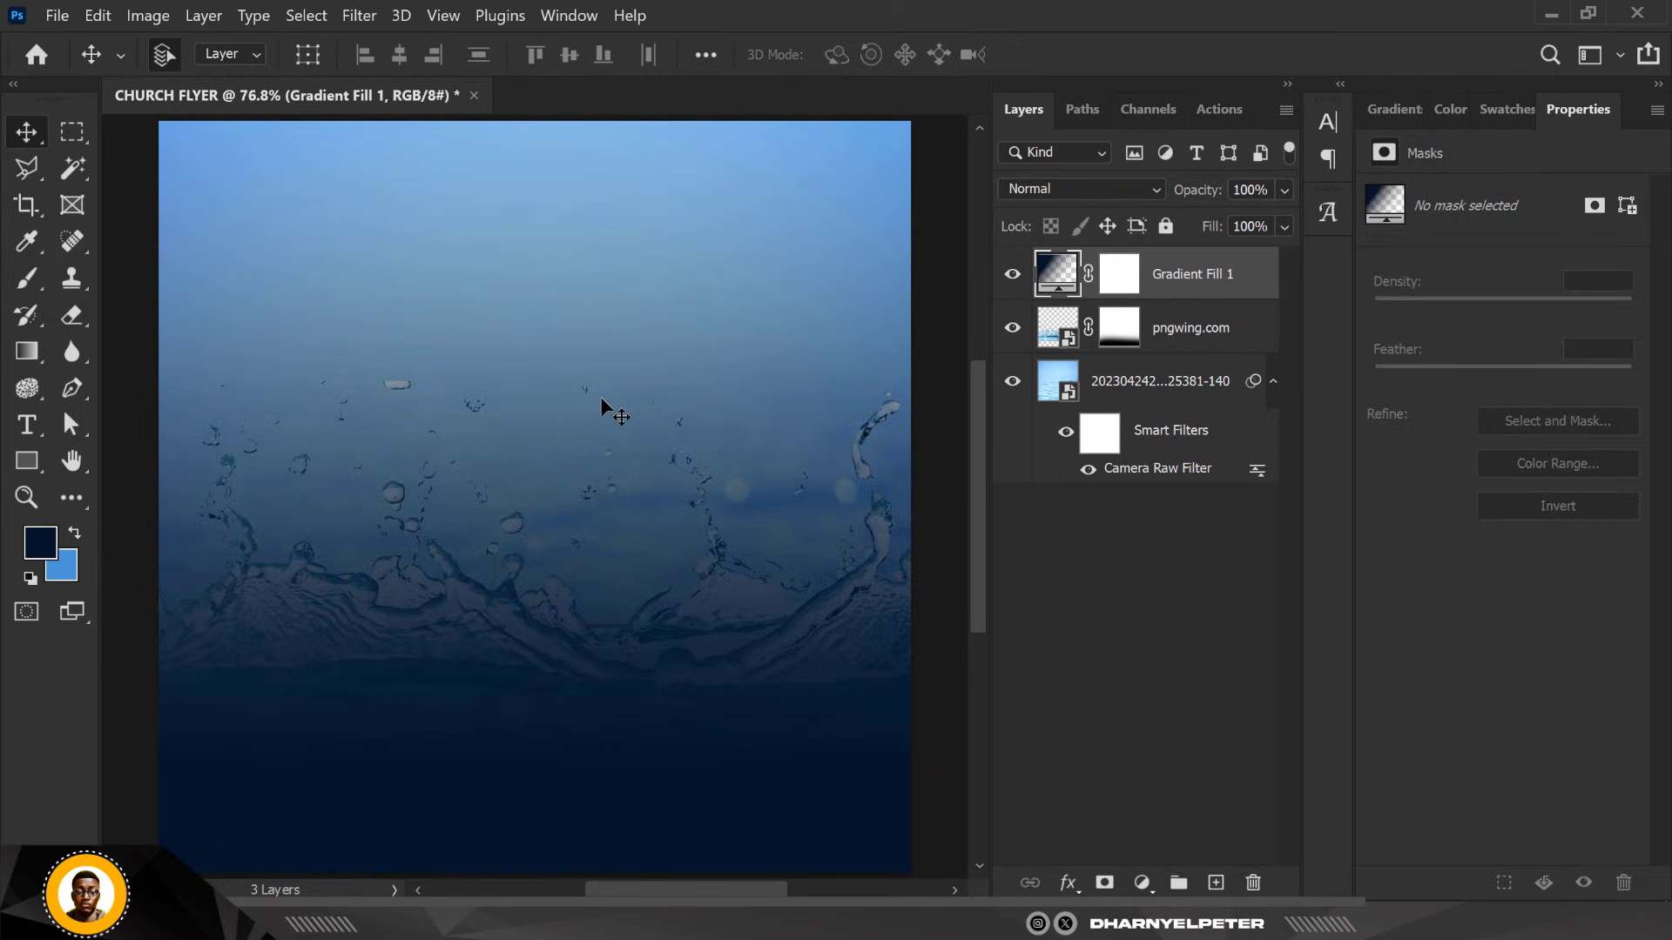
pyautogui.scroll(-2, 601, 397)
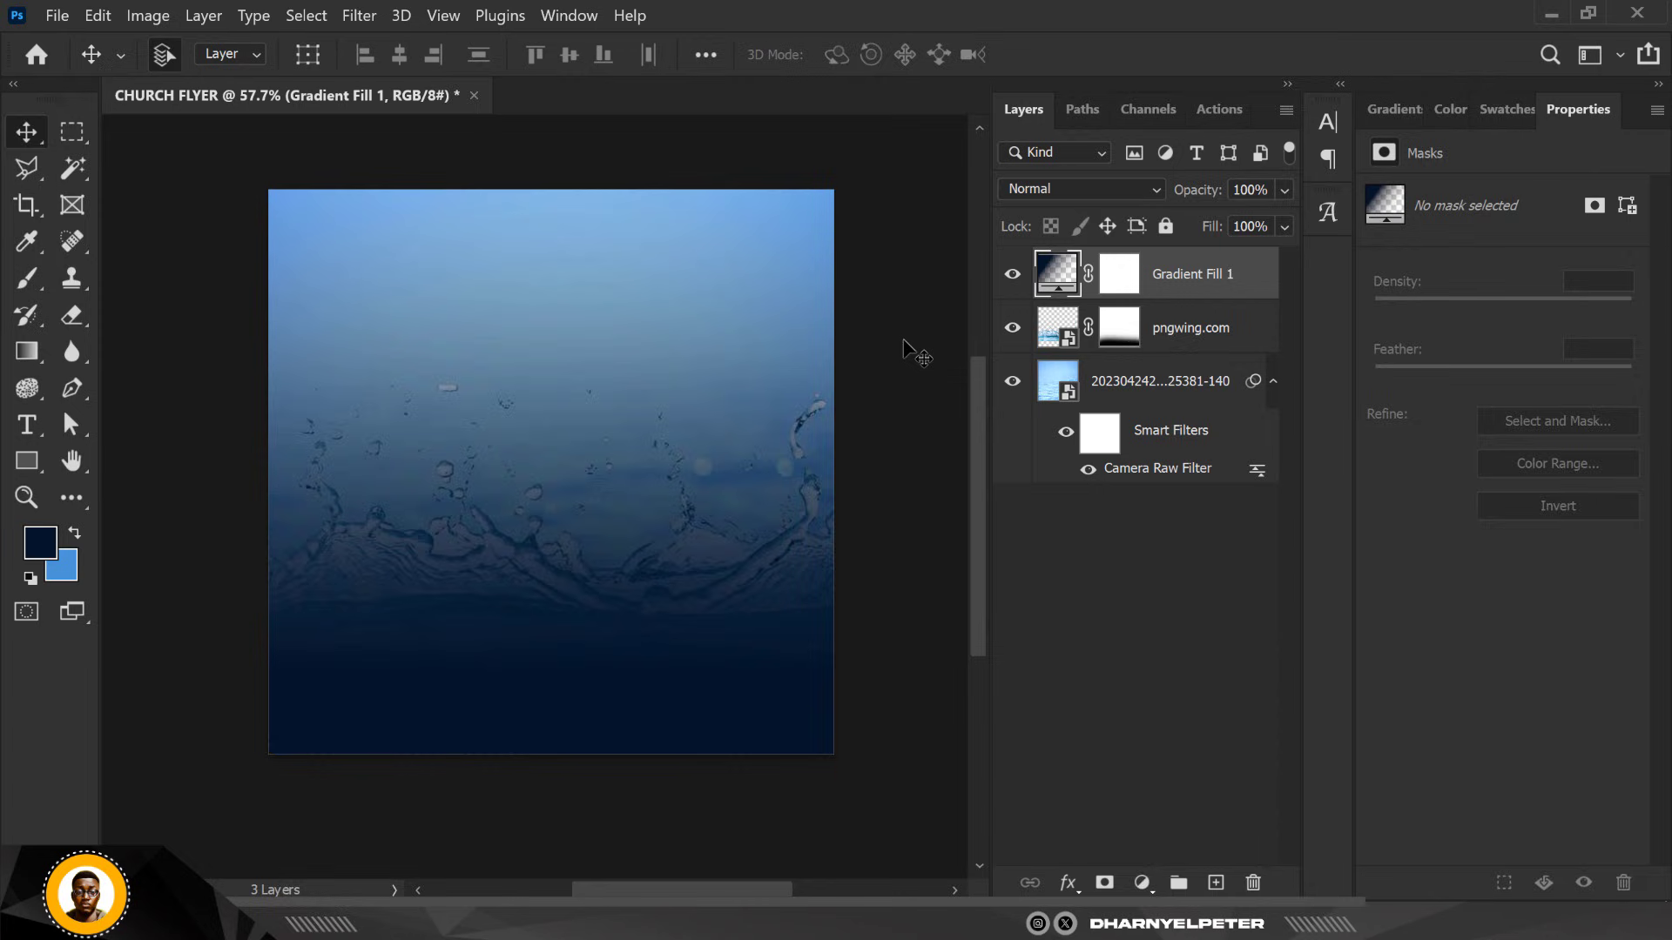
pyautogui.click(21, 282)
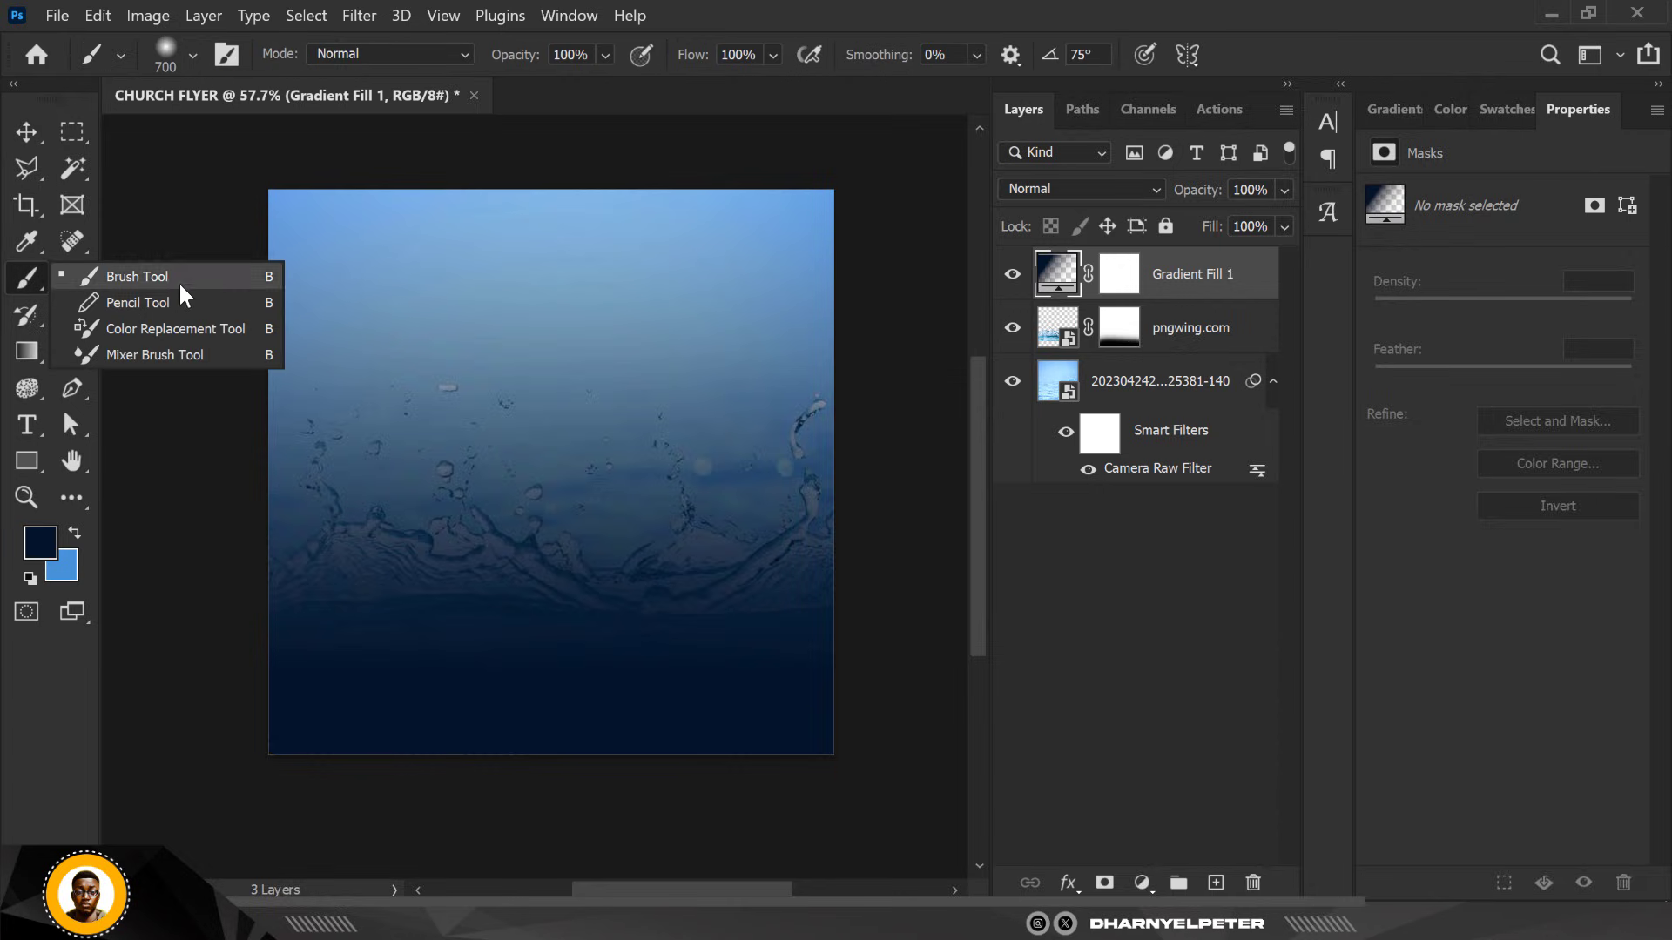
pyautogui.click(178, 278)
pyautogui.click(1114, 276)
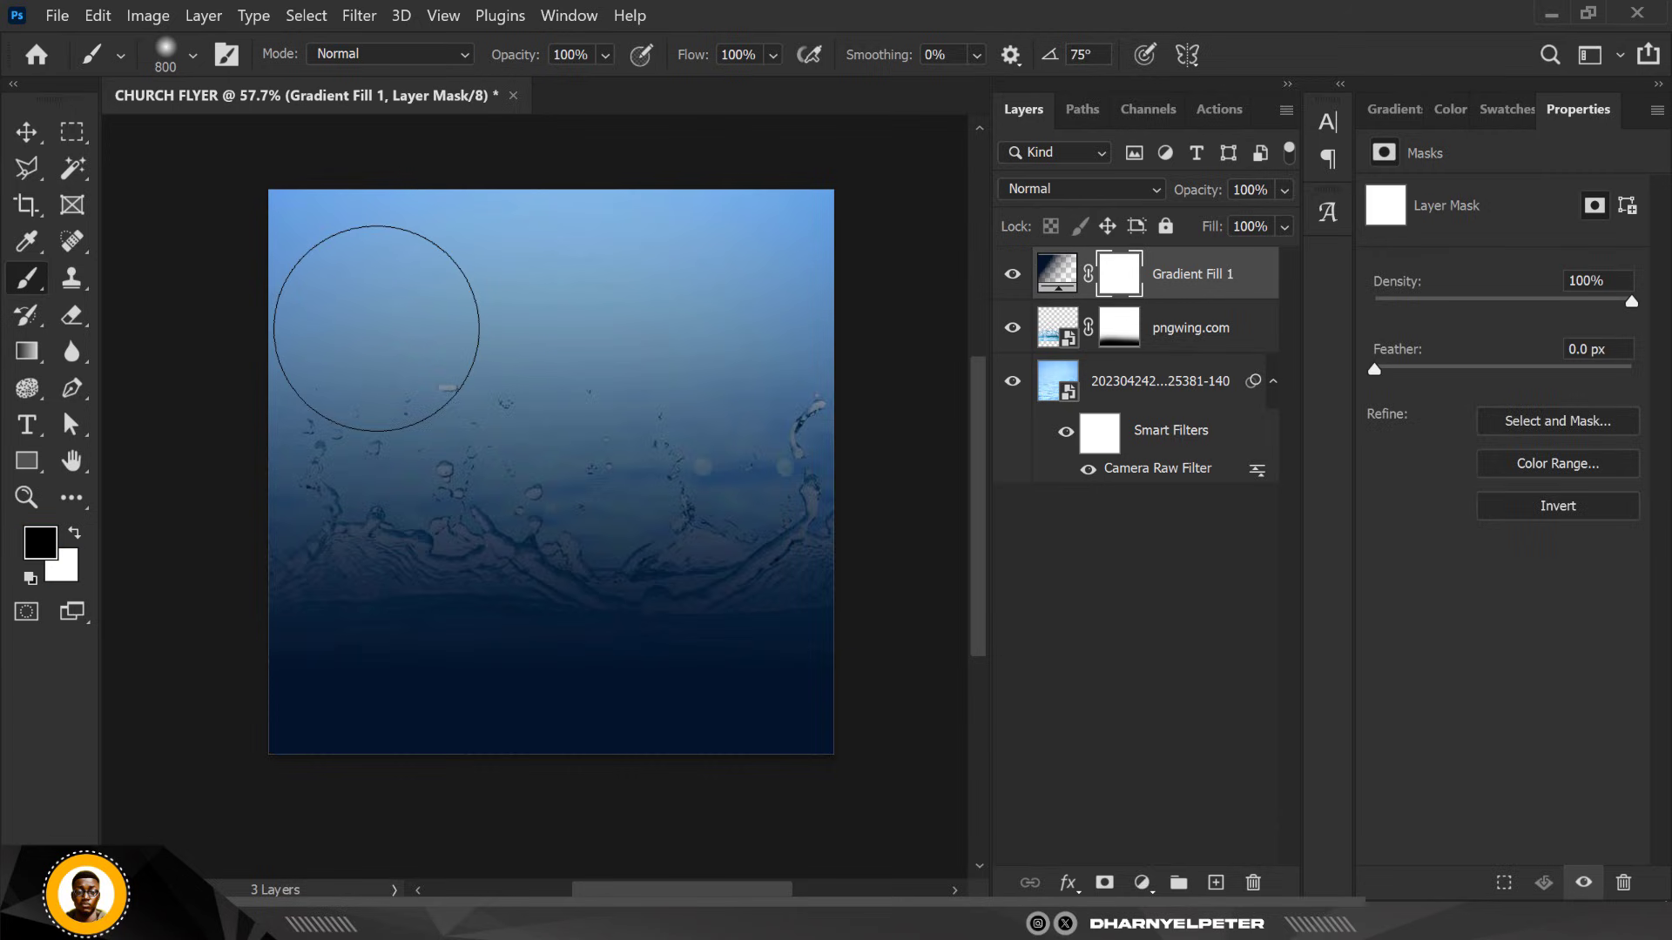
pyautogui.press(']')
pyautogui.press(']')
pyautogui.press(']')
pyautogui.moveTo(435, 244)
pyautogui.mouseDown()
pyautogui.moveTo(541, 243)
pyautogui.moveTo(779, 344)
pyautogui.moveTo(467, 404)
pyautogui.moveTo(230, 261)
pyautogui.moveTo(278, 244)
pyautogui.moveTo(302, 154)
pyautogui.mouseUp()
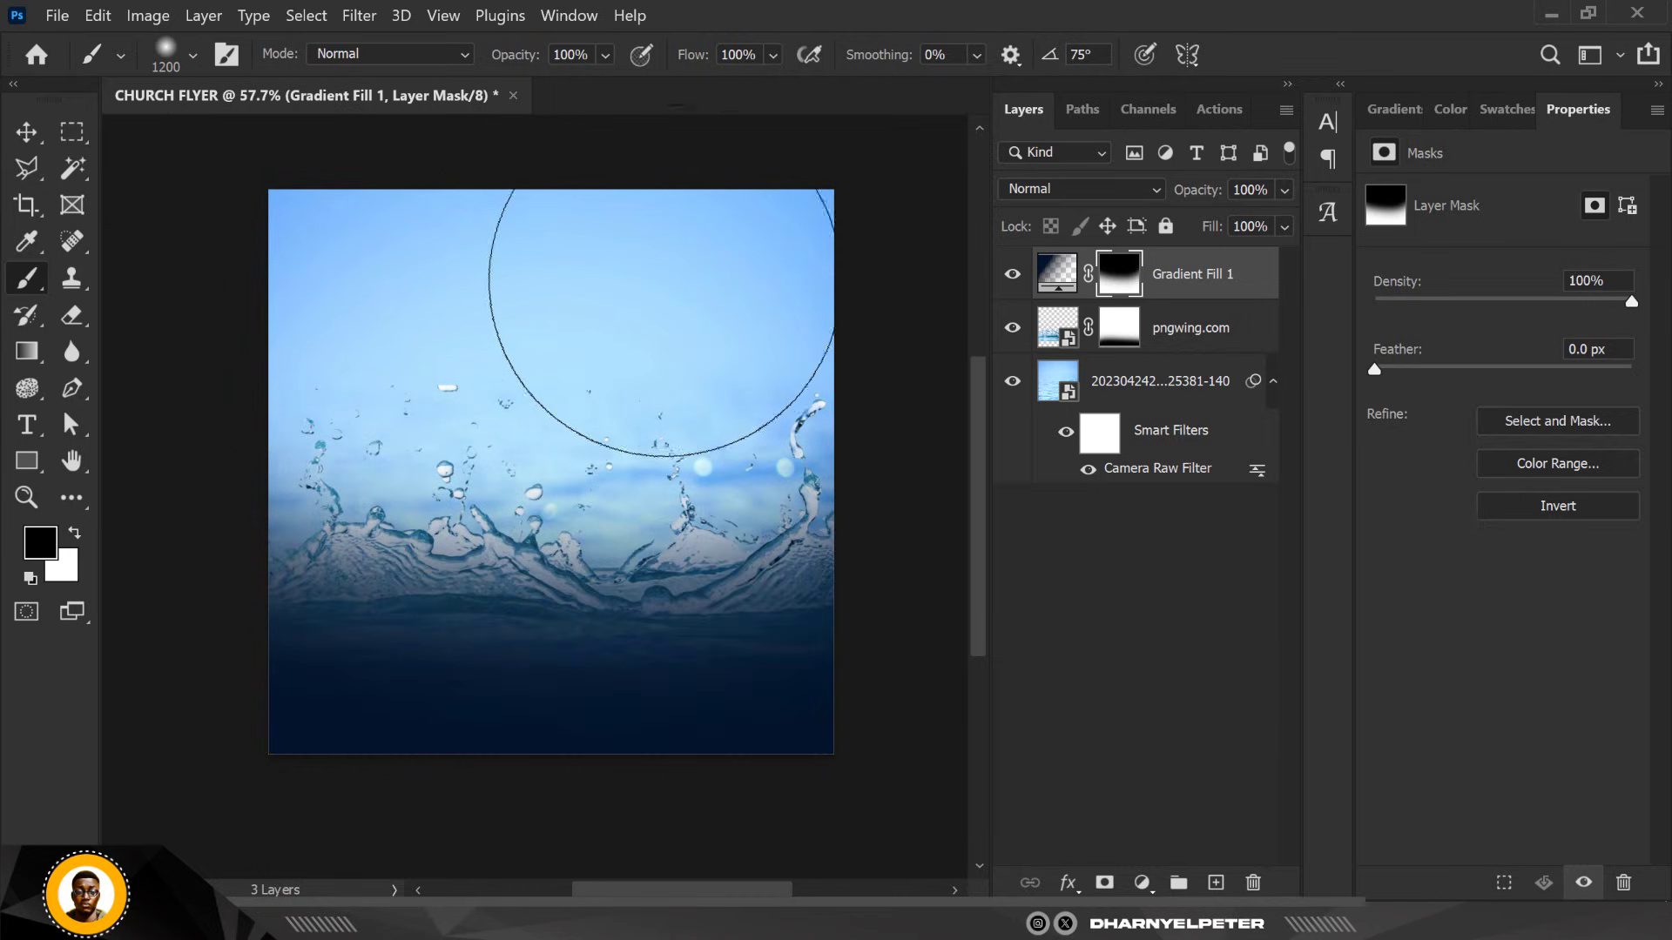
pyautogui.moveTo(639, 210); pyautogui.dragTo(642, 287)
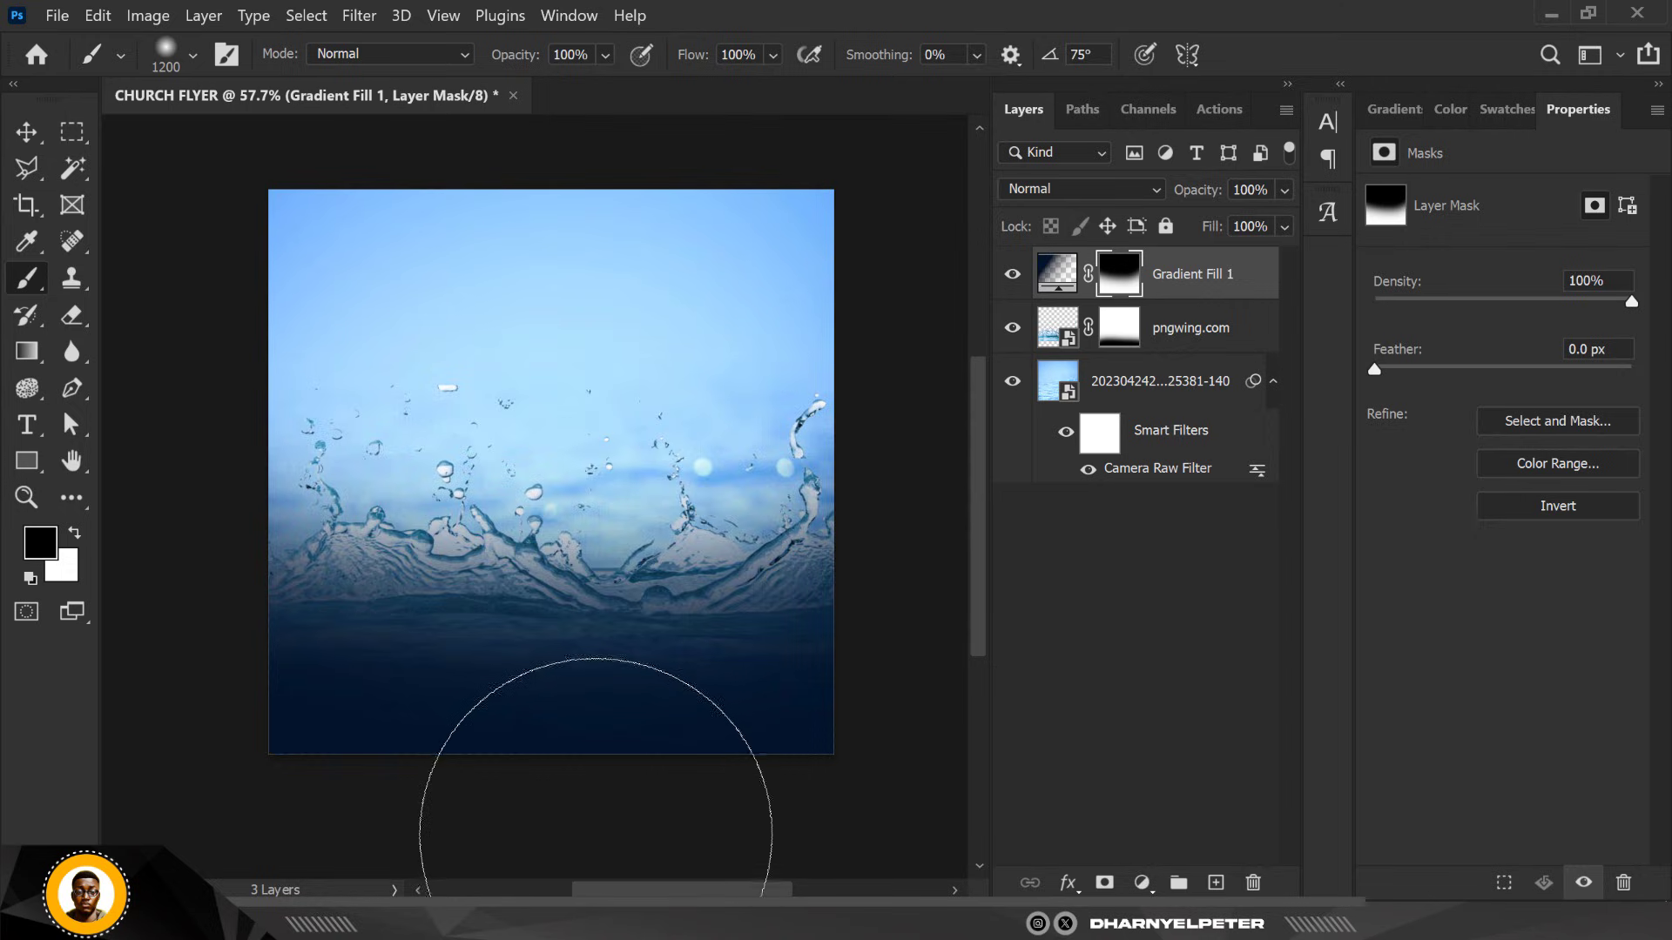
# Paint white along the lower edge of the gradient fill's mask with the 1200 px brush to restore the dark navy there
pyautogui.press('x')
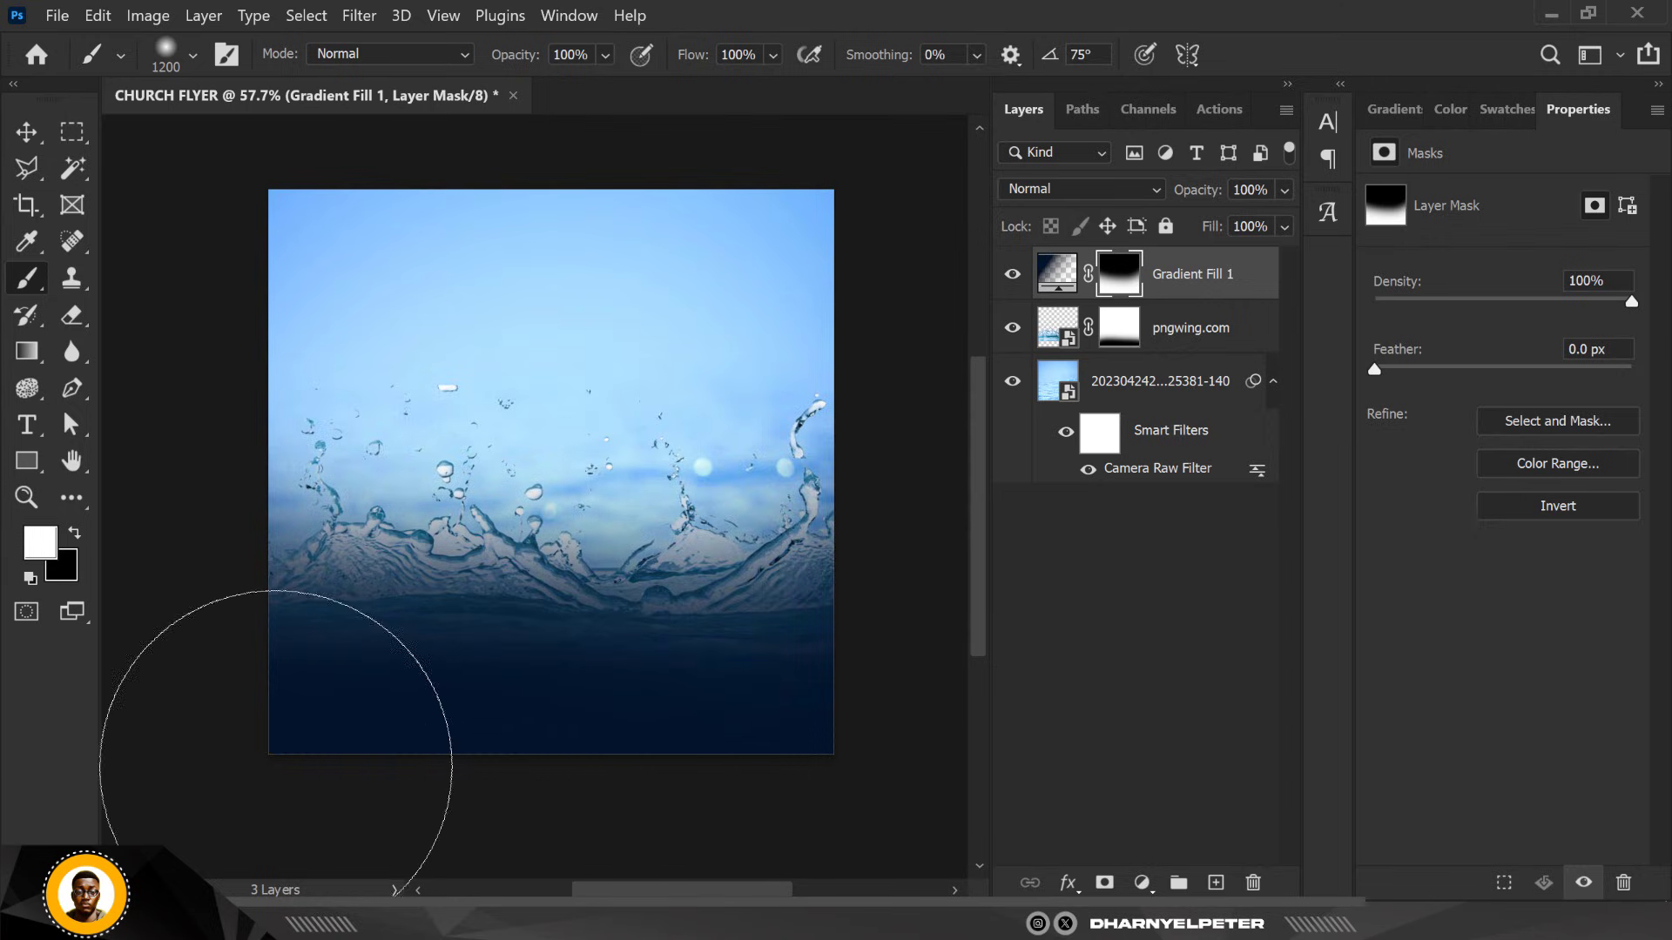
pyautogui.moveTo(275, 766)
pyautogui.mouseDown()
pyautogui.moveTo(708, 764)
pyautogui.moveTo(865, 709)
pyautogui.moveTo(511, 858)
pyautogui.moveTo(435, 814)
pyautogui.mouseUp()
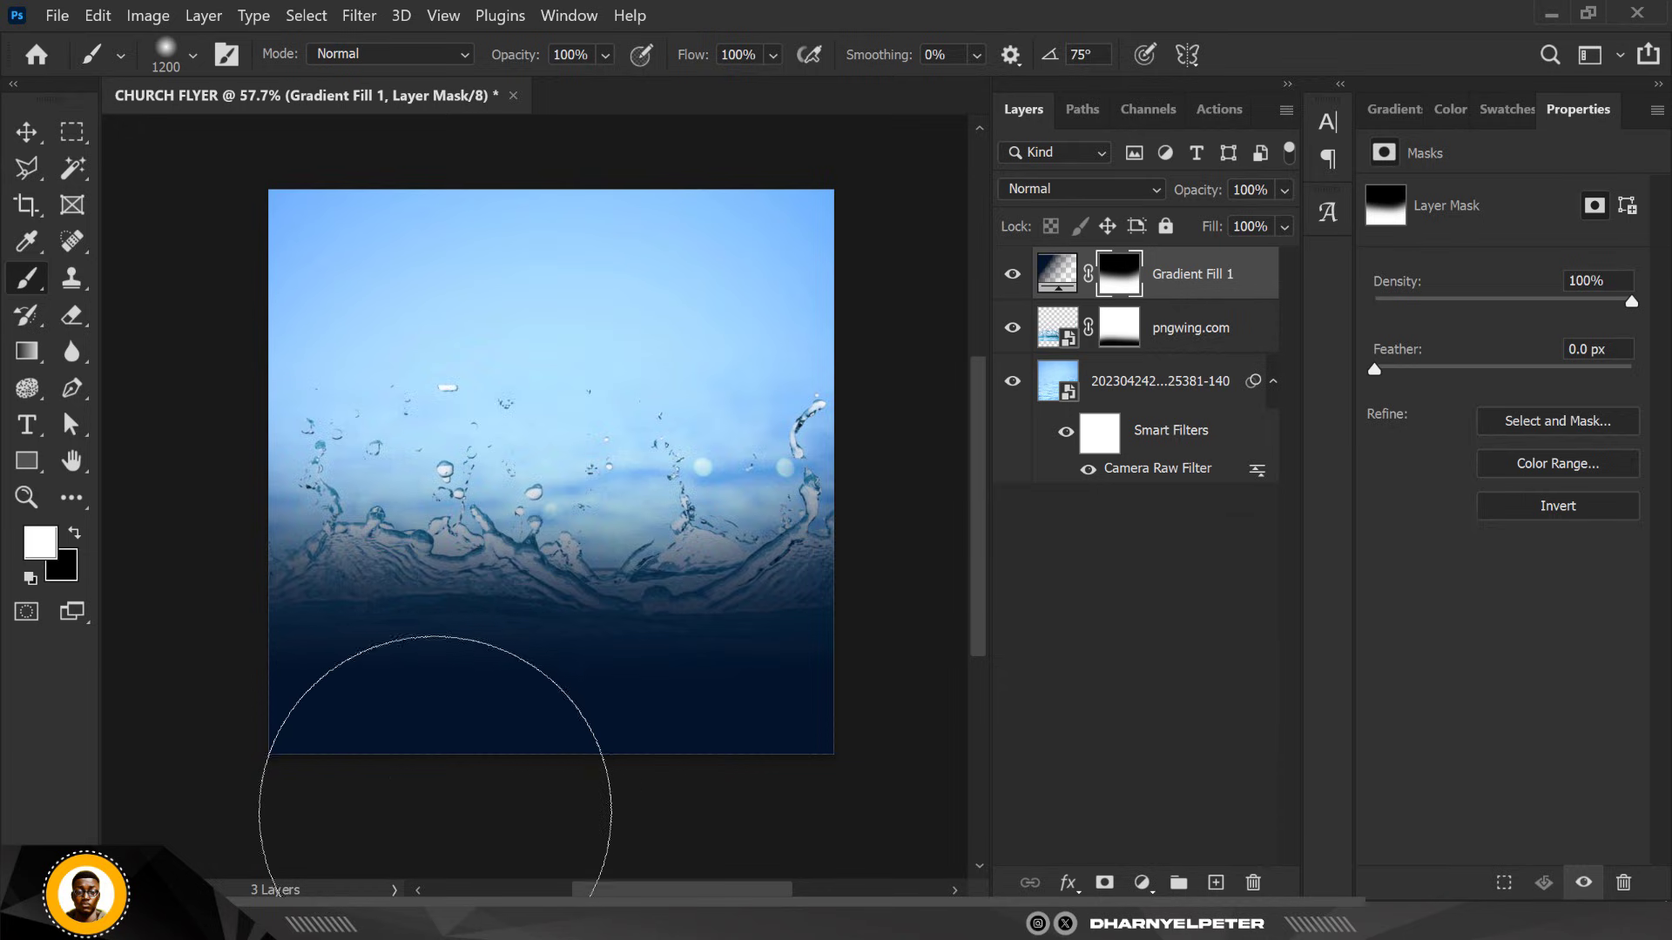
pyautogui.click(26, 135)
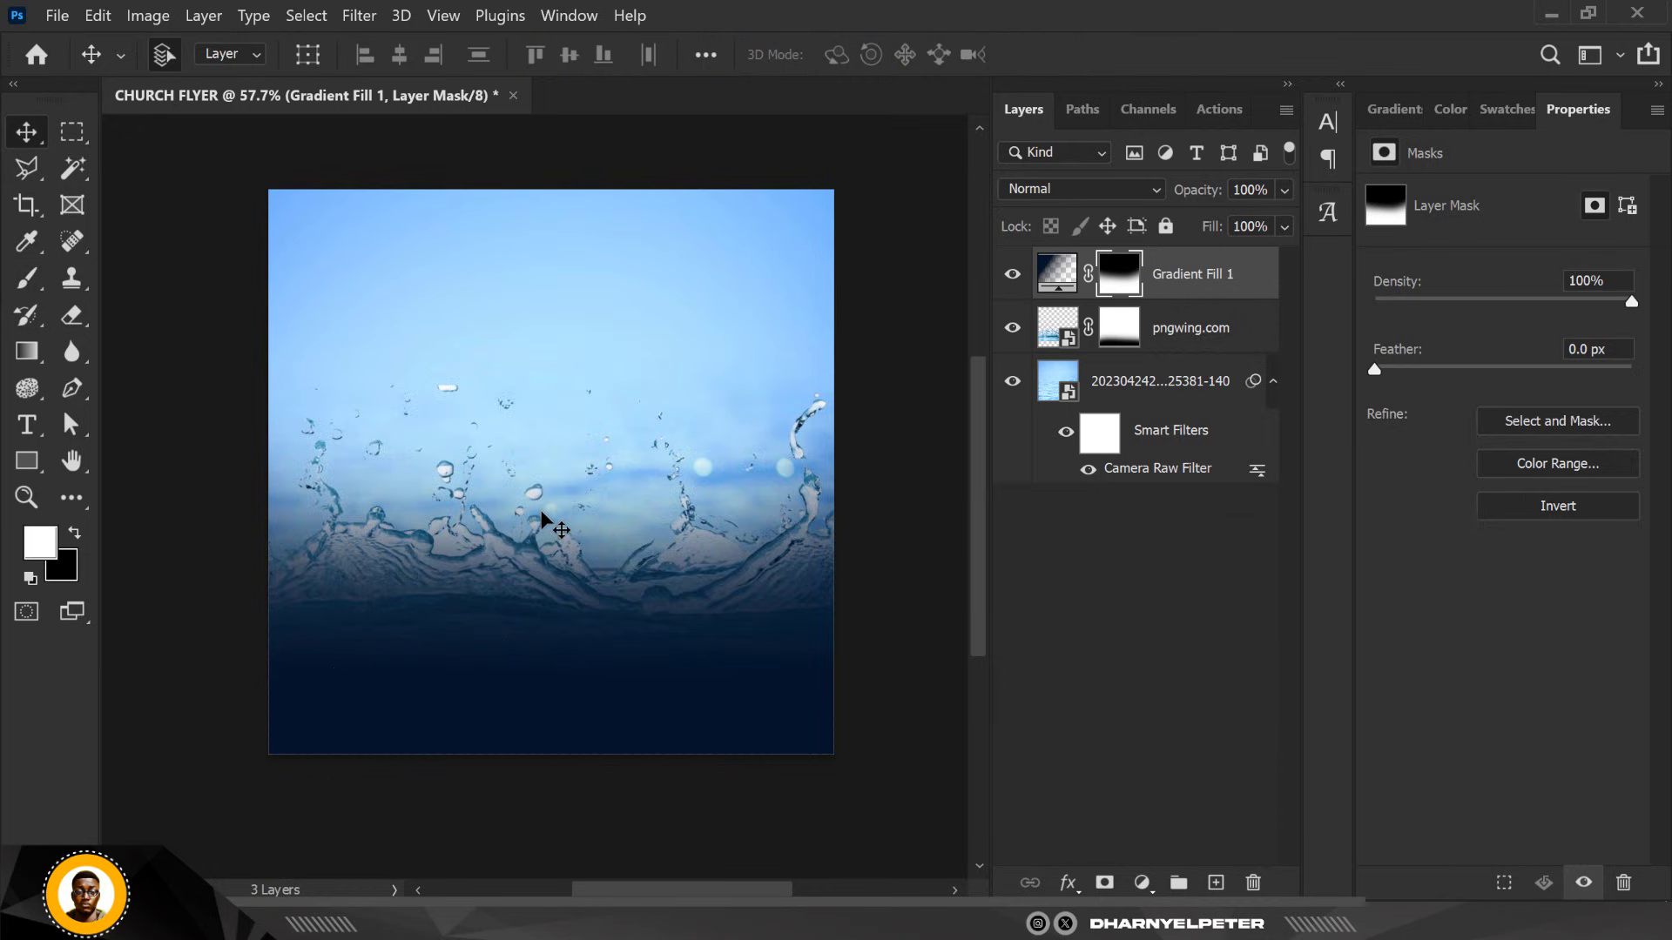
# Add a Color Balance adjustment layer above the gradient fill and set its Midtones to Cyan/Red -12 and Yellow/Blue +36
pyautogui.scroll(1, 540, 520)
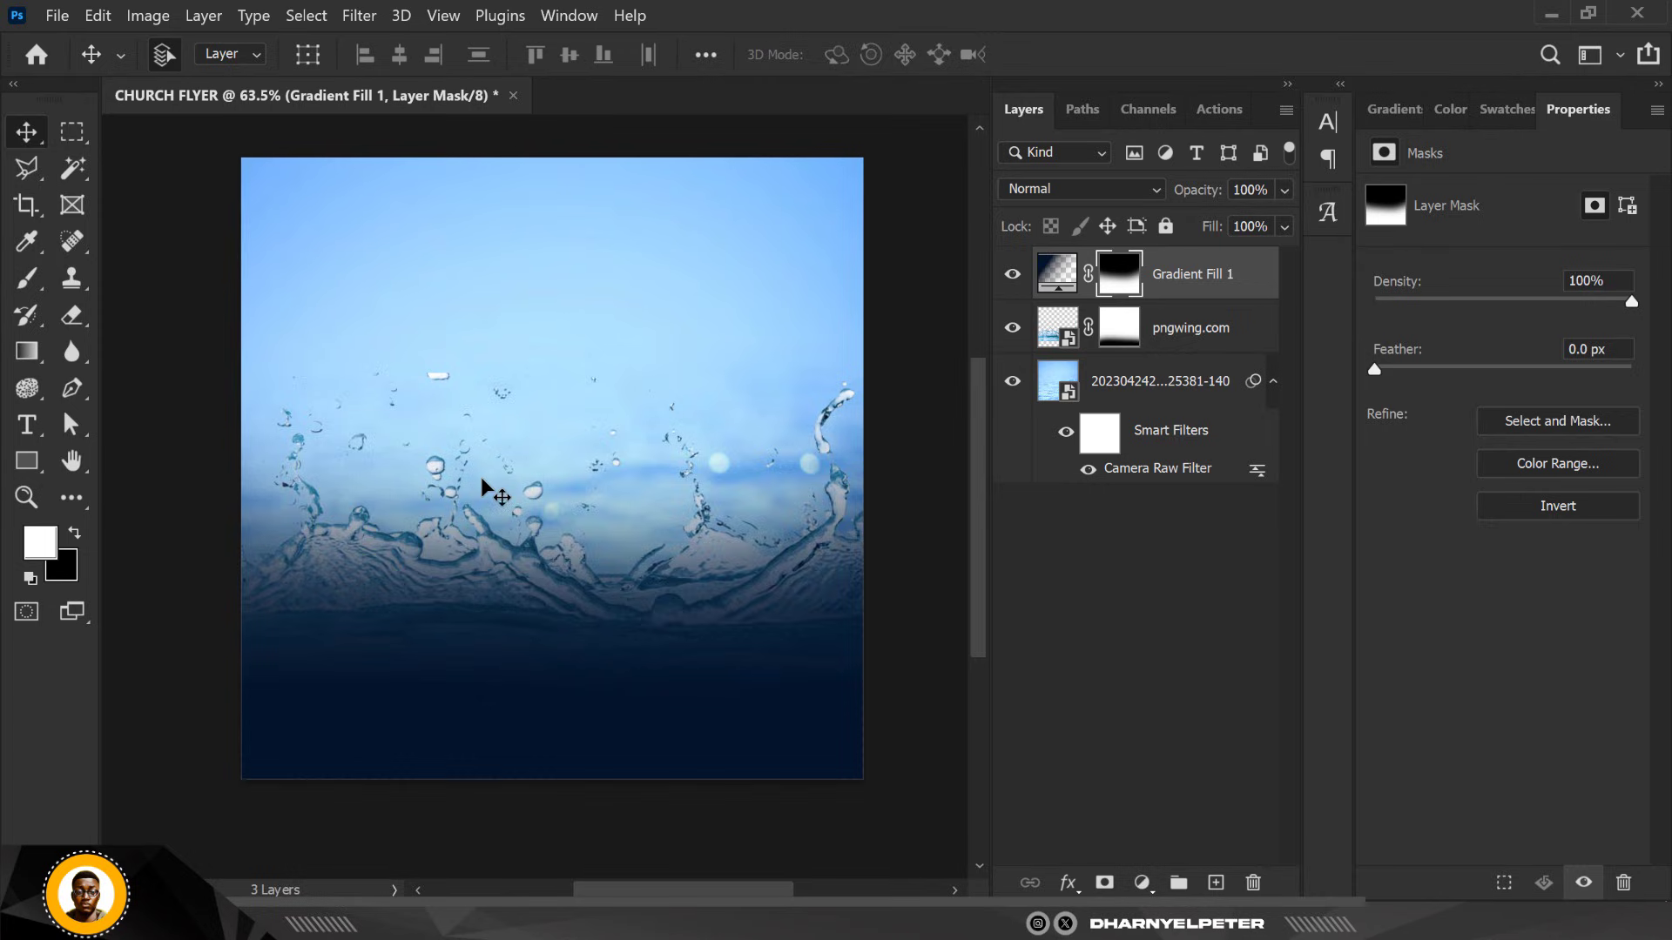
pyautogui.scroll(-2, 481, 484)
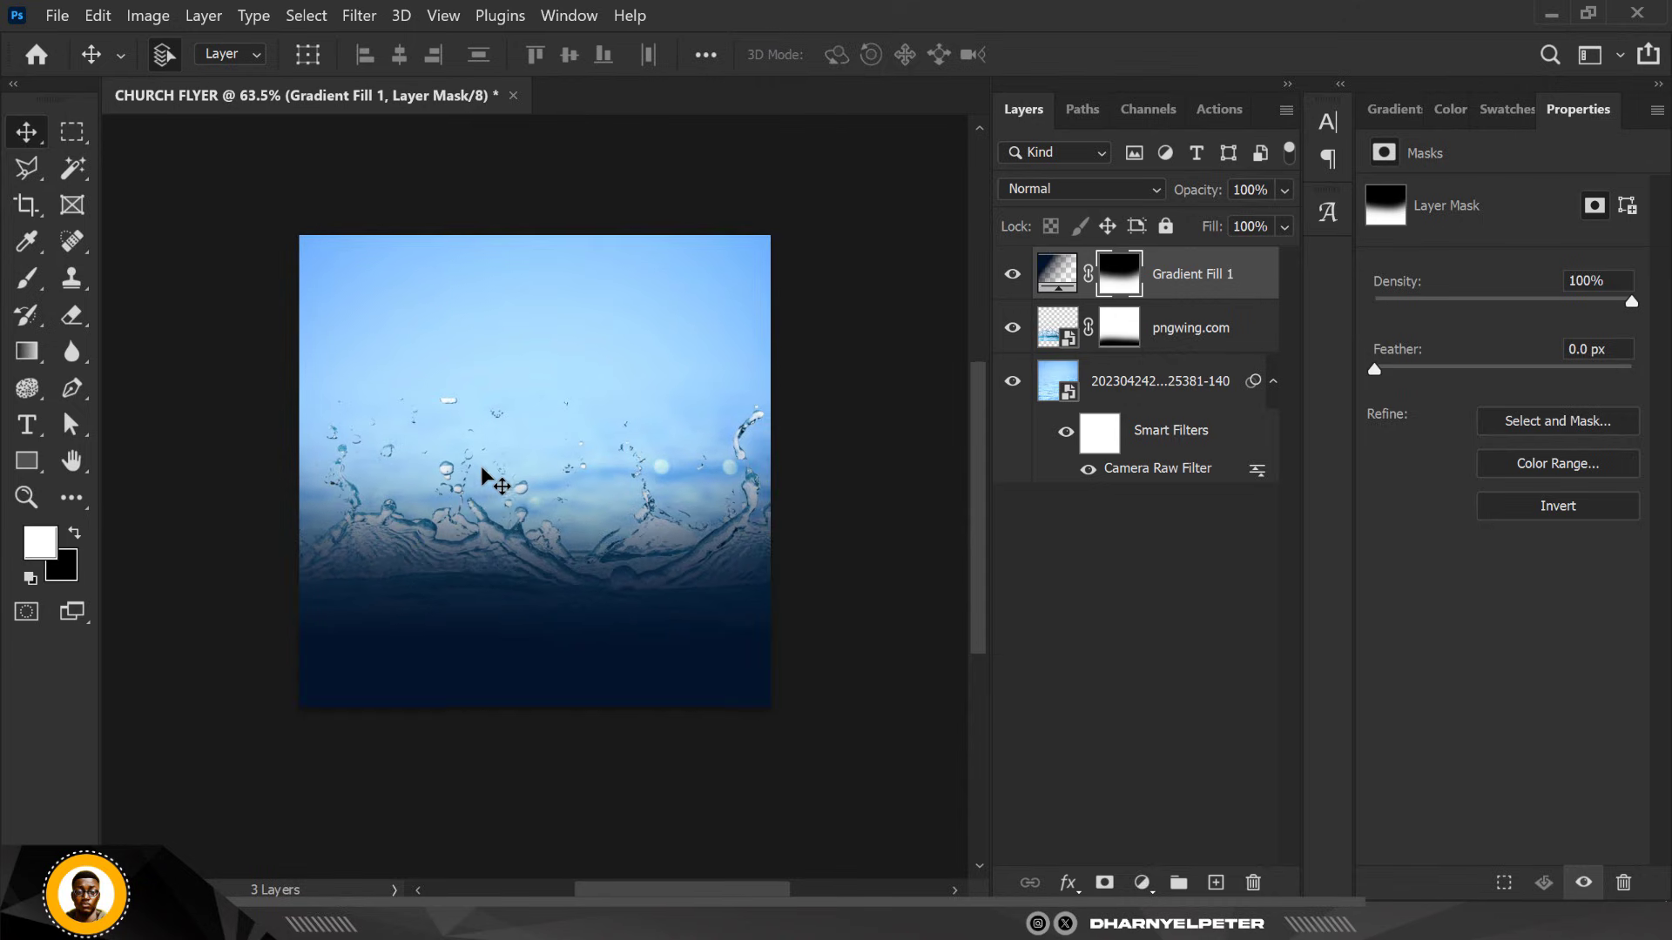
pyautogui.scroll(2, 492, 449)
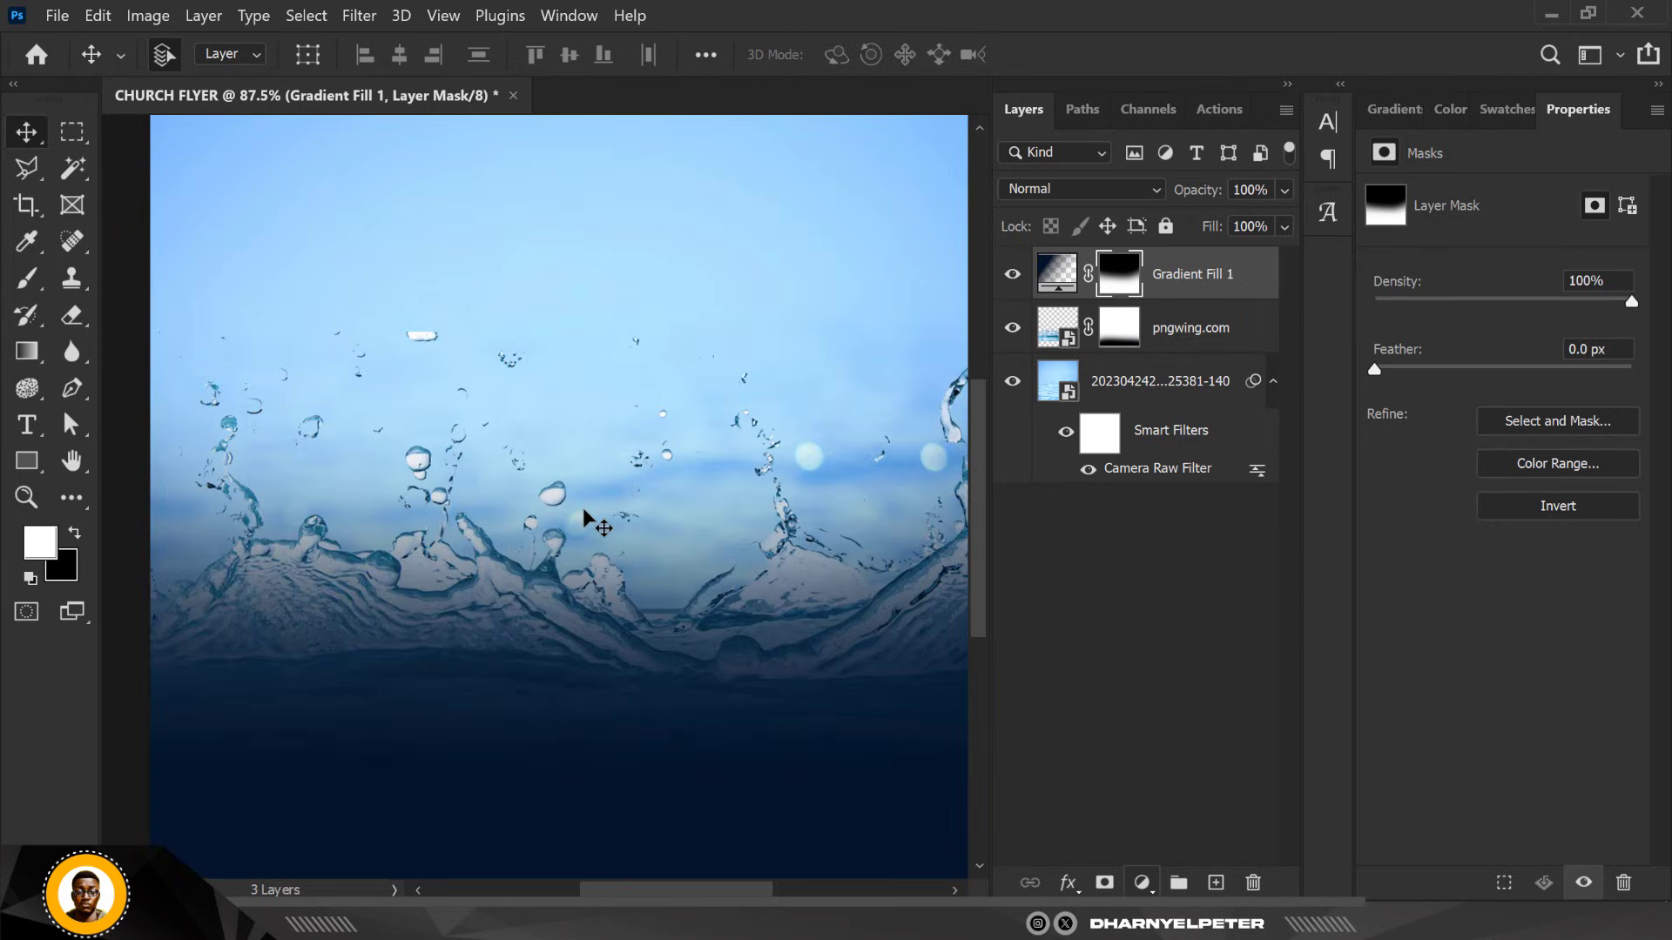
pyautogui.scroll(-1, 583, 513)
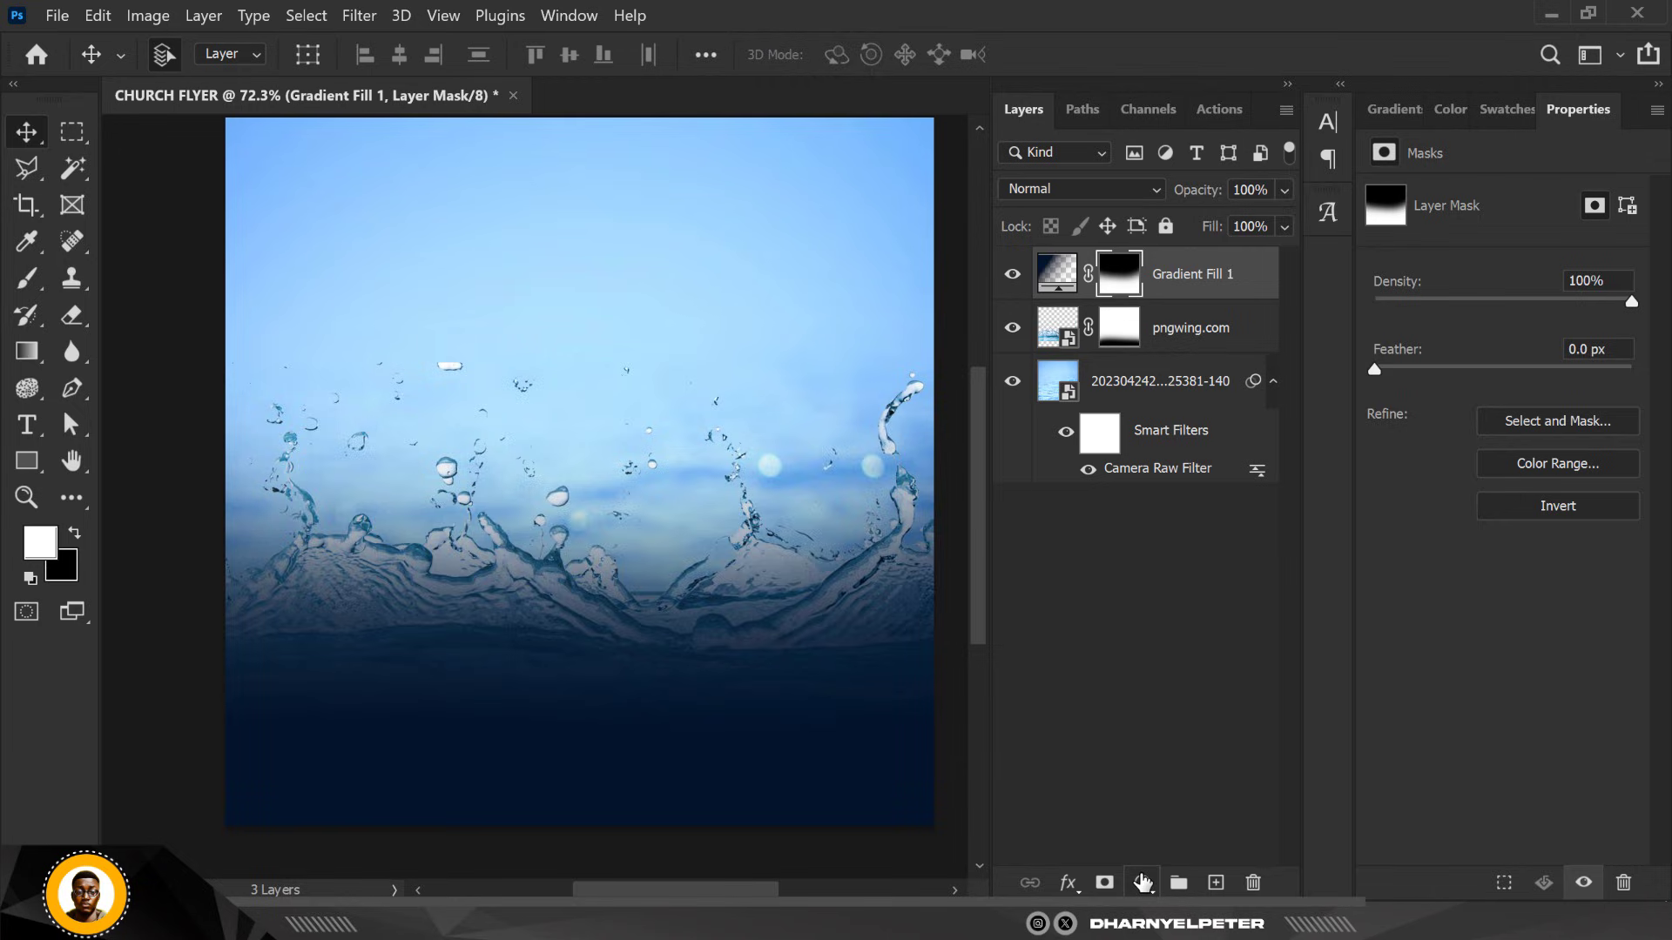
pyautogui.click(1142, 882)
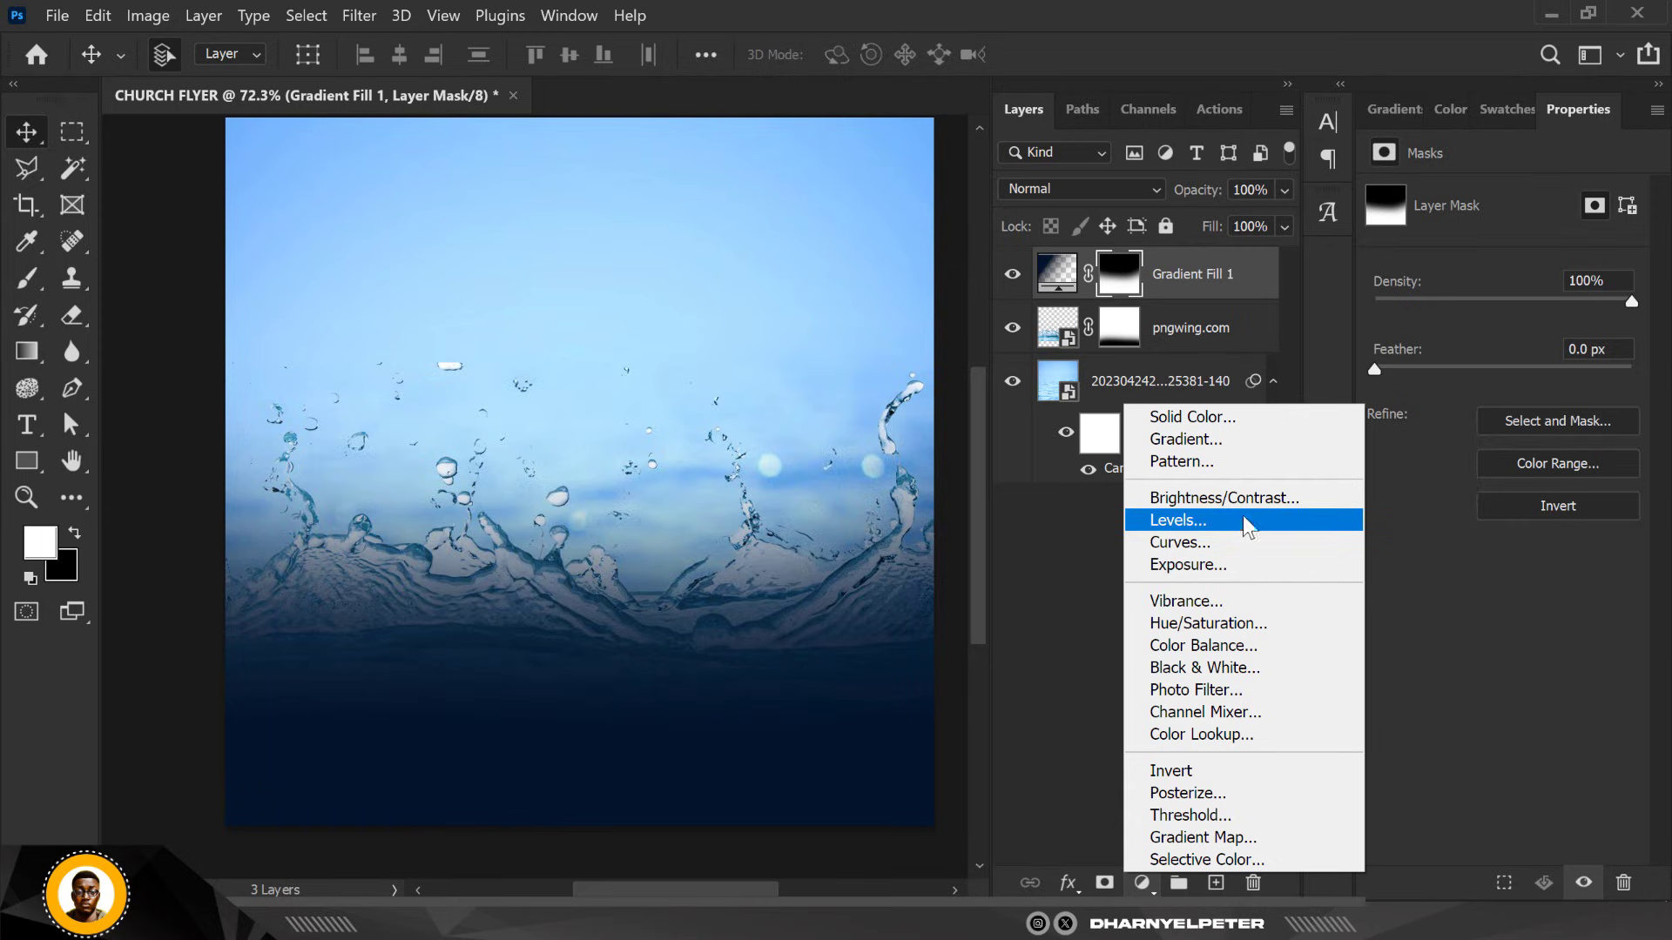
pyautogui.click(1219, 645)
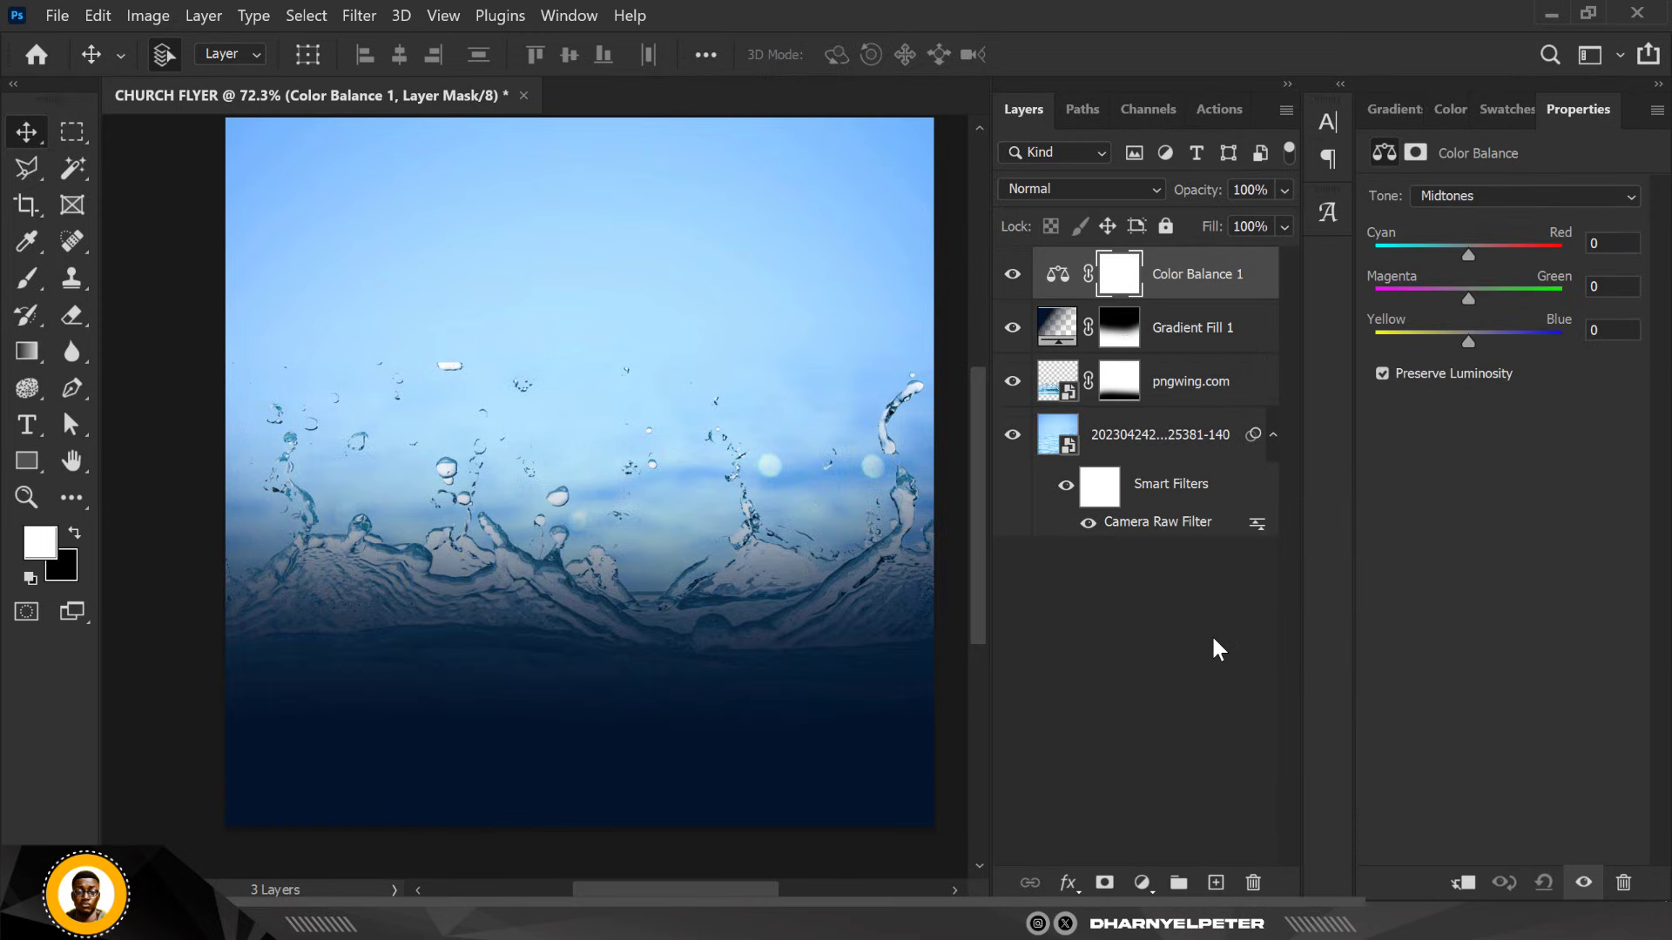
pyautogui.scroll(-1, 446, 450)
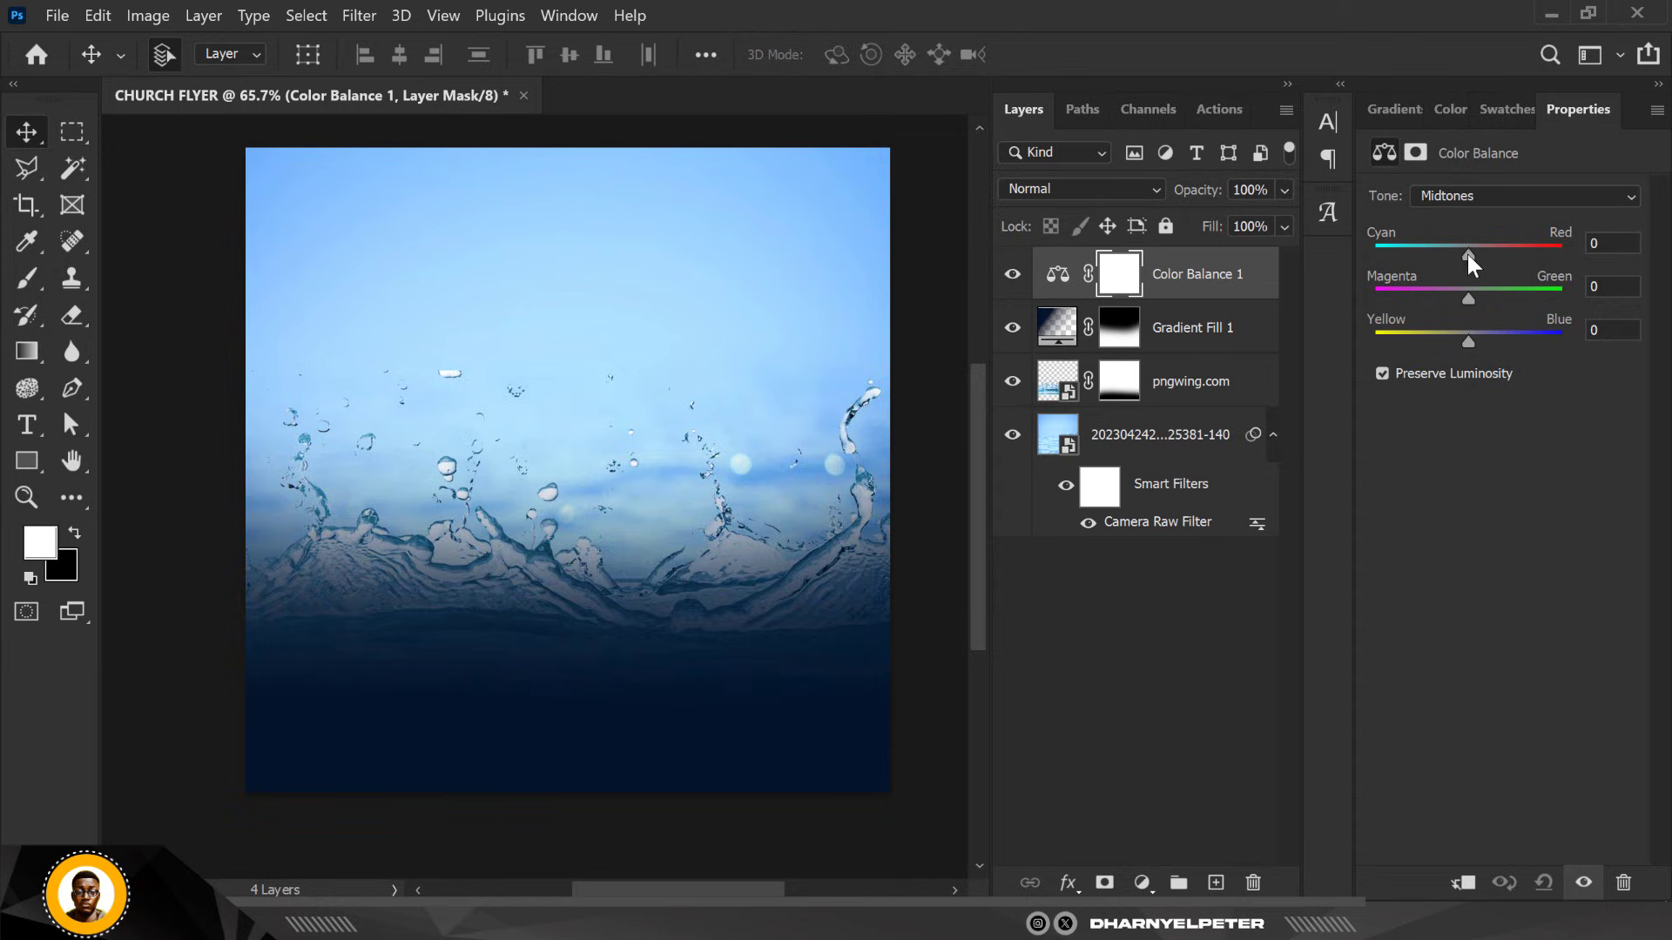
pyautogui.moveTo(1467, 254); pyautogui.dragTo(1455, 246)
pyautogui.moveTo(1470, 342); pyautogui.dragTo(1507, 348)
# Set the Color Balance Shadows to Cyan/Red -36 and Yellow/Blue +1
pyautogui.click(1478, 193)
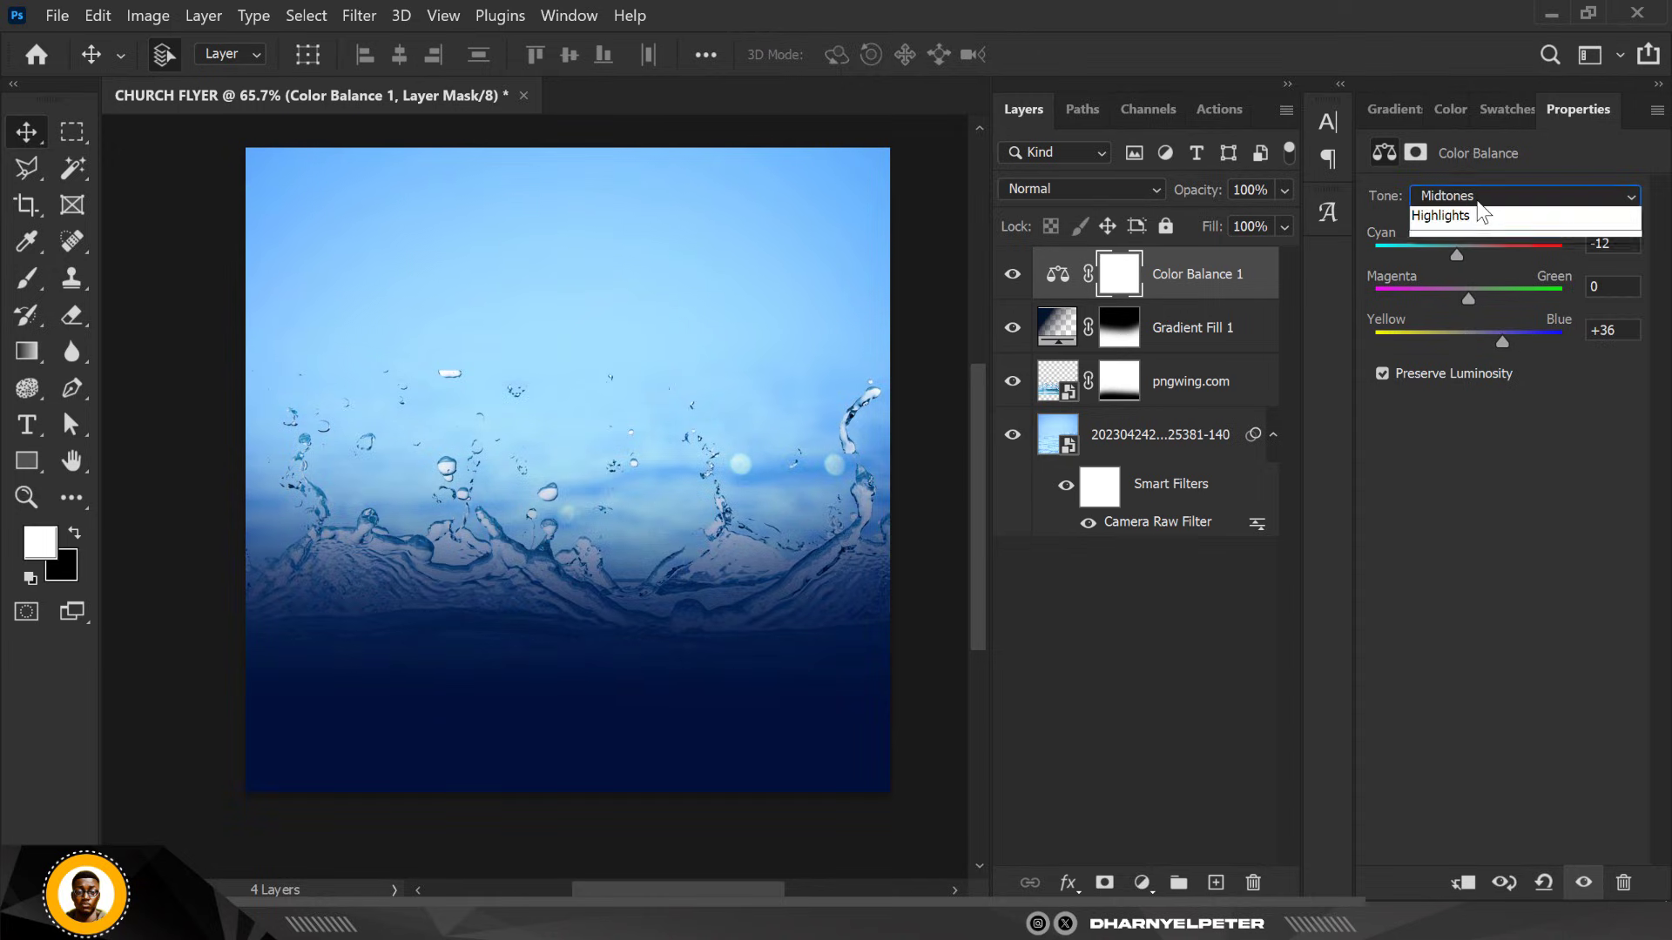
pyautogui.click(1441, 217)
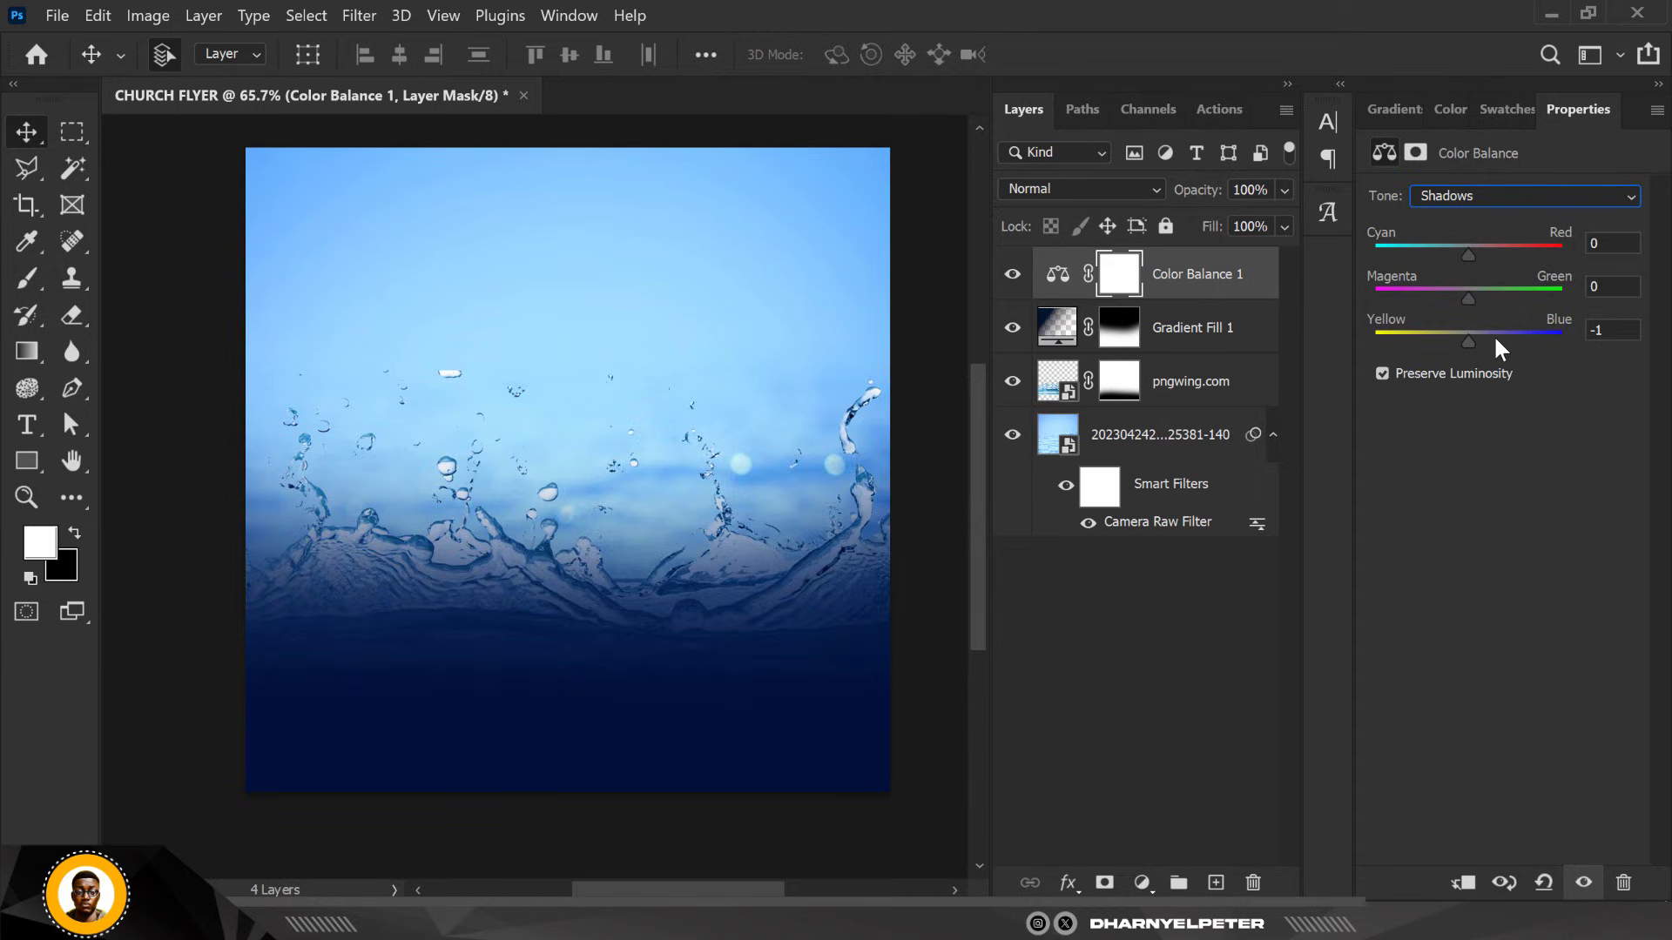
pyautogui.moveTo(1496, 339)
pyautogui.mouseDown()
pyautogui.moveTo(1523, 338)
pyautogui.moveTo(1474, 330)
pyautogui.mouseUp()
pyautogui.moveTo(1465, 250); pyautogui.dragTo(1435, 251)
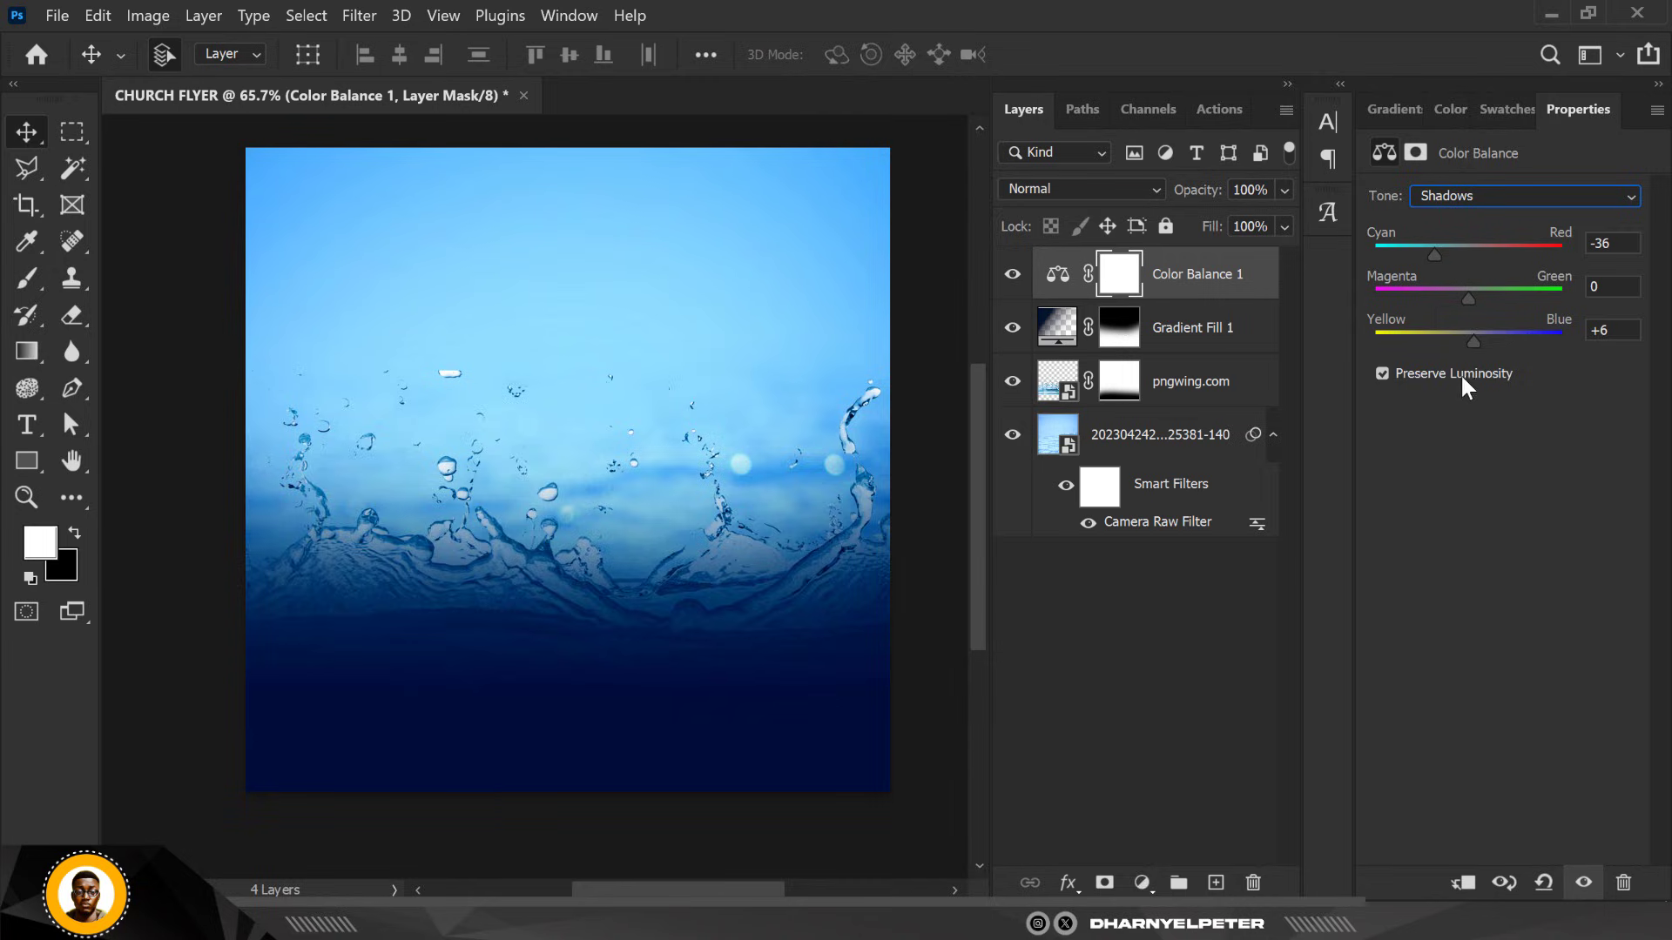
pyautogui.moveTo(1471, 337); pyautogui.dragTo(1469, 336)
# Set the Color Balance Highlights to Cyan/Red -14 and Yellow/Blue +8
pyautogui.click(1545, 195)
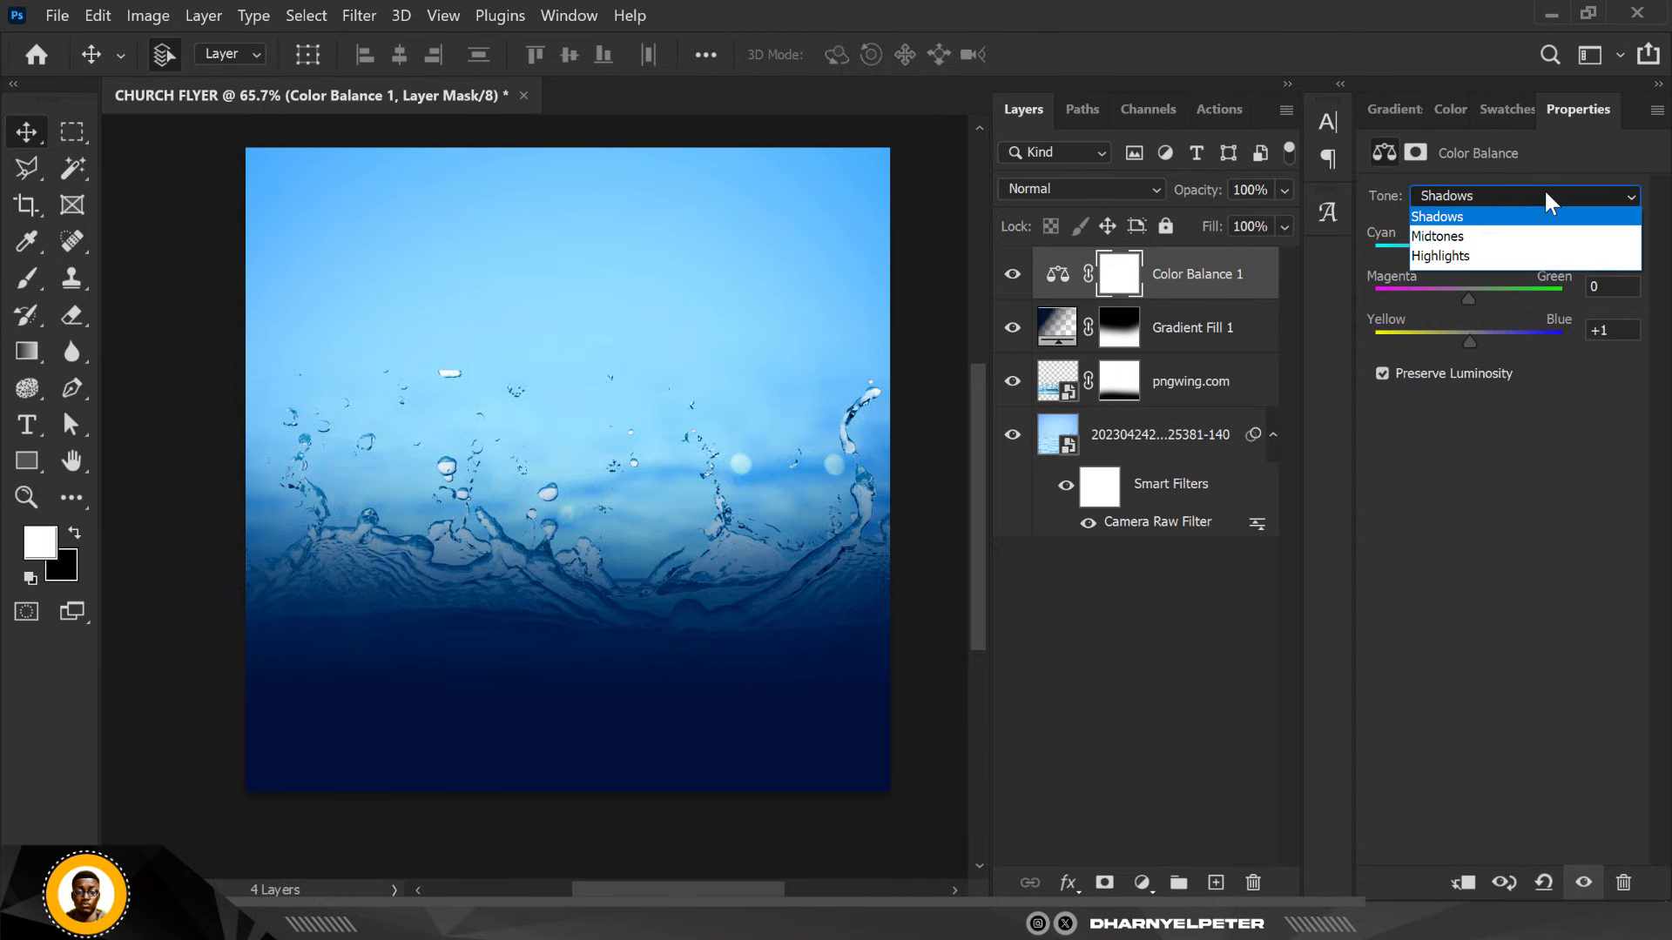
pyautogui.click(1443, 256)
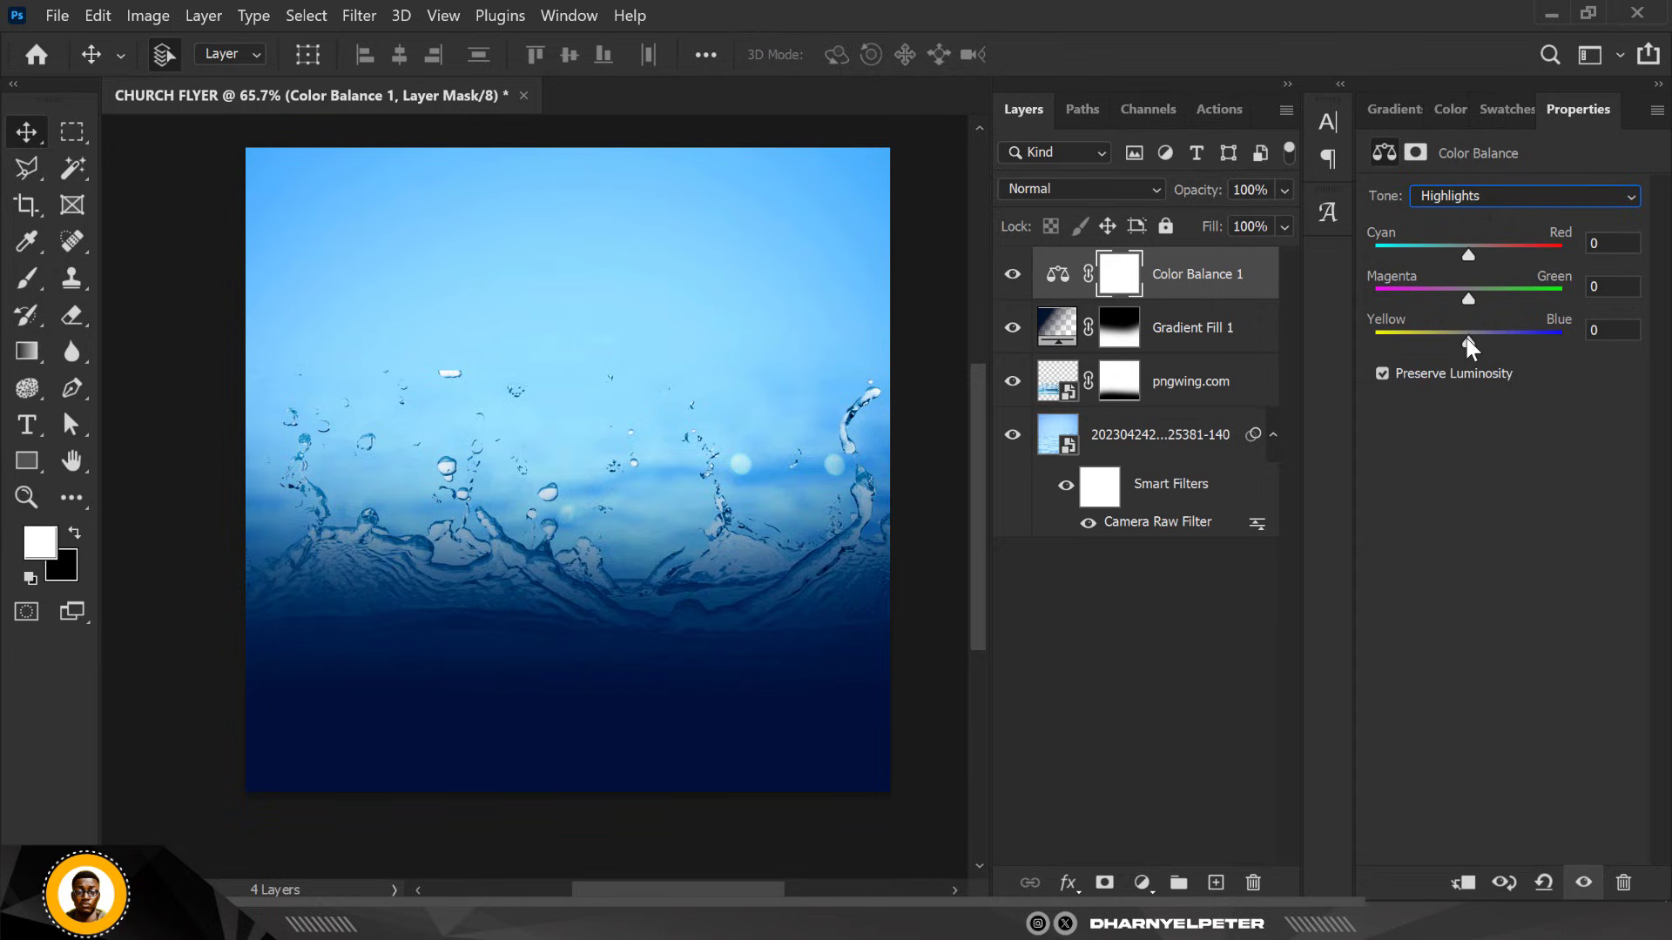
pyautogui.moveTo(1467, 251)
pyautogui.mouseDown()
pyautogui.moveTo(1441, 250)
pyautogui.moveTo(1472, 223)
pyautogui.mouseUp()
pyautogui.moveTo(1473, 247); pyautogui.dragTo(1455, 248)
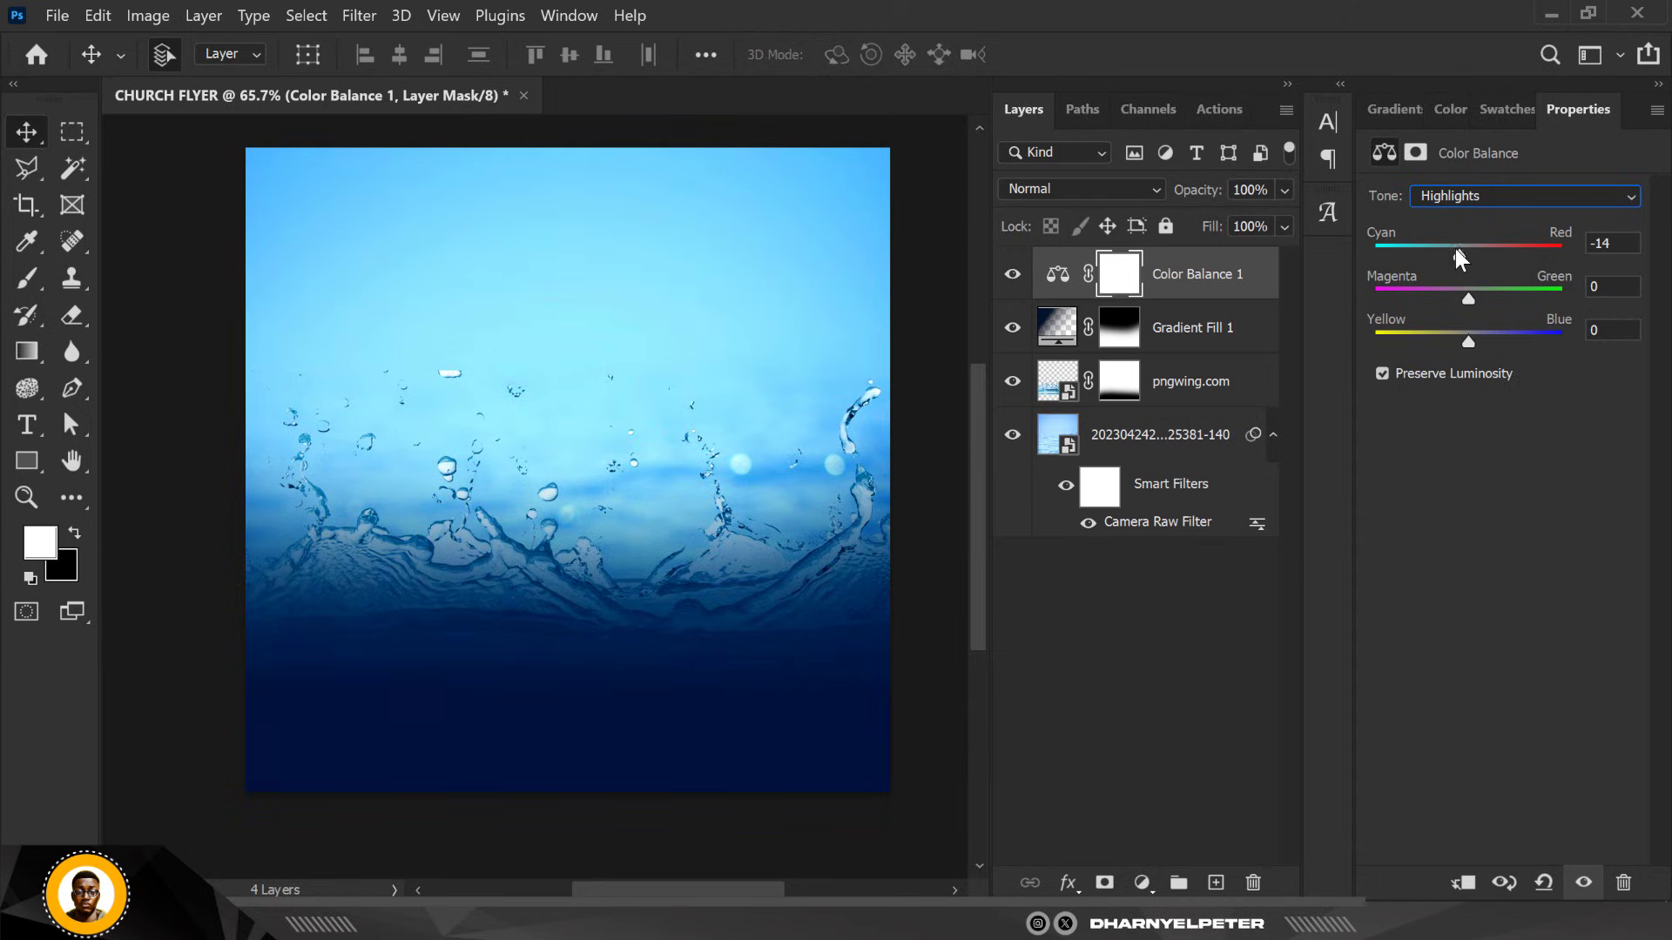
pyautogui.moveTo(1468, 342); pyautogui.dragTo(1476, 341)
# Add a Curves adjustment layer with an S-shaped RGB curve through about input 94, output 74 and input 166, output 177
pyautogui.click(1141, 883)
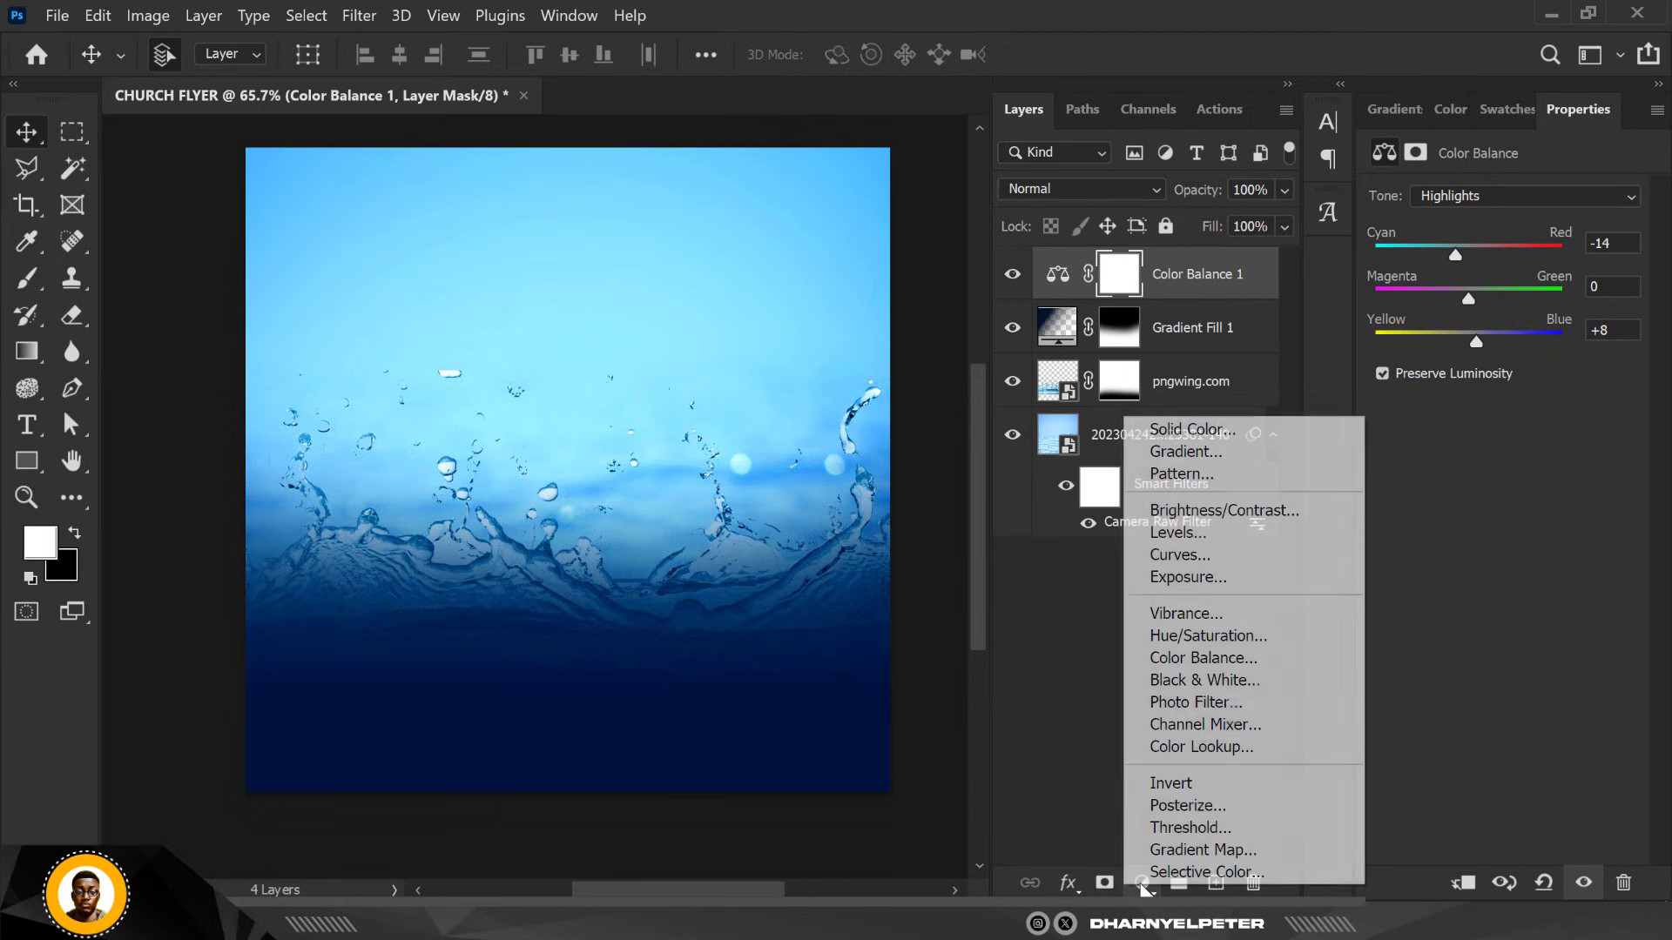
pyautogui.click(1191, 556)
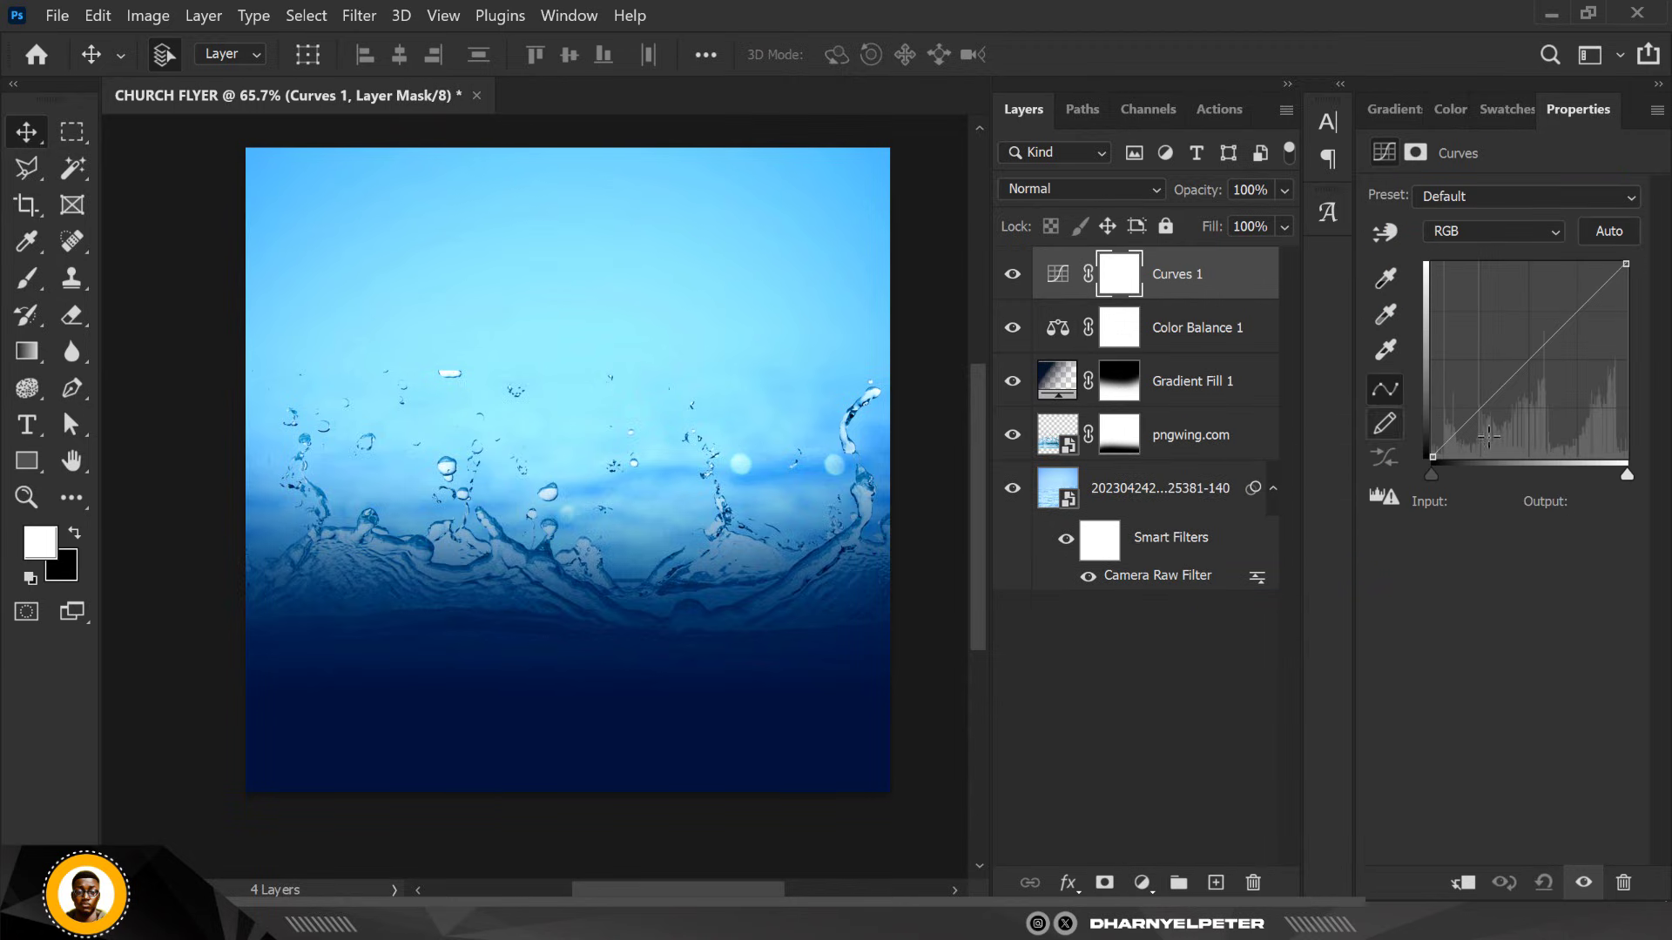
pyautogui.moveTo(1506, 383); pyautogui.dragTo(1504, 401)
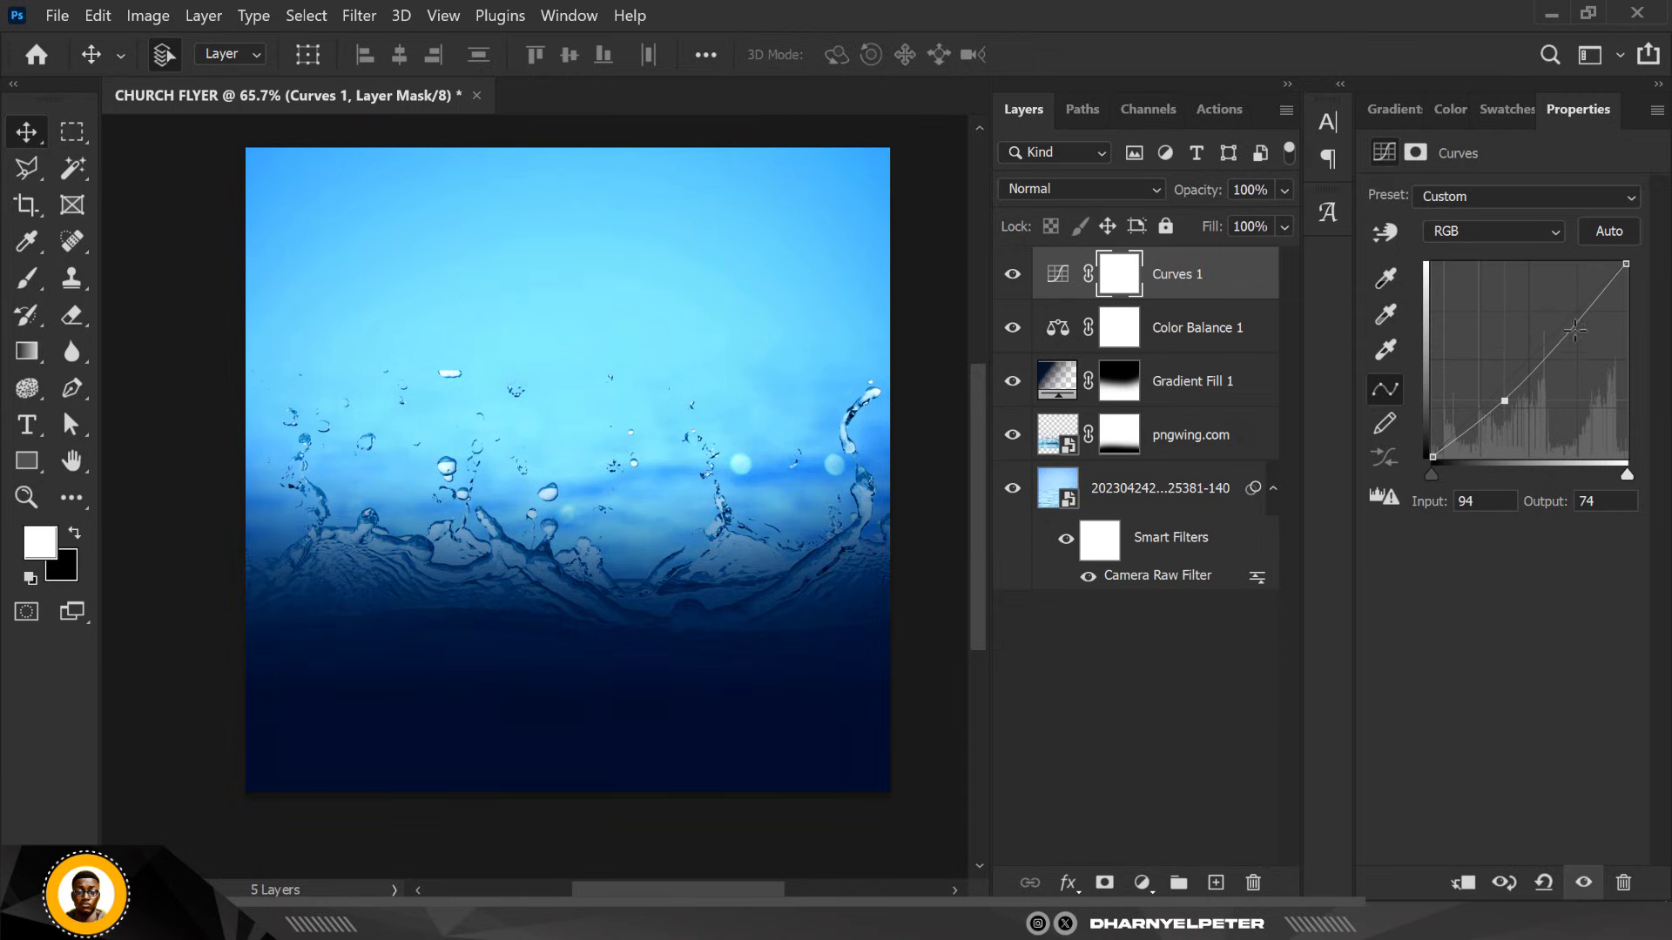
pyautogui.moveTo(1572, 323); pyautogui.dragTo(1559, 322)
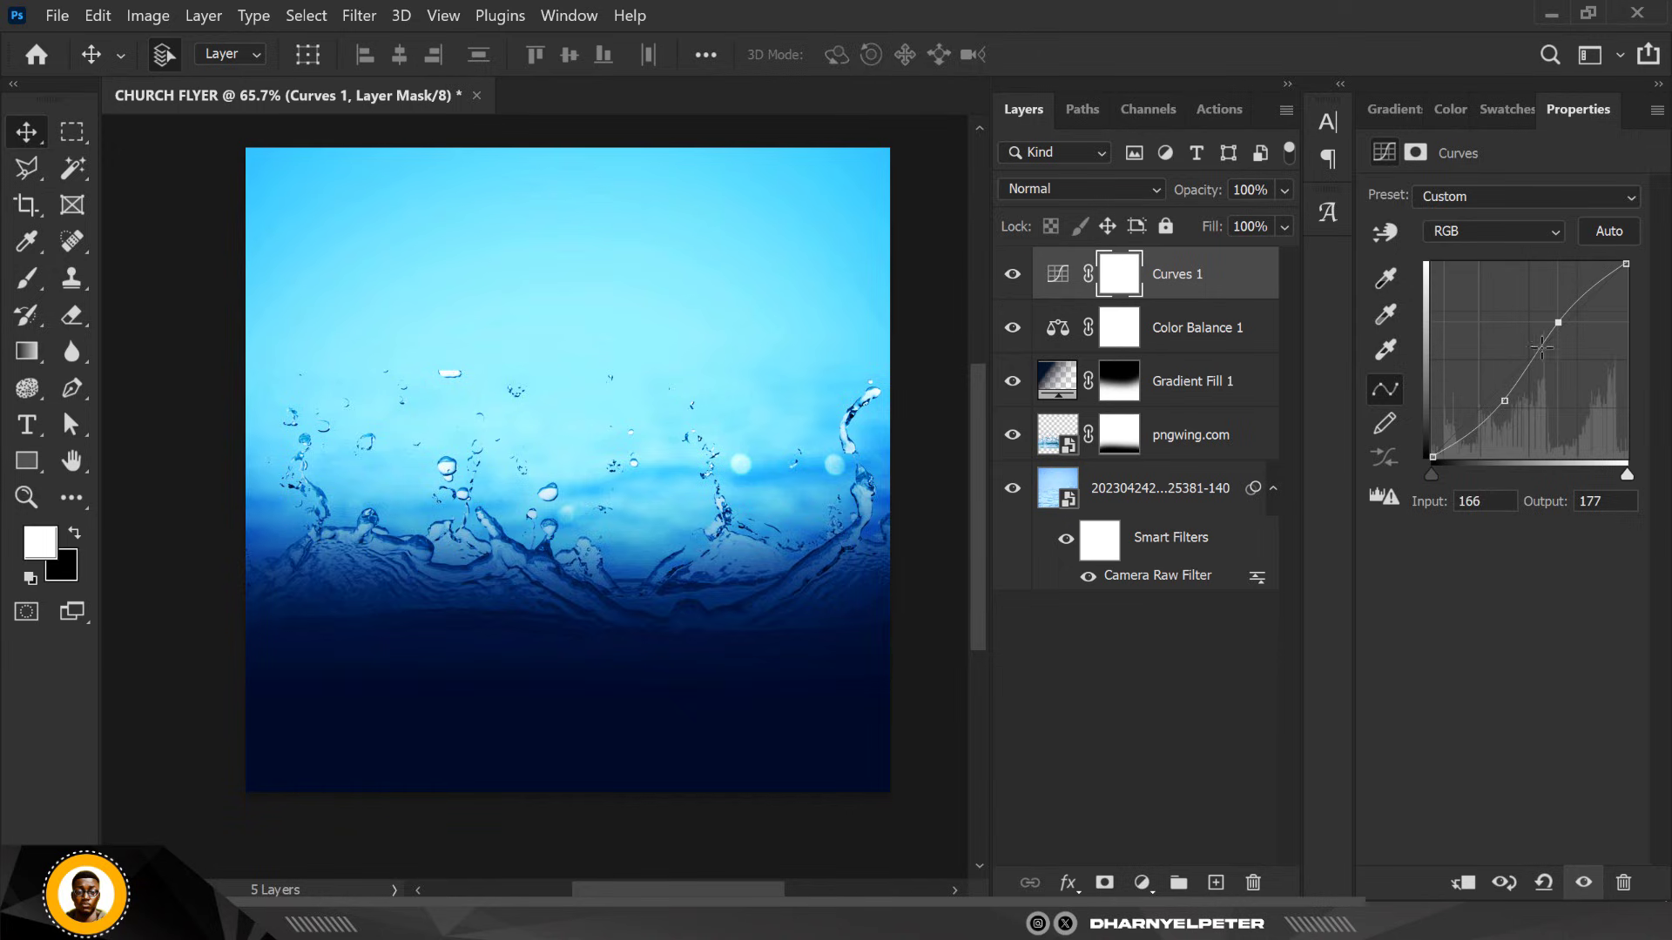
pyautogui.click(1507, 401)
pyautogui.moveTo(1506, 402); pyautogui.dragTo(1506, 400)
pyautogui.click(838, 307)
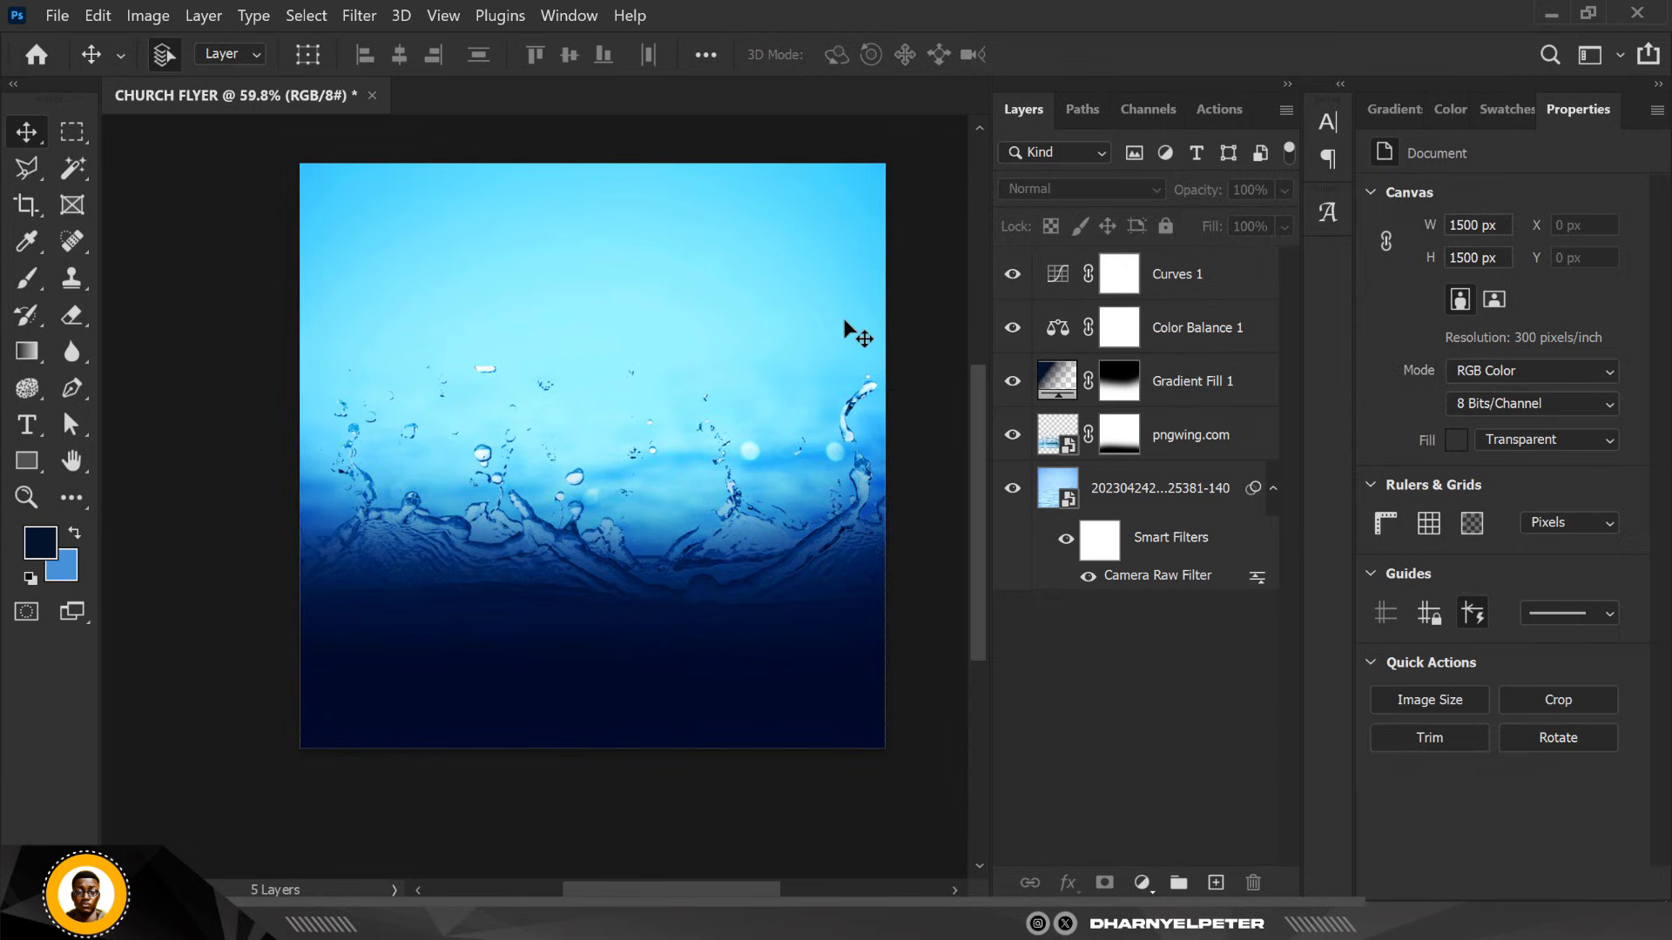
# Create a new empty layer above the Curves adjustment and set the foreground colour to near-white fbfcfc
pyautogui.click(1210, 277)
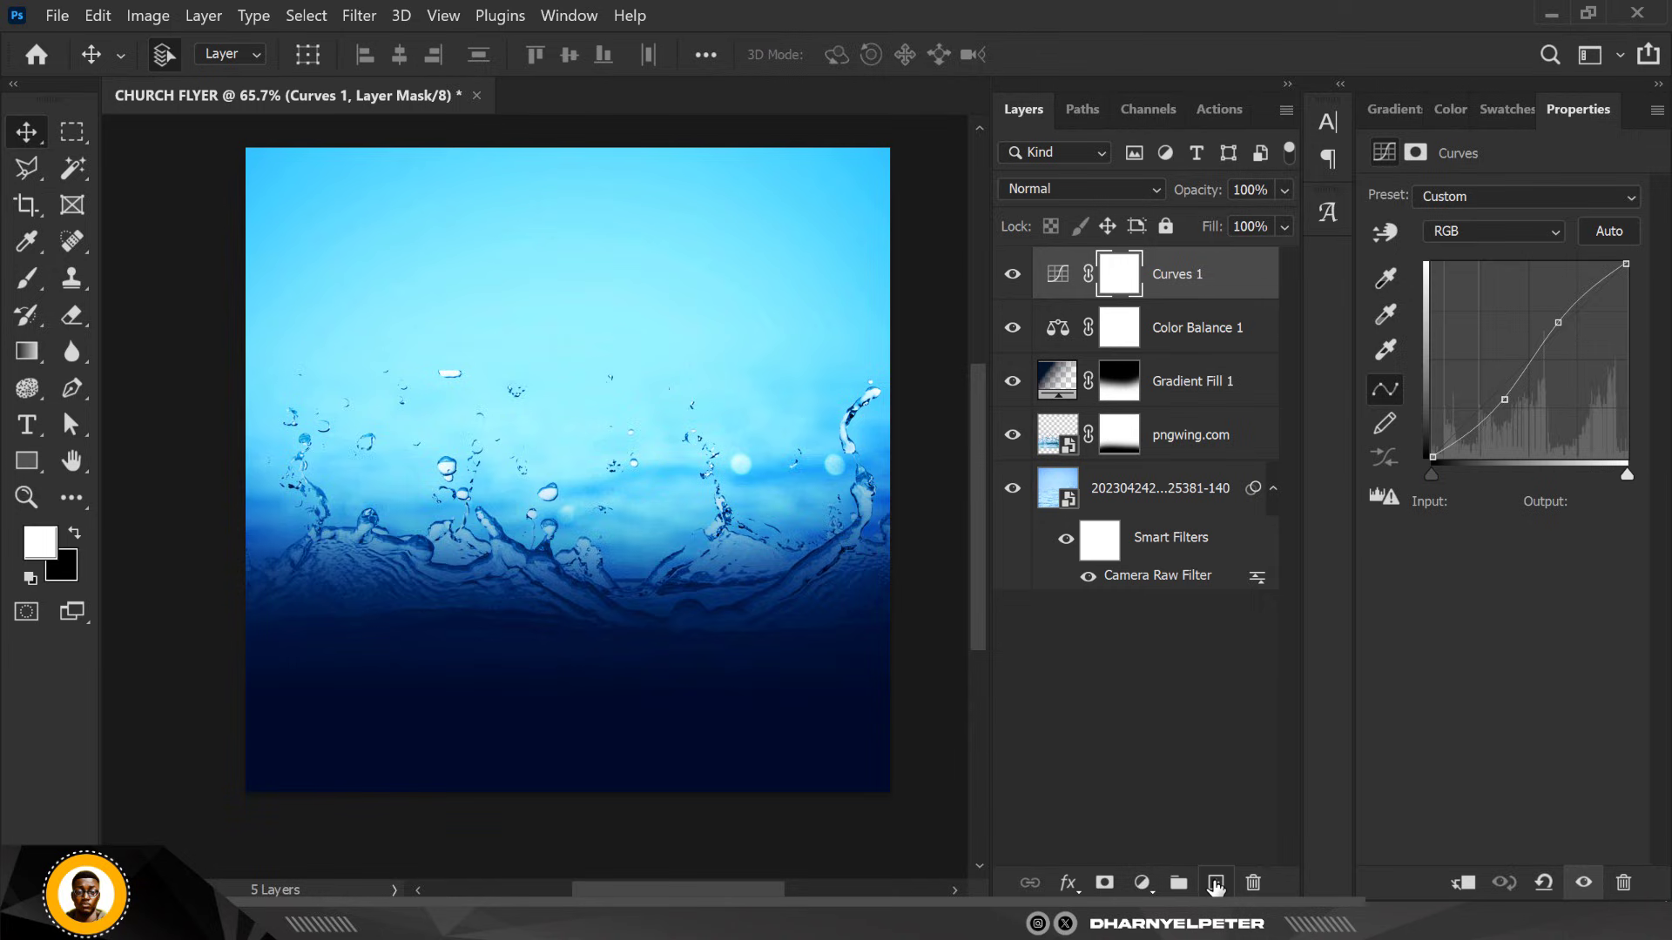
pyautogui.click(1215, 883)
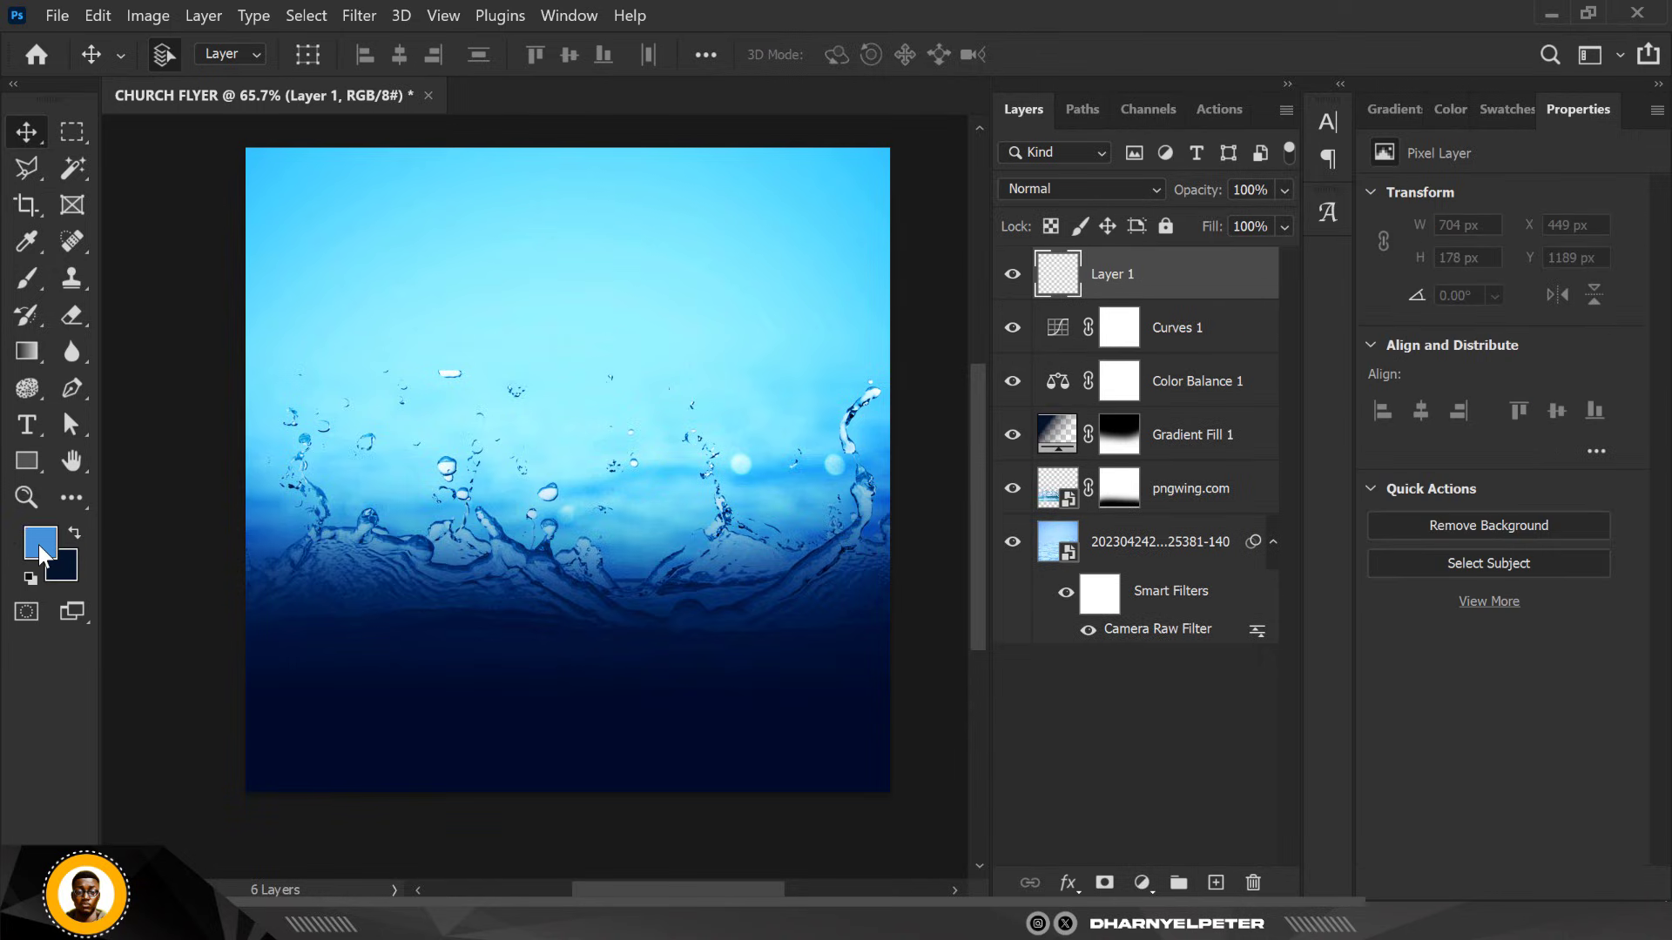
pyautogui.click(38, 545)
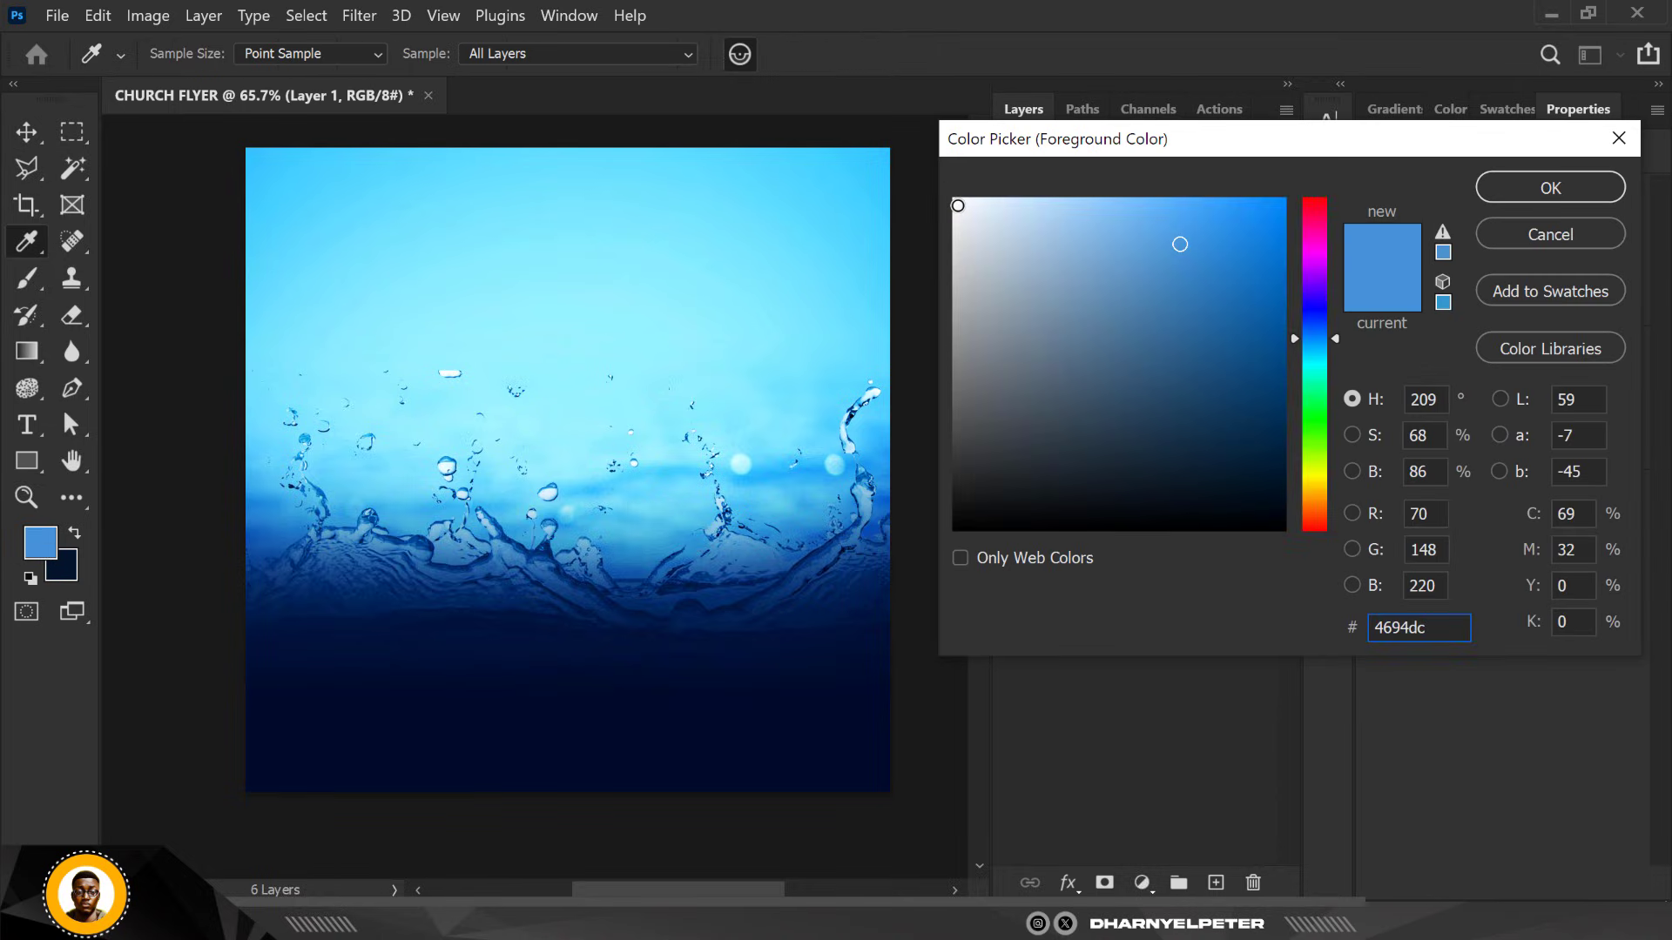
pyautogui.moveTo(954, 202)
pyautogui.mouseDown()
pyautogui.moveTo(963, 232)
pyautogui.moveTo(1011, 196)
pyautogui.moveTo(955, 259)
pyautogui.mouseUp()
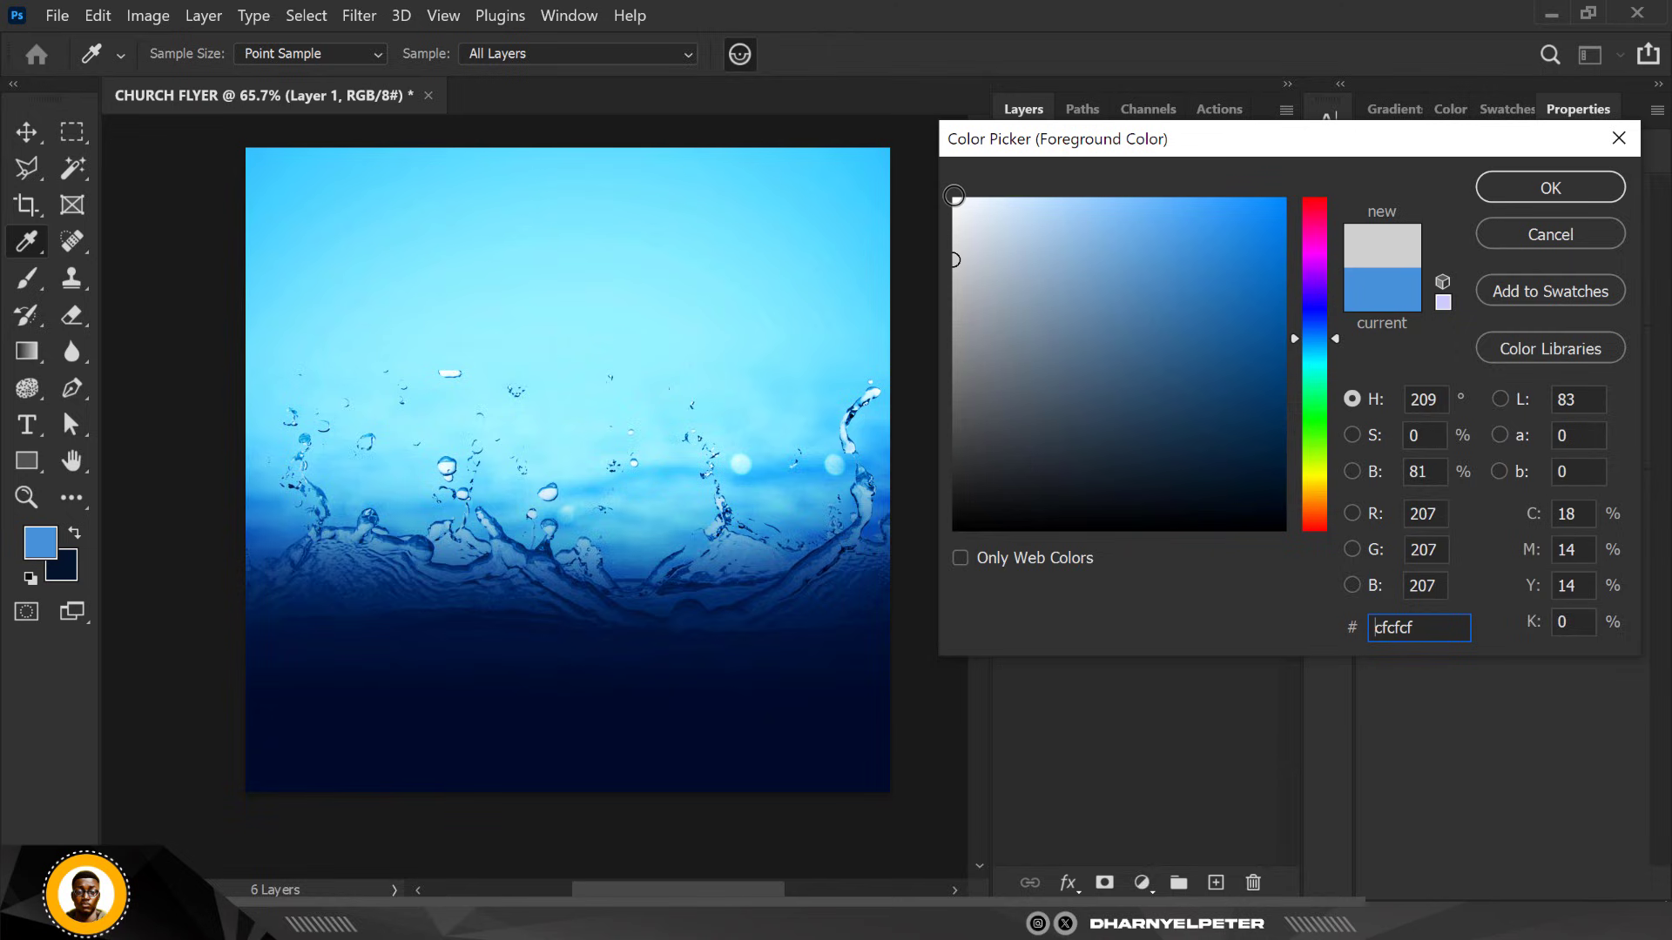
pyautogui.moveTo(955, 195); pyautogui.dragTo(960, 202)
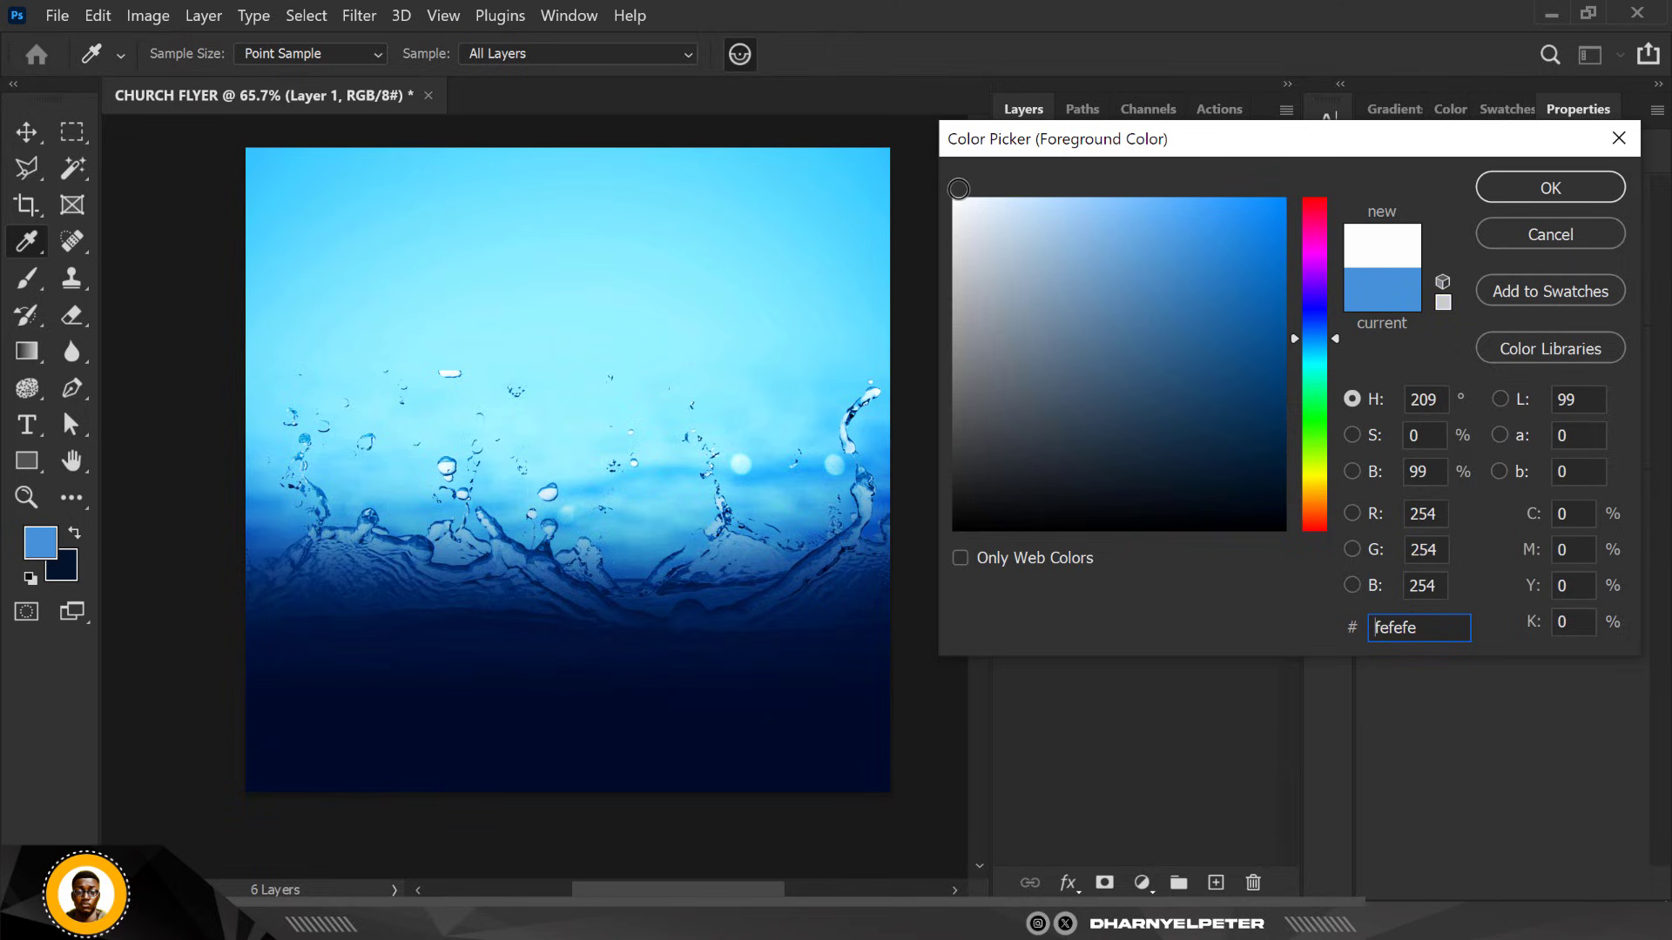
pyautogui.click(956, 202)
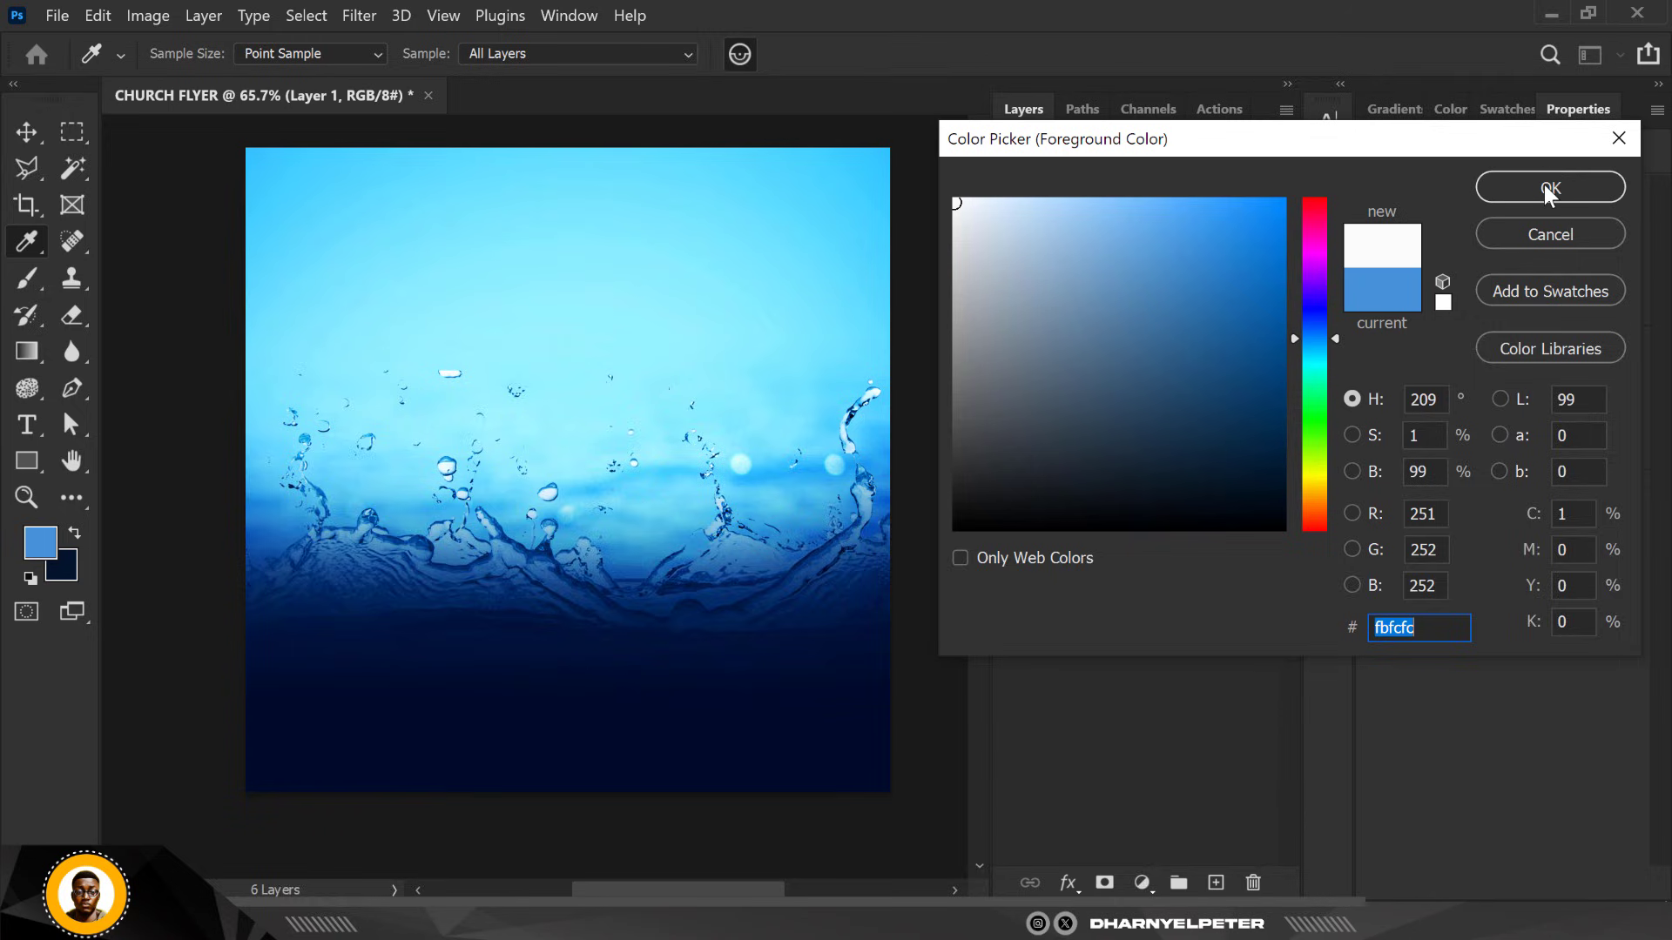
pyautogui.click(1549, 189)
pyautogui.press('v')
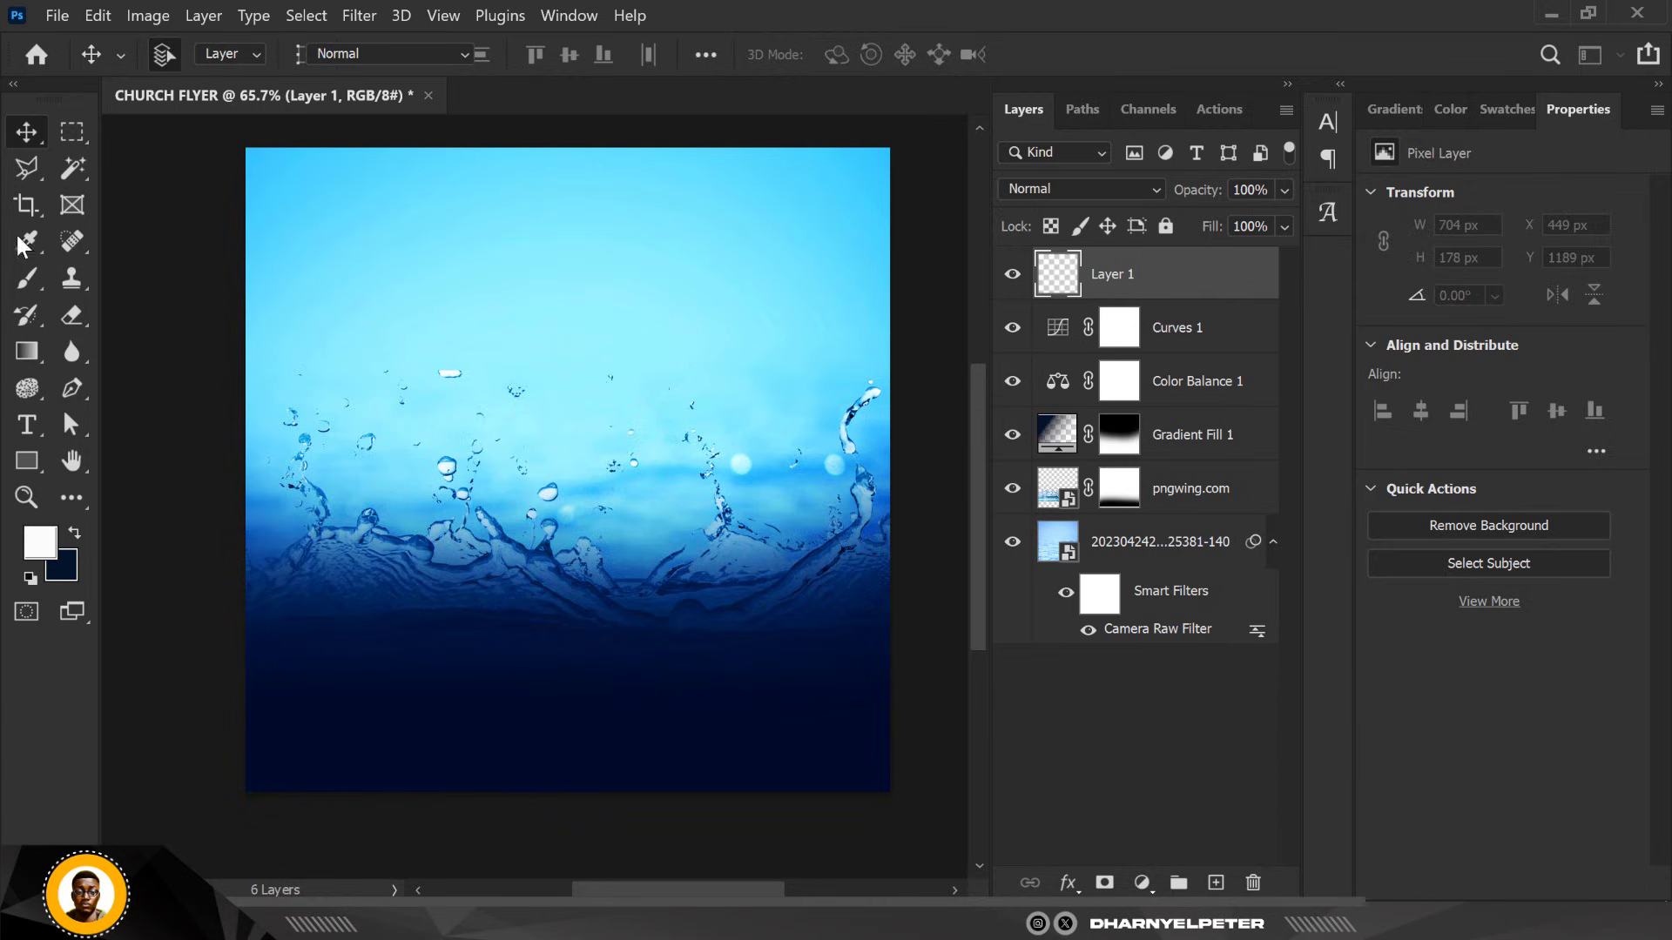
# Paint a soft near-white glow at the top centre of the canvas on Layer 1 with a 1500 px brush
pyautogui.rightClick(26, 278)
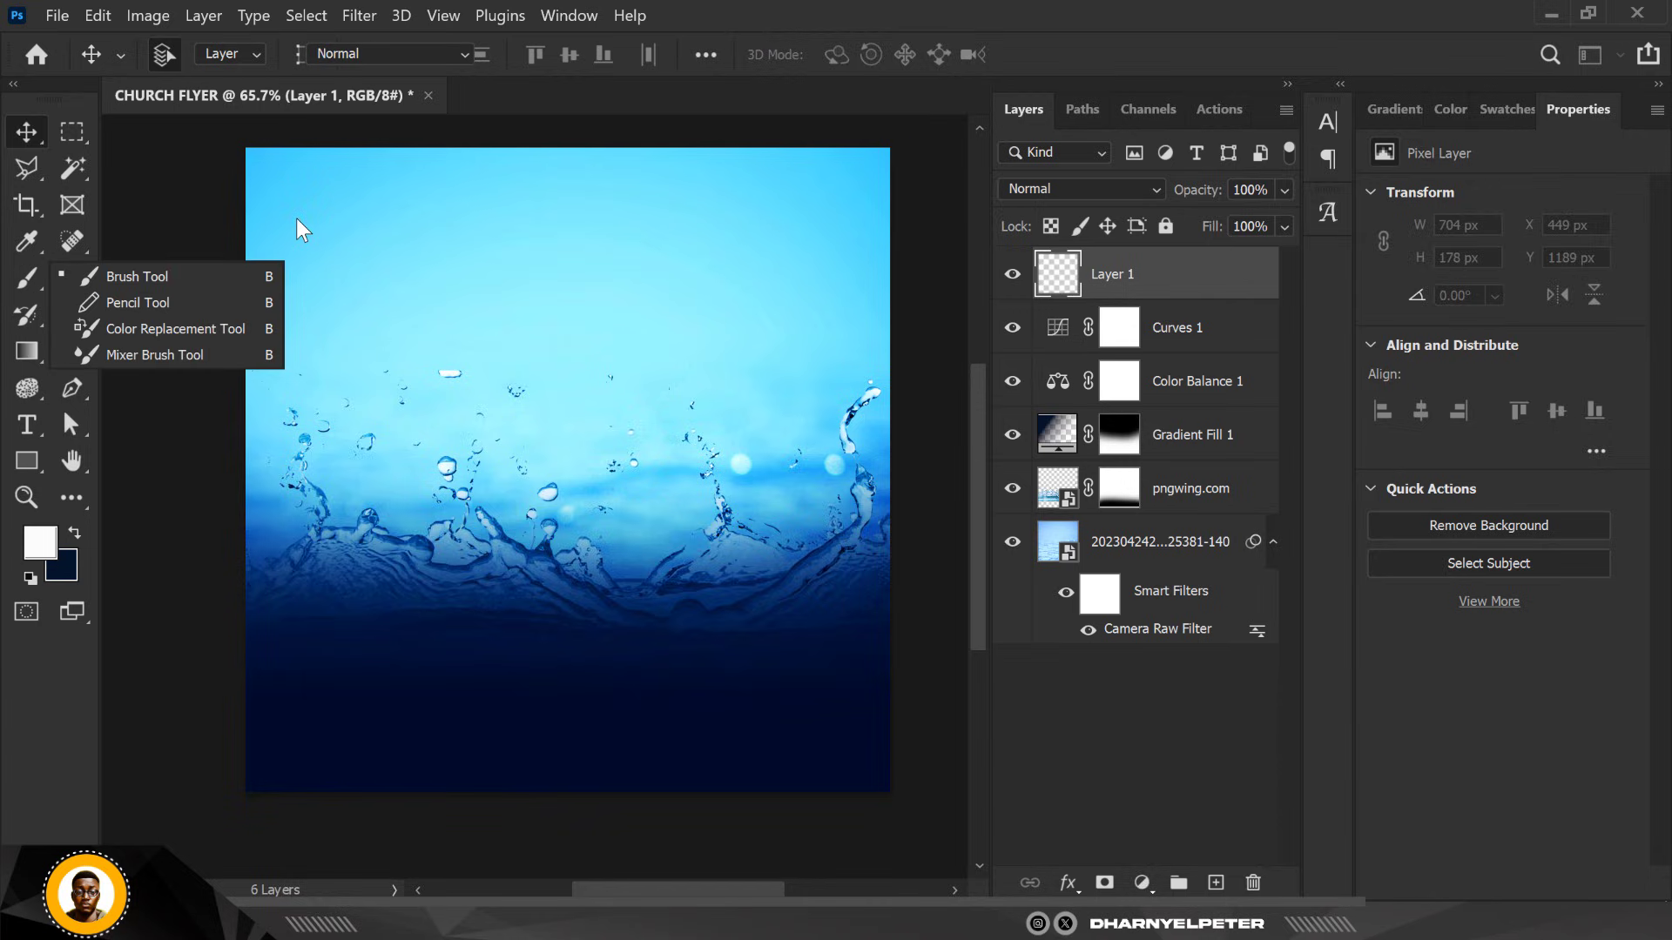
pyautogui.click(155, 277)
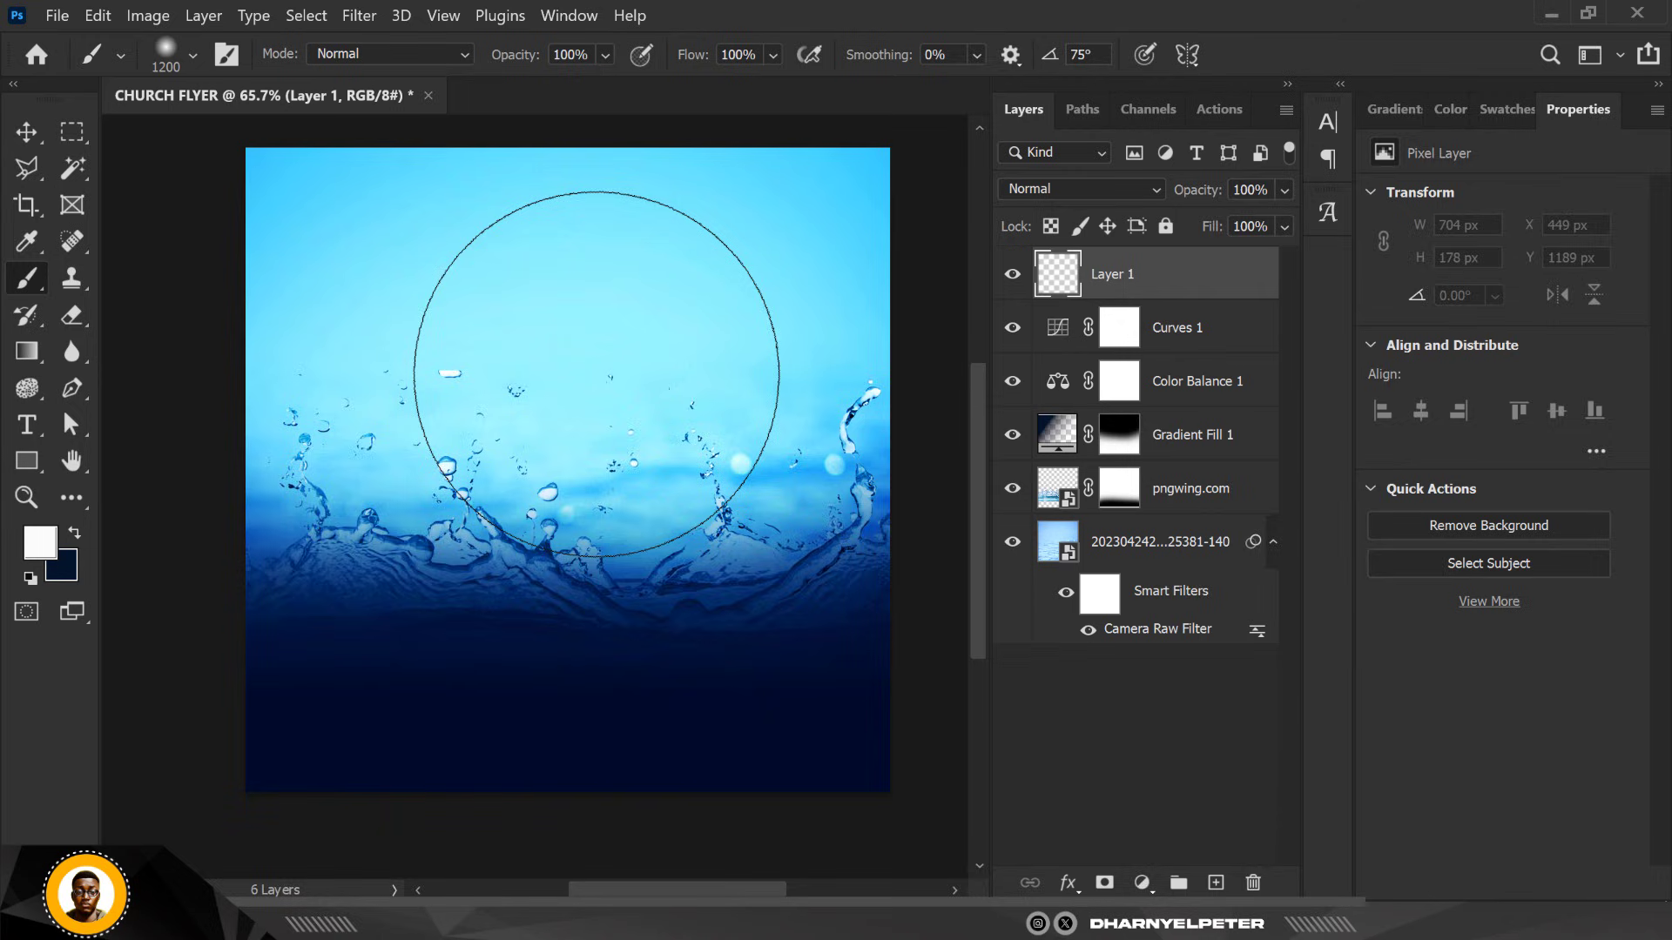
pyautogui.scroll(-2, 595, 373)
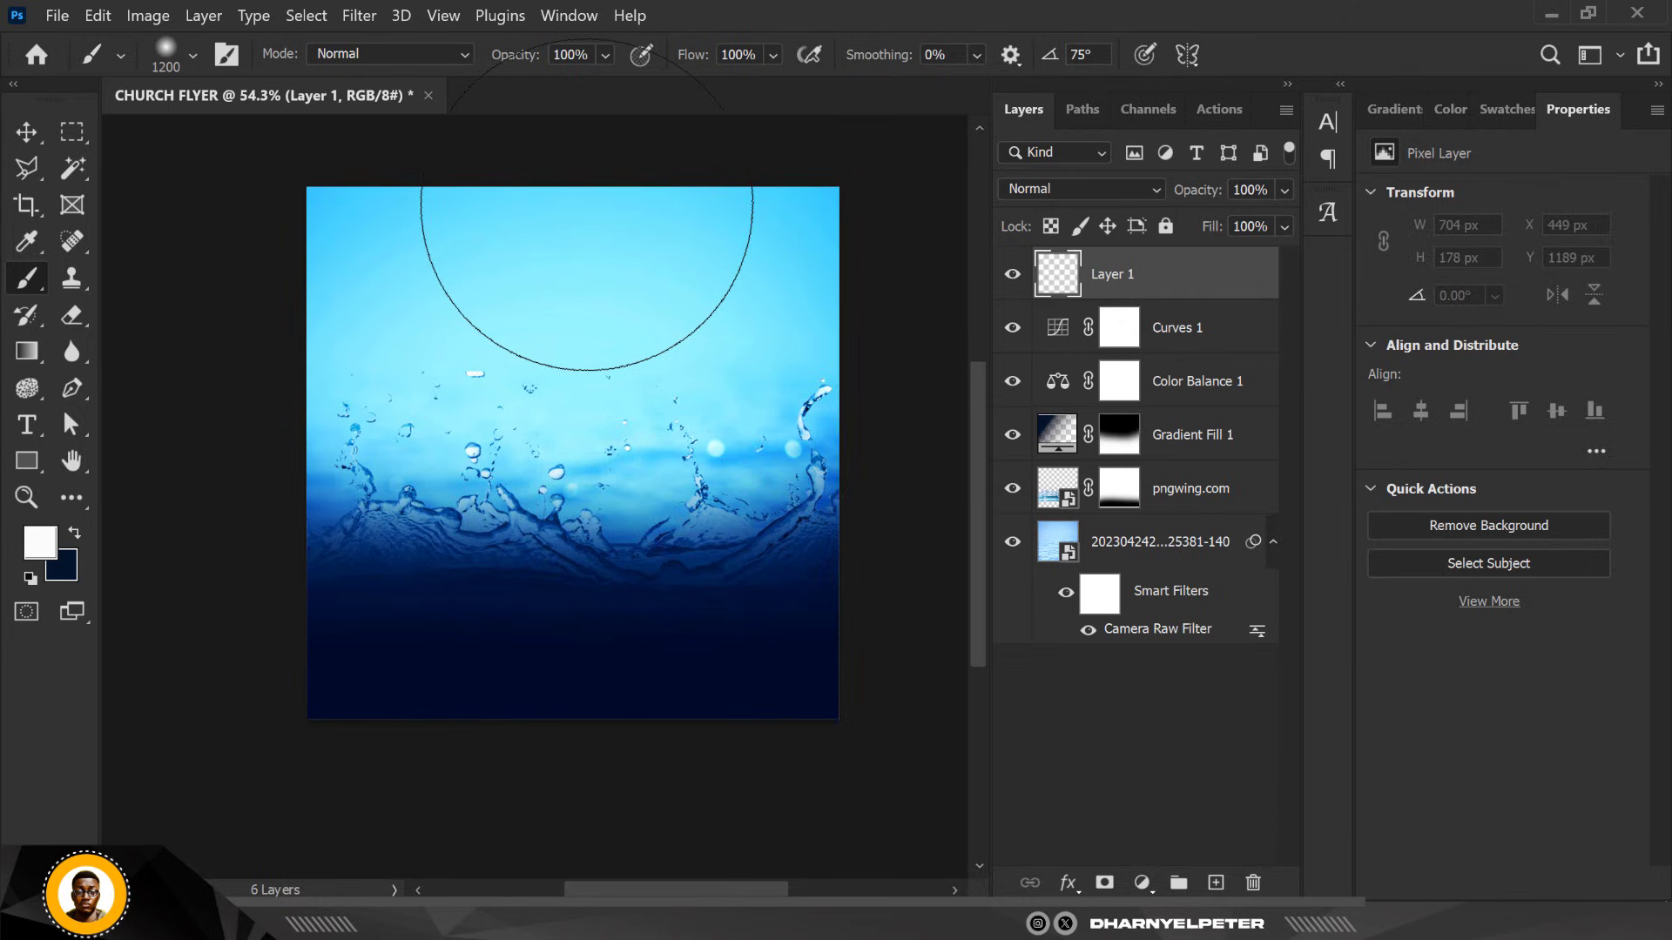
pyautogui.click(587, 204)
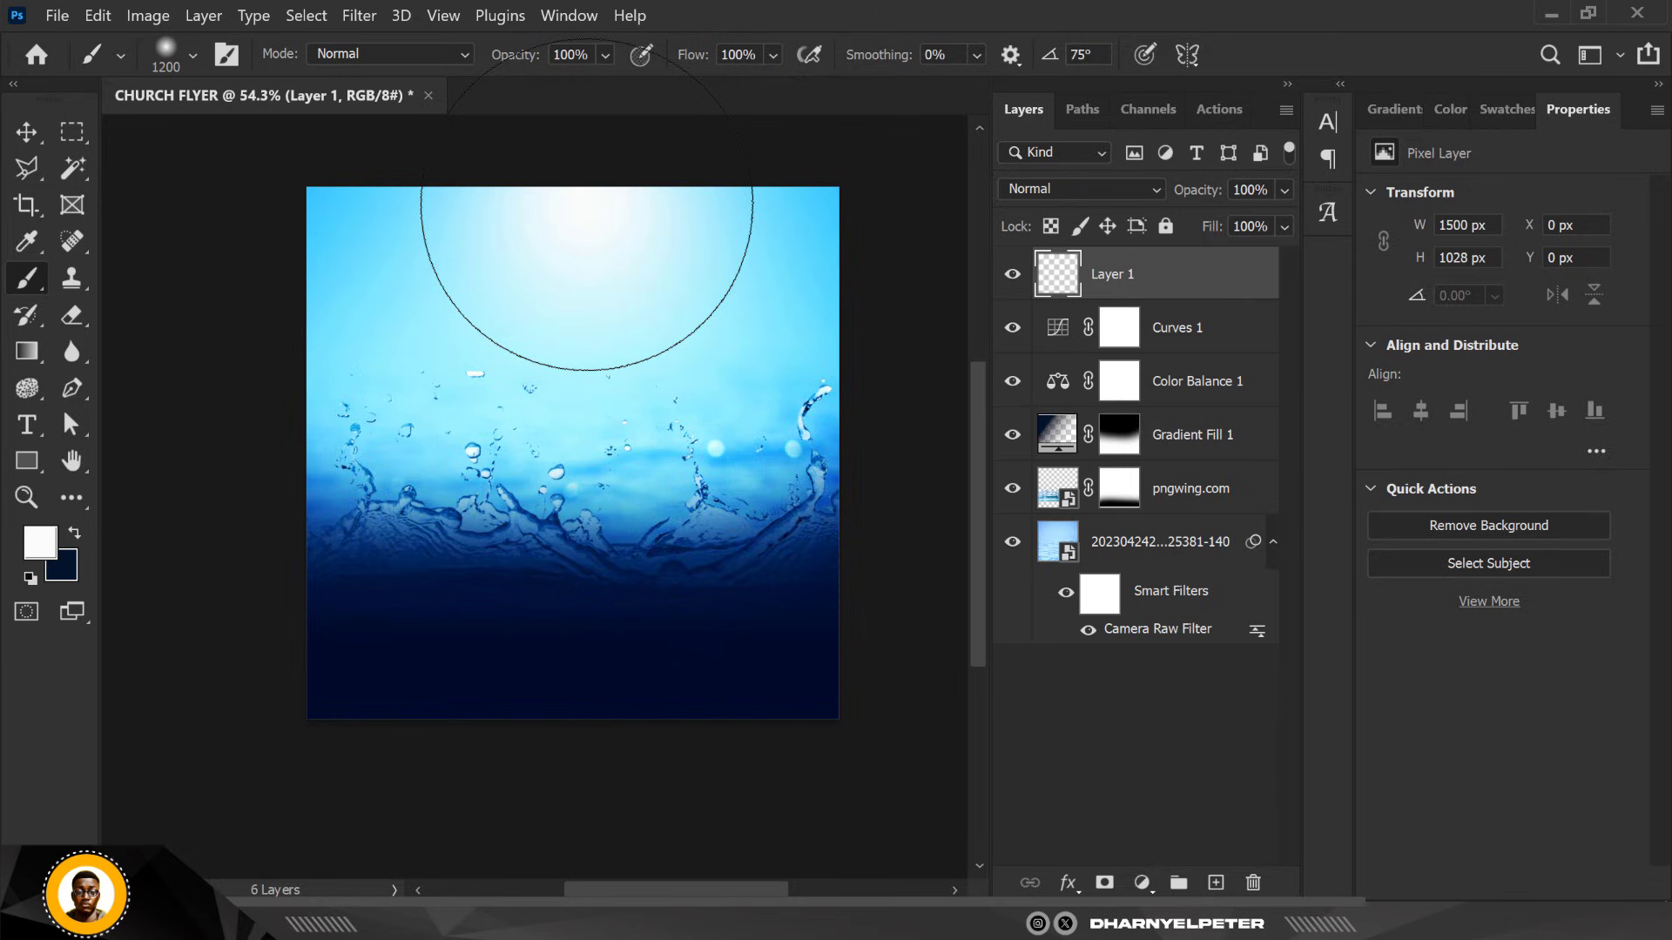
pyautogui.hotkey('ctrl', 'z')
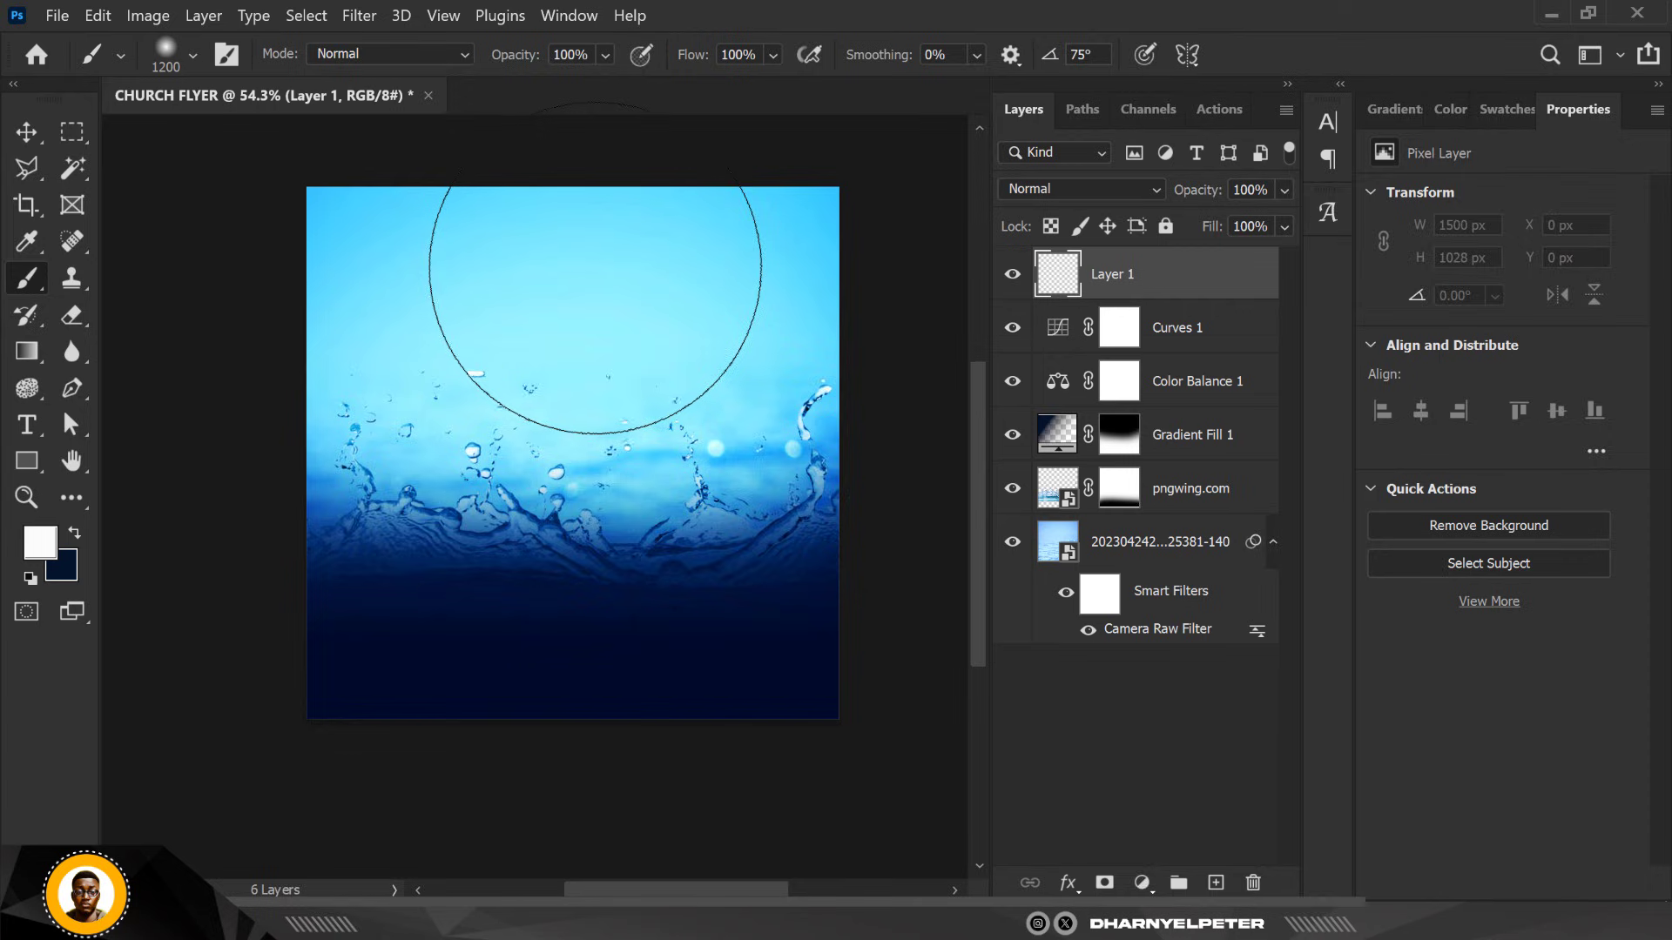
pyautogui.scroll(-2, 593, 222)
pyautogui.press(']')
pyautogui.press(']')
pyautogui.press(']')
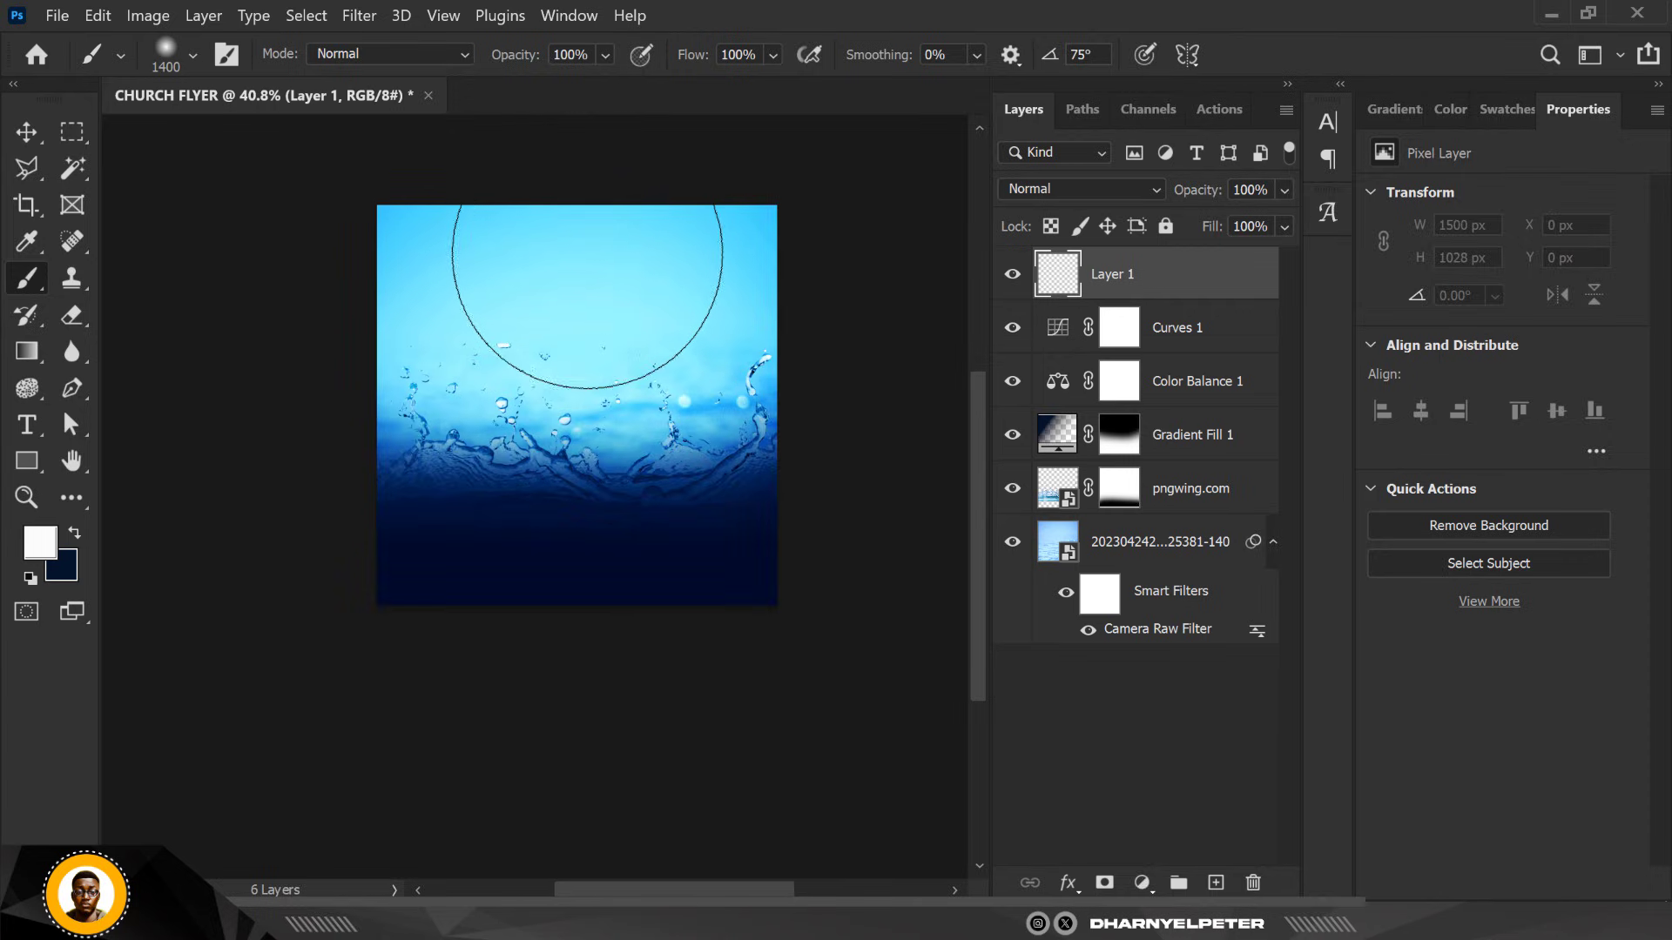
pyautogui.click(577, 194)
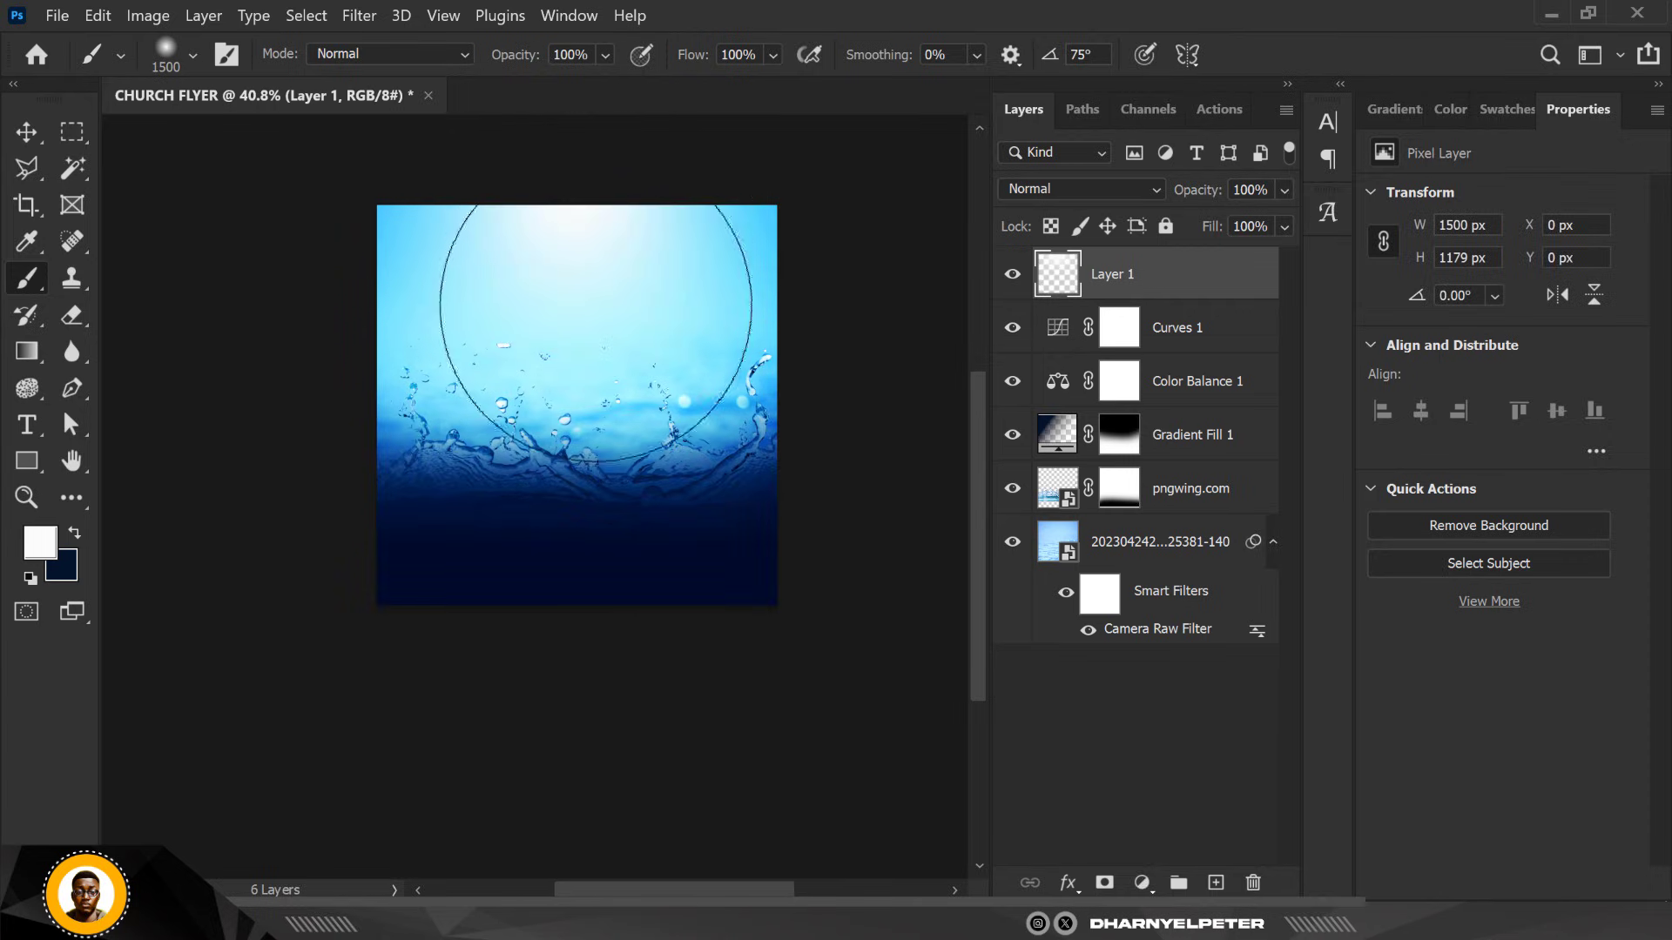
pyautogui.click(26, 132)
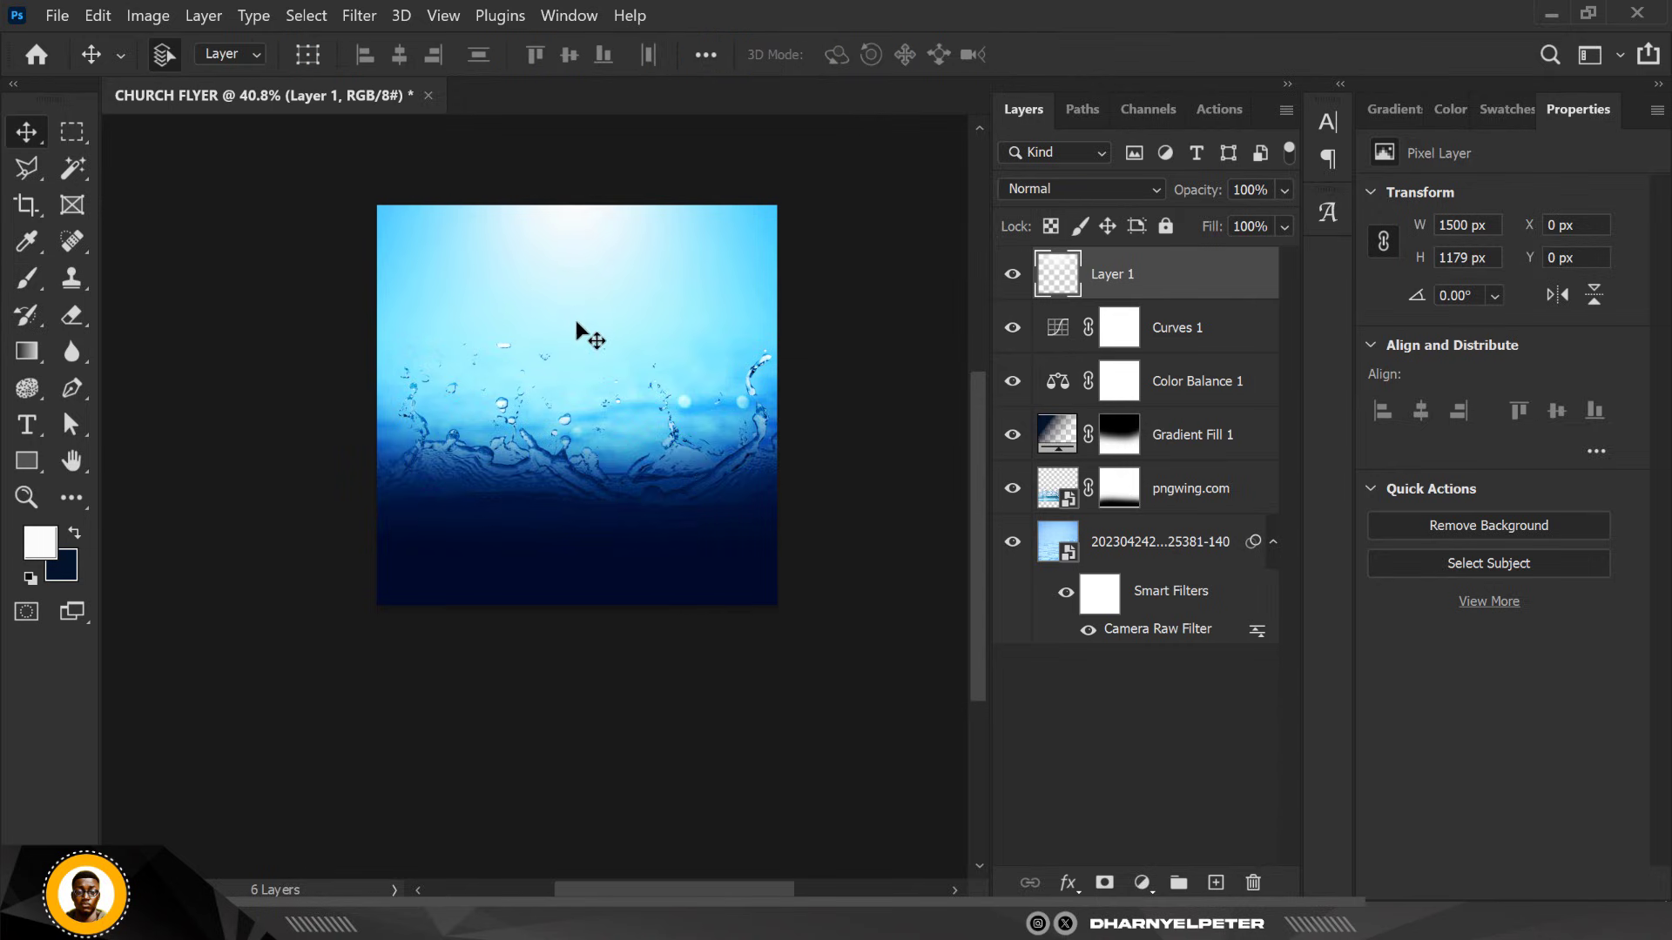
# Add a white point text reading "baptism" in TT Travels Next Trl Db at 4.17 pt above the splash
pyautogui.scroll(3, 642, 296)
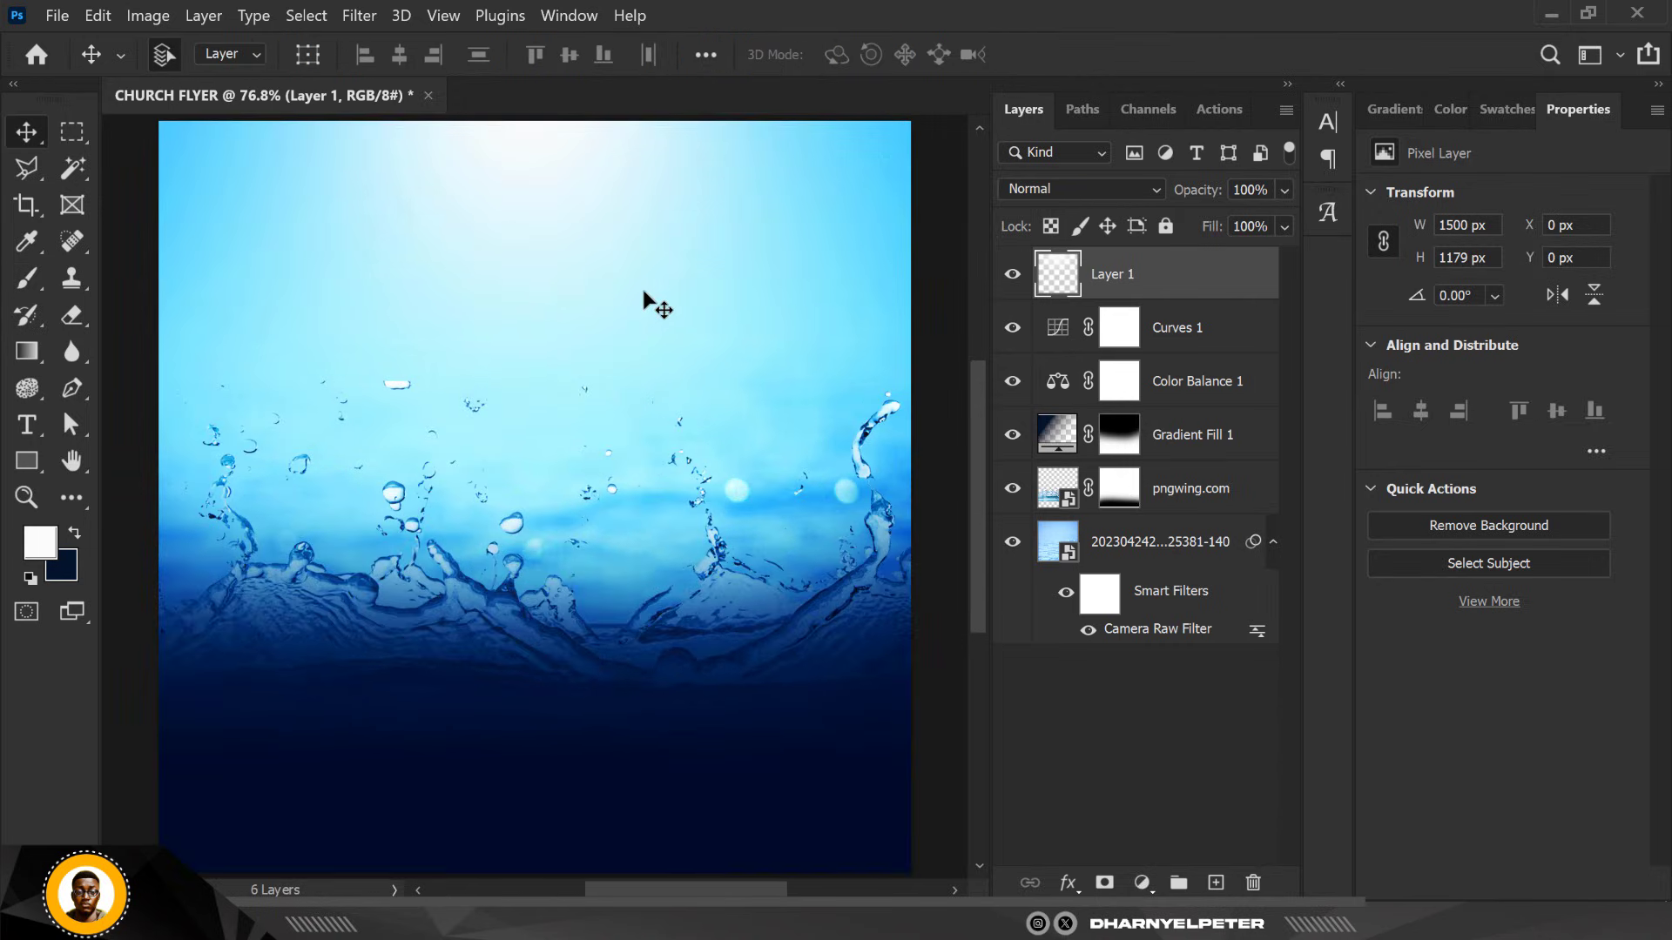
pyautogui.click(20, 426)
pyautogui.click(203, 425)
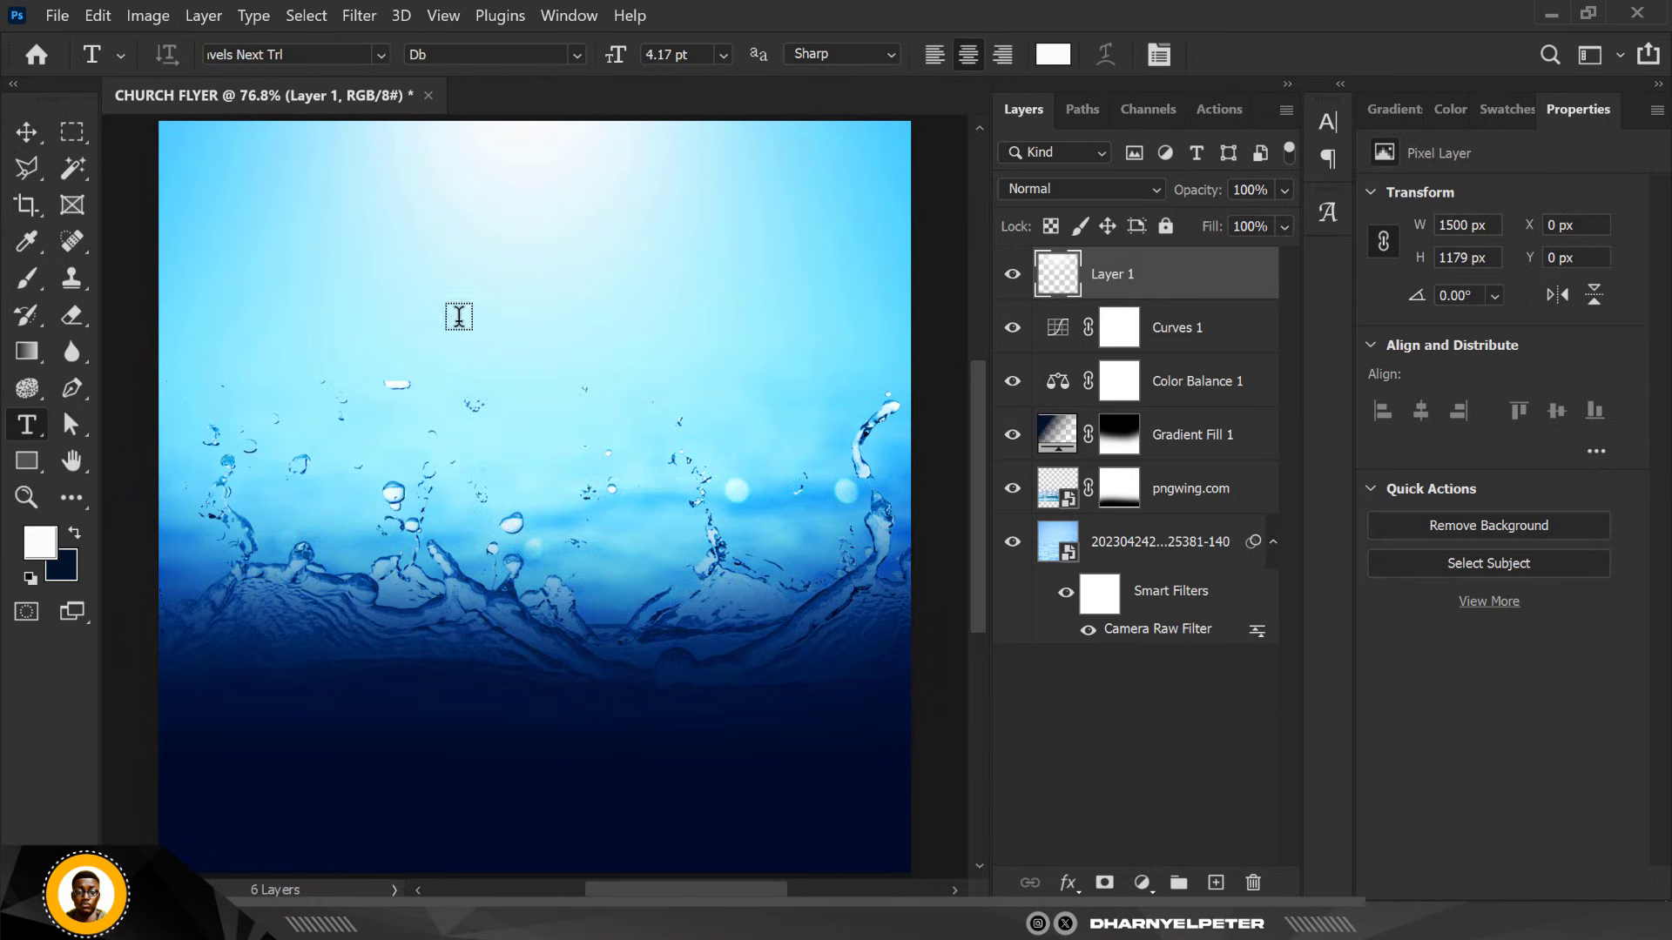
pyautogui.click(467, 304)
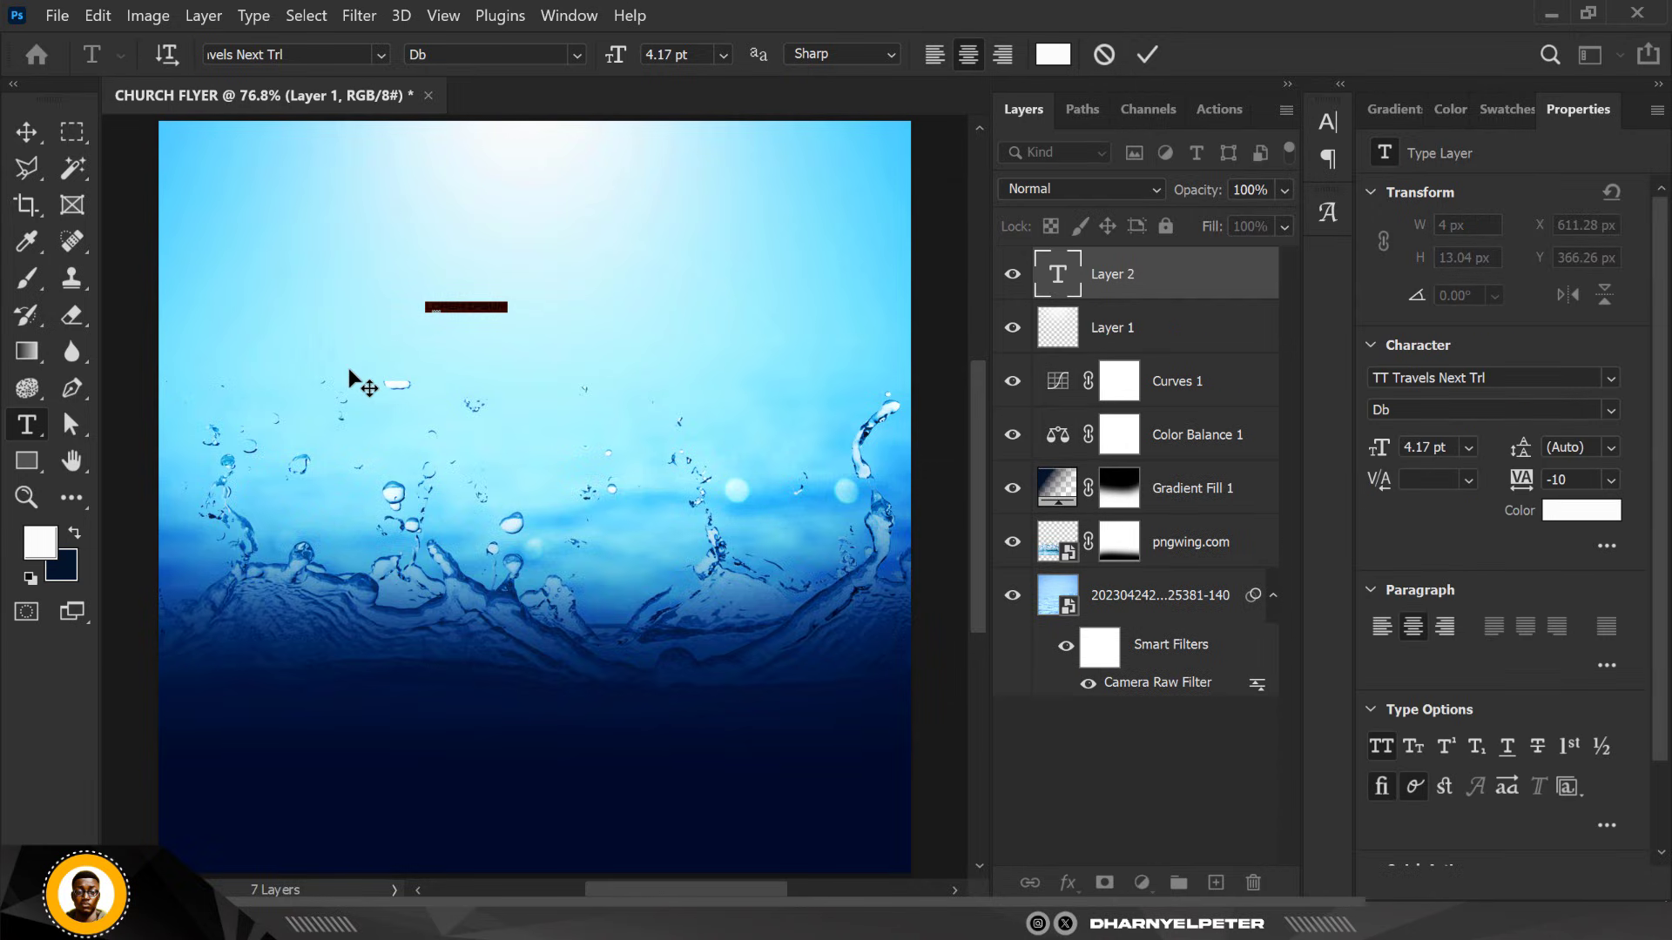
pyautogui.press('BackSpace')
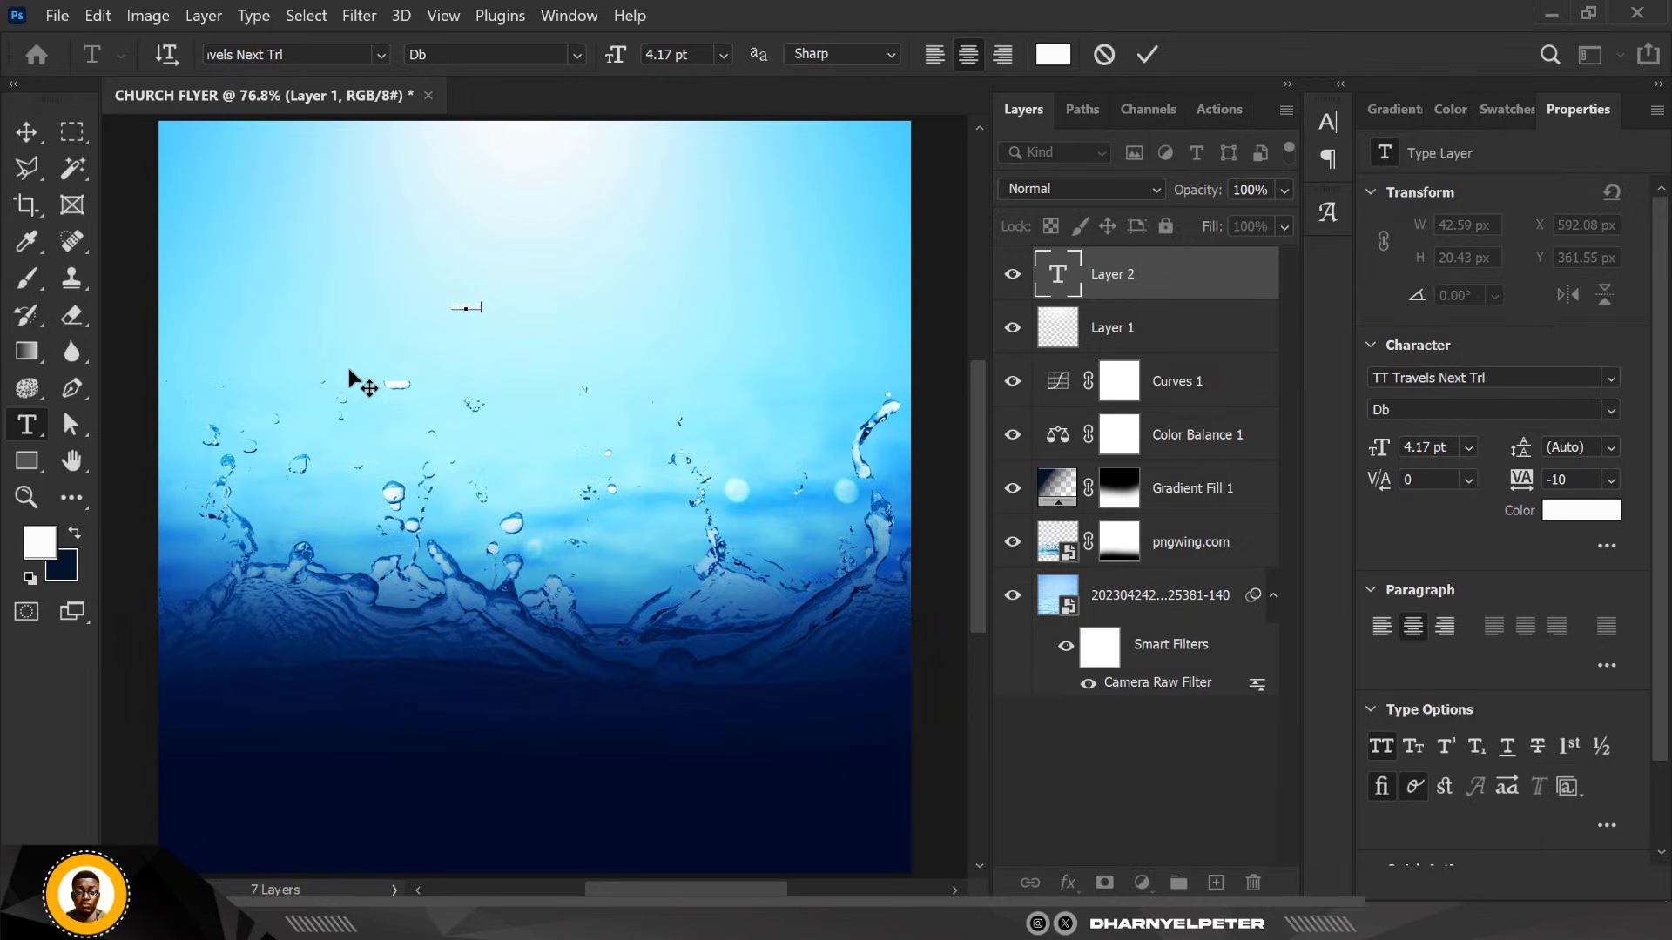
pyautogui.write('CHURCH')
pyautogui.click(27, 132)
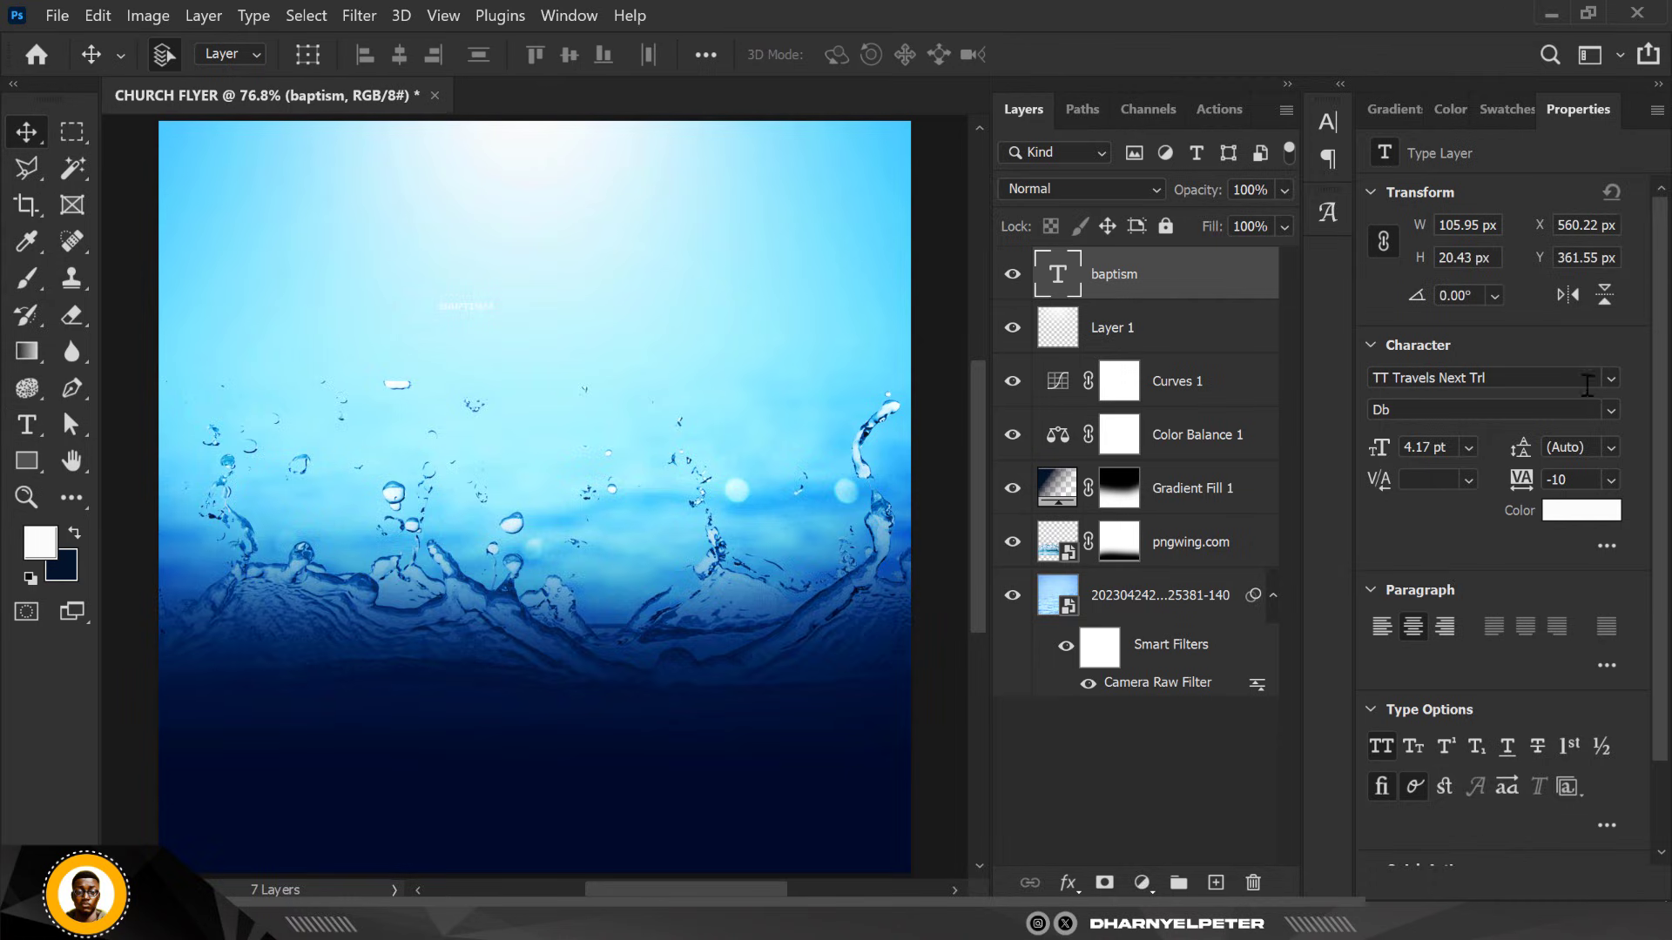
# Scale the BAPTISM text up to about 26.78 pt and move it near the horizontal centre above the splash
pyautogui.hotkey('ctrl', 't')
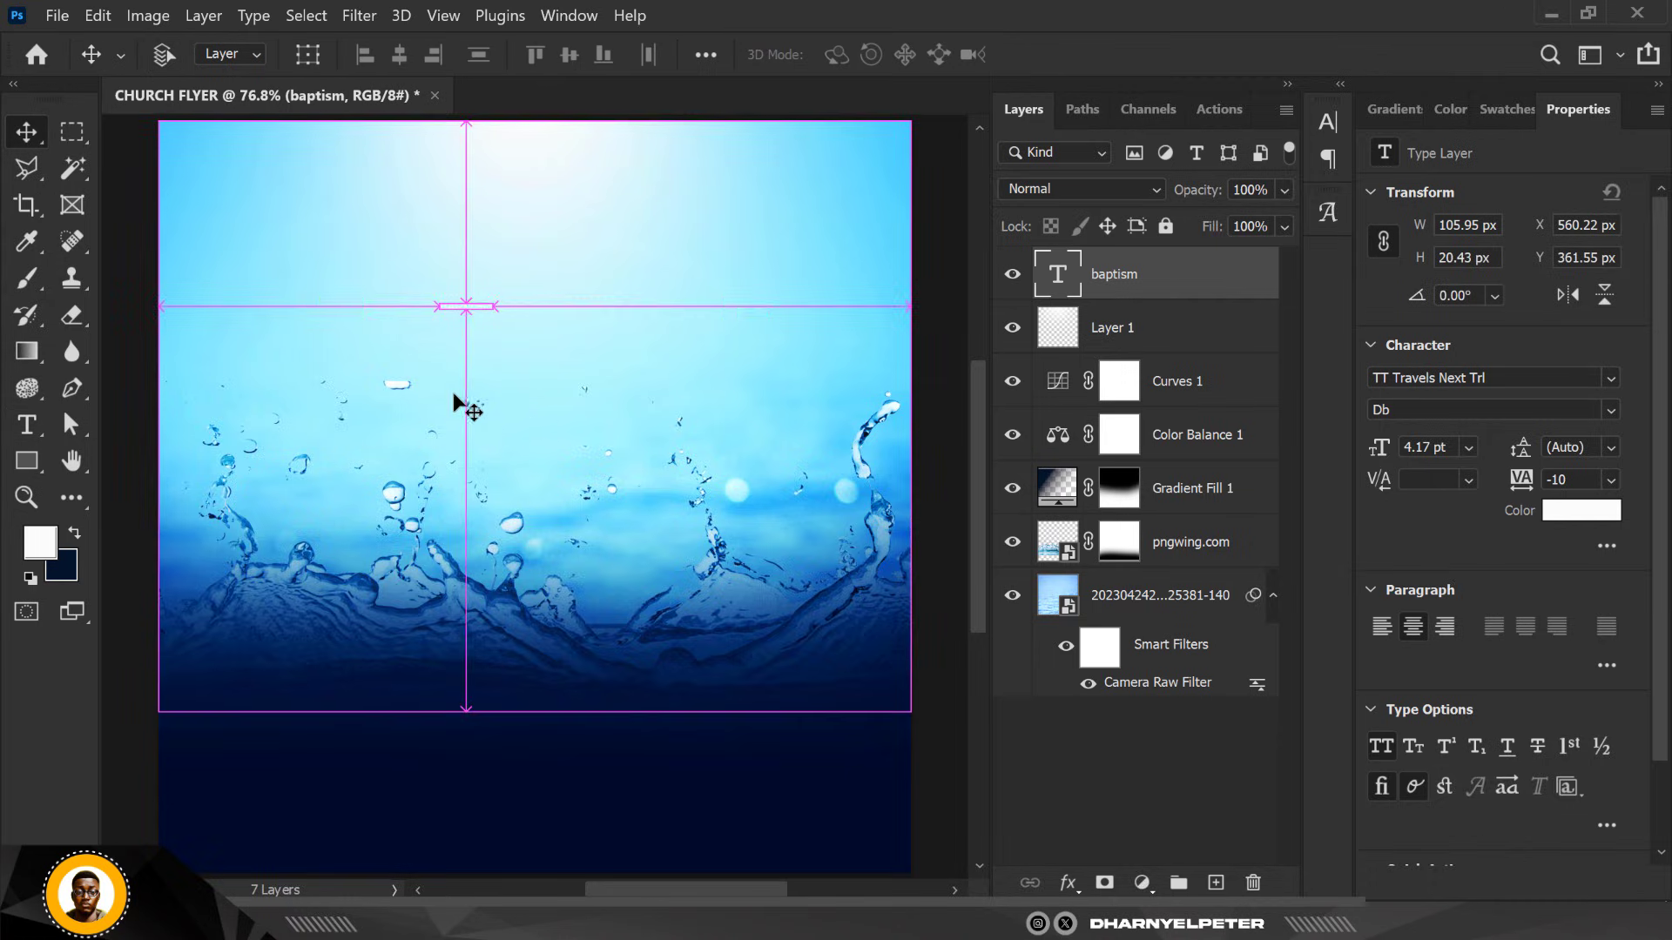
pyautogui.moveTo(490, 314); pyautogui.dragTo(772, 502)
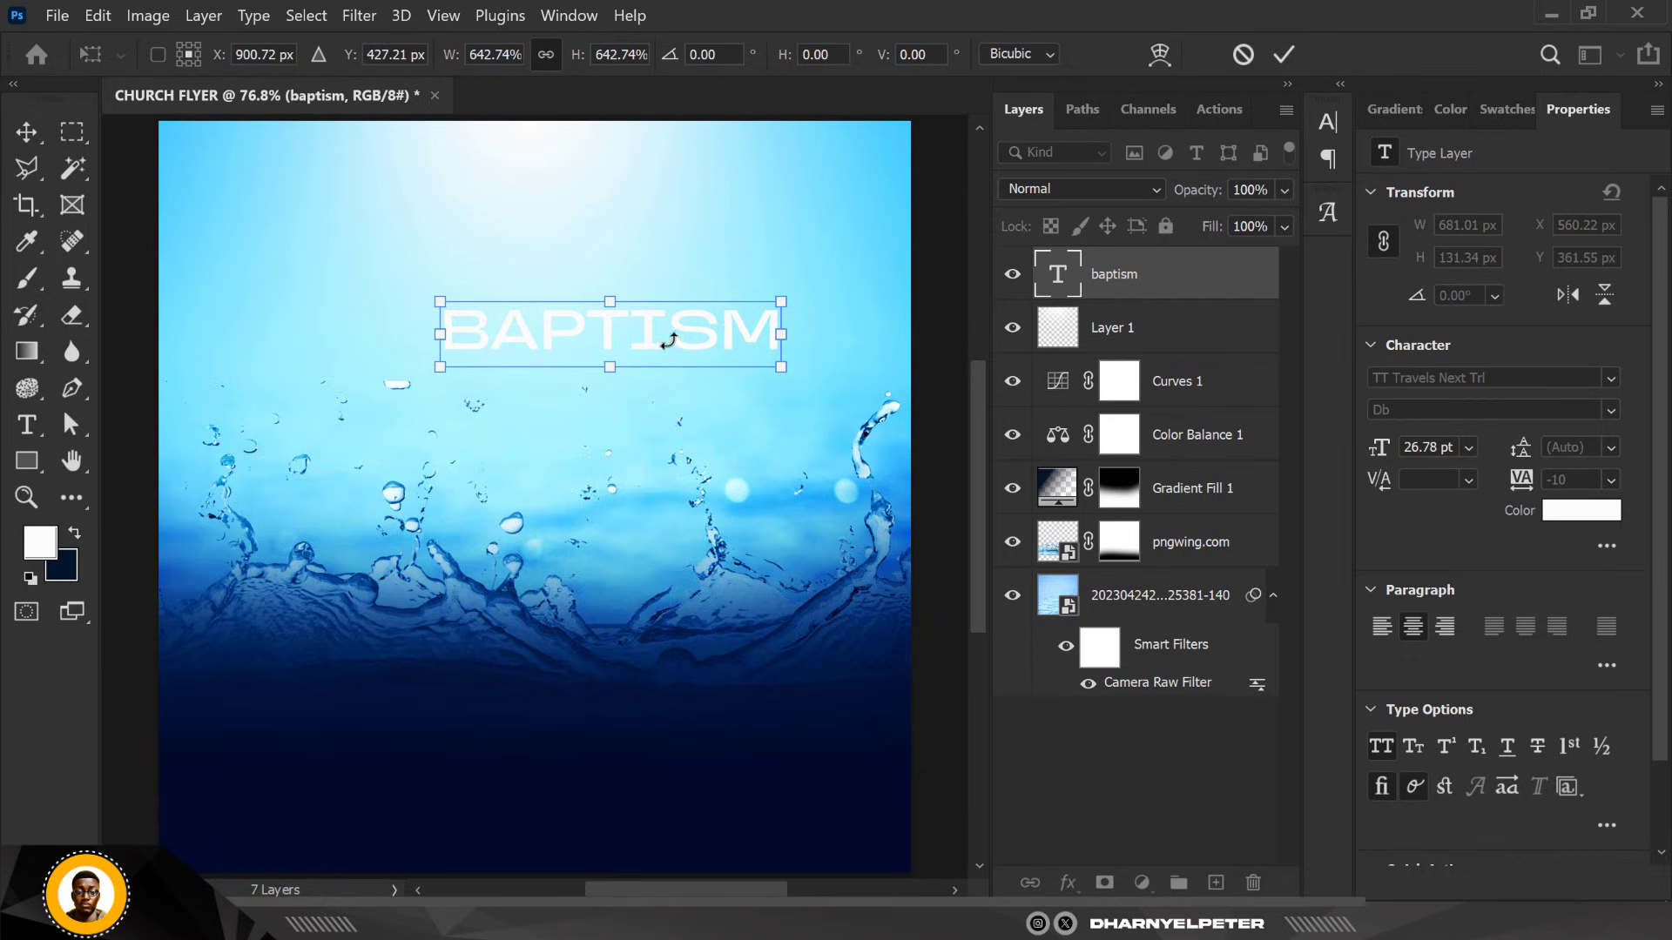
pyautogui.moveTo(694, 335); pyautogui.dragTo(635, 319)
pyautogui.press('Return')
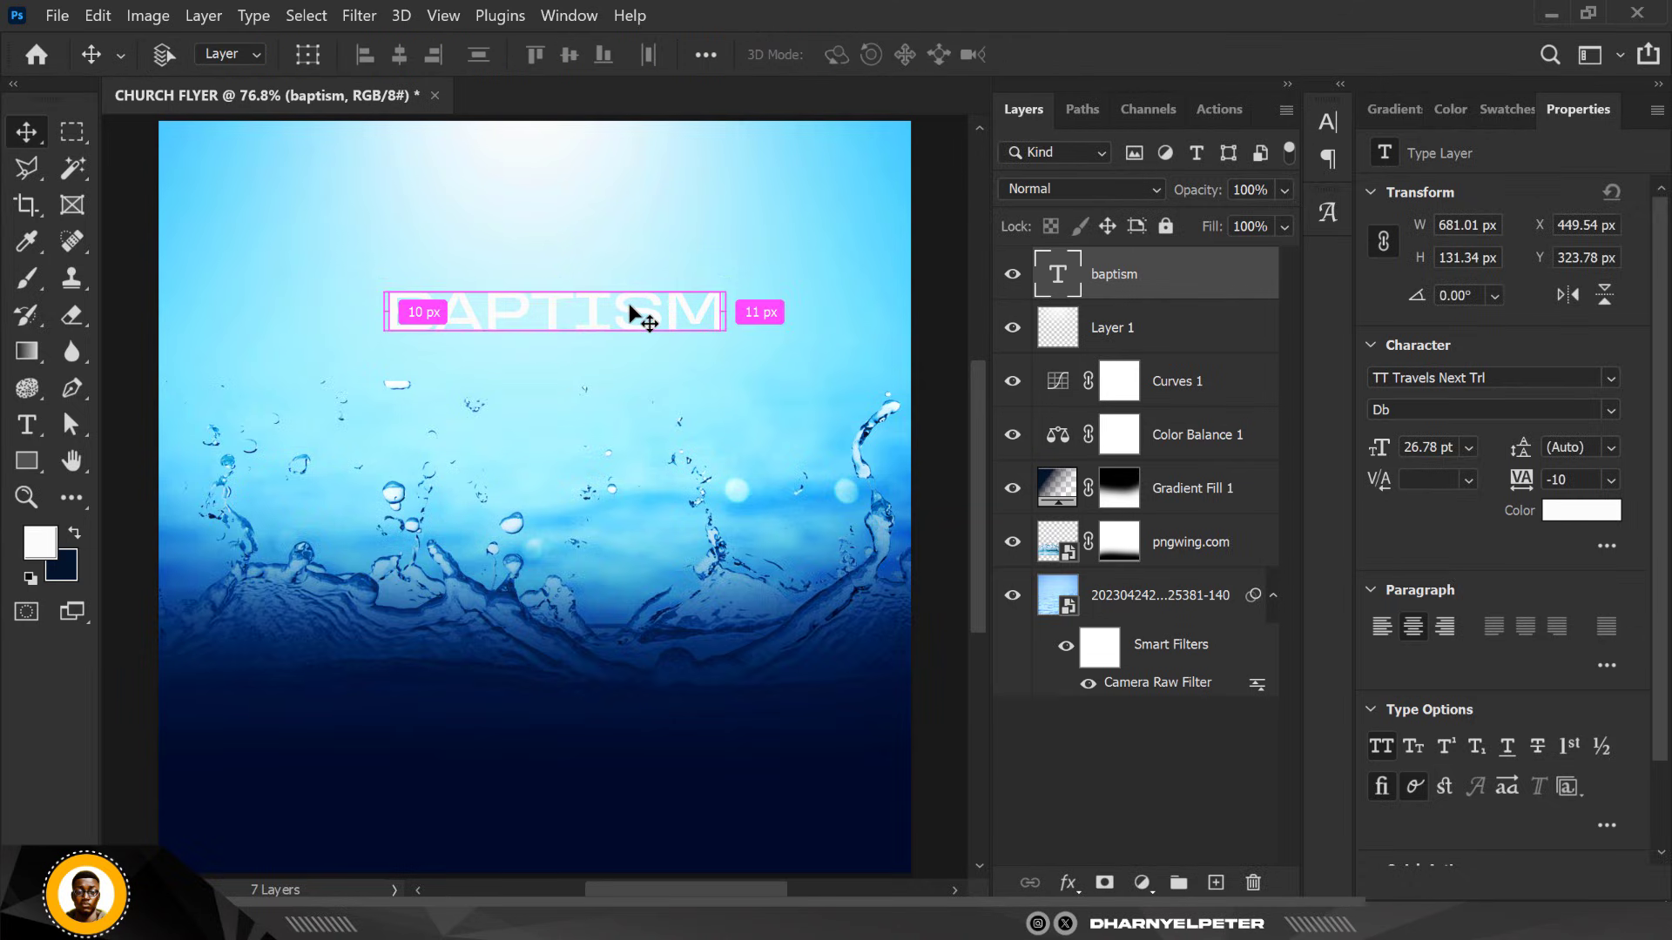
# Duplicate the BAPTISM text directly below the original and set the copy's font to Morganite SemiBold
pyautogui.hotkey('ctrl', 'j')
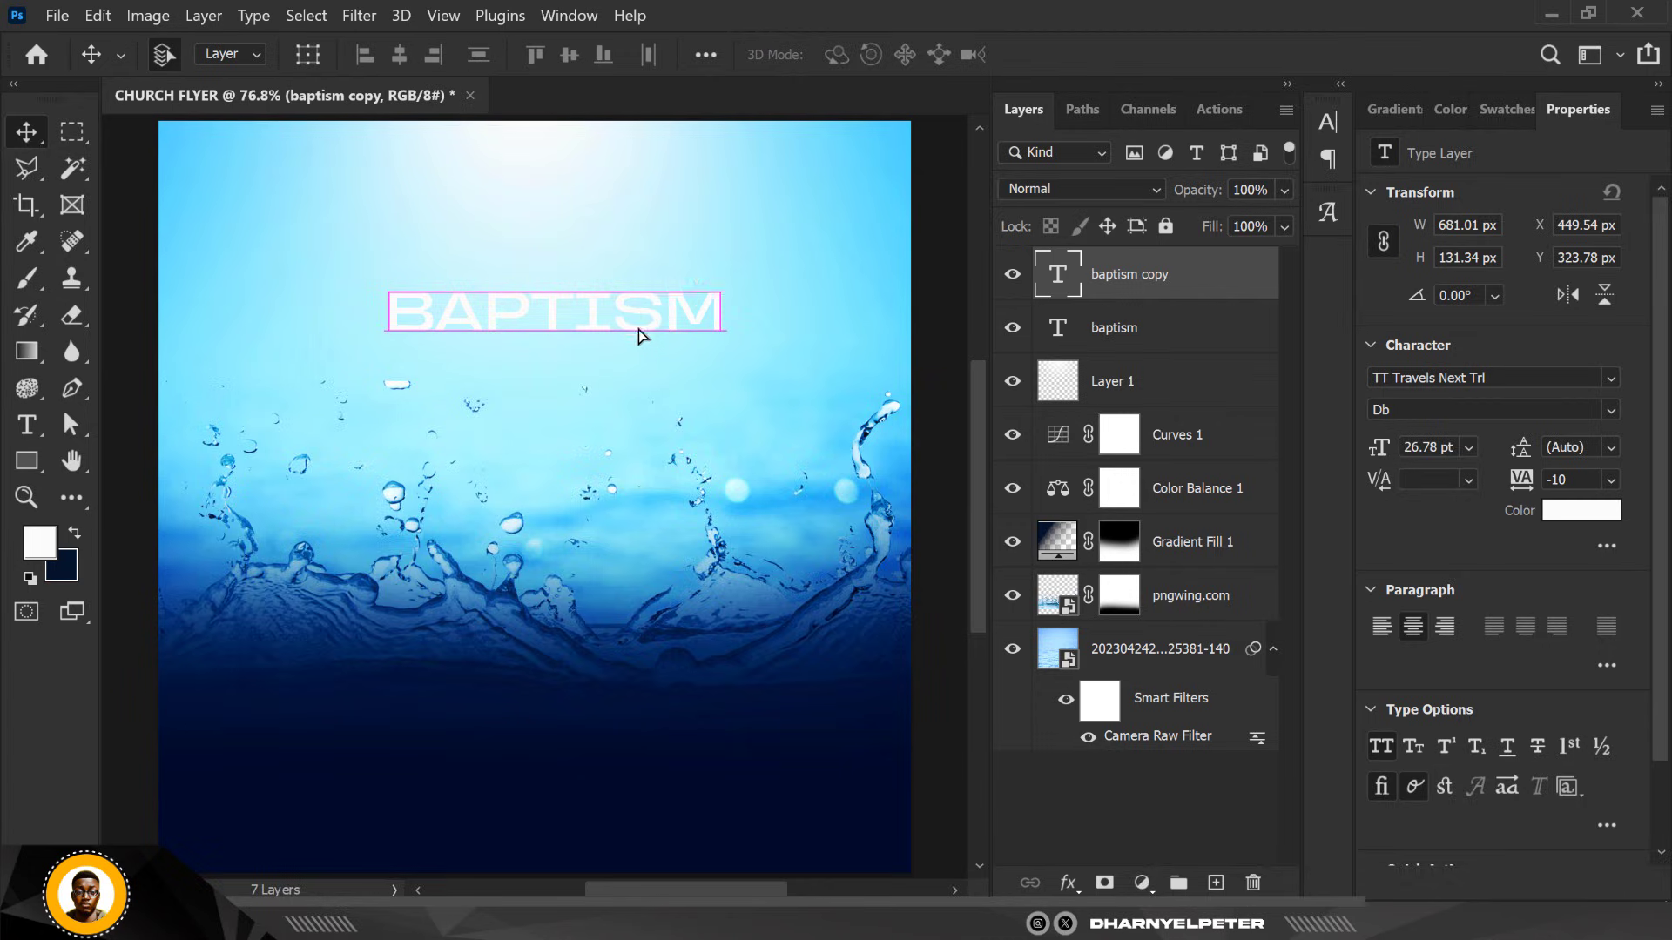
pyautogui.moveTo(638, 336); pyautogui.dragTo(631, 380)
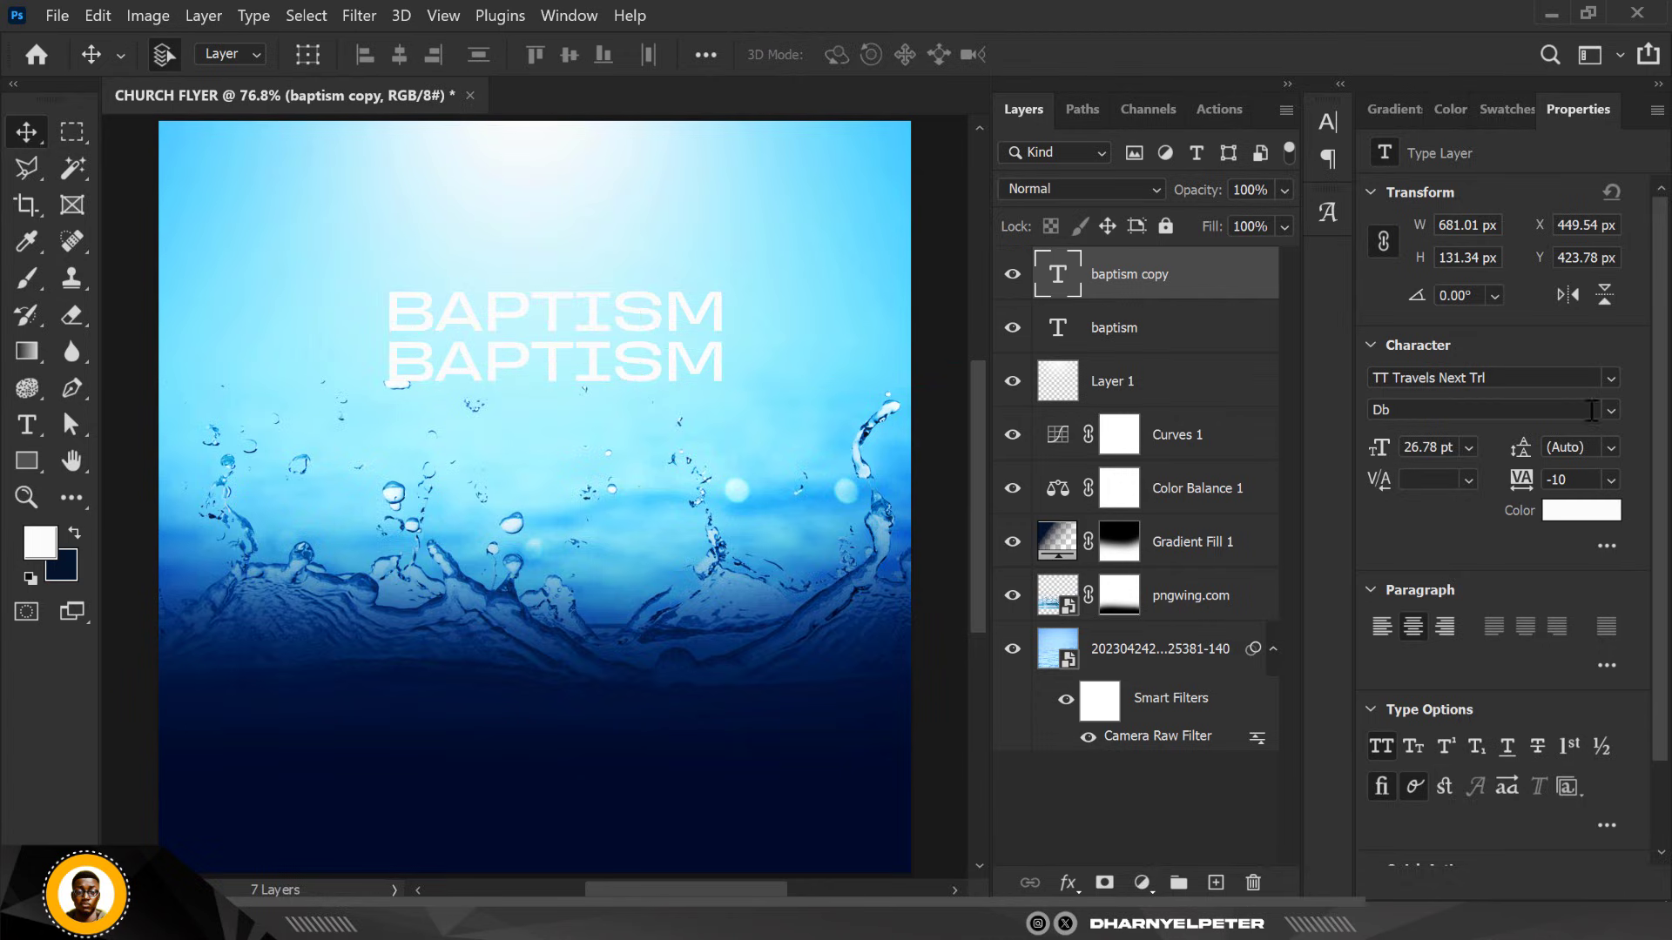
pyautogui.click(1610, 374)
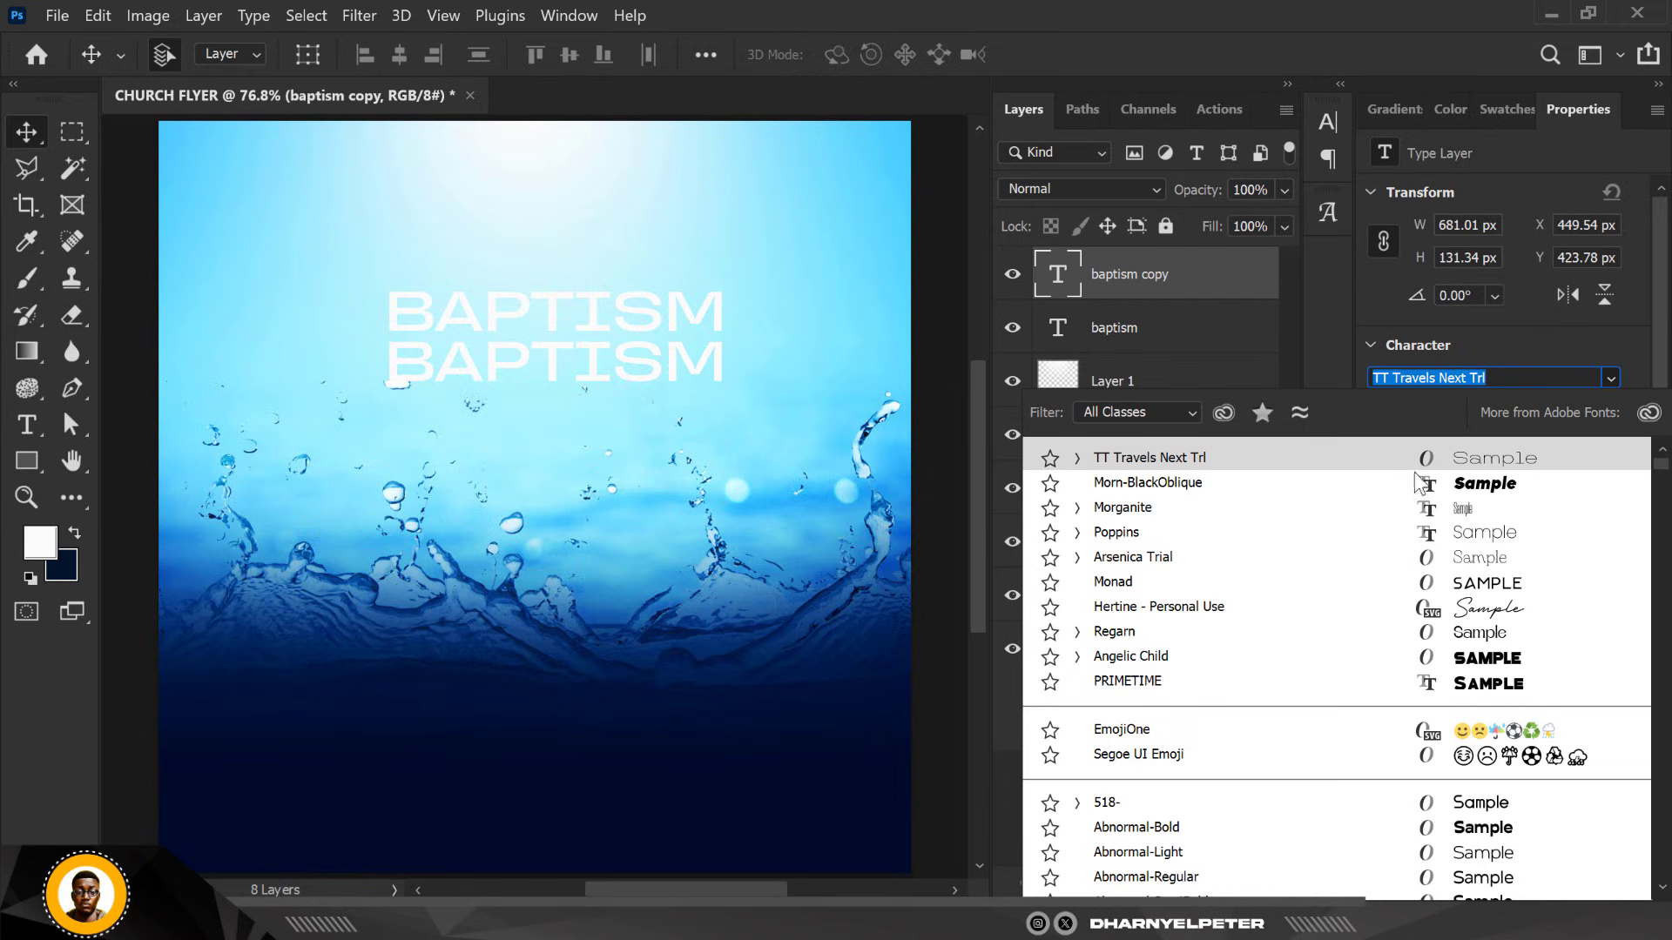
pyautogui.press('Down')
pyautogui.click(1078, 509)
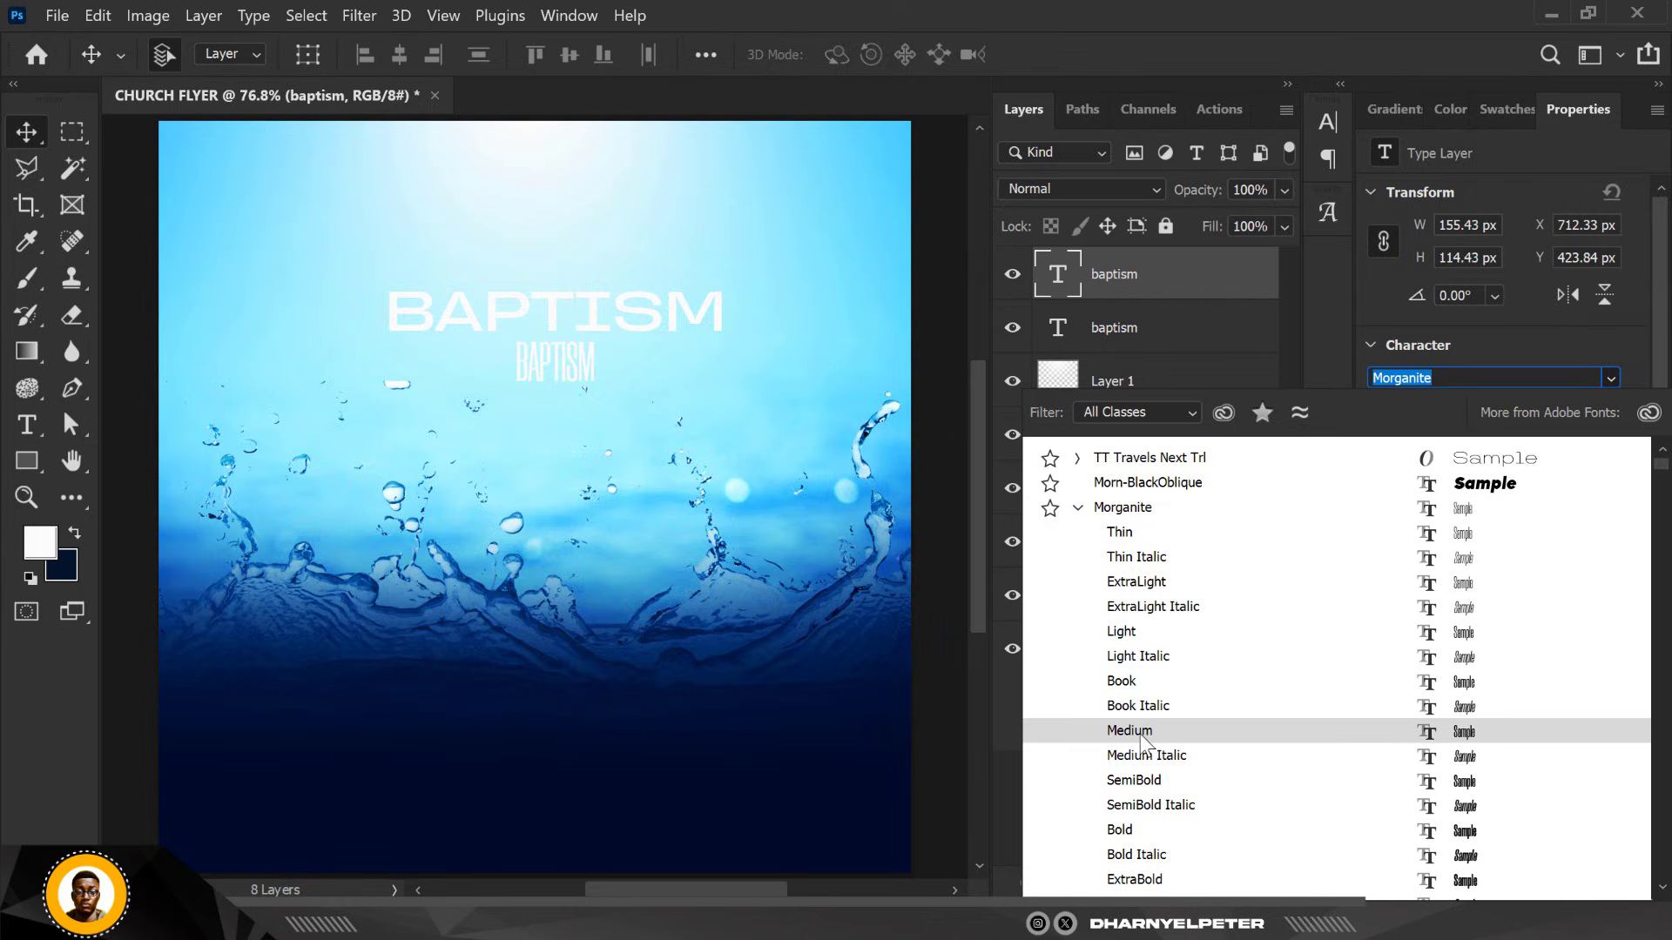
pyautogui.click(1134, 780)
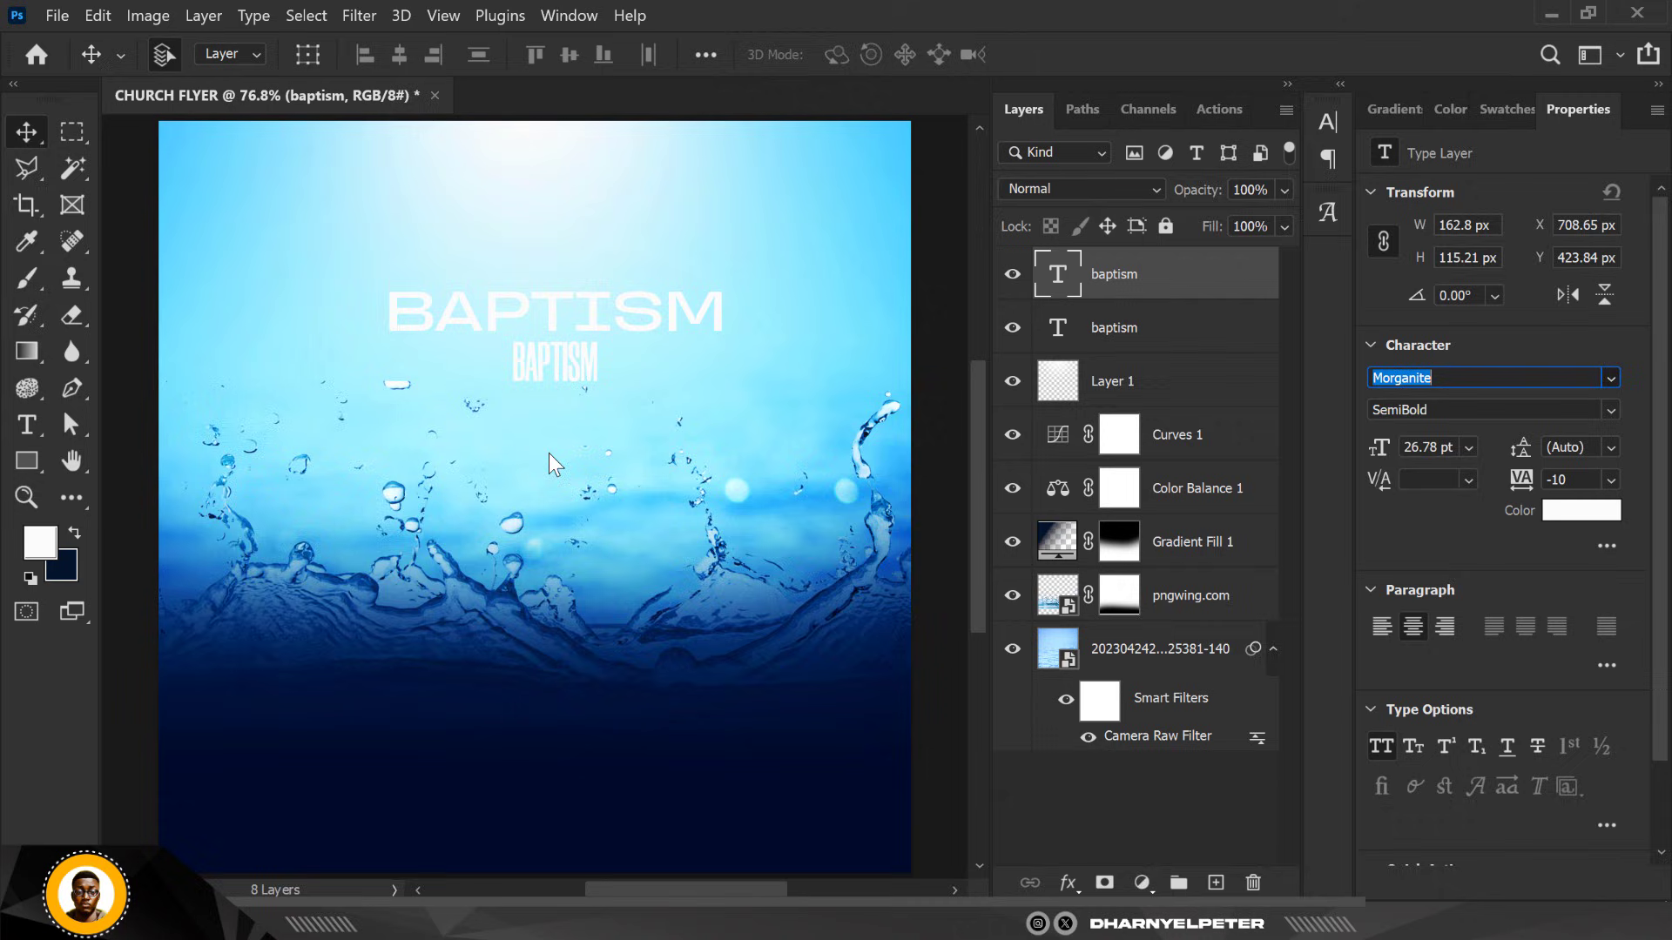
# Enlarge the lower BAPTISM text to about 143.81 pt, centred on the canvas, and raise the small BAPTISM line to clear it
pyautogui.click(559, 373)
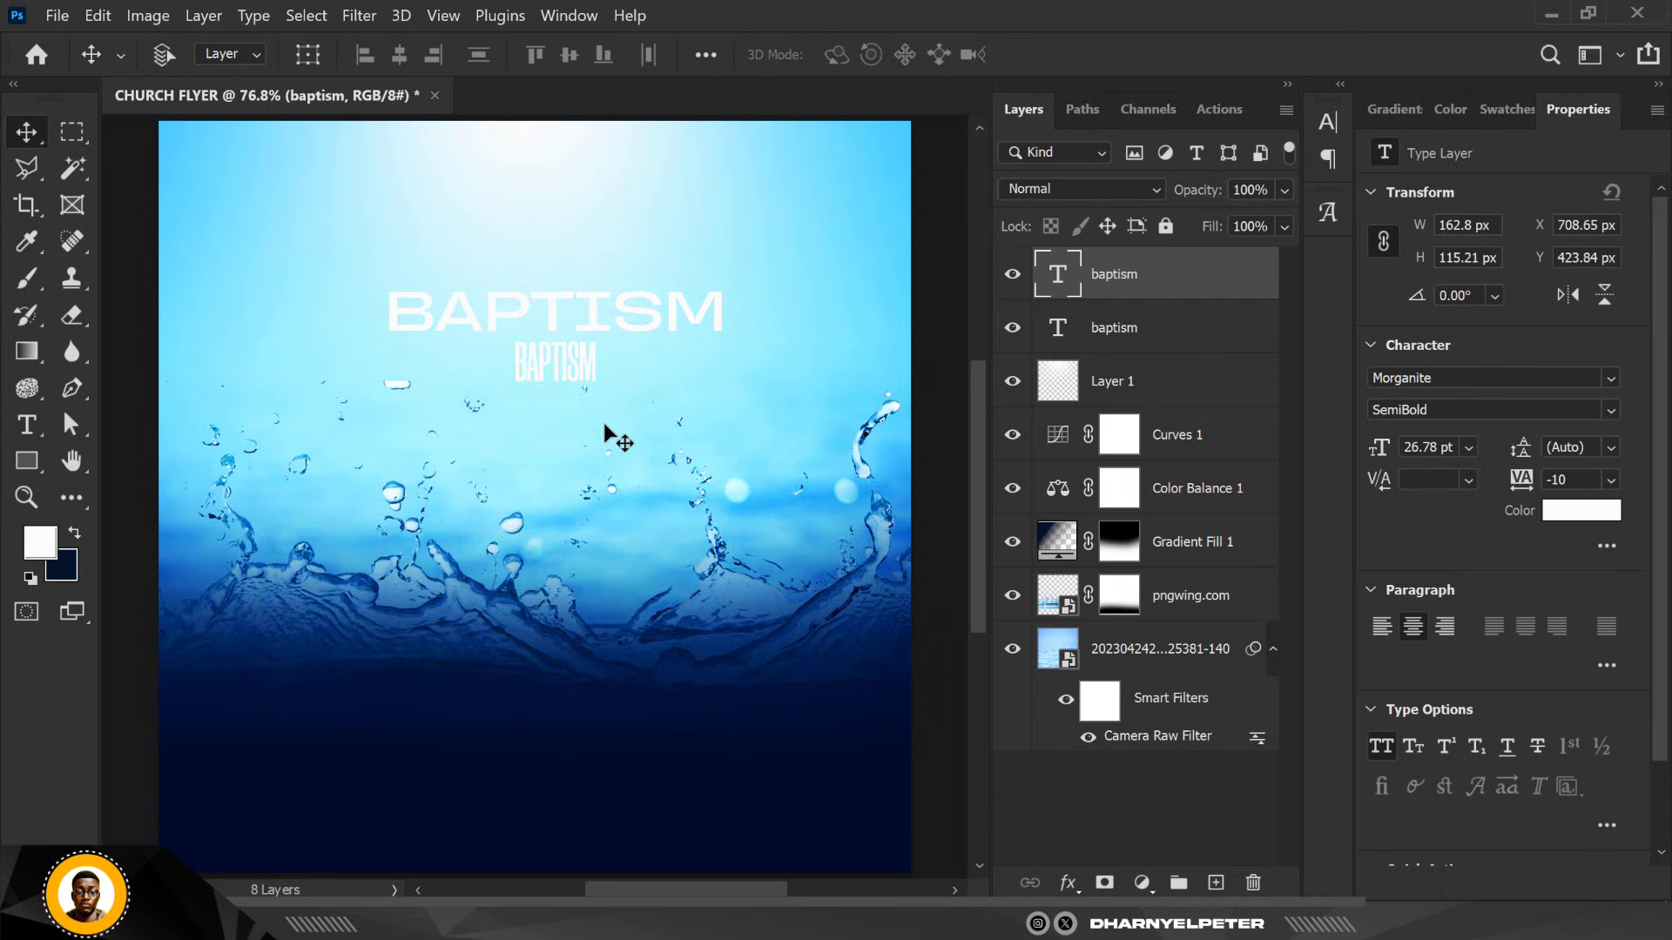
pyautogui.moveTo(606, 426)
pyautogui.mouseDown()
pyautogui.moveTo(694, 459)
pyautogui.moveTo(770, 522)
pyautogui.moveTo(602, 409)
pyautogui.moveTo(626, 352)
pyautogui.moveTo(618, 444)
pyautogui.mouseUp()
pyautogui.hotkey('ctrl', 't')
pyautogui.moveTo(727, 585); pyautogui.dragTo(753, 602)
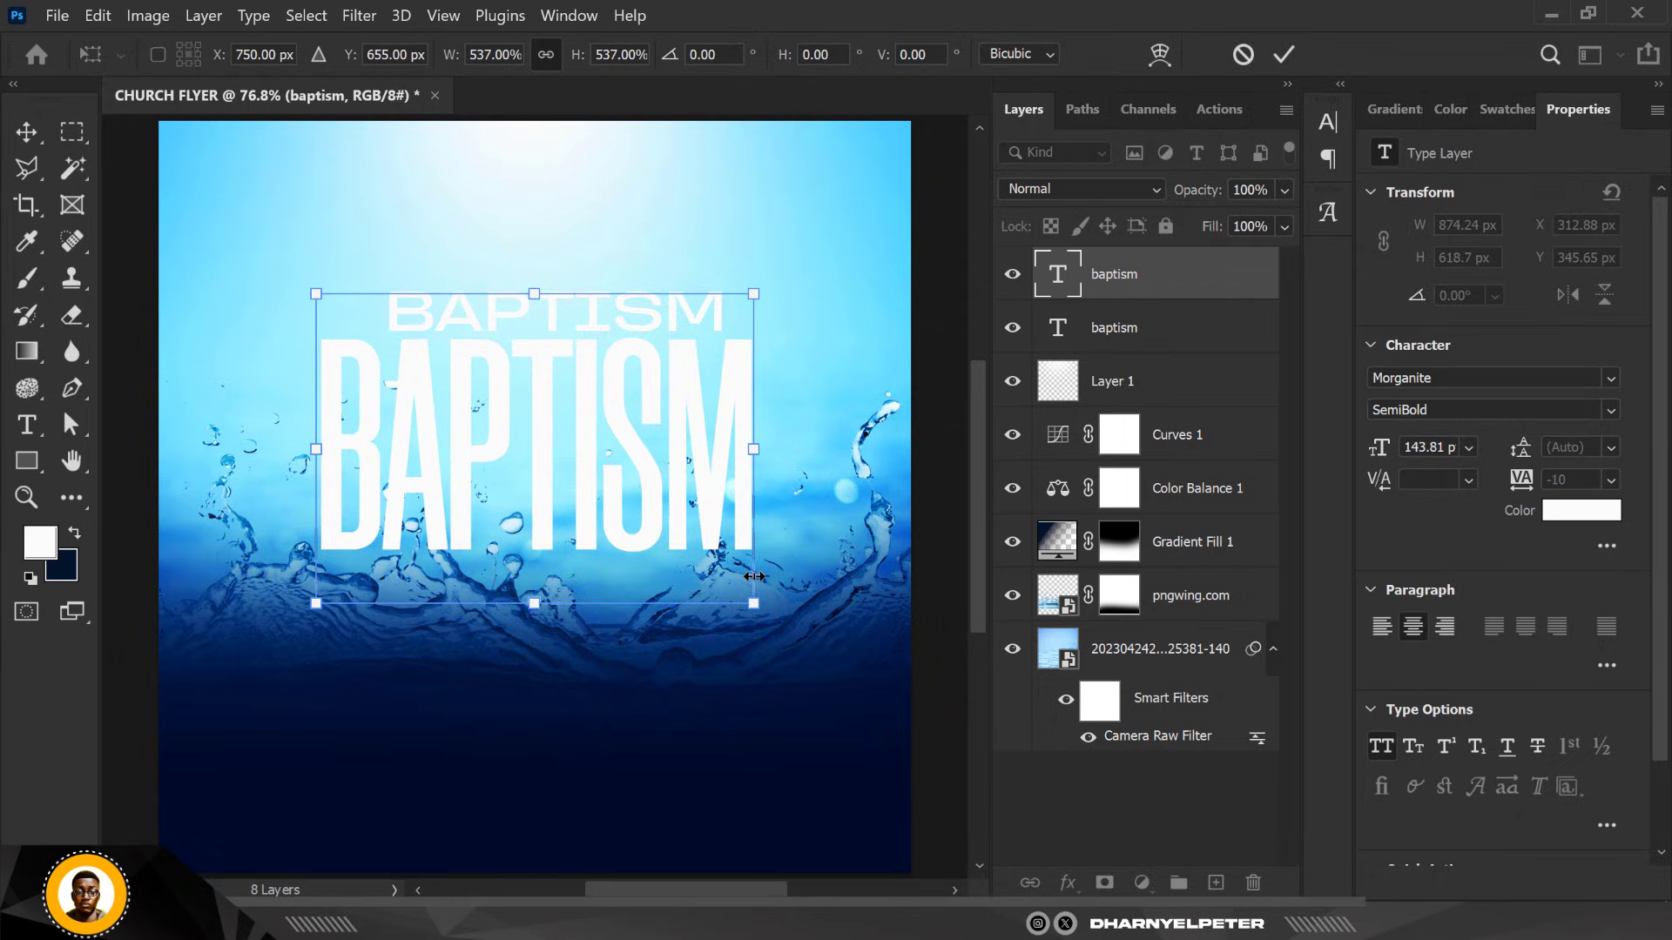
pyautogui.press('Return')
pyautogui.scroll(-2, 552, 362)
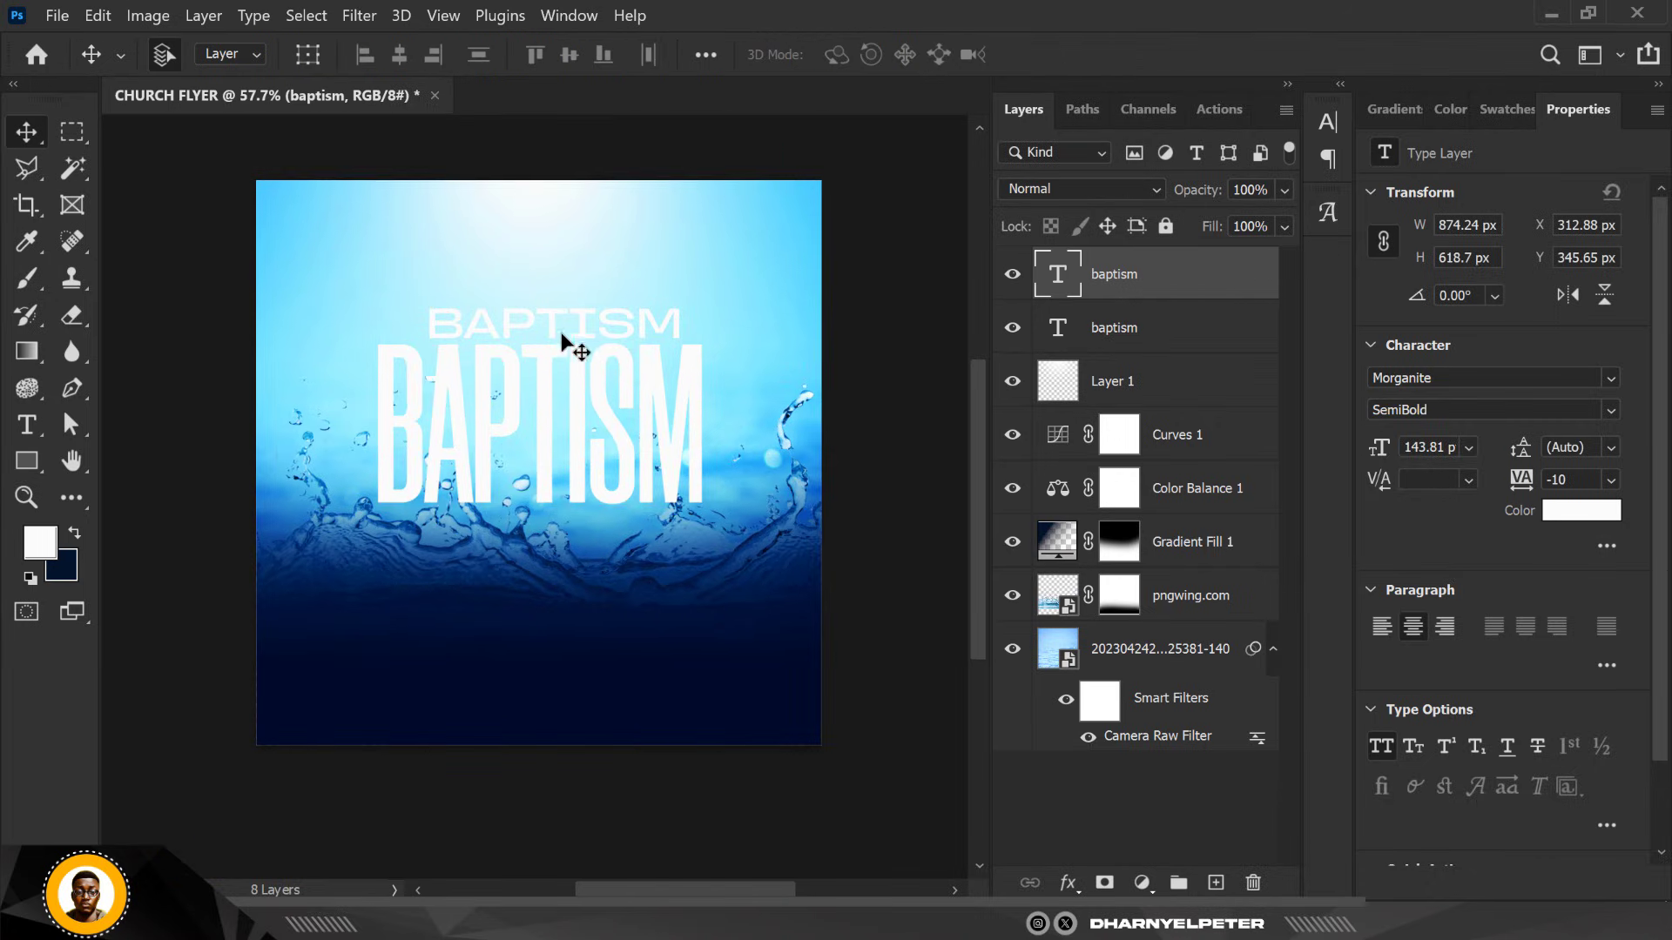
pyautogui.moveTo(557, 319); pyautogui.dragTo(546, 391)
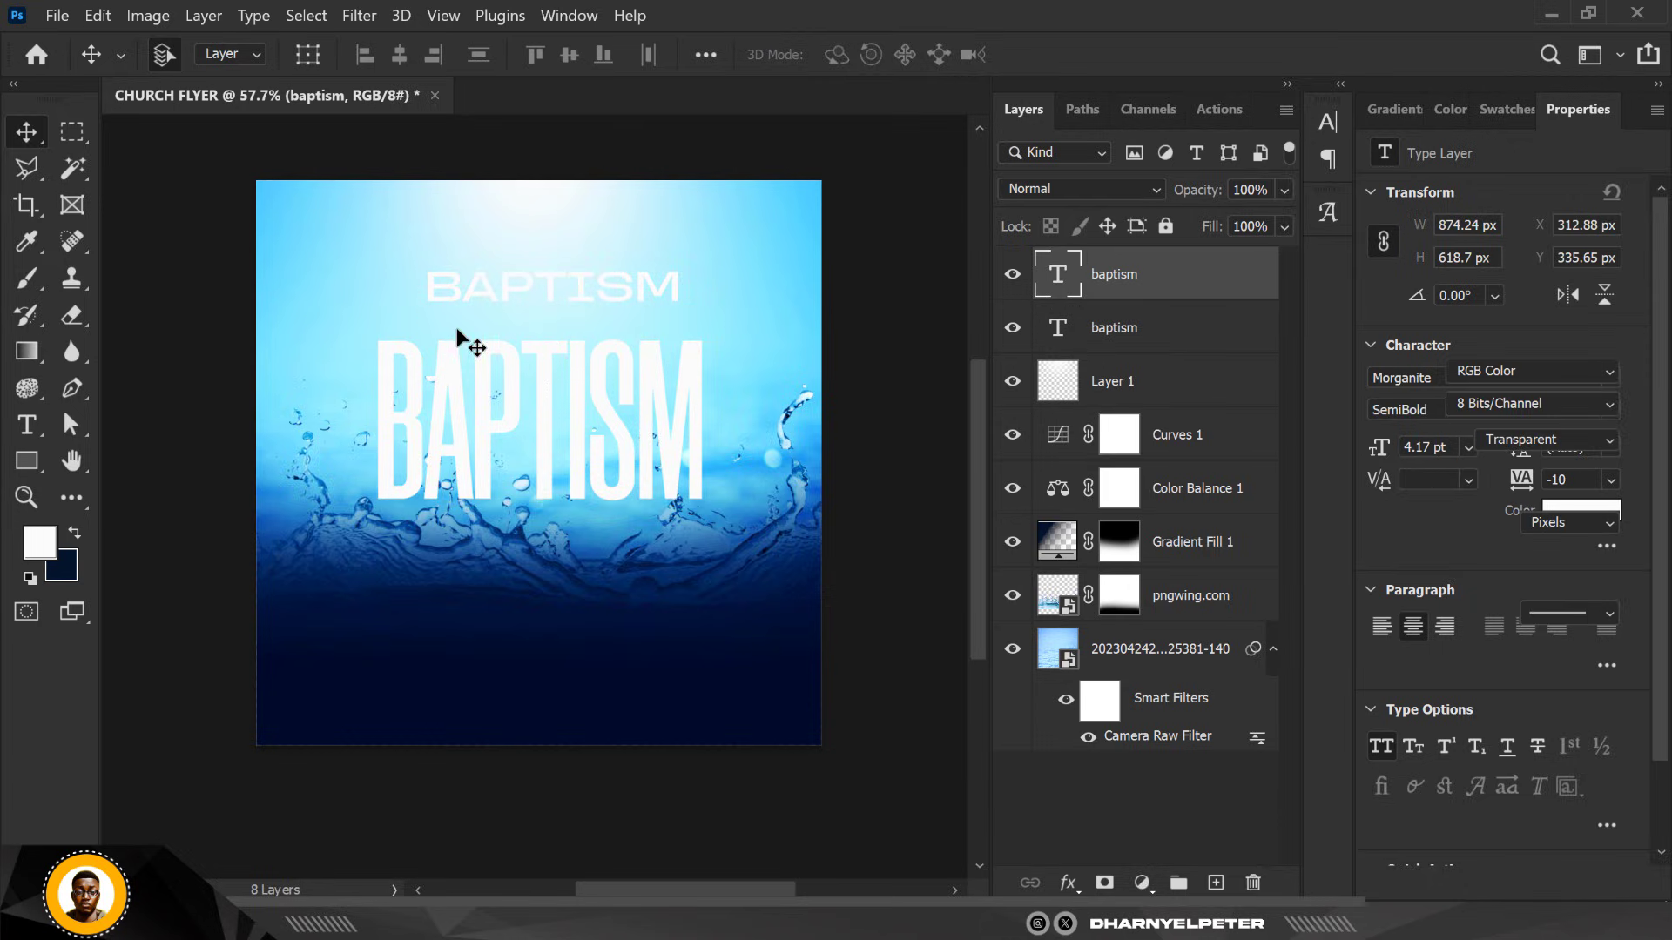
# Duplicate the large BAPTISM text directly beneath itself and change the copy's wording to "sunday"
pyautogui.moveTo(465, 359); pyautogui.dragTo(439, 527)
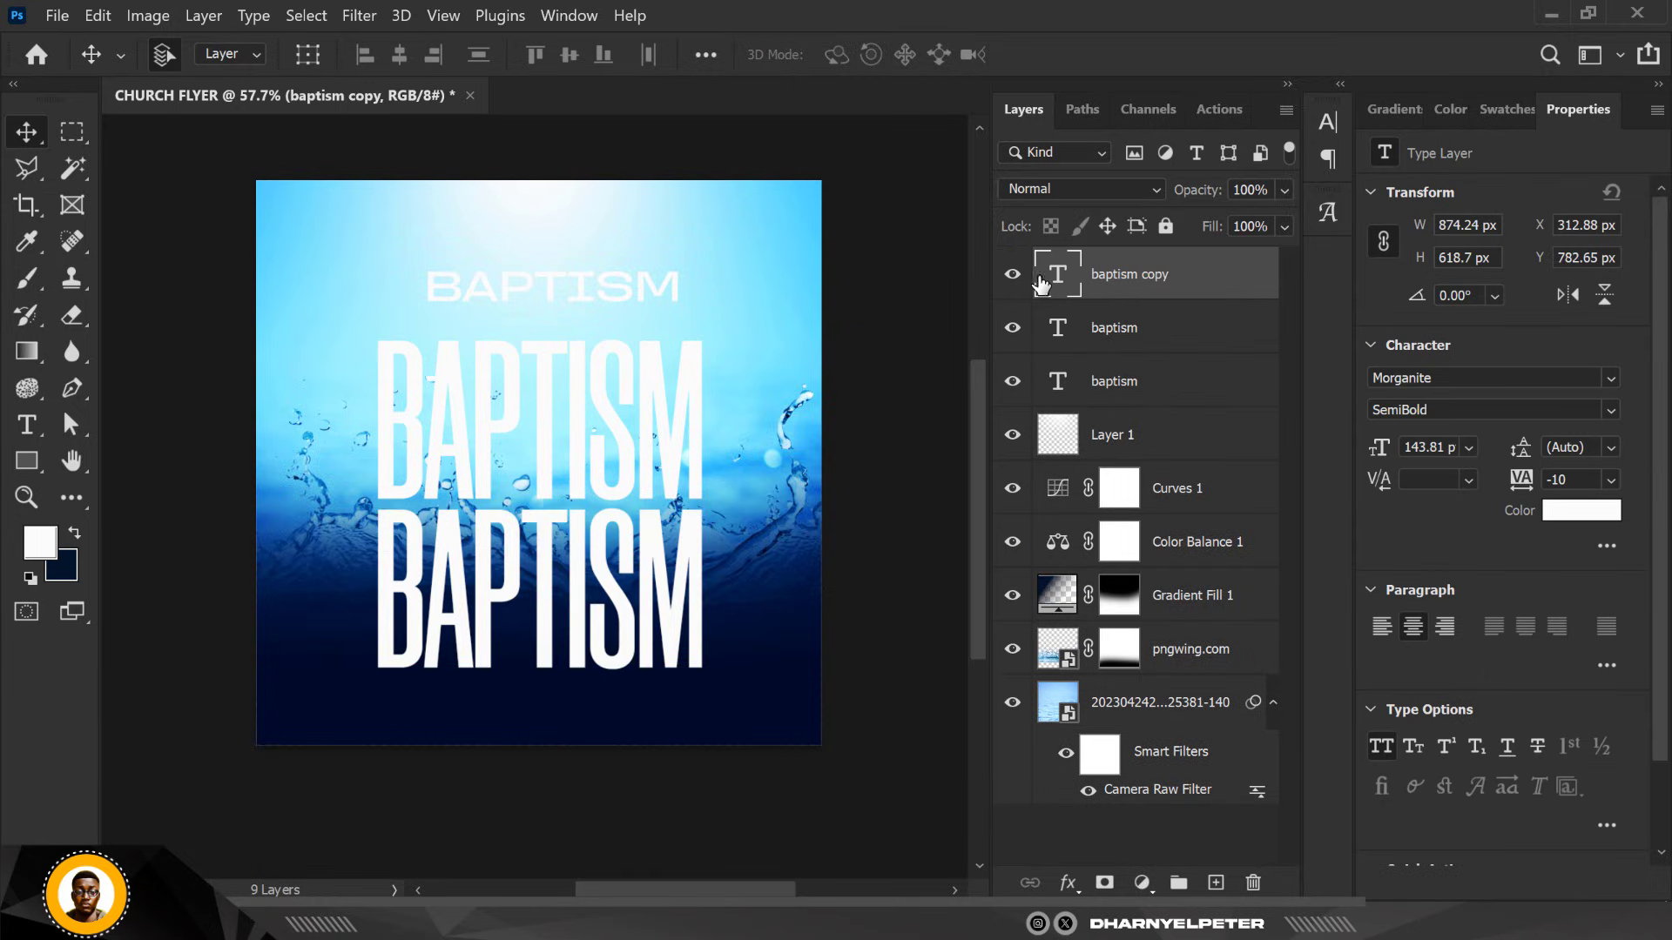
pyautogui.doubleClick(438, 526)
pyautogui.write('SUNDAY')
pyautogui.hotkey('ctrl', 'Return')
# Align SUNDAY with the left edge of BAPTISM, enlarge it to about 159.32 pt to match its width, and tighten the vertical gap
pyautogui.moveTo(603, 638); pyautogui.dragTo(601, 631)
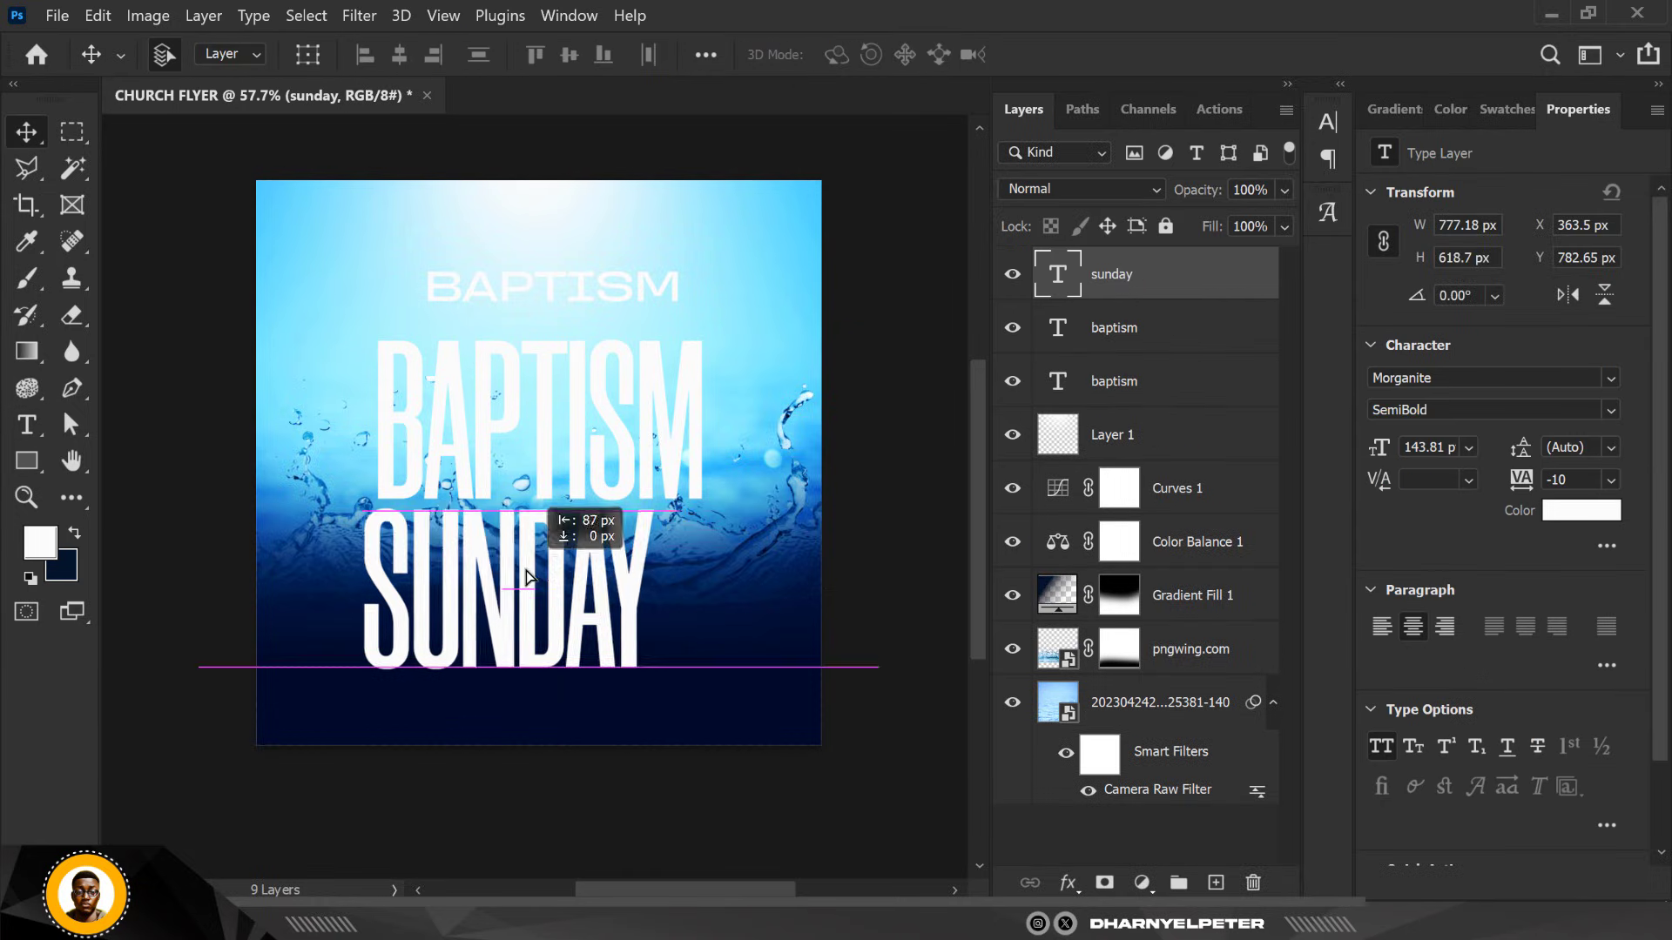
pyautogui.scroll(3, 527, 518)
pyautogui.hotkey('ctrl', 't')
pyautogui.moveTo(722, 735); pyautogui.dragTo(769, 717)
pyautogui.press('Return')
pyautogui.hotkey('shift', 'Up')
pyautogui.hotkey('shift', 'Up')
pyautogui.hotkey('shift', 'Down')
pyautogui.scroll(-3, 711, 480)
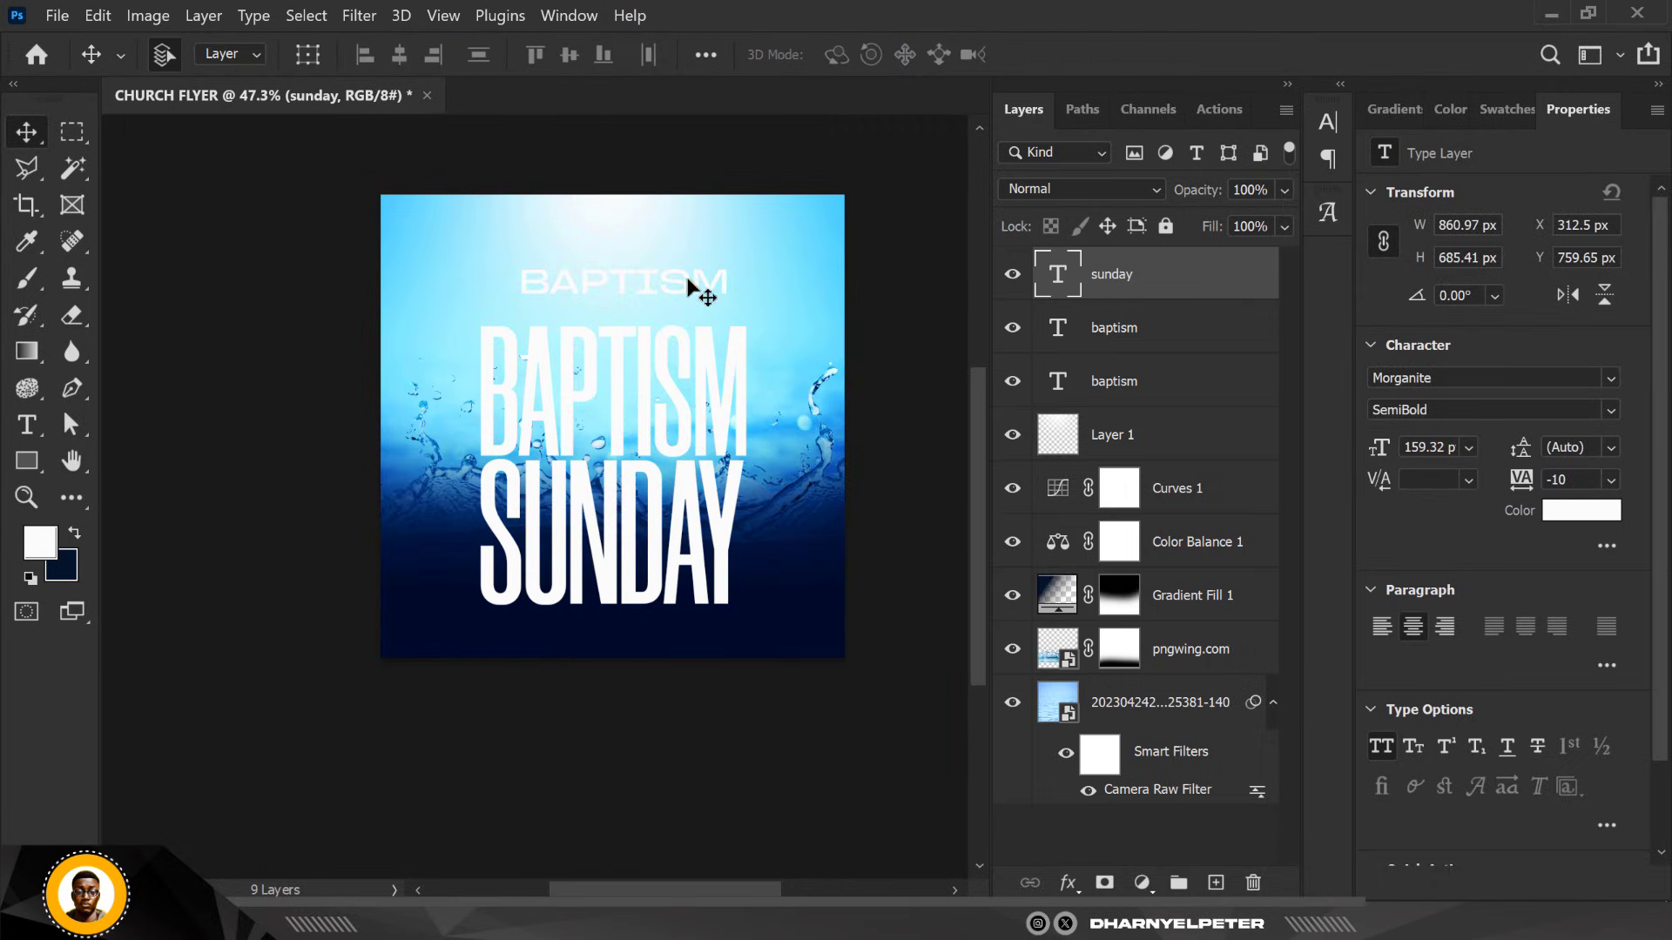
# Move the small BAPTISM line slightly higher above the large title
pyautogui.moveTo(691, 279); pyautogui.dragTo(691, 259)
pyautogui.click(1144, 348)
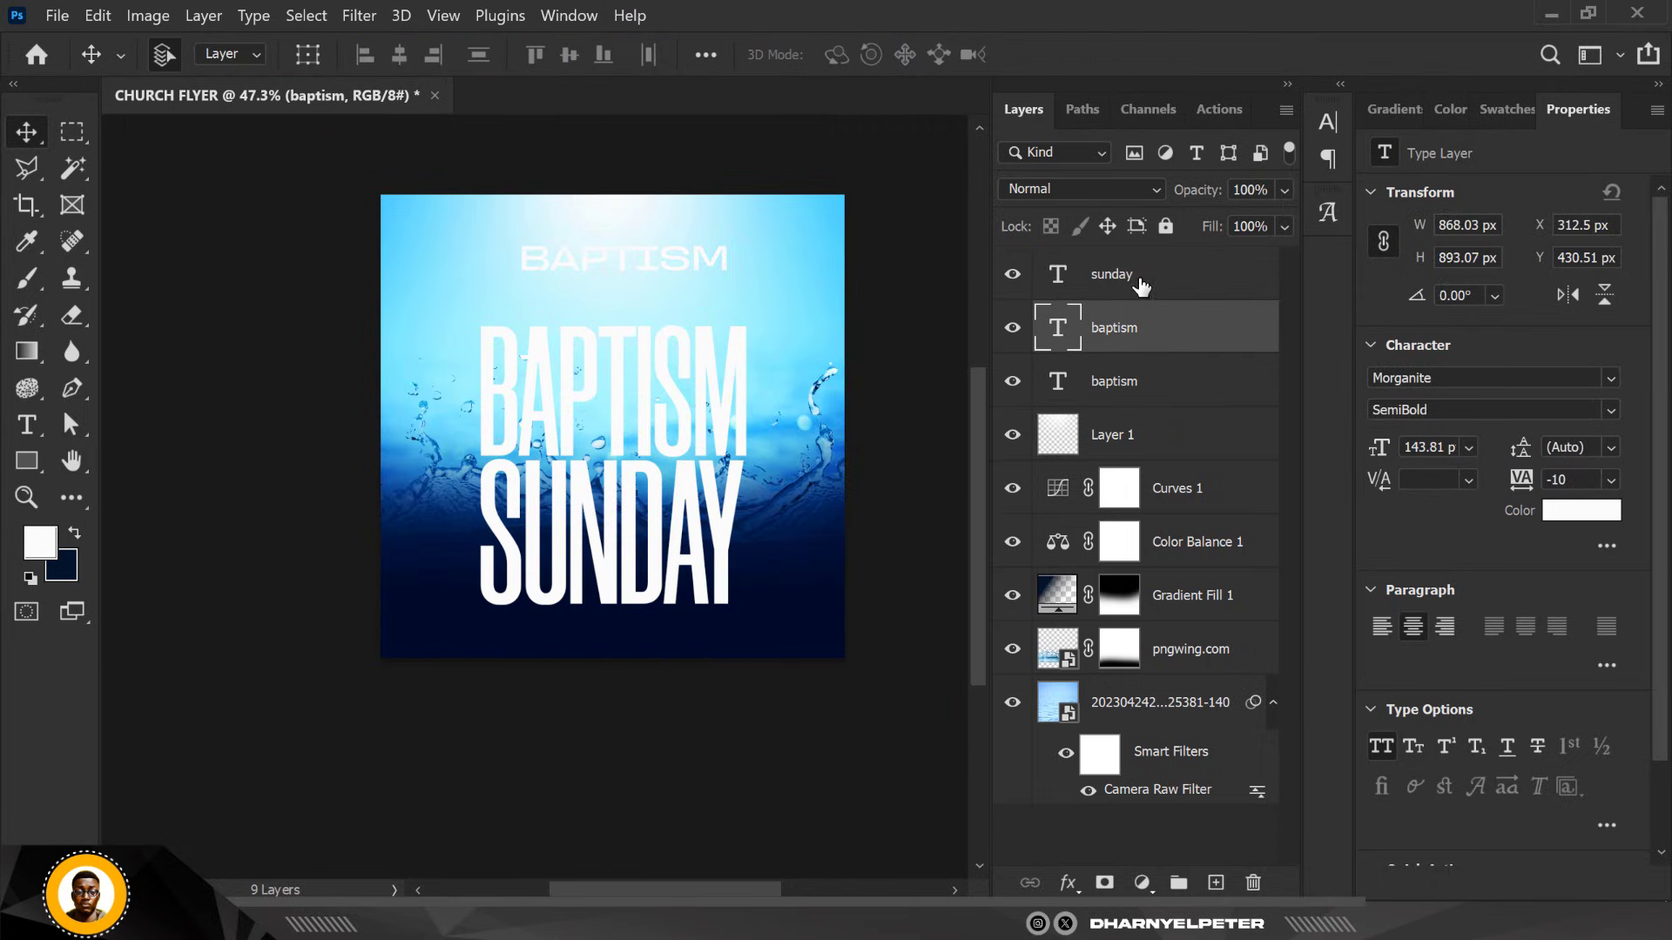
pyautogui.click(1138, 272)
pyautogui.click(1123, 330)
pyautogui.click(1012, 327)
pyautogui.click(1012, 327)
# Replace the wording of the small BAPTISM line above the title with "WATER"
pyautogui.click(1059, 387)
pyautogui.doubleClick(1059, 387)
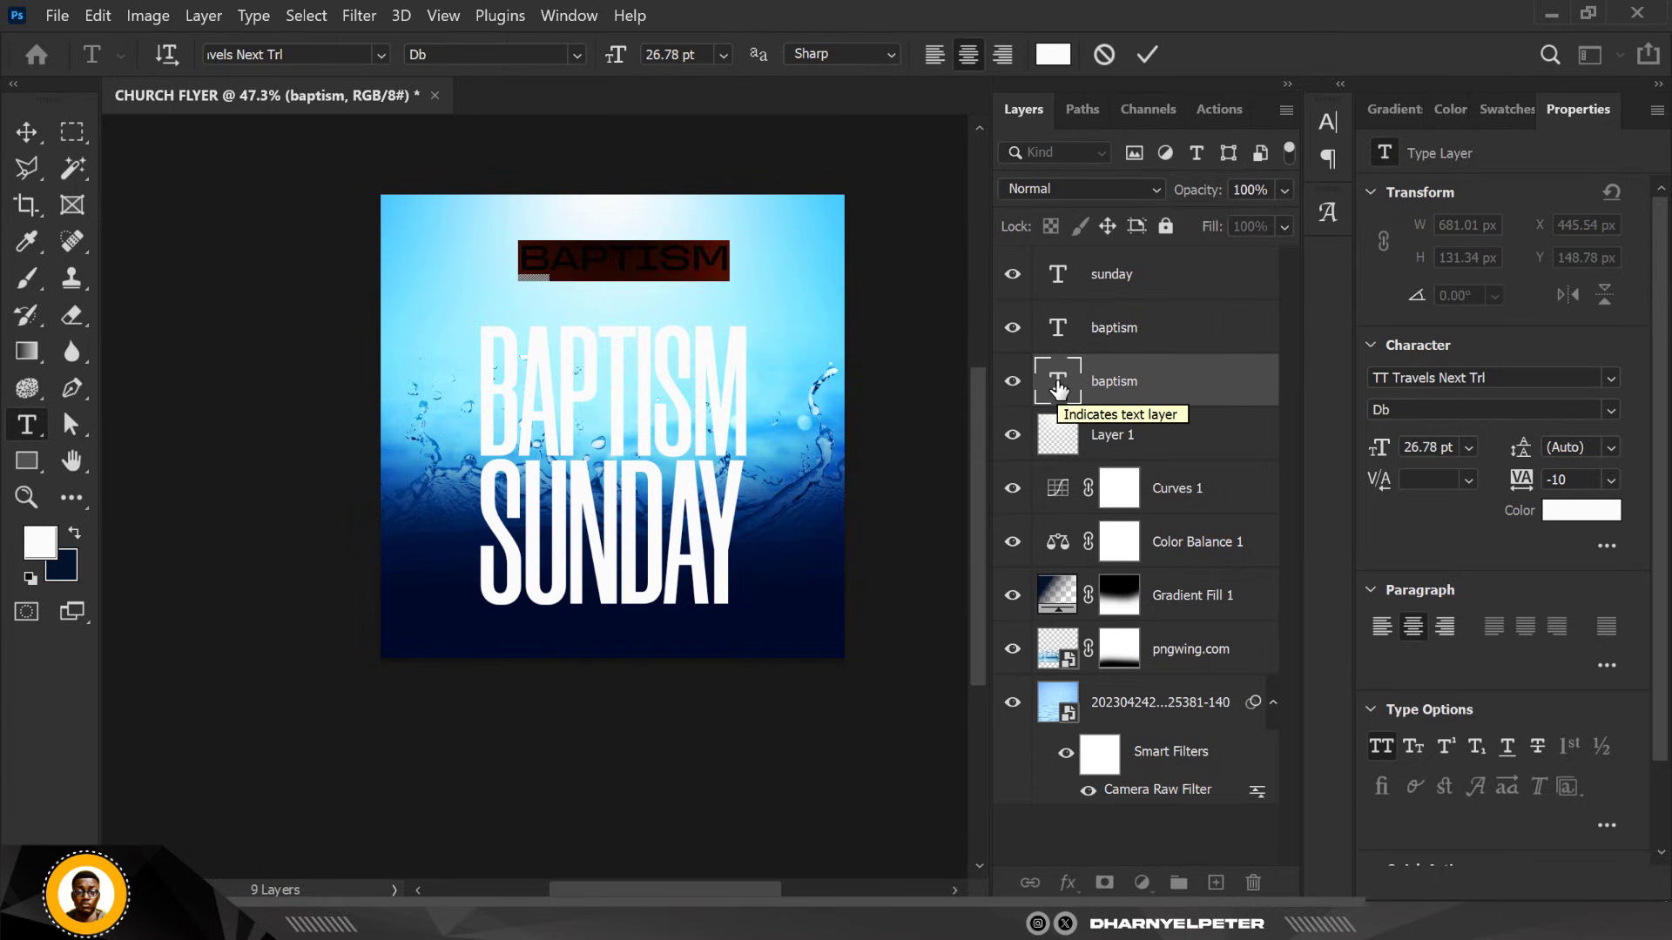
pyautogui.click(684, 258)
pyautogui.hotkey('ctrl', 'a')
pyautogui.write('WATER')
pyautogui.click(694, 184)
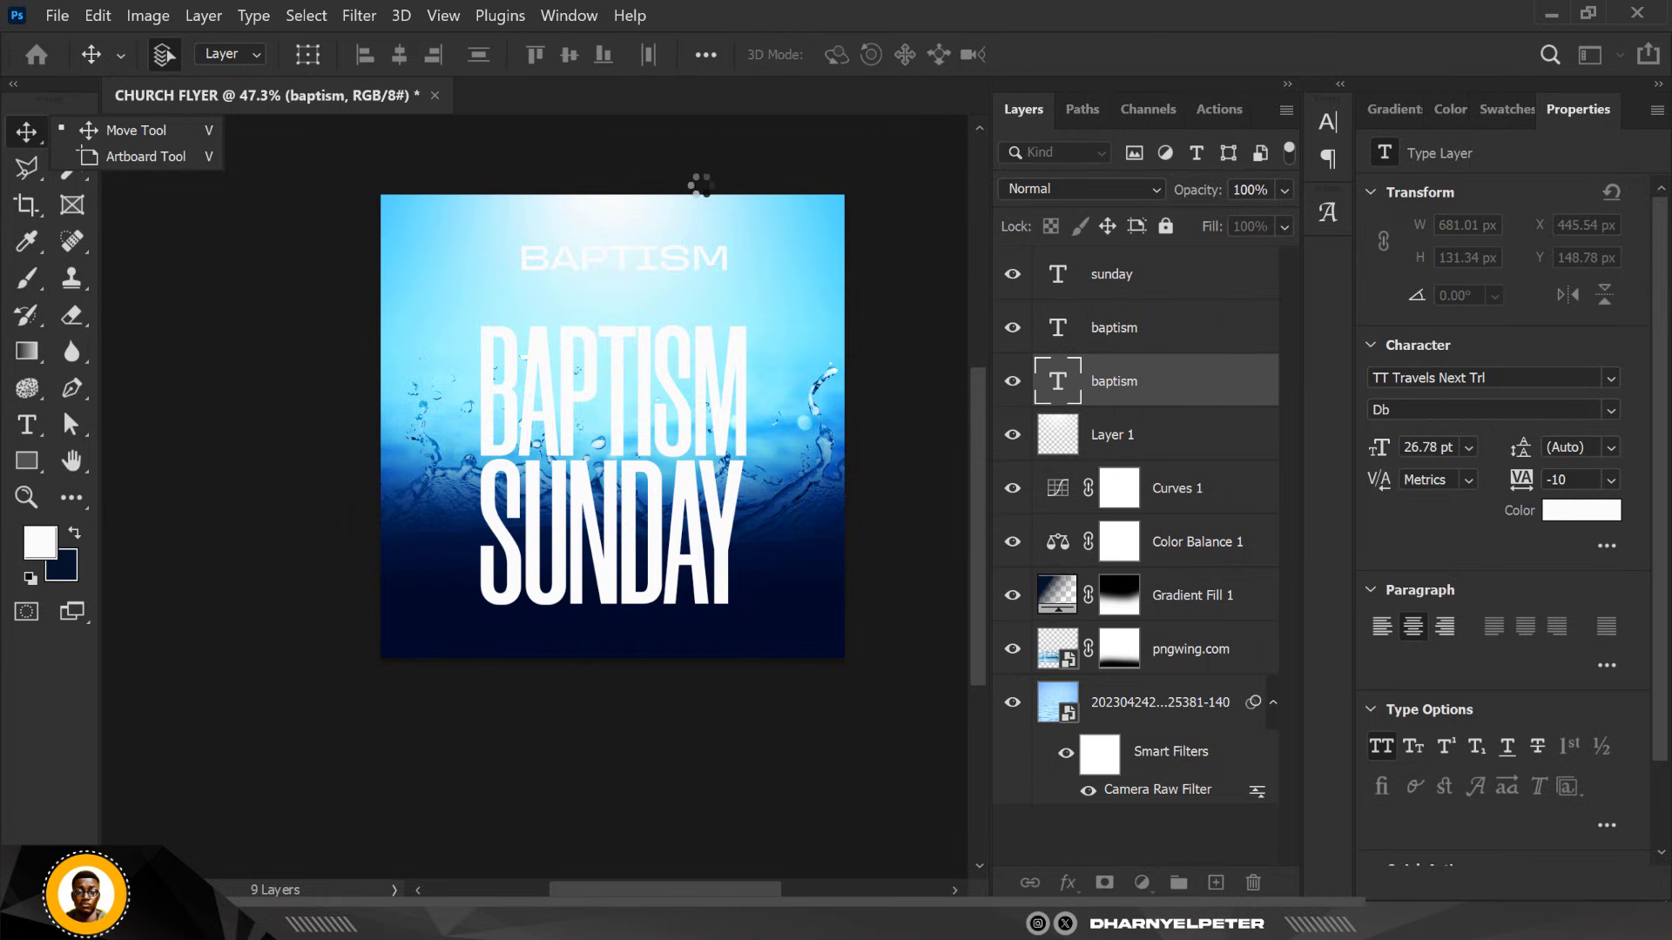
# Move the large BAPTISM and SUNDAY lines together up to Y 260.51 px, just beneath WATER, and set their tracking to -25
pyautogui.click(1118, 329)
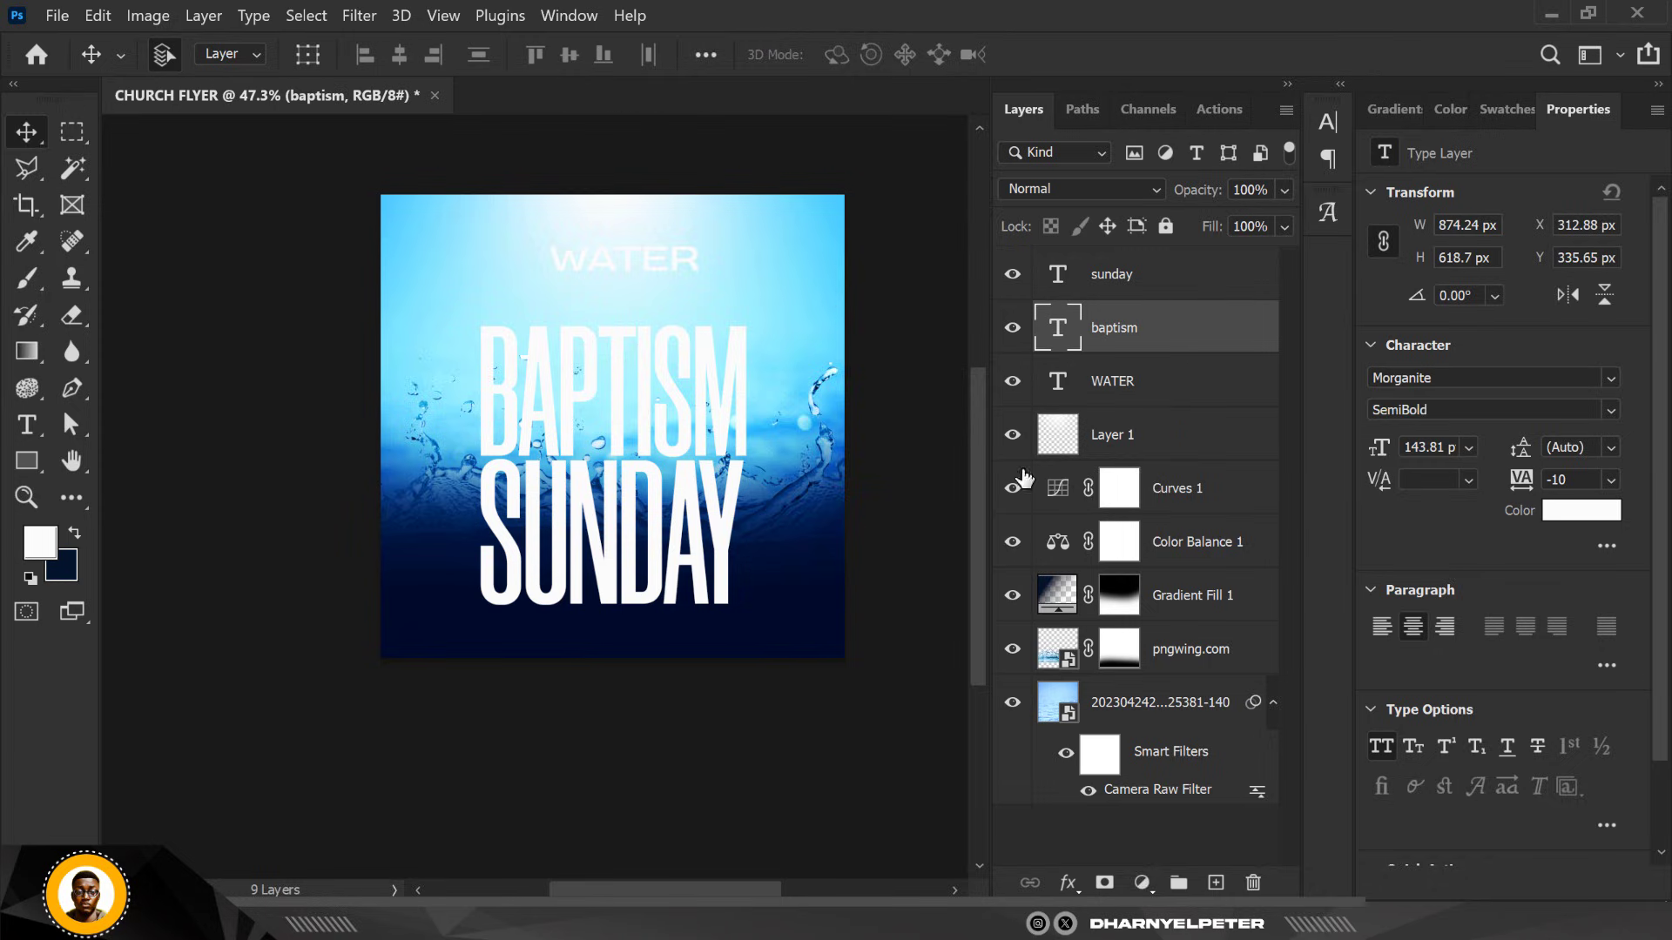
pyautogui.keyDown('shift'); pyautogui.click(1119, 277); pyautogui.keyUp('shift')
pyautogui.hotkey('shift', 'Up')
pyautogui.hotkey('shift', 'Up')
pyautogui.hotkey('shift', 'Up')
pyautogui.hotkey('shift', 'Up')
pyautogui.hotkey('shift', 'Up')
pyautogui.hotkey('shift', 'Up')
pyautogui.hotkey('shift', 'Up')
pyautogui.hotkey('shift', 'Up')
pyautogui.hotkey('shift', 'Up')
pyautogui.hotkey('shift', 'Up')
pyautogui.hotkey('shift', 'Up')
pyautogui.hotkey('shift', 'Up')
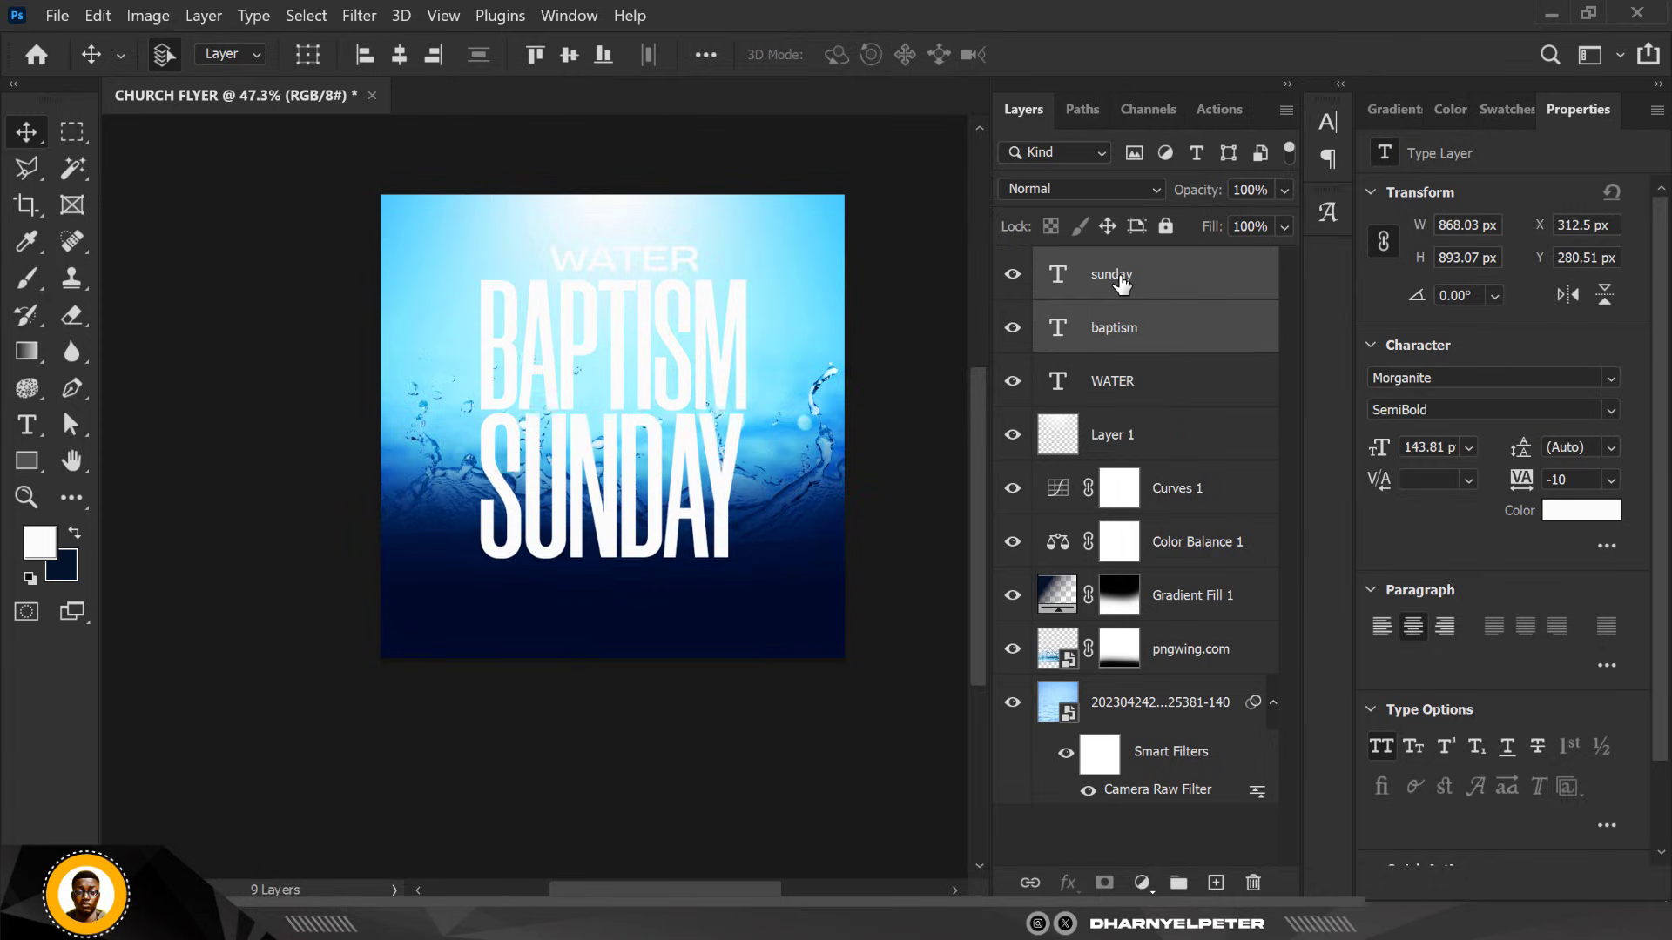
pyautogui.click(1611, 480)
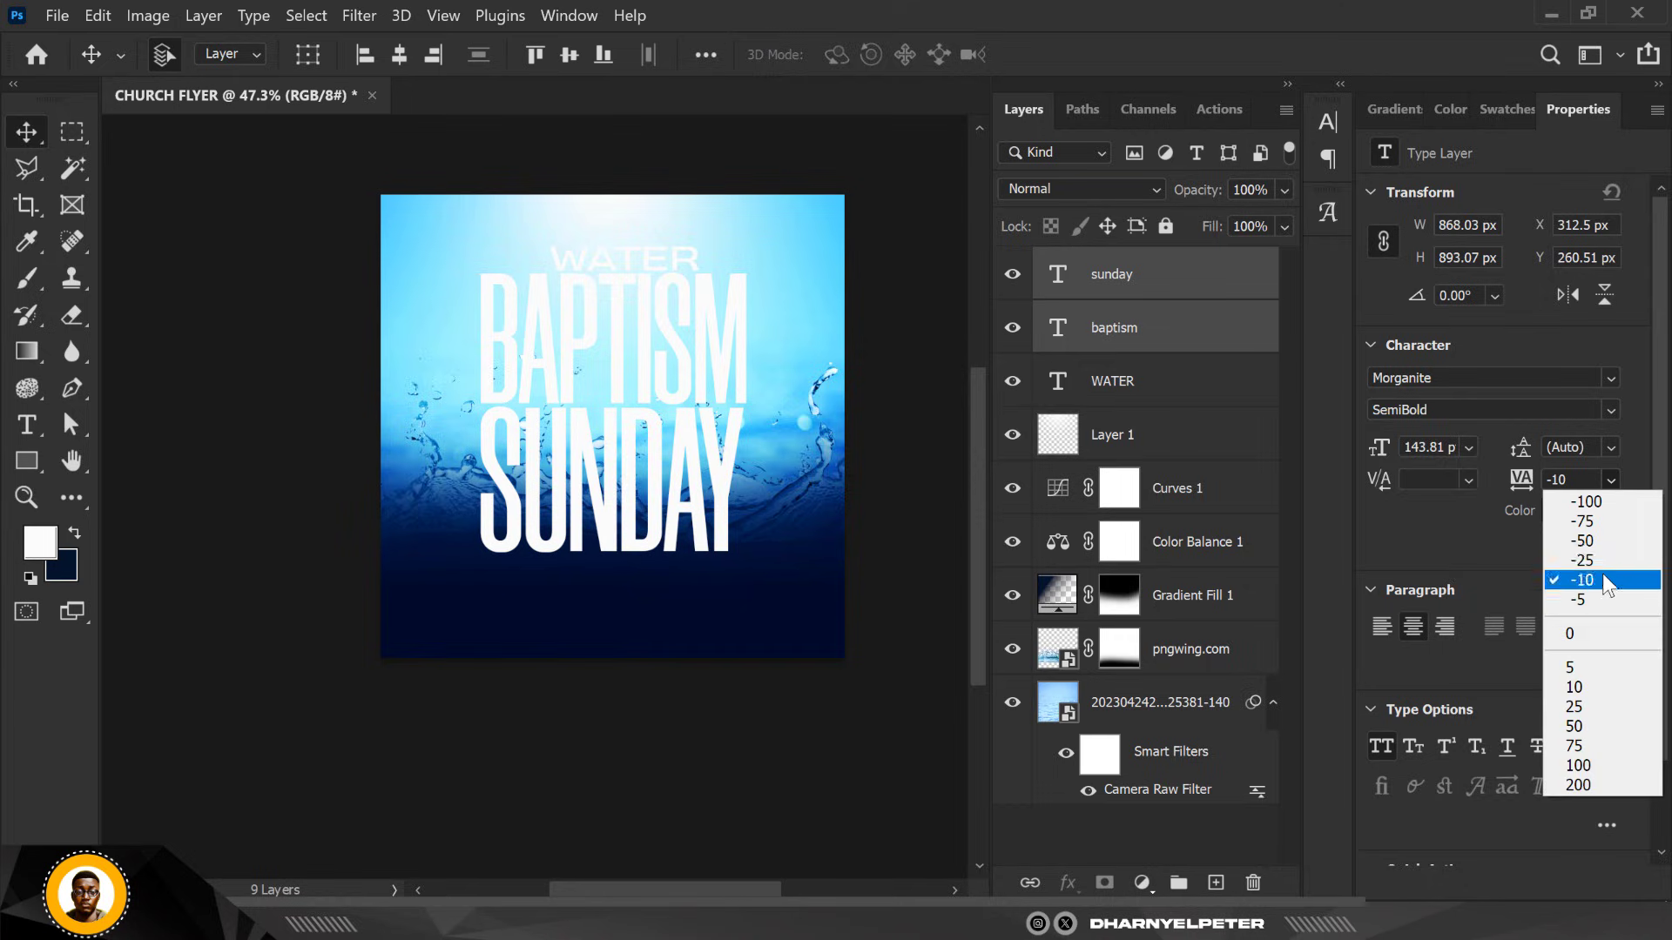
pyautogui.click(1600, 566)
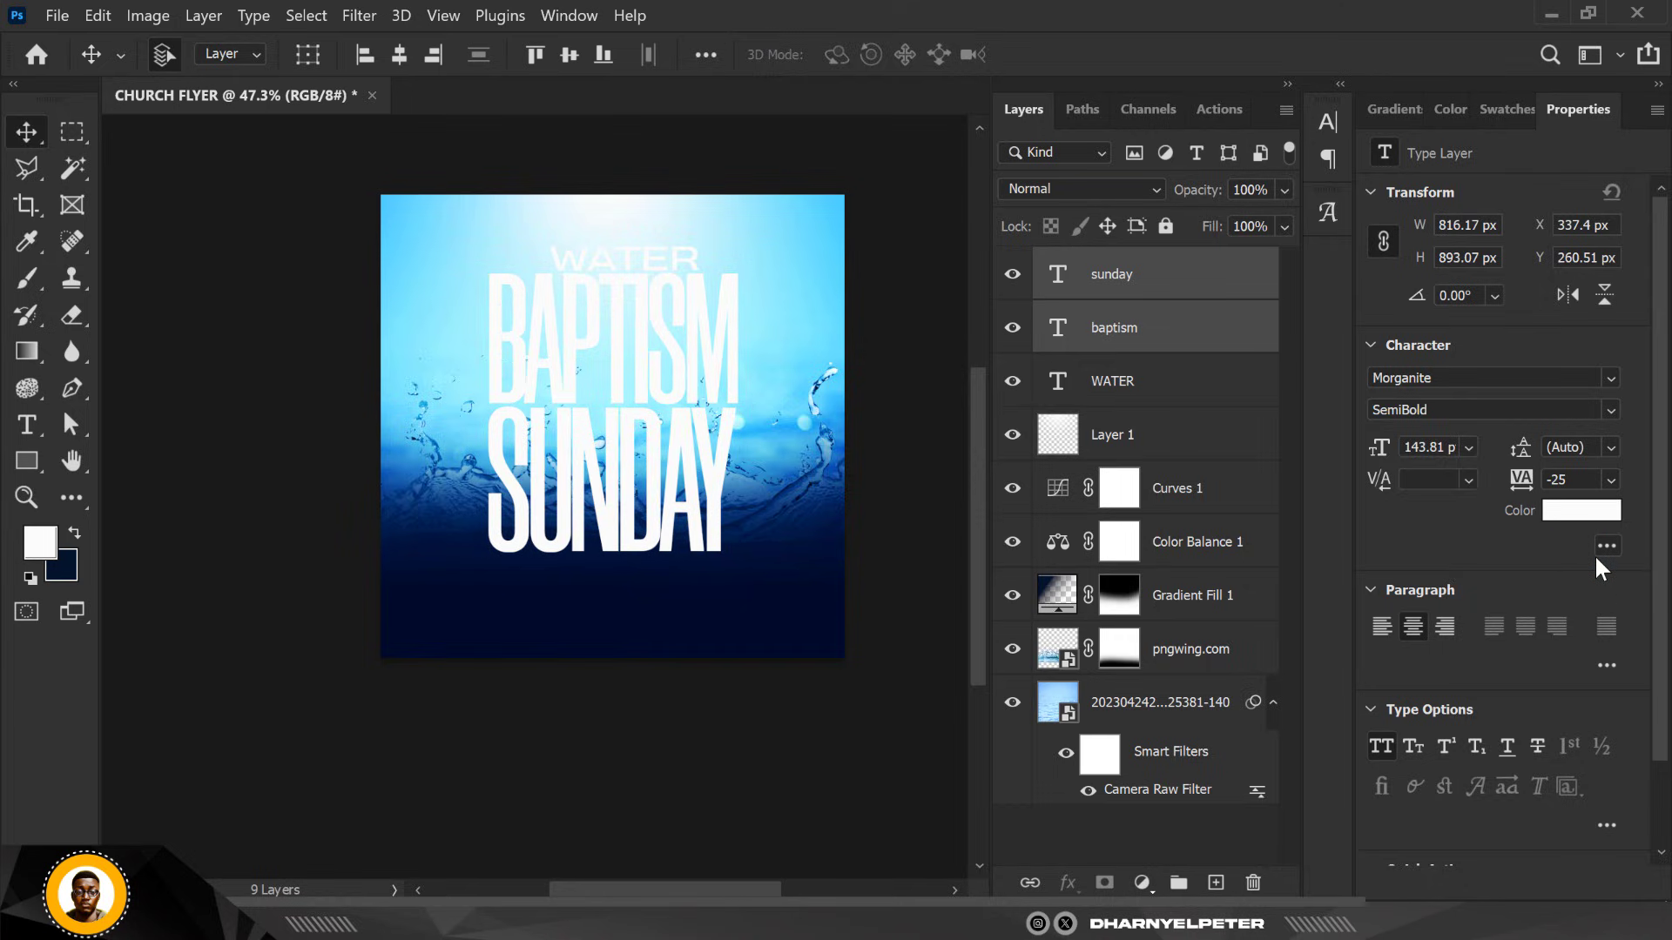
# Set the tracking of the large BAPTISM and SUNDAY lines to -18
pyautogui.click(1574, 482)
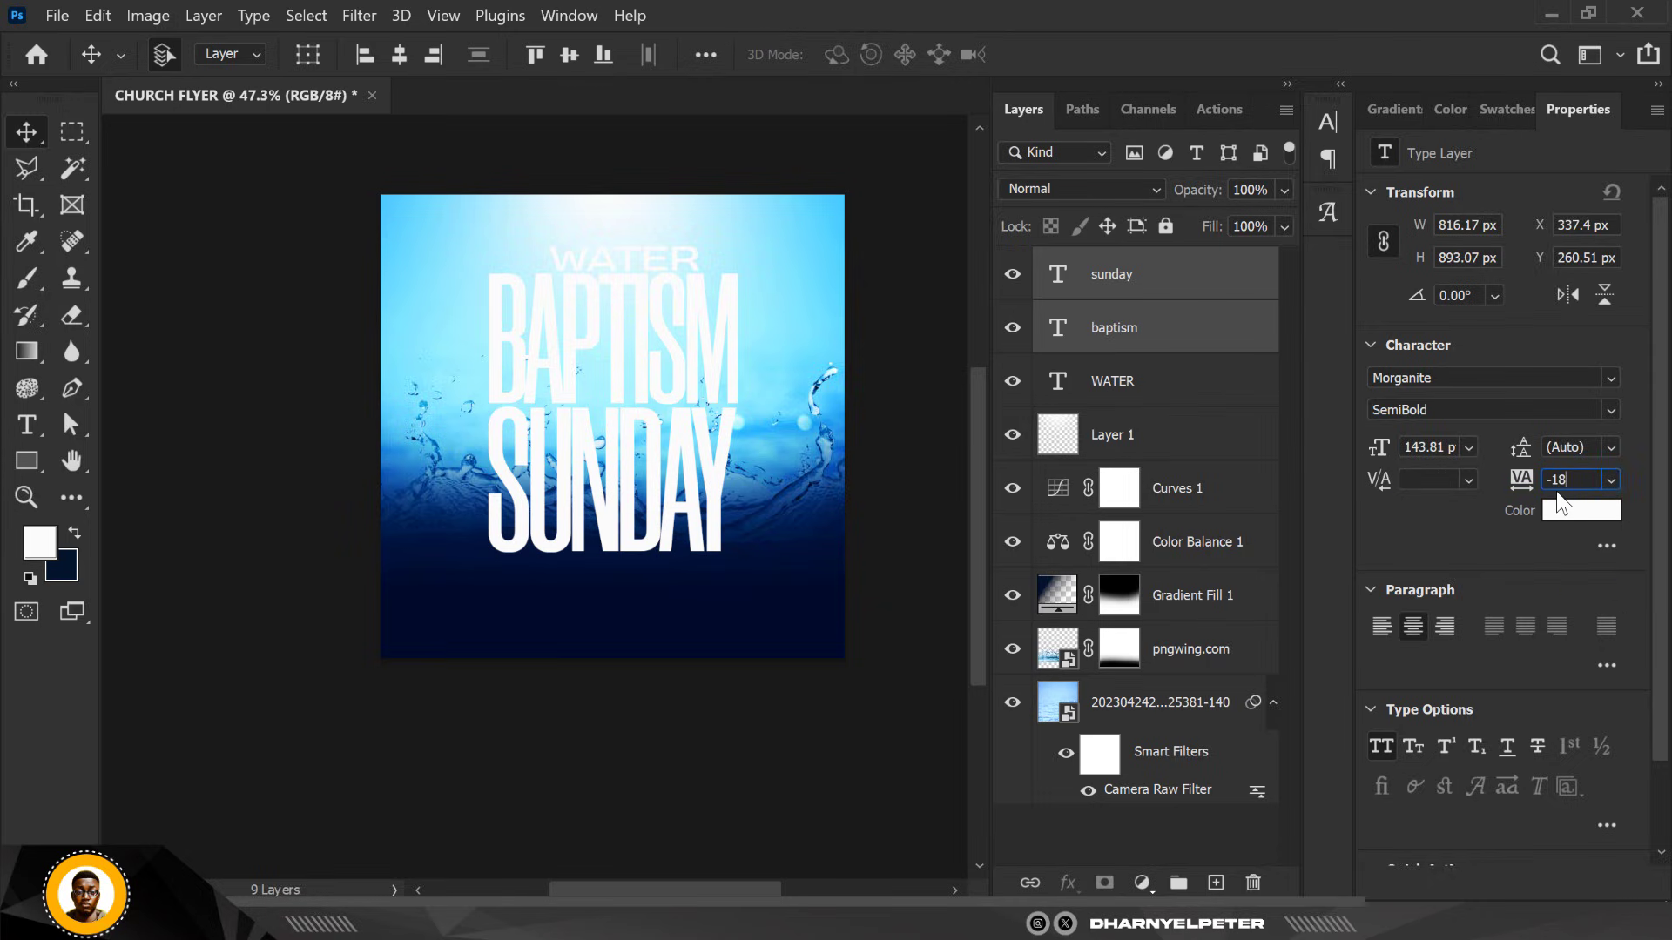
pyautogui.press('Return')
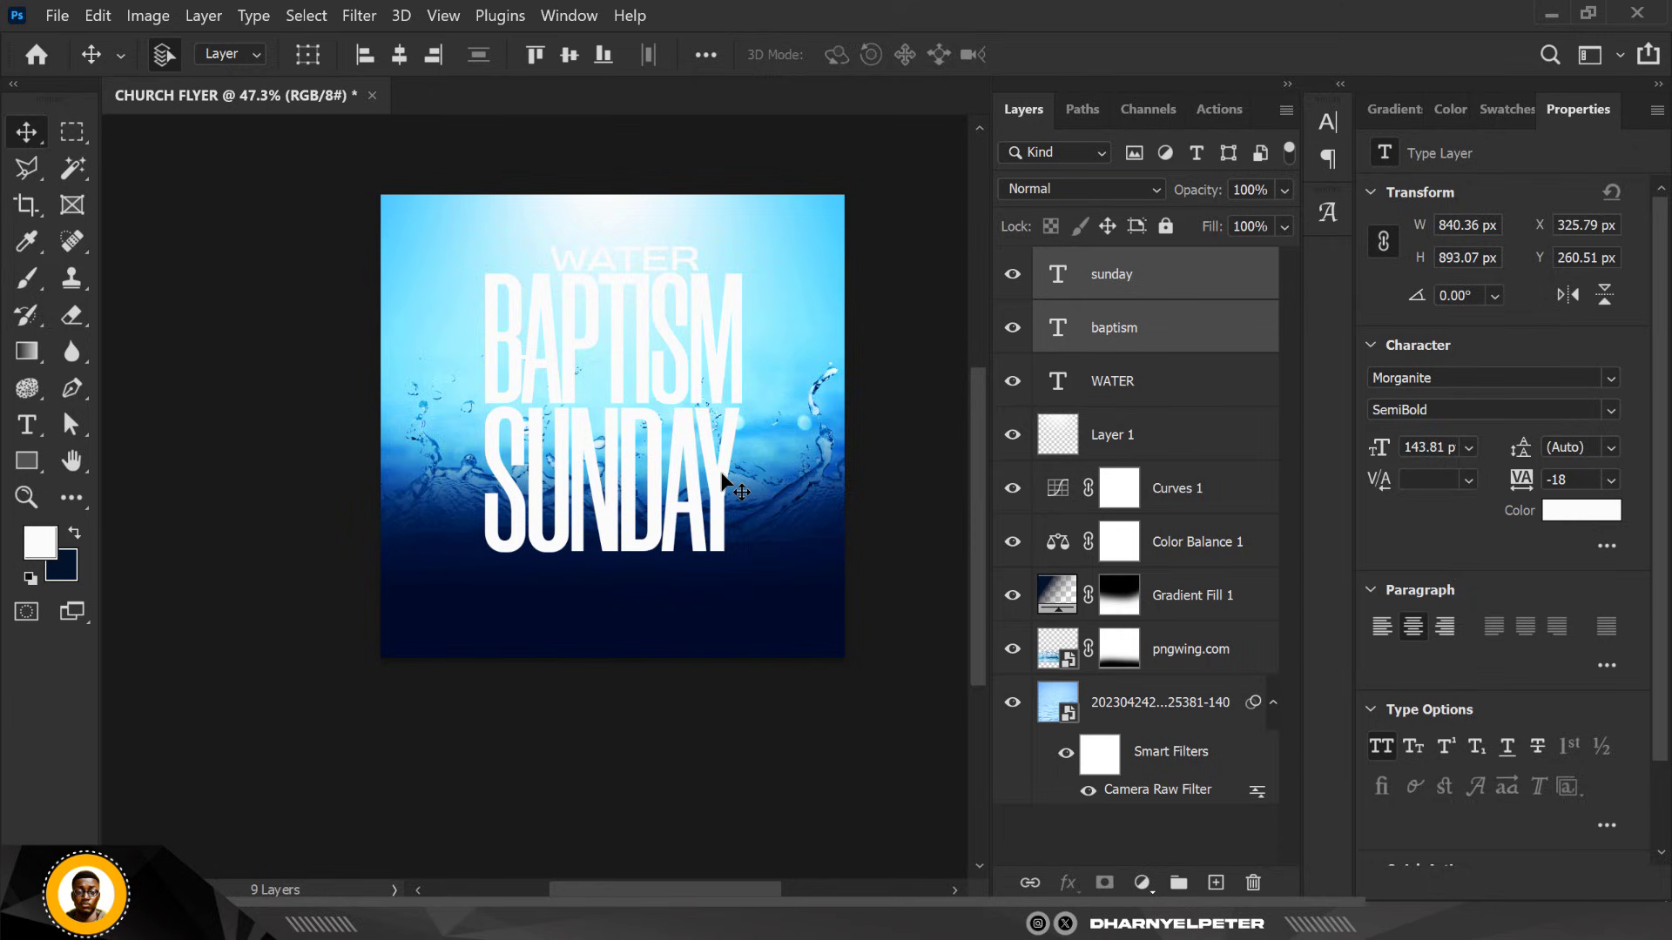
pyautogui.keyDown('shift'); pyautogui.click(1227, 335); pyautogui.keyUp('shift')
pyautogui.click(1226, 333)
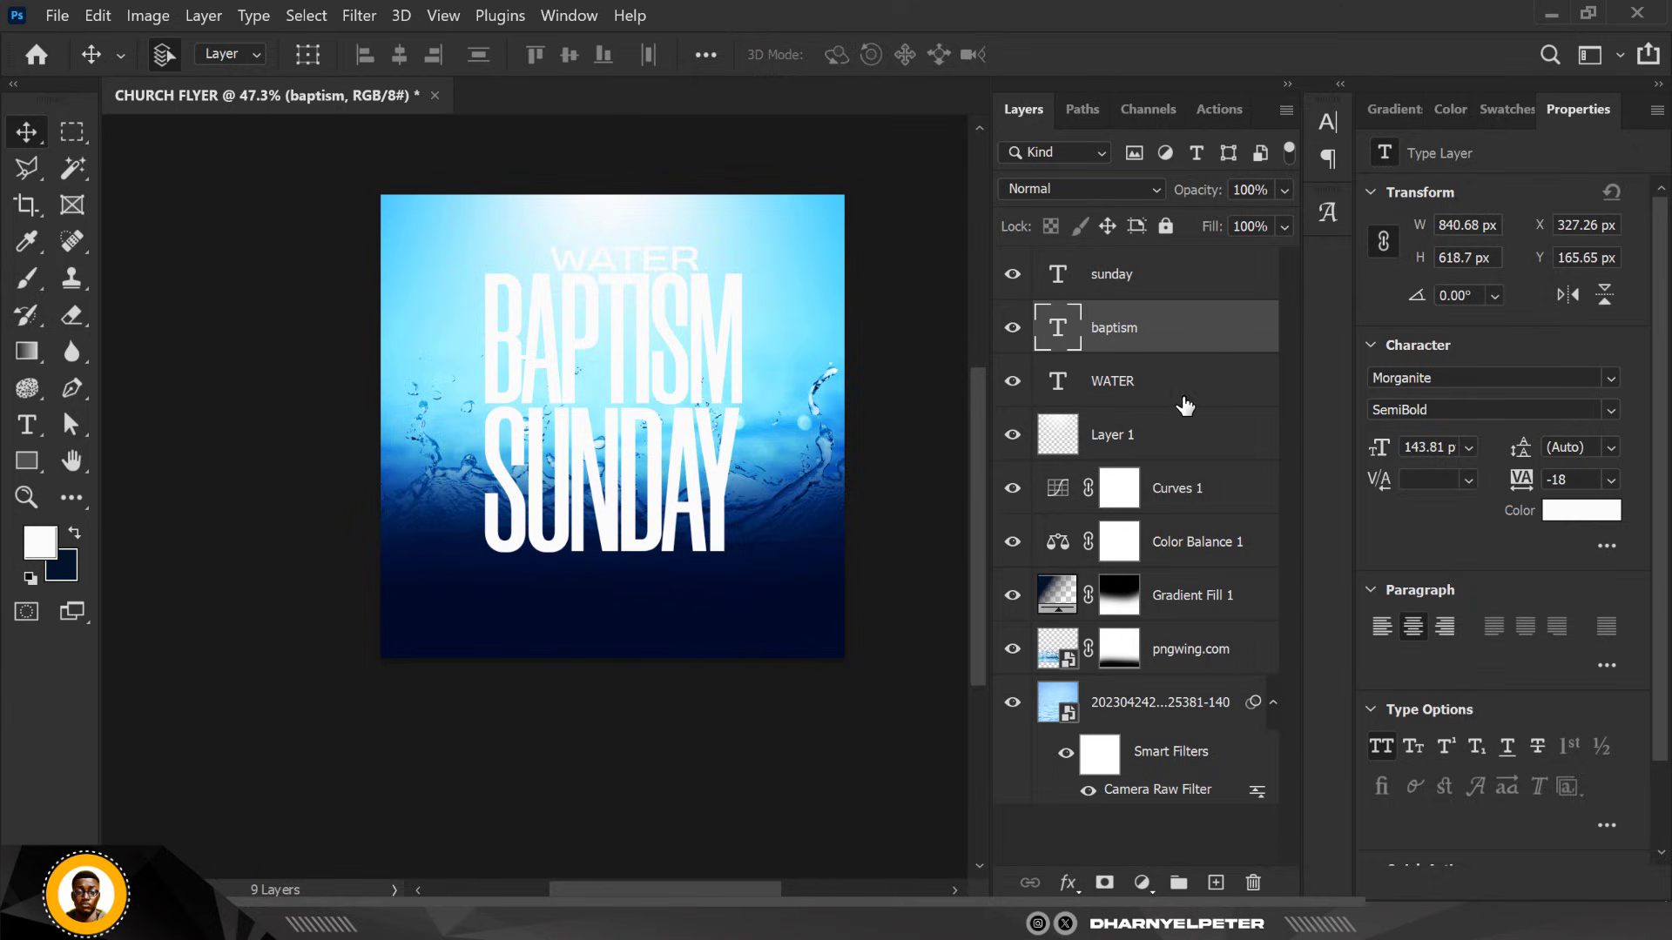
# Change the blend mode of both the SUNDAY and BAPTISM text layers to Overlay
pyautogui.click(1166, 277)
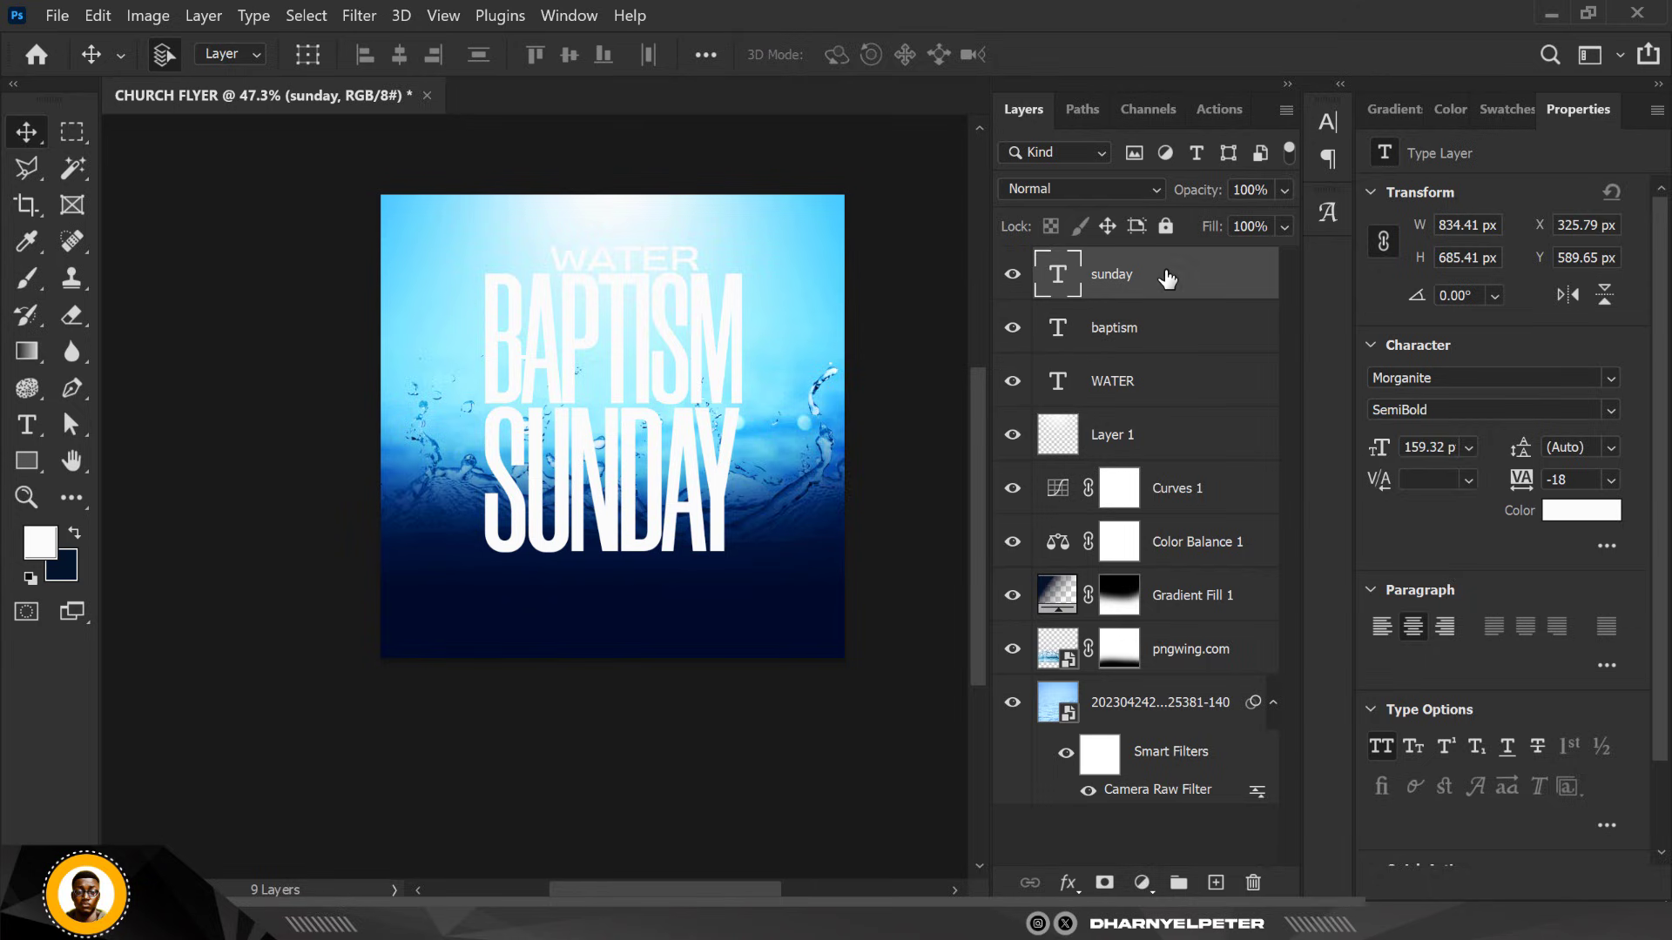
pyautogui.click(1151, 185)
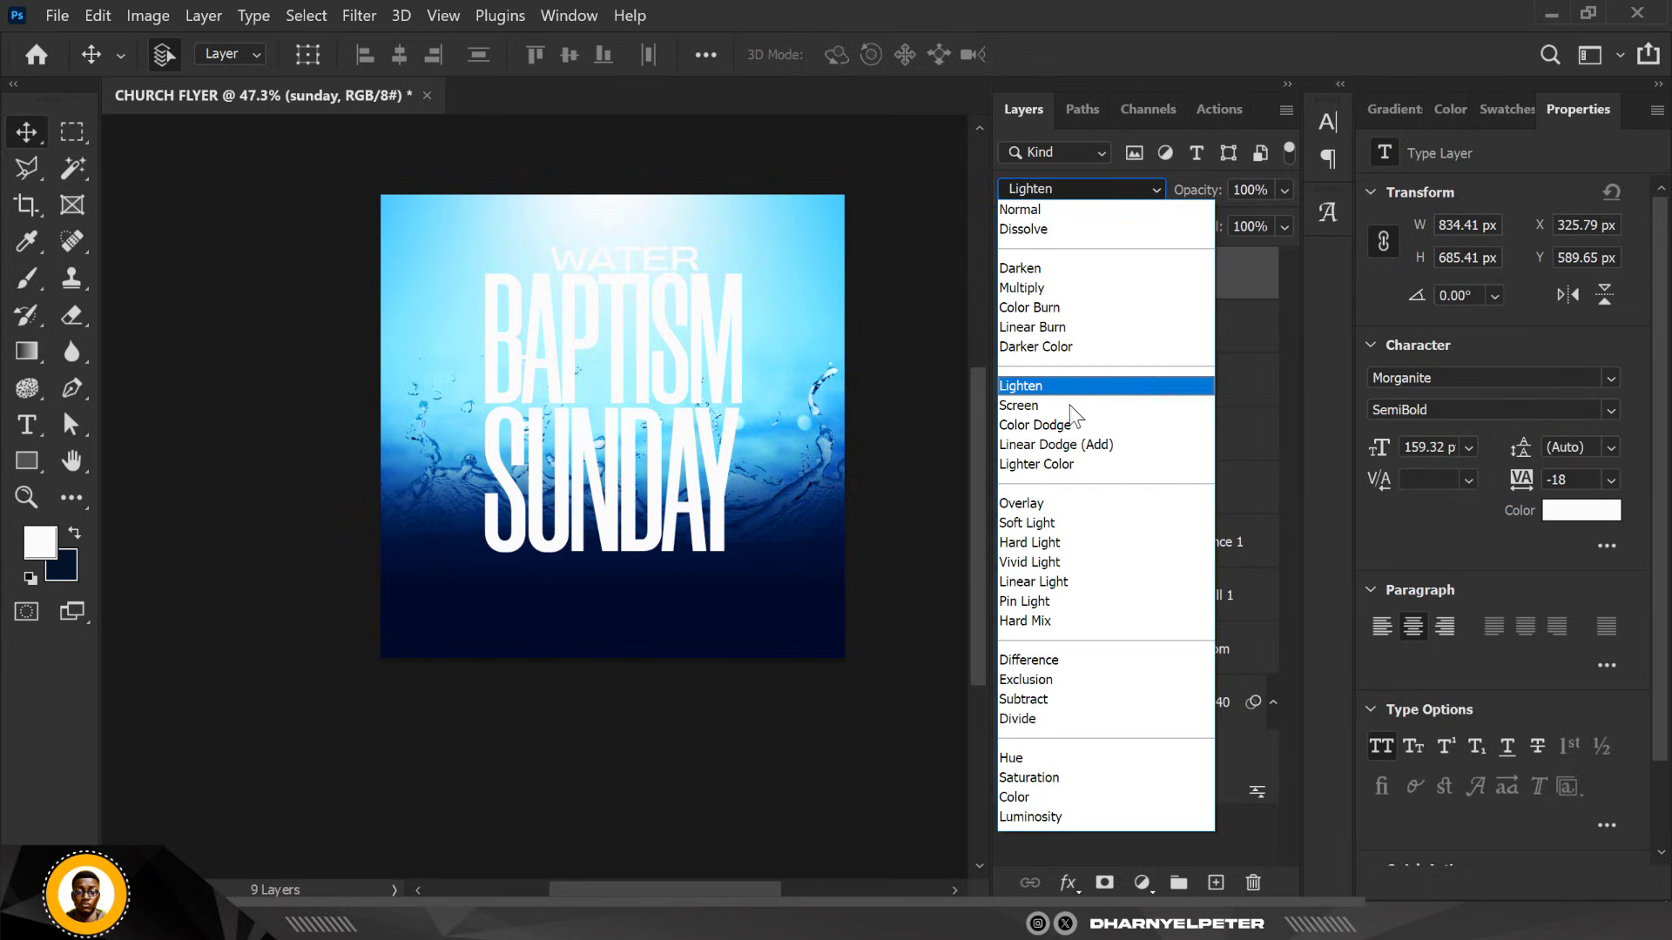
pyautogui.click(1044, 502)
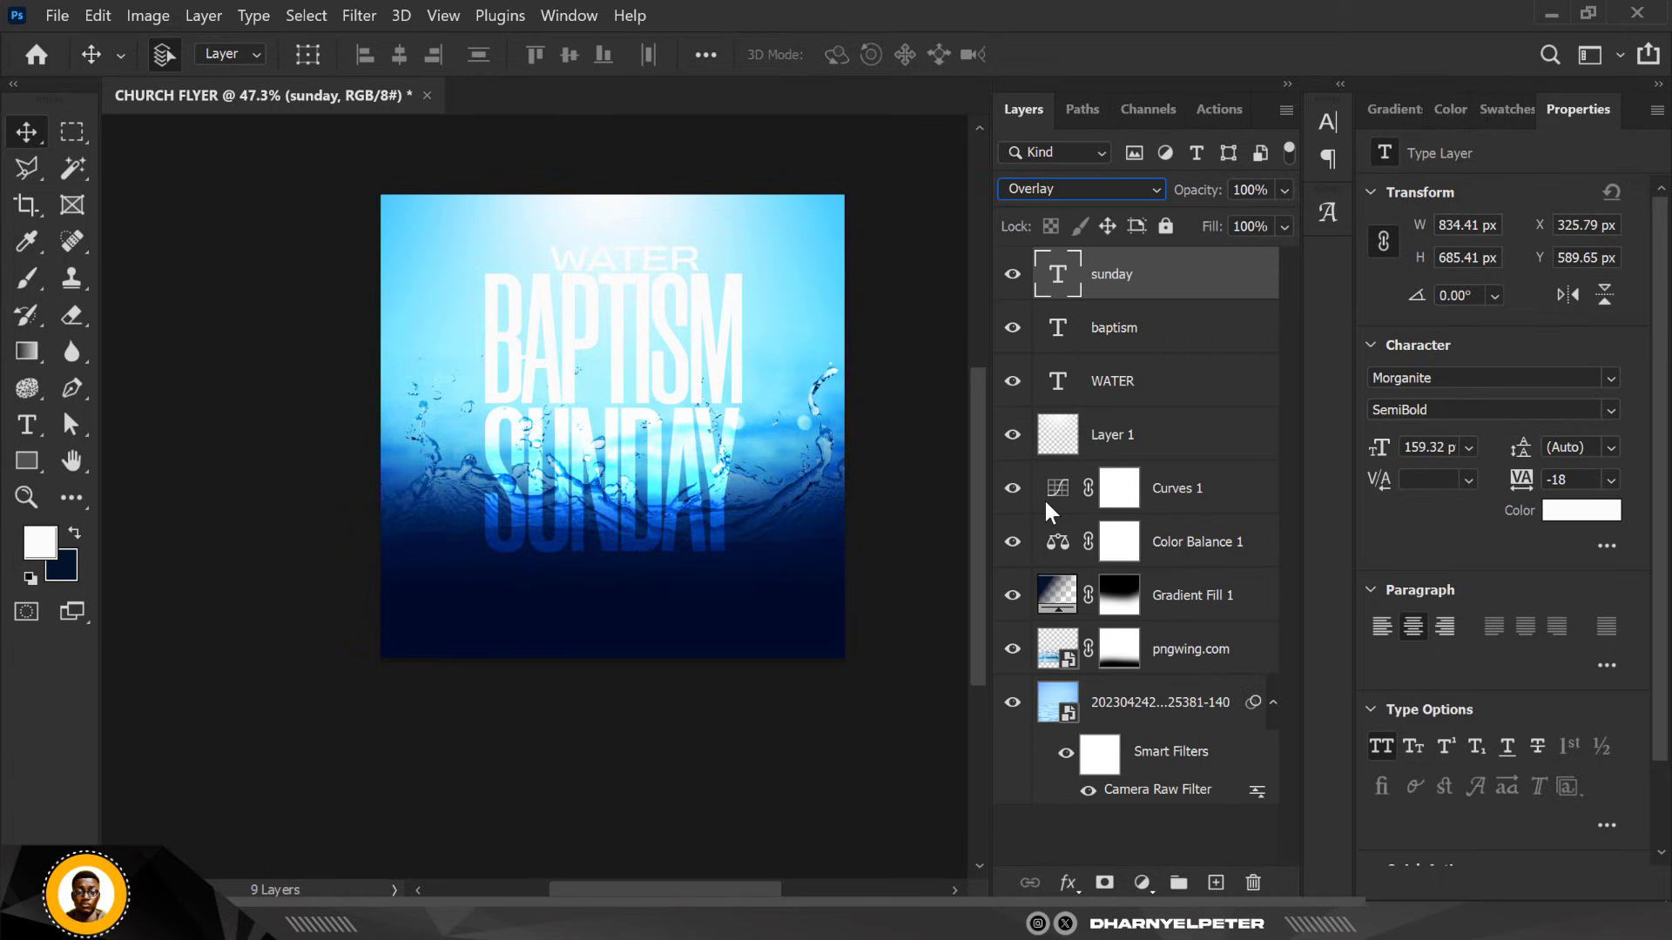
pyautogui.click(681, 351)
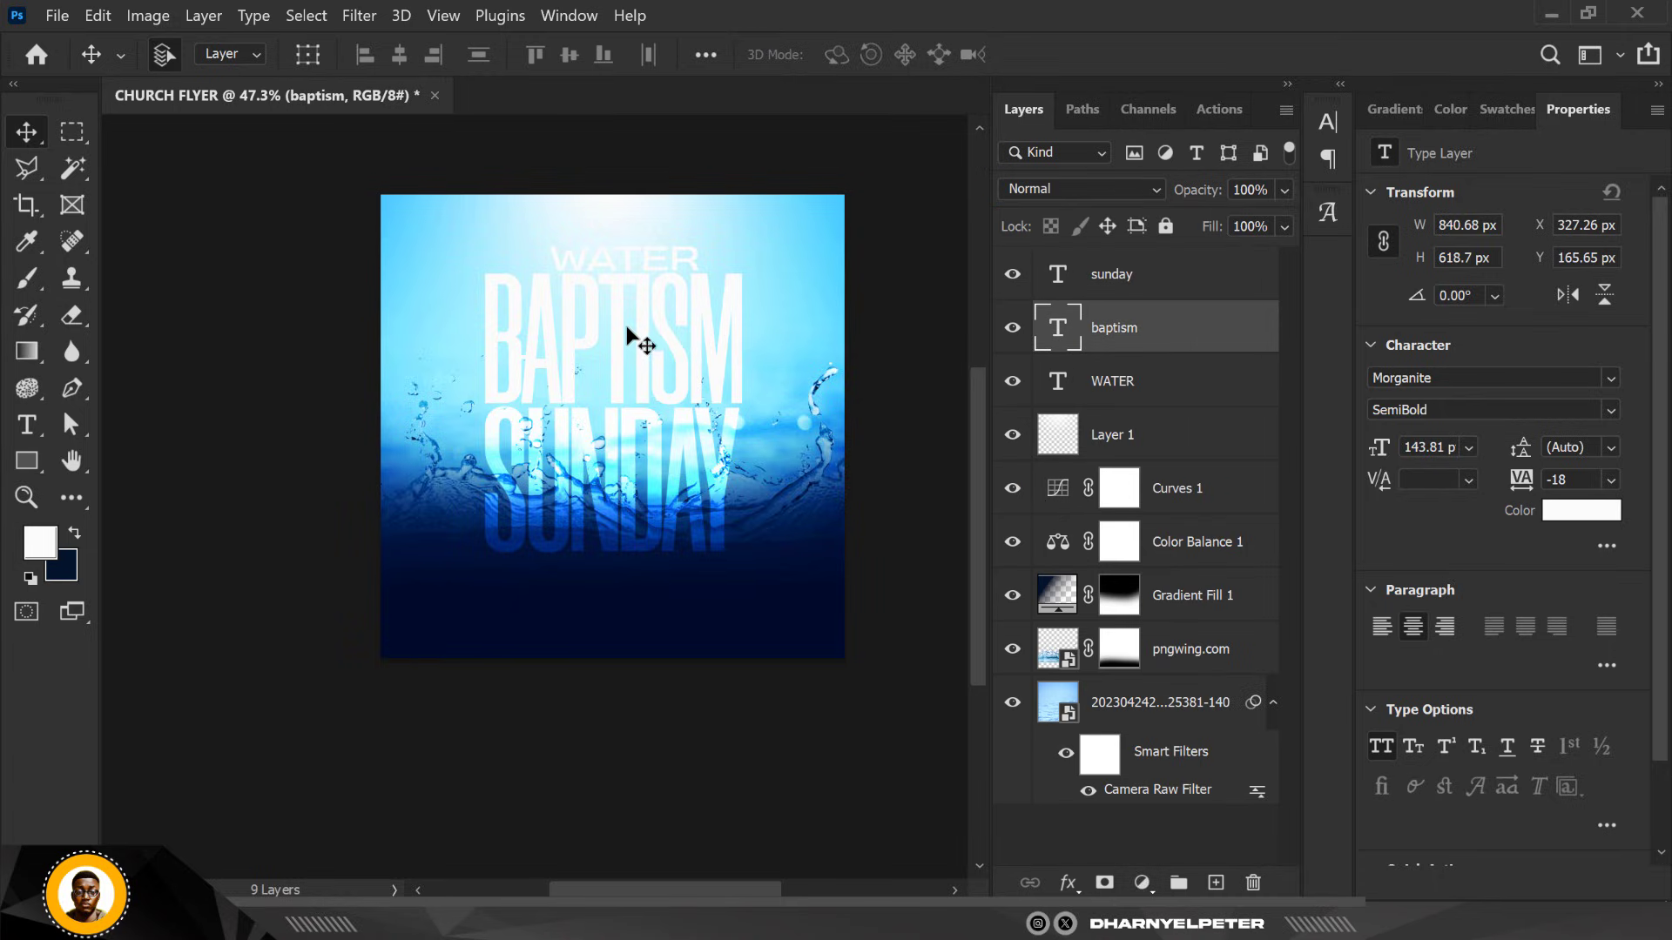
pyautogui.click(1127, 187)
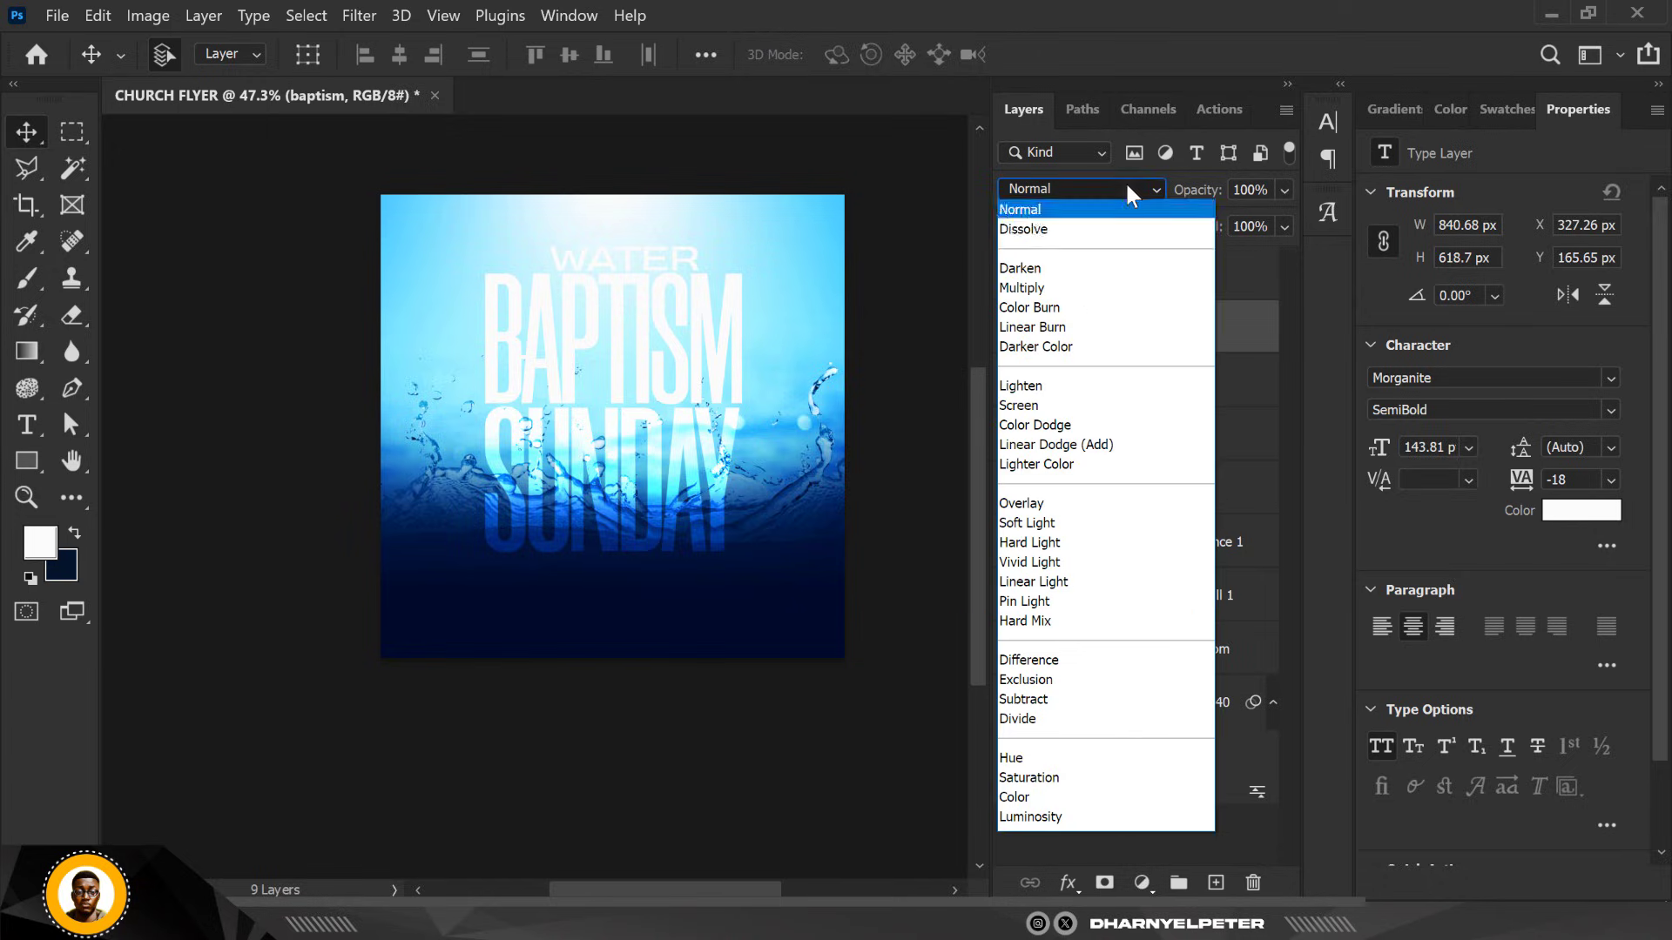
pyautogui.click(1021, 505)
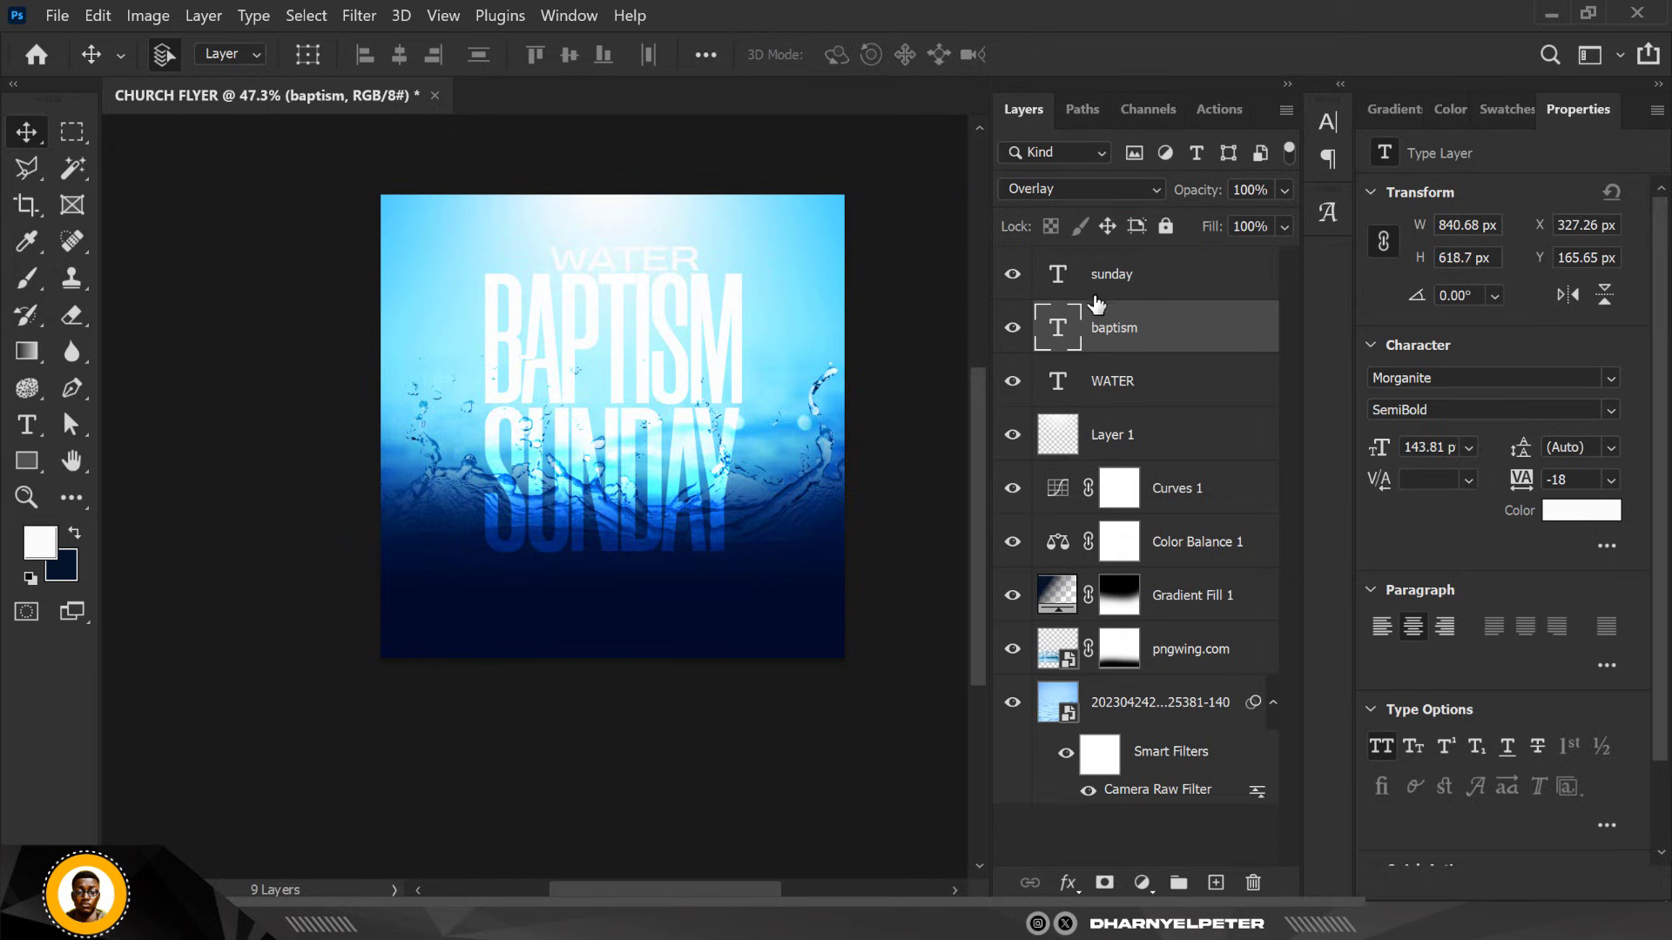
# Recolour the WATER text dark navy (#000a2b), sampled from the lower part of the flyer background
pyautogui.doubleClick(1059, 383)
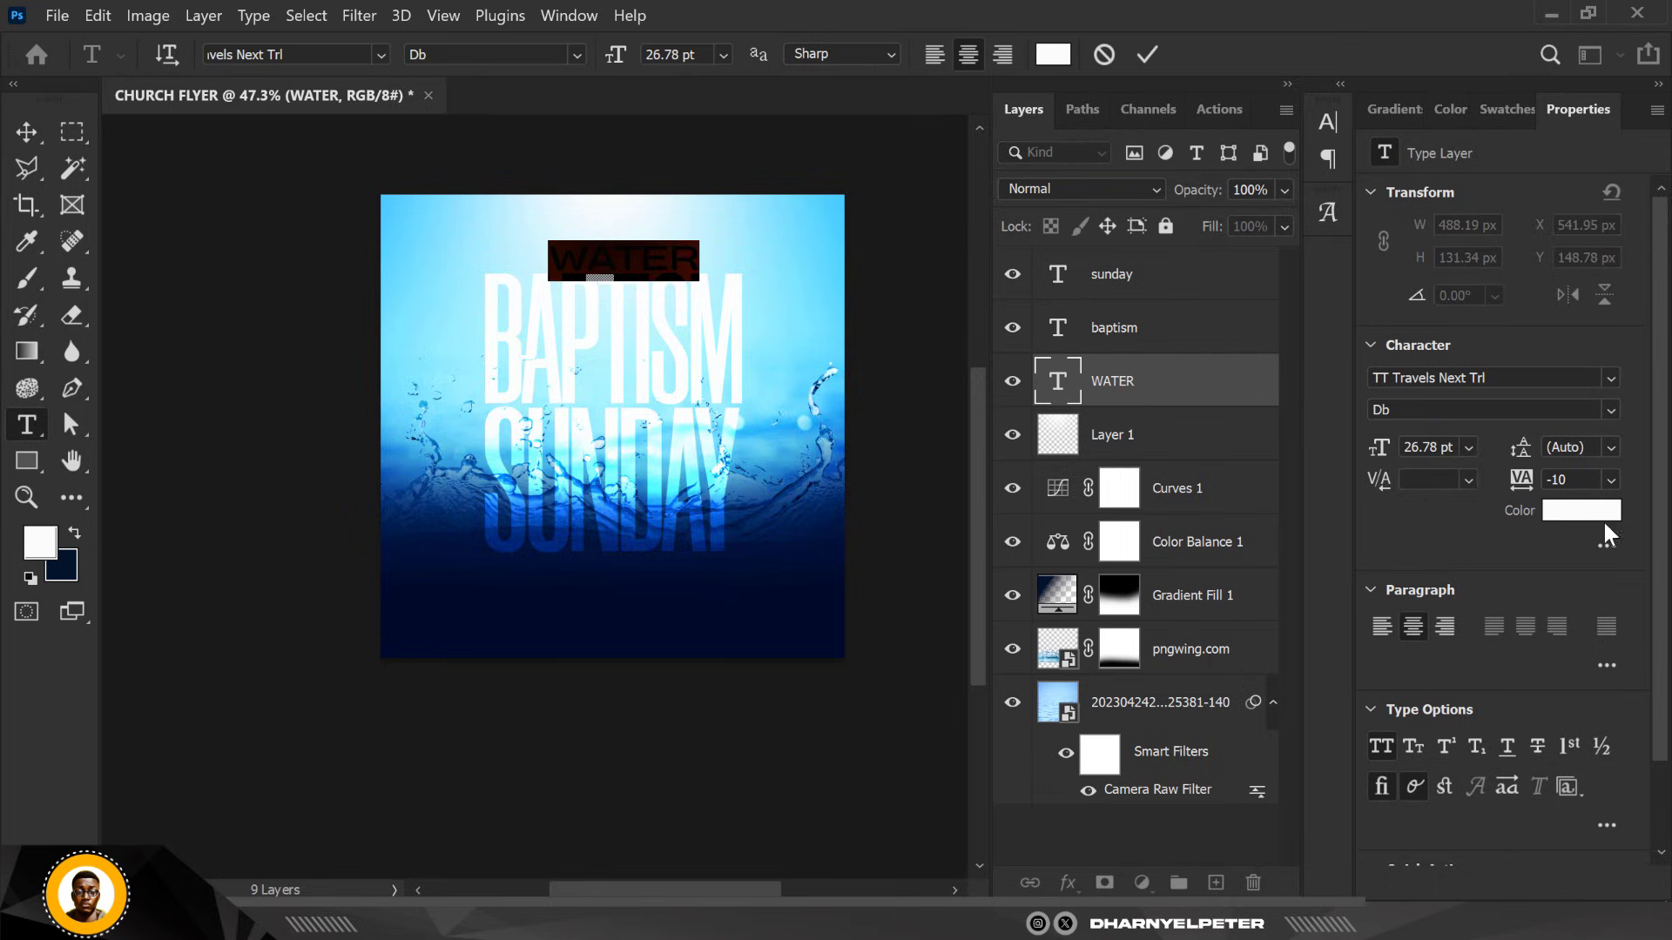
pyautogui.click(1581, 514)
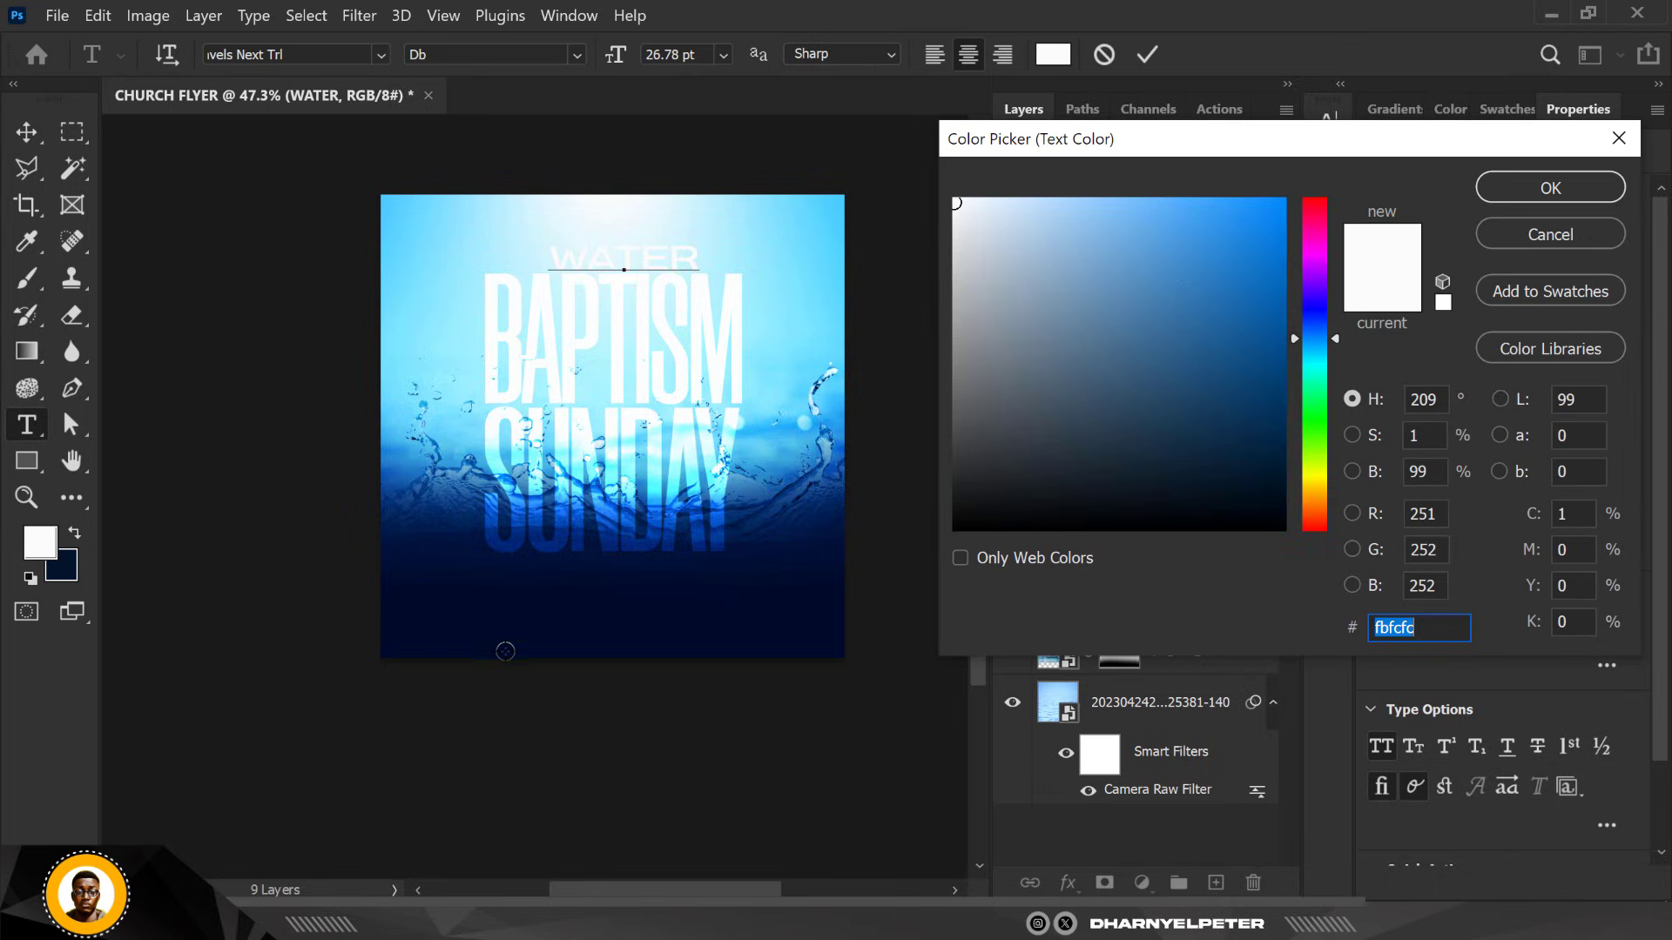
pyautogui.click(505, 652)
pyautogui.click(1548, 188)
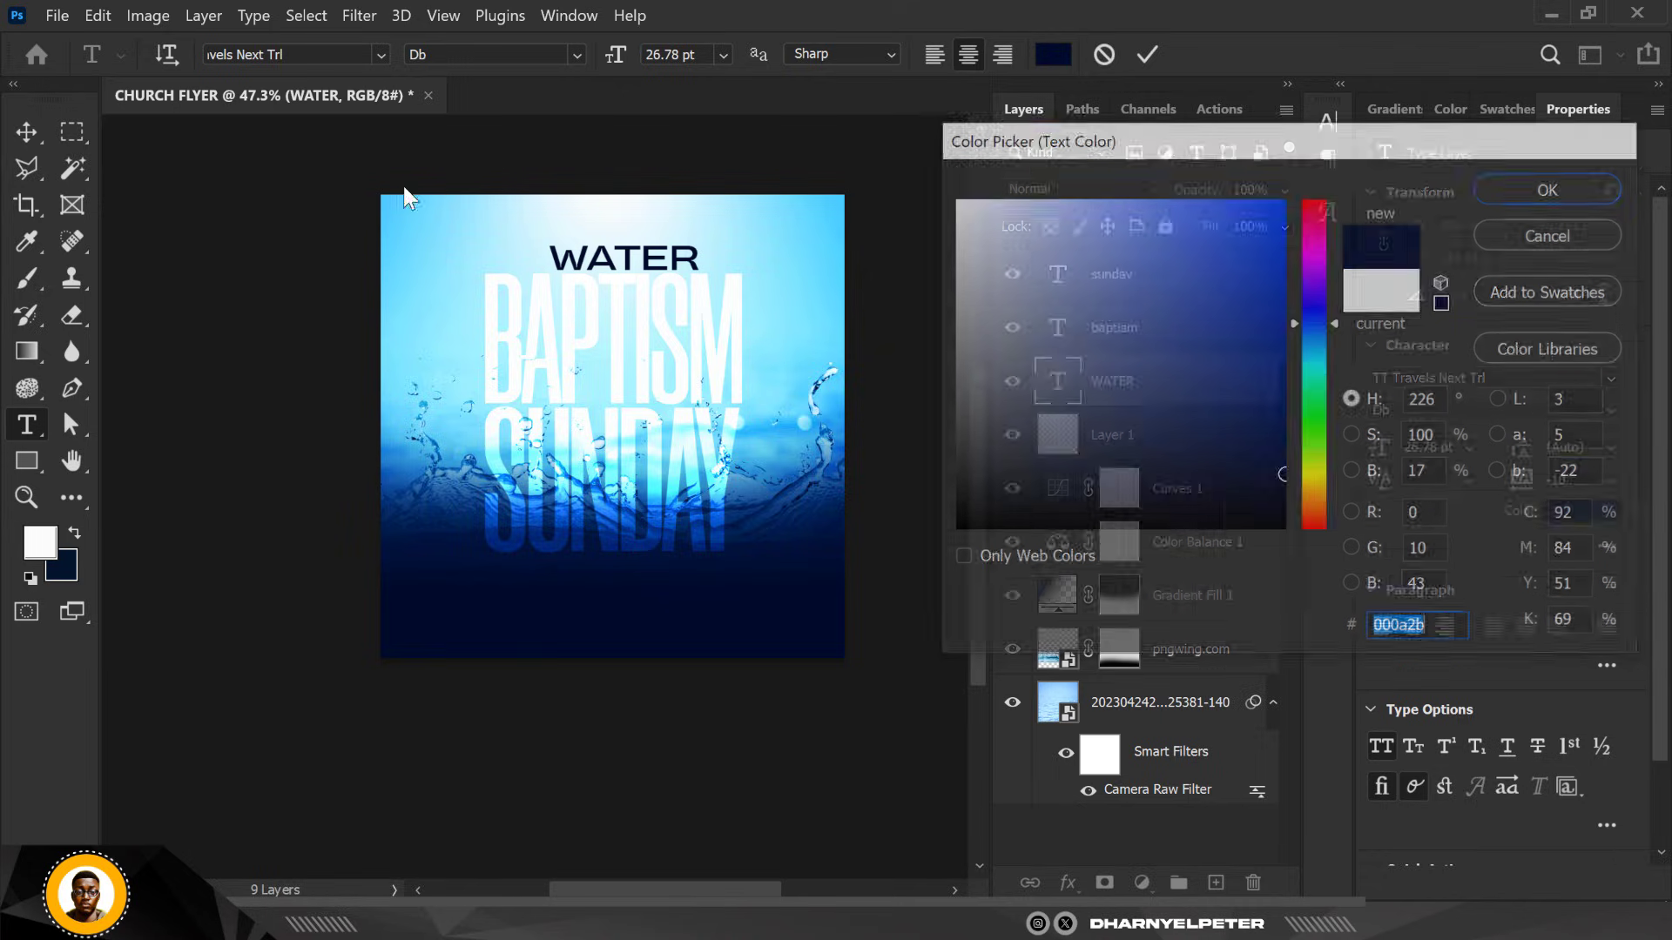
pyautogui.click(29, 128)
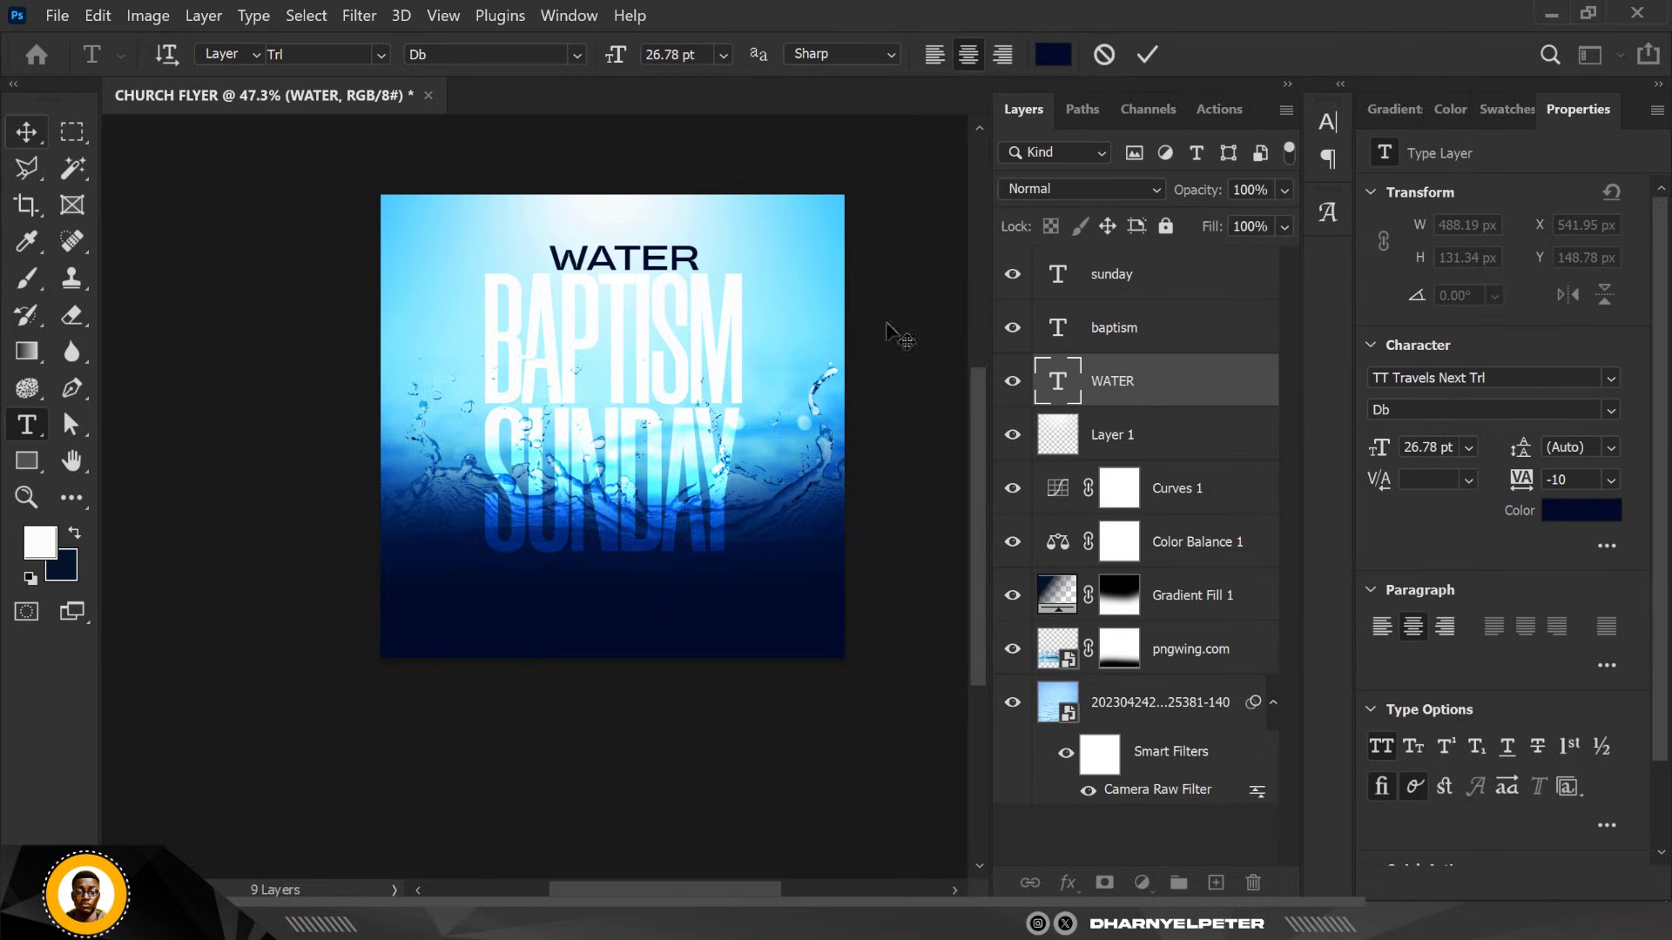
# Shrink the WATER text to about 10.28 pt and set its tracking to 3000
pyautogui.hotkey('ctrl', 't')
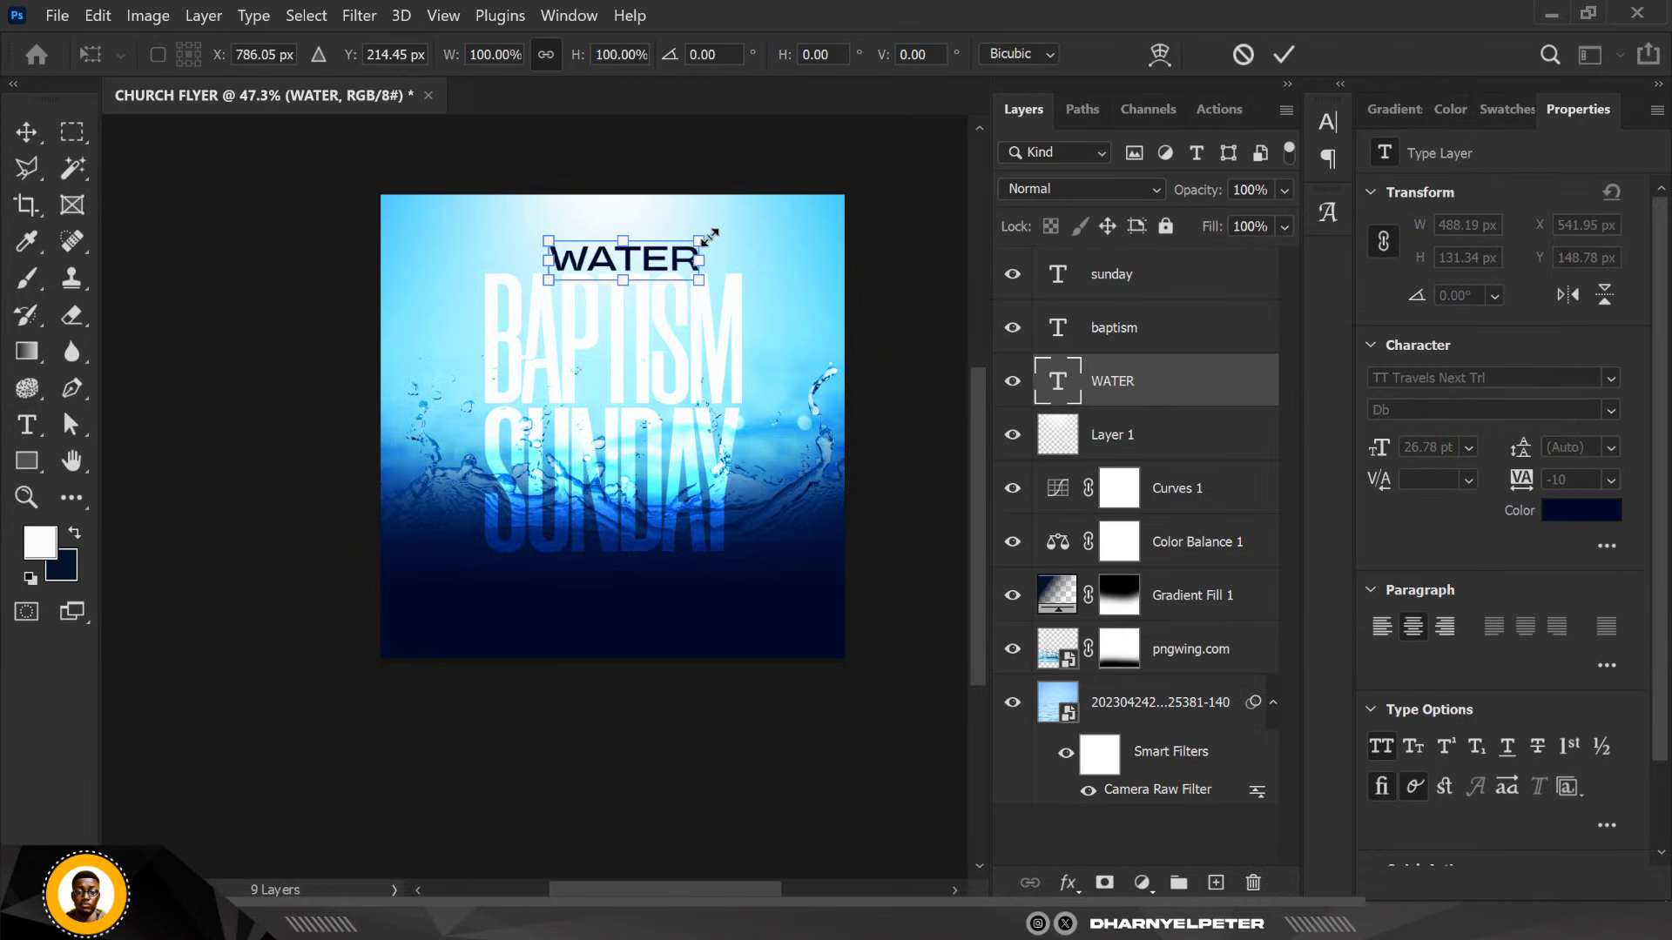
pyautogui.moveTo(709, 236); pyautogui.dragTo(607, 226)
pyautogui.press('Return')
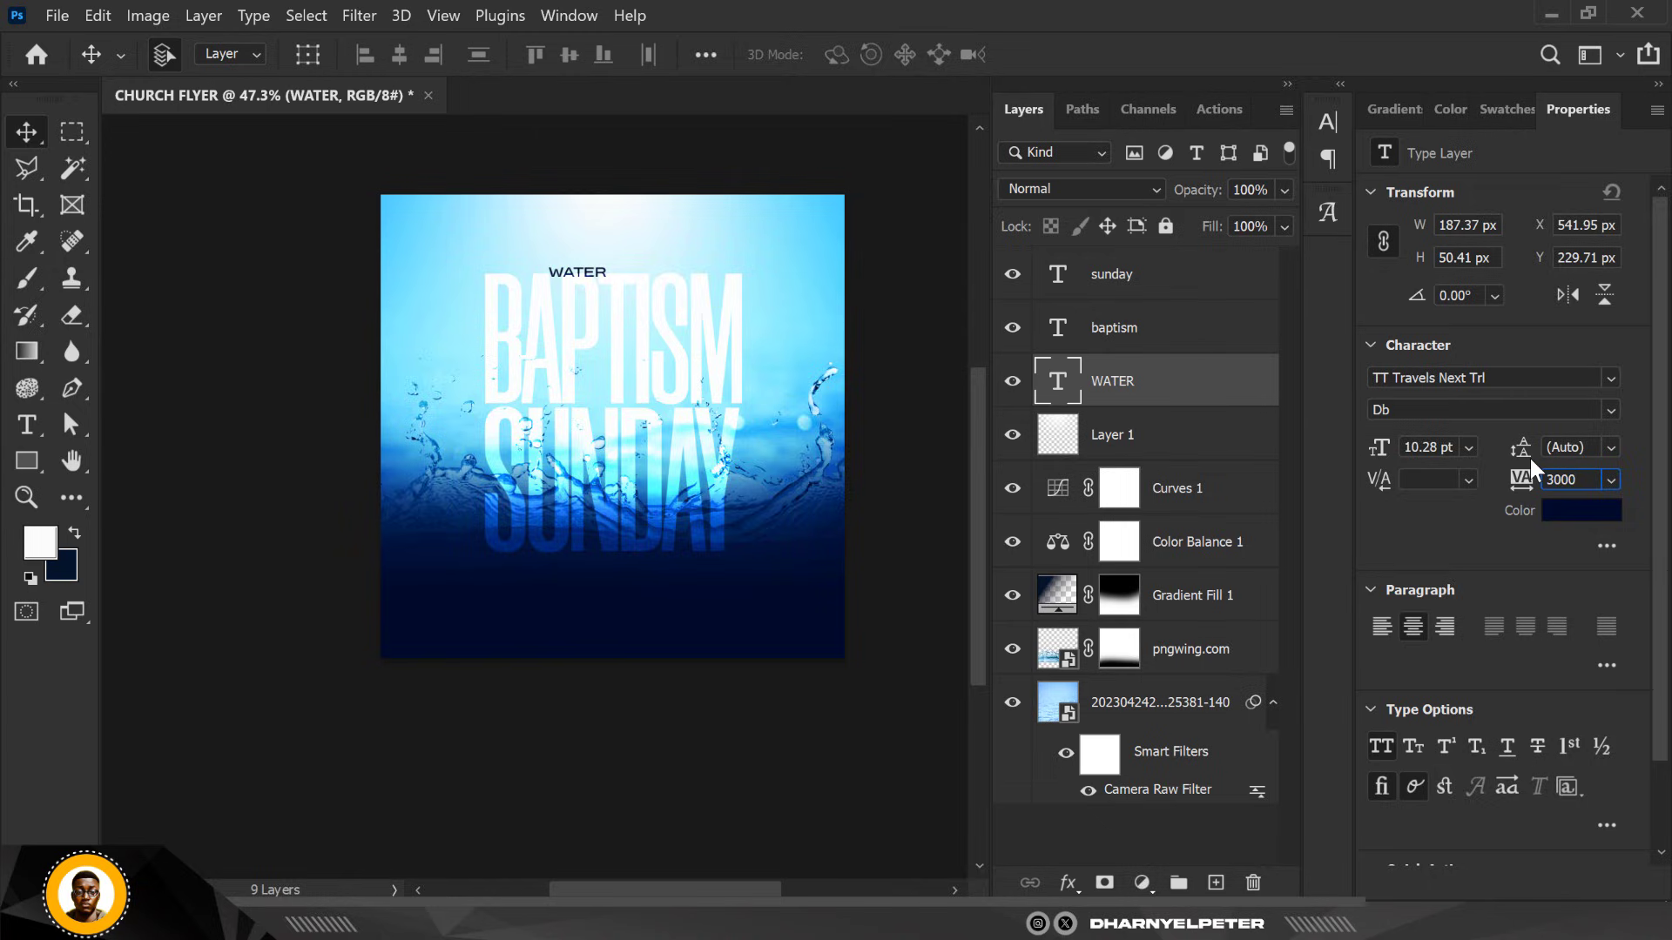
pyautogui.press('Return')
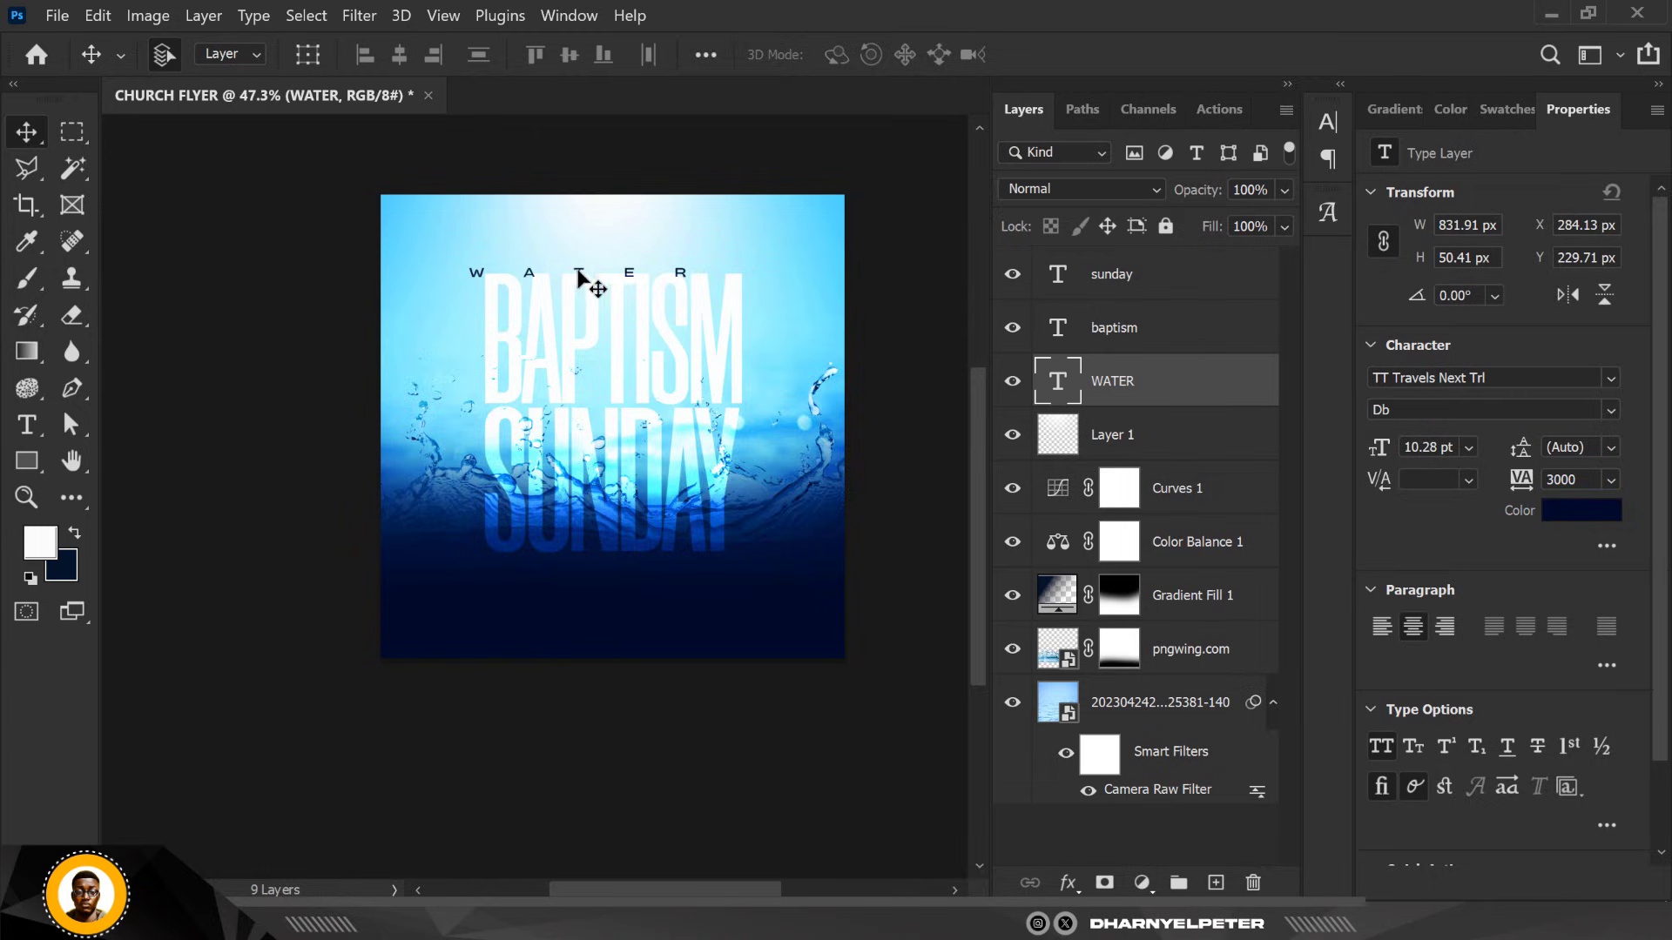
# Centre the widely spaced WATER line just above BAPTISM, at about X 399.13 px, Y 203.71 px
pyautogui.moveTo(582, 273); pyautogui.dragTo(613, 266)
pyautogui.scroll(3, 590, 343)
pyautogui.scroll(3, 644, 249)
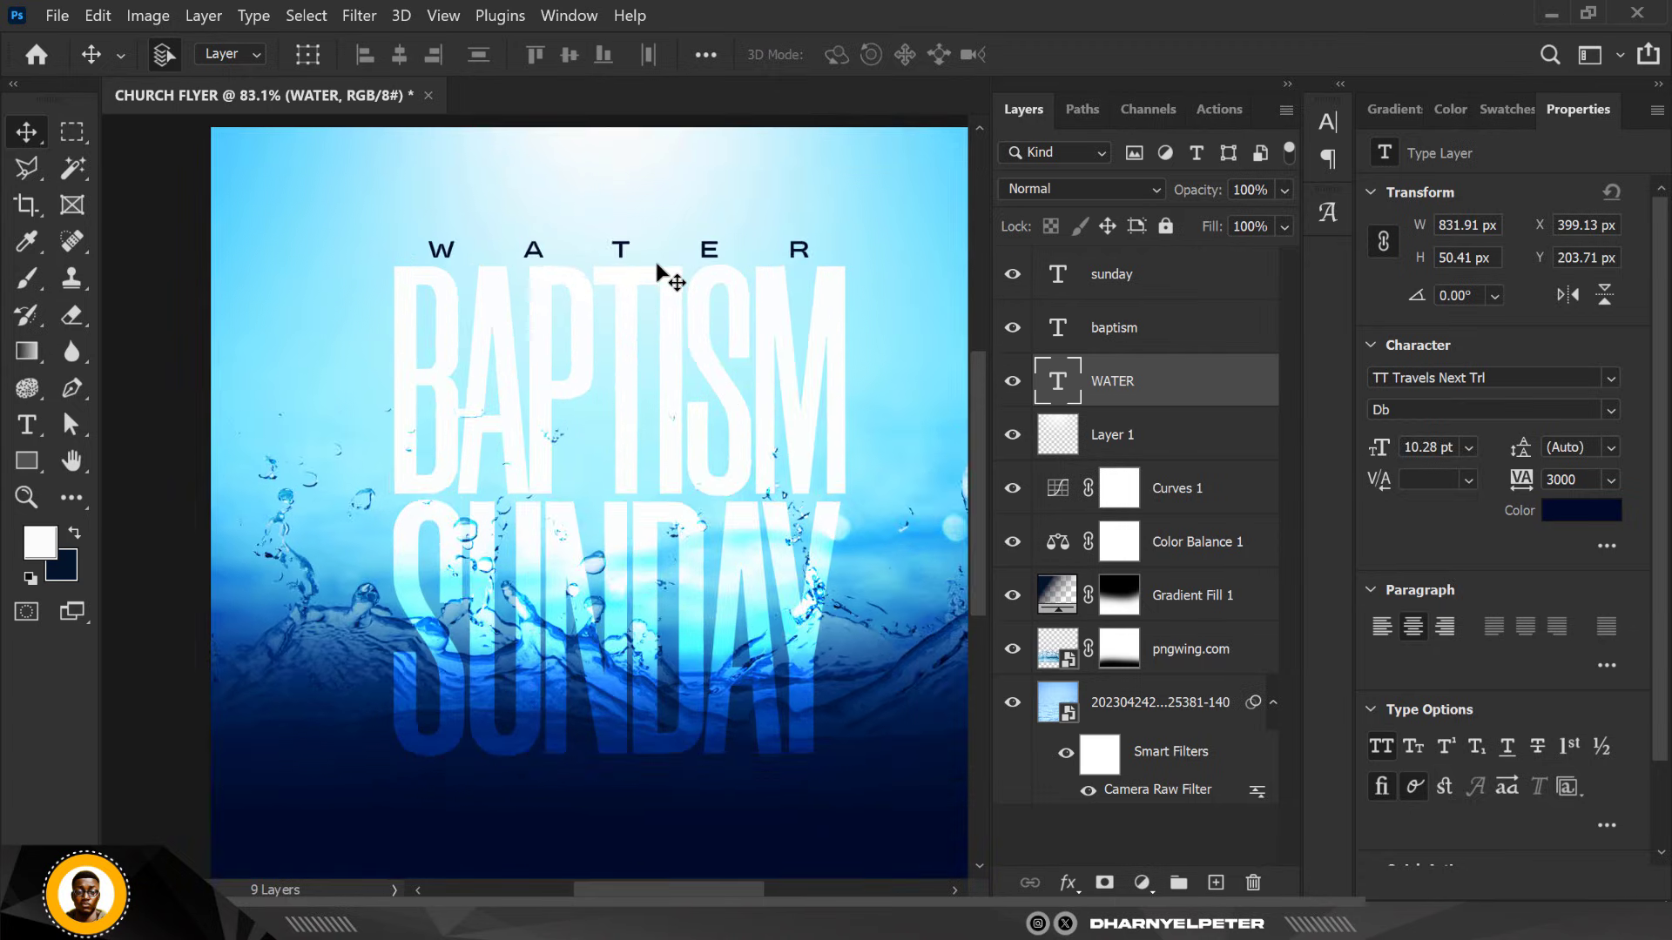
pyautogui.moveTo(624, 250); pyautogui.dragTo(608, 244)
pyautogui.scroll(-3, 625, 277)
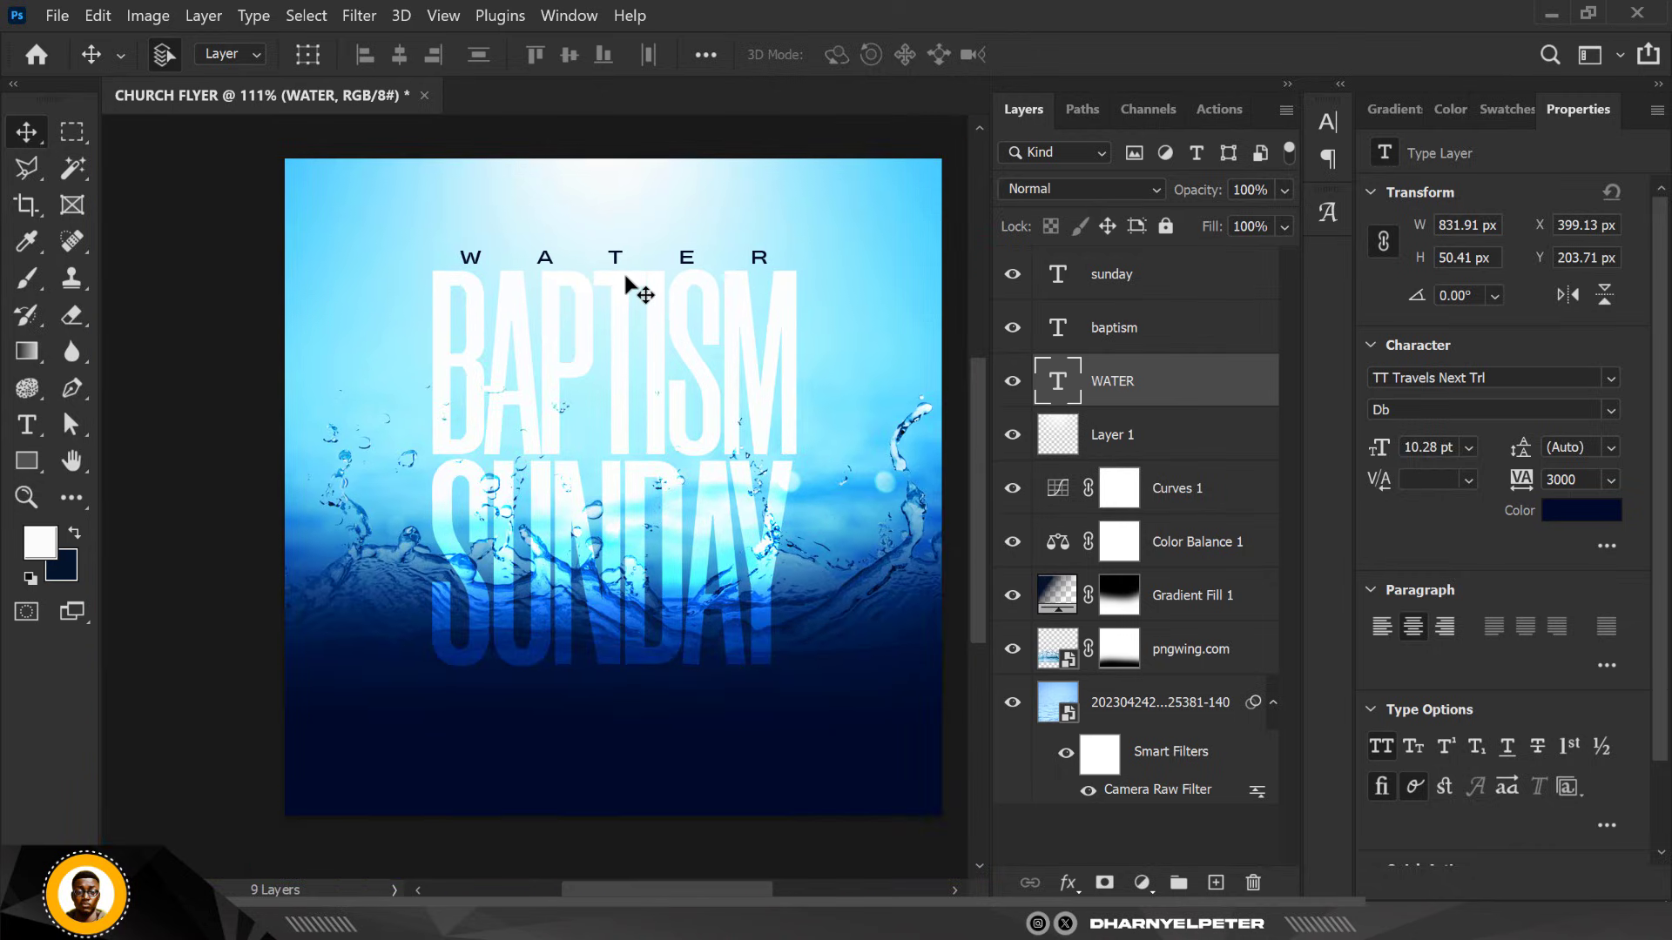
pyautogui.scroll(-1, 625, 277)
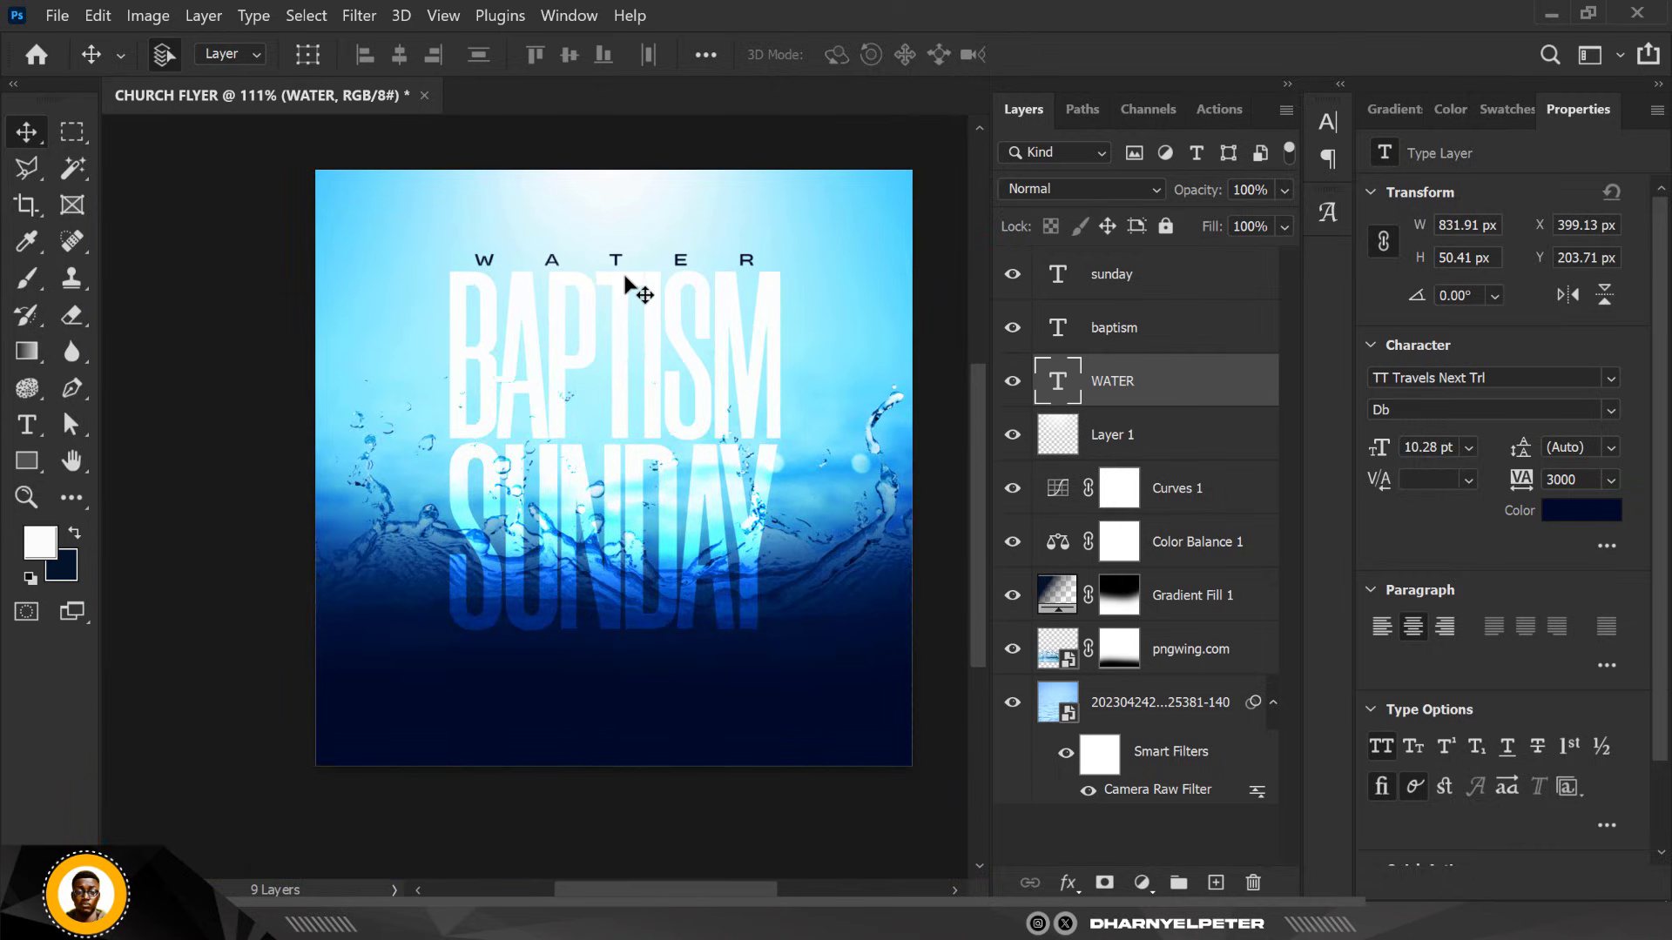
pyautogui.scroll(-2, 664, 259)
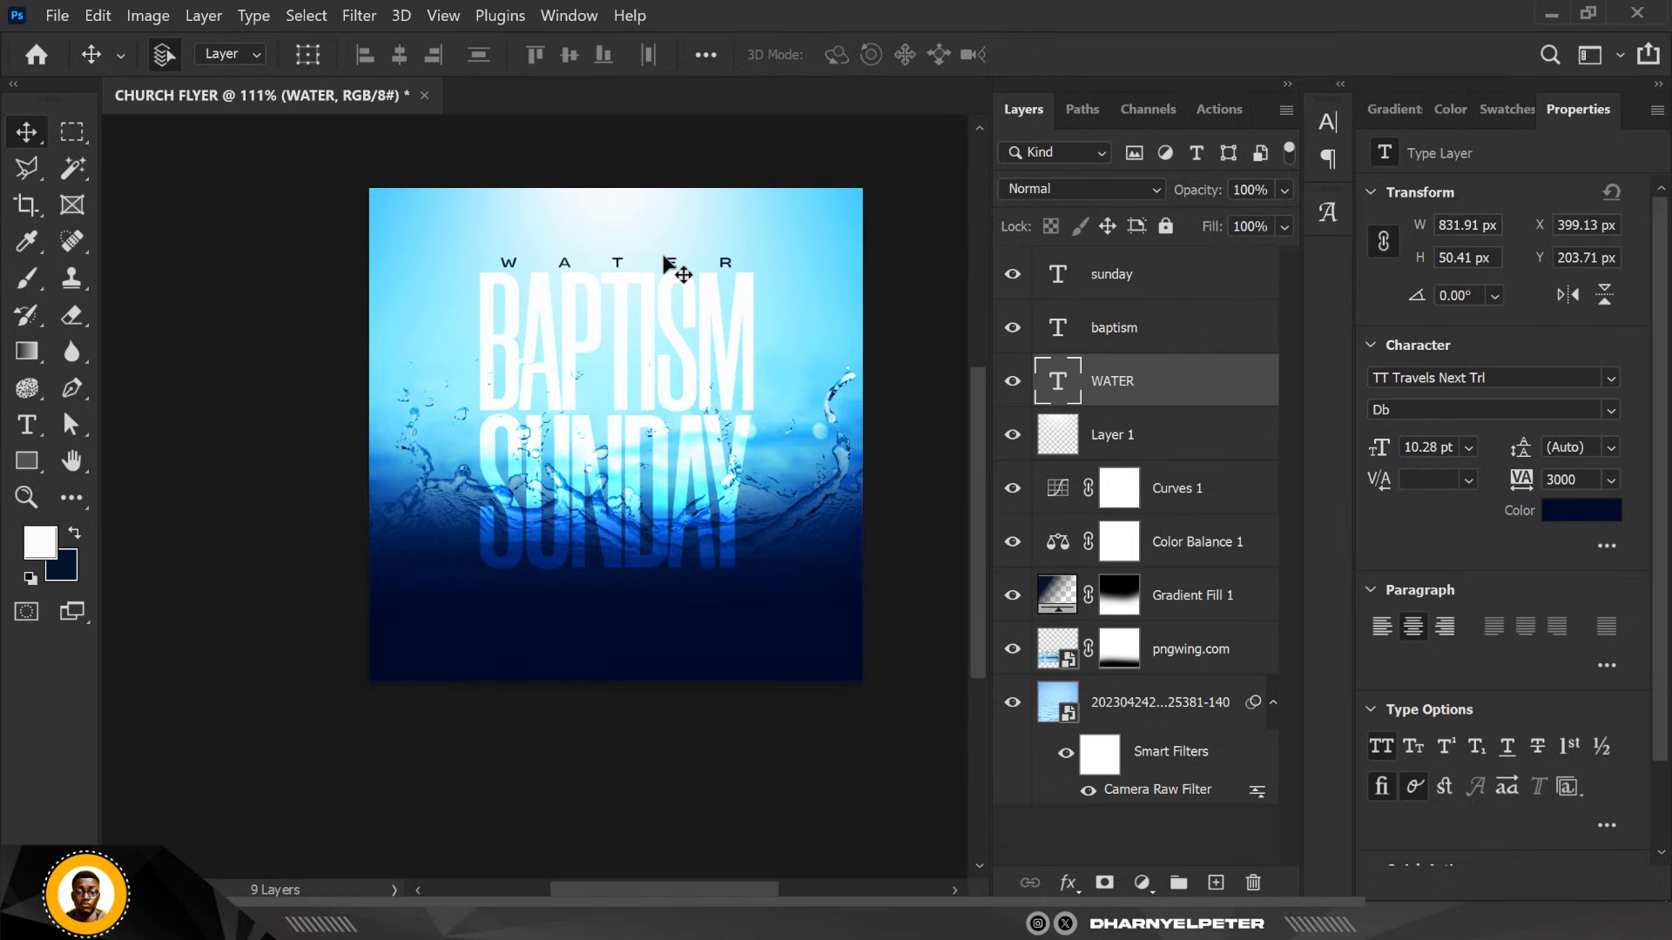
pyautogui.scroll(1, 790, 149)
pyautogui.scroll(3, 269, 377)
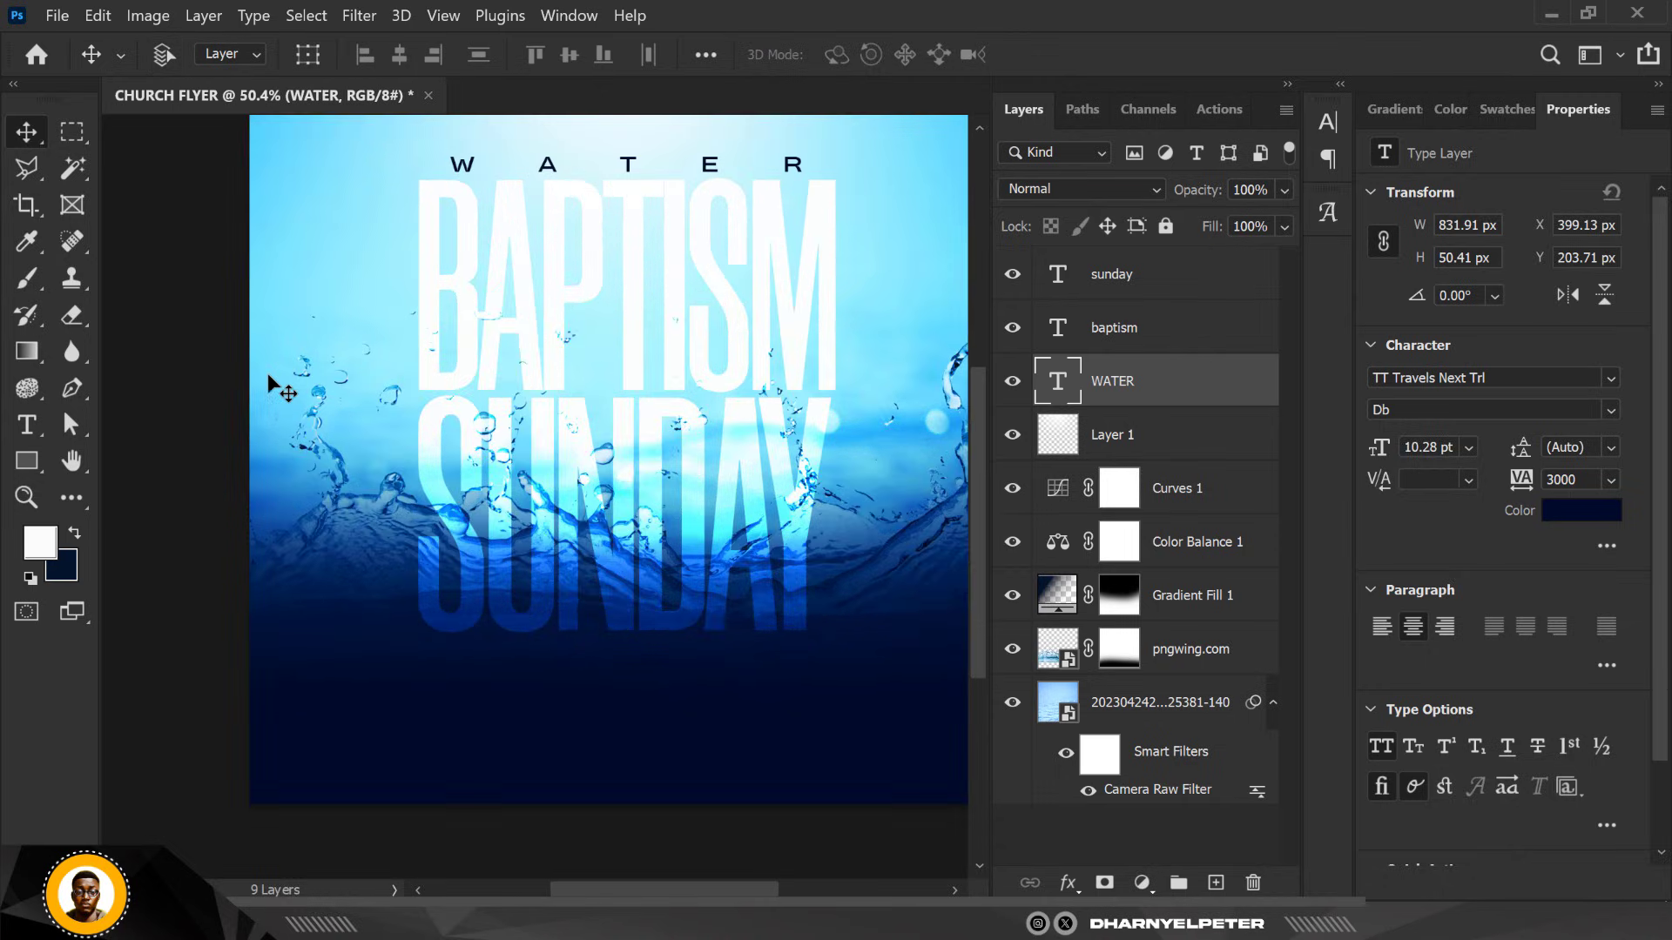
pyautogui.scroll(3, 348, 410)
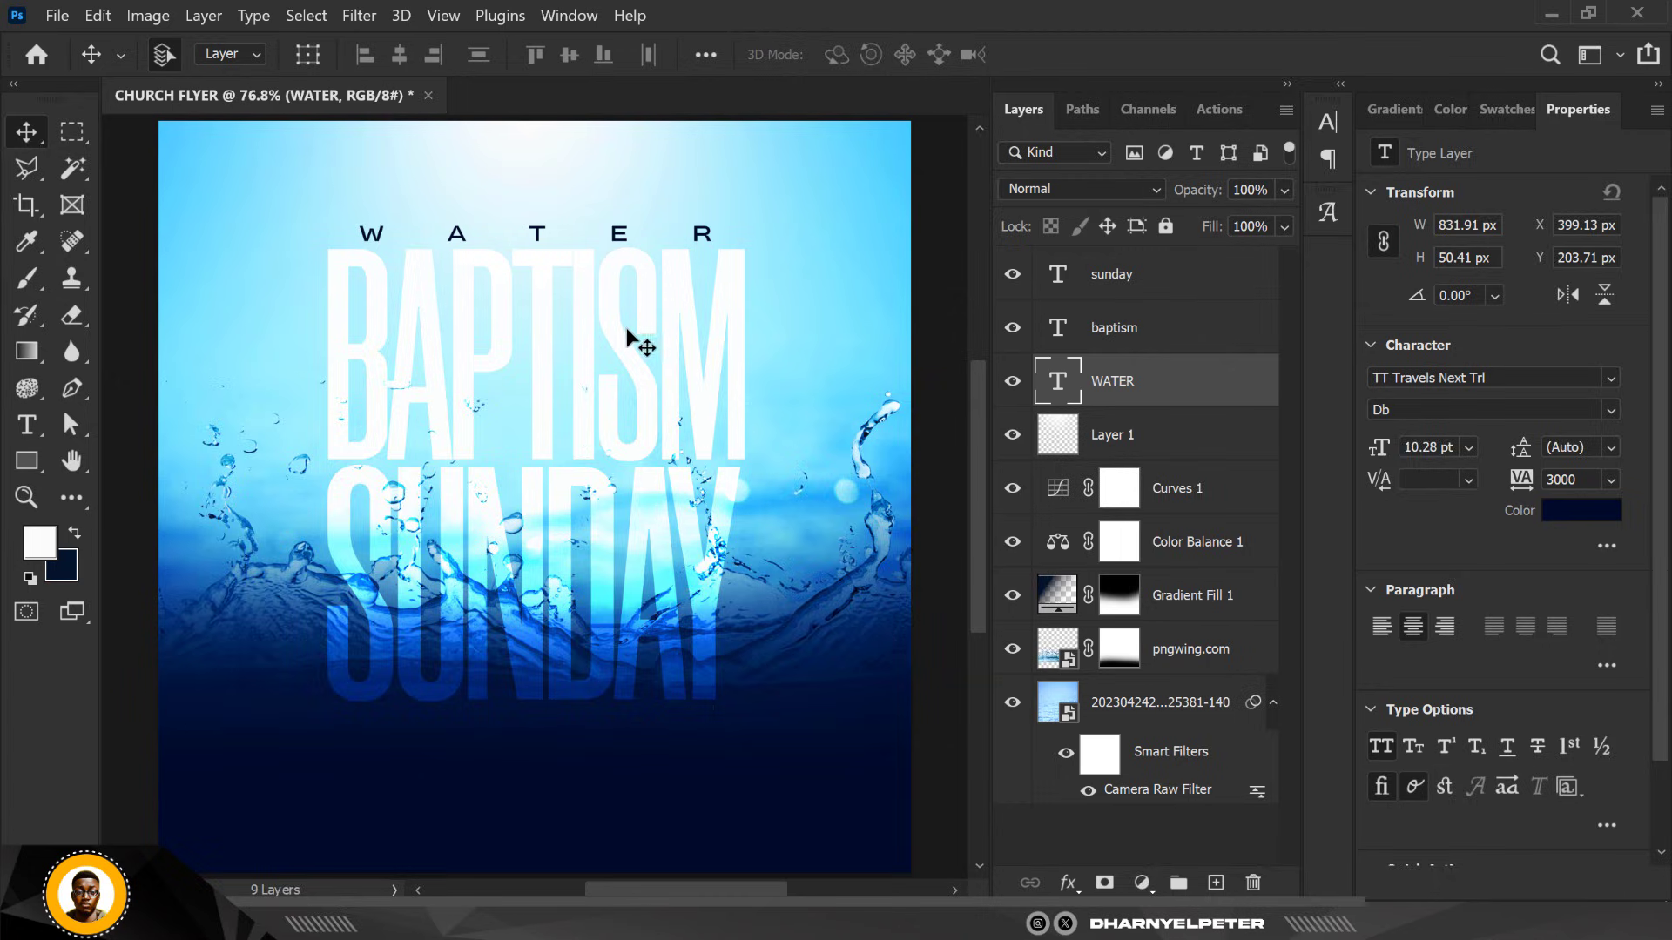
# Convert the SUNDAY text layer to a smart object
pyautogui.hotkey('shift', 'alt', 'o')
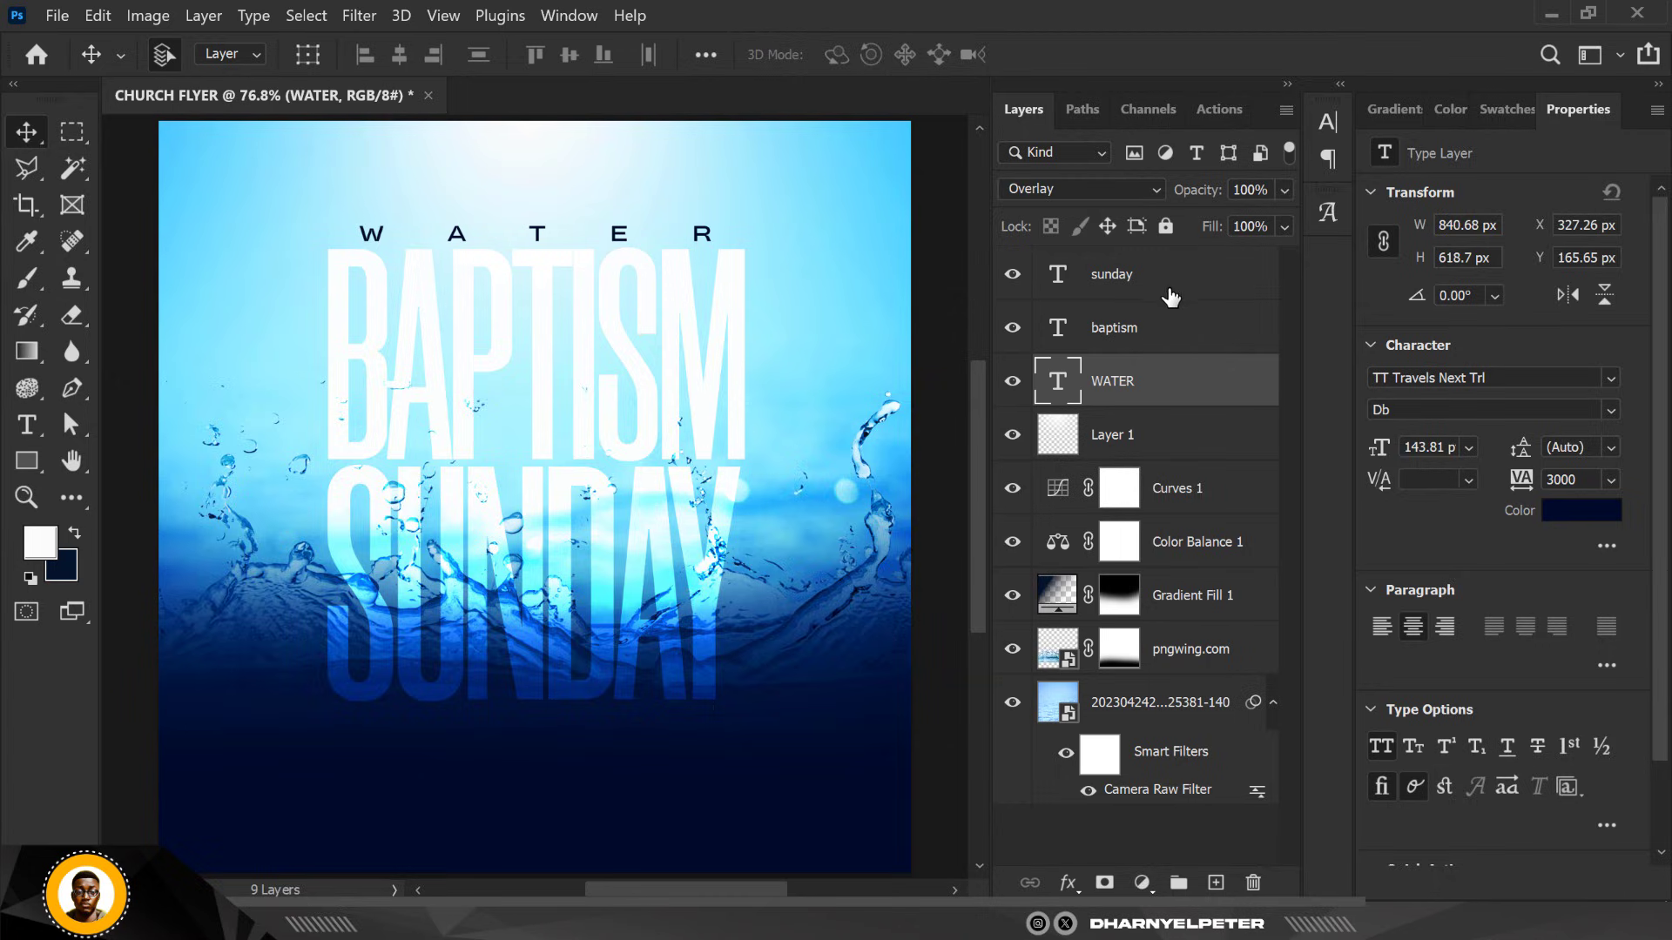
pyautogui.hotkey('alt', ']')
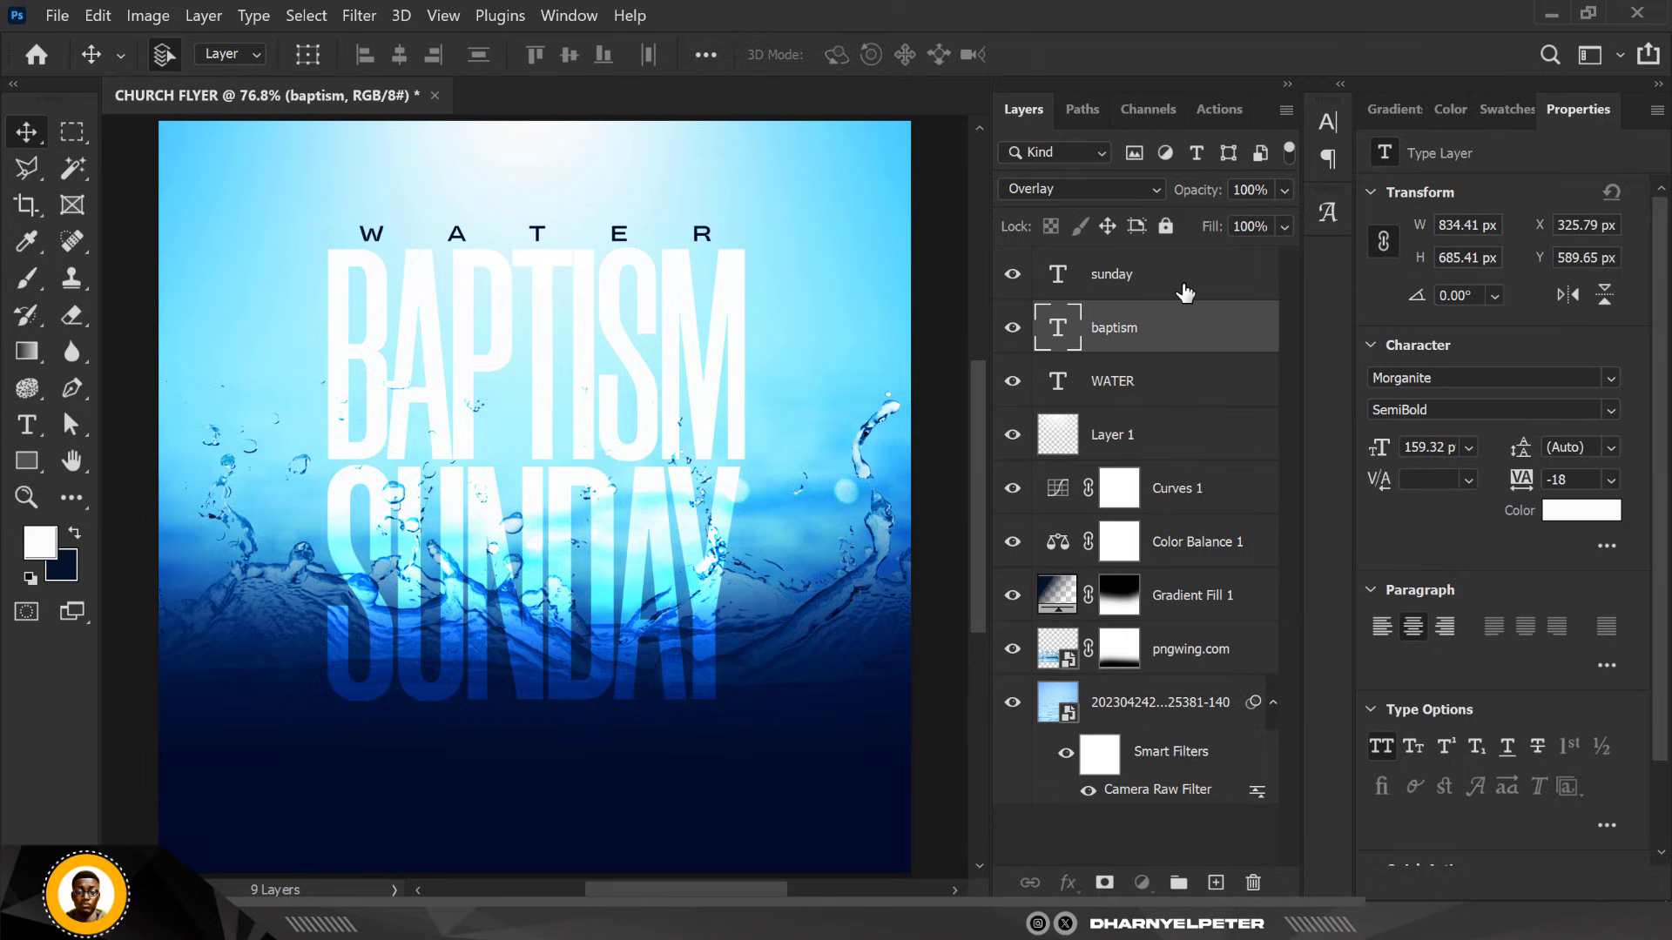
pyautogui.click(1188, 290)
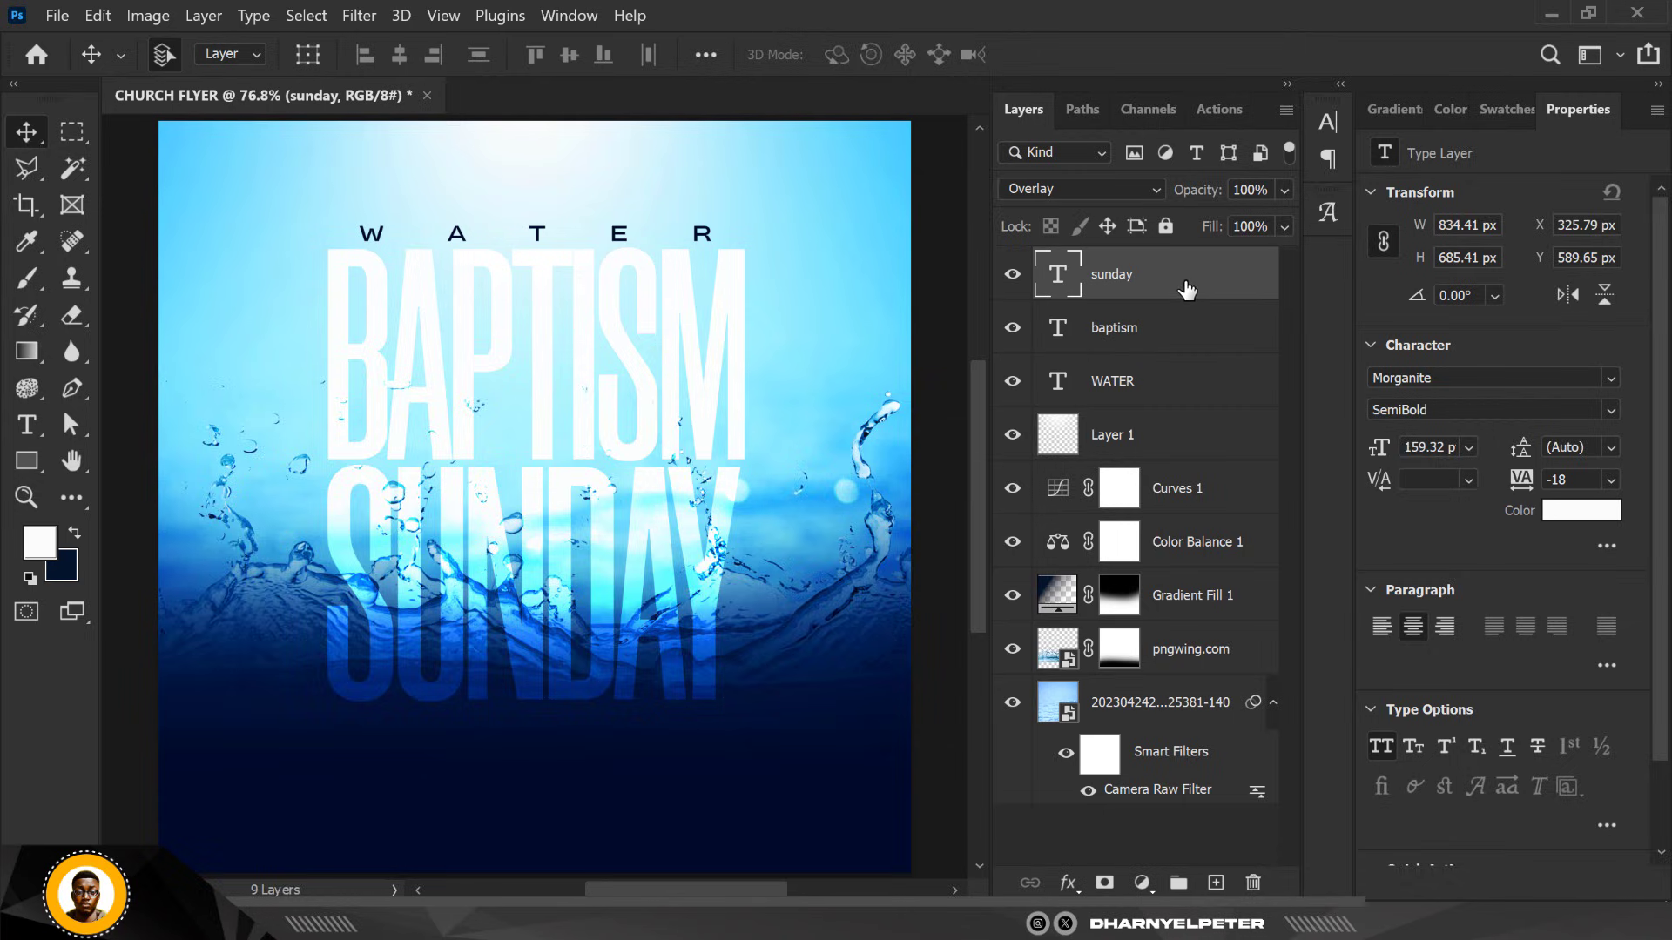
pyautogui.rightClick(1193, 279)
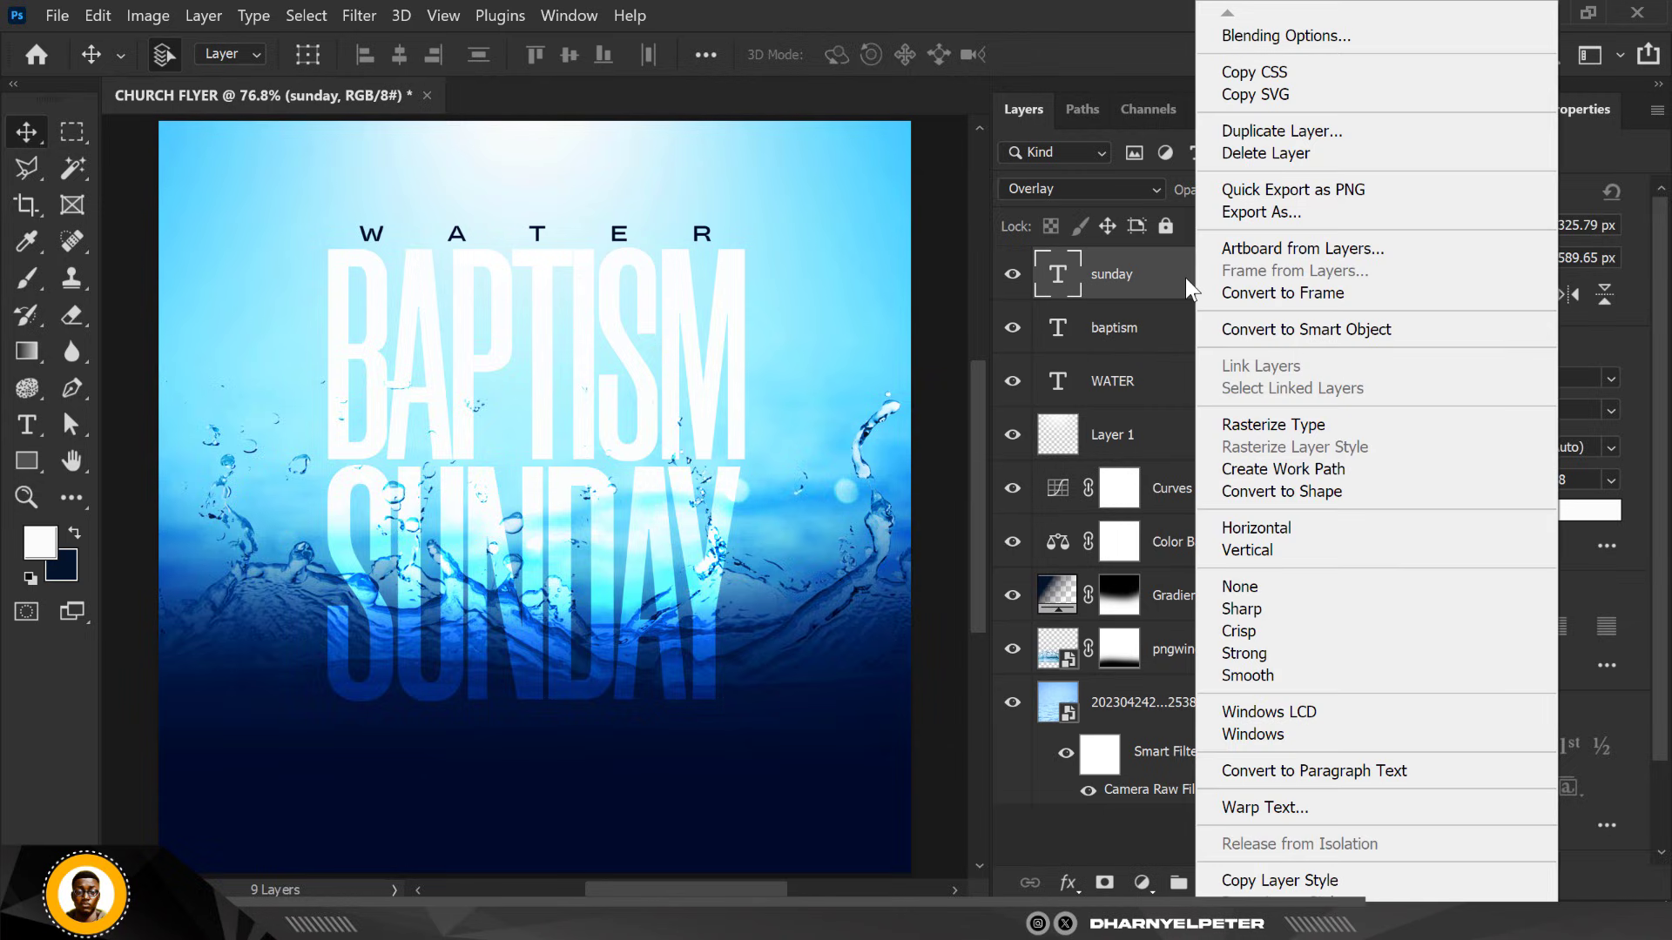
pyautogui.click(1257, 329)
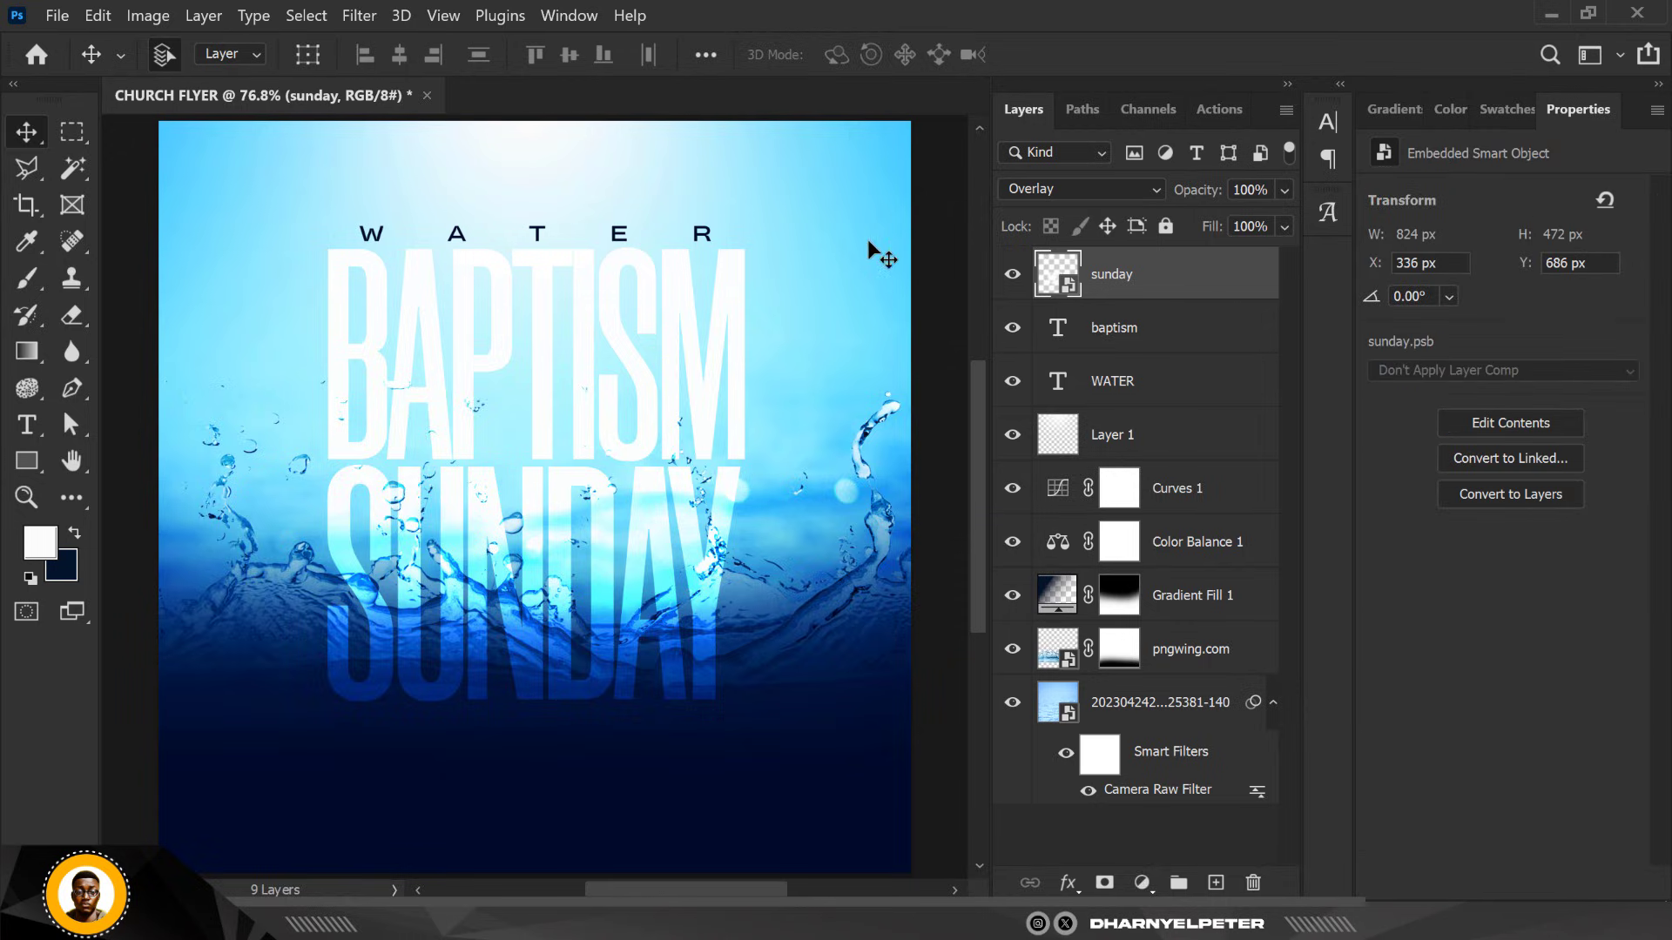
# Apply a Liquify filter to SUNDAY, warping its letters into a wavy shape with a 500 px Forward Warp brush
pyautogui.click(355, 16)
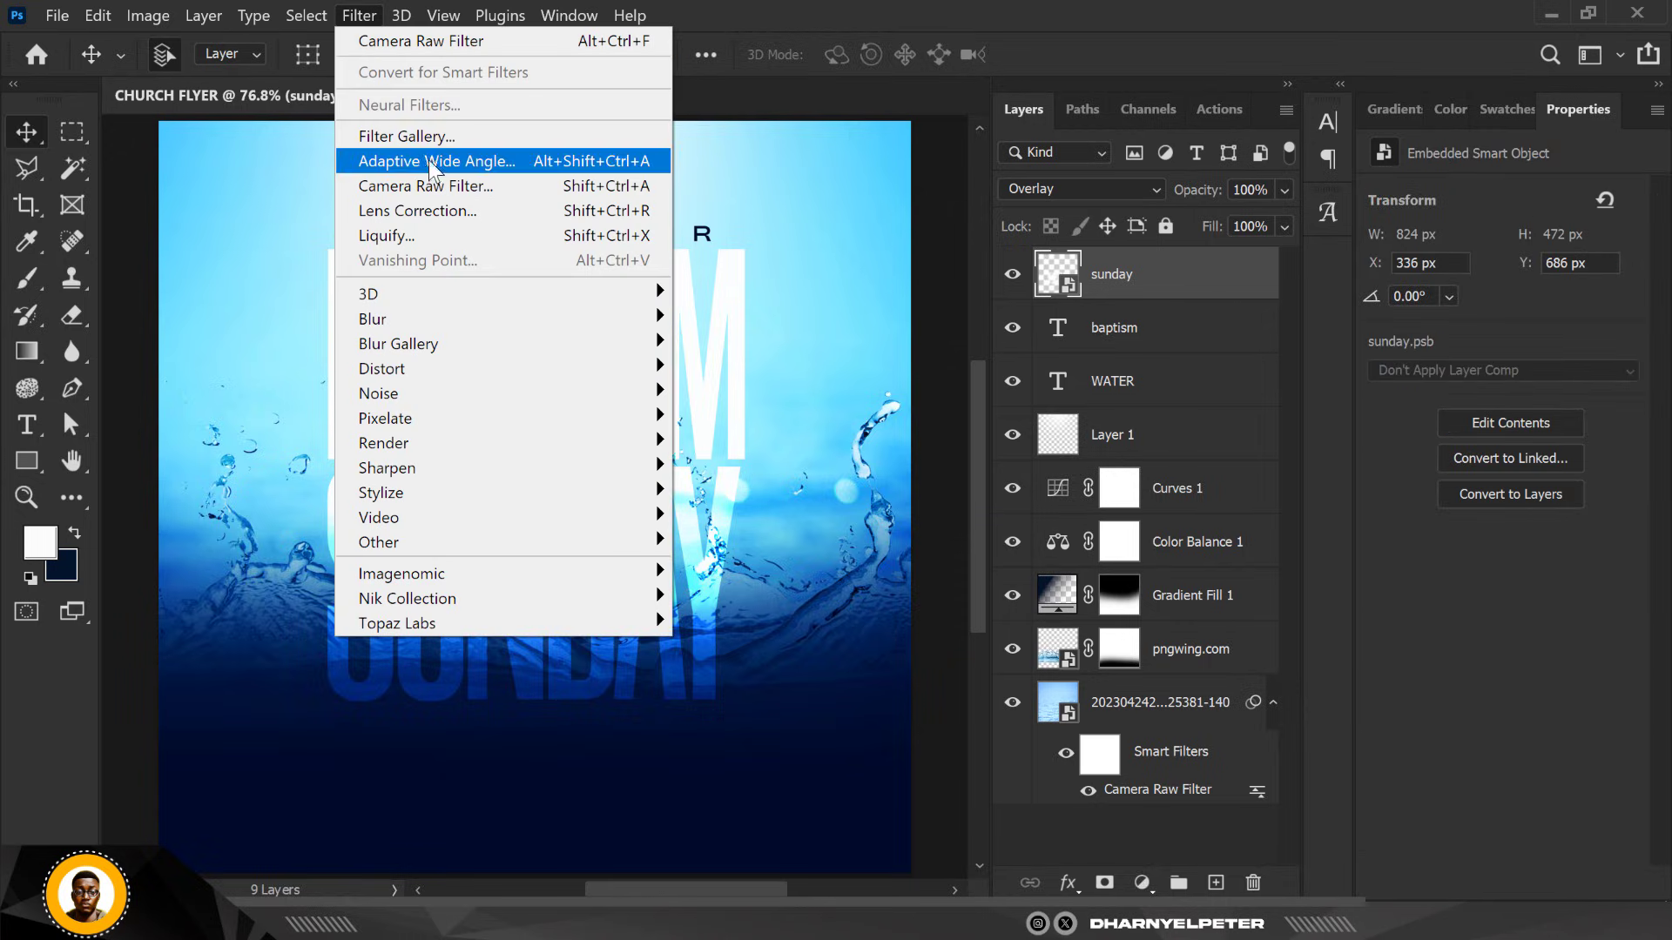
pyautogui.click(424, 235)
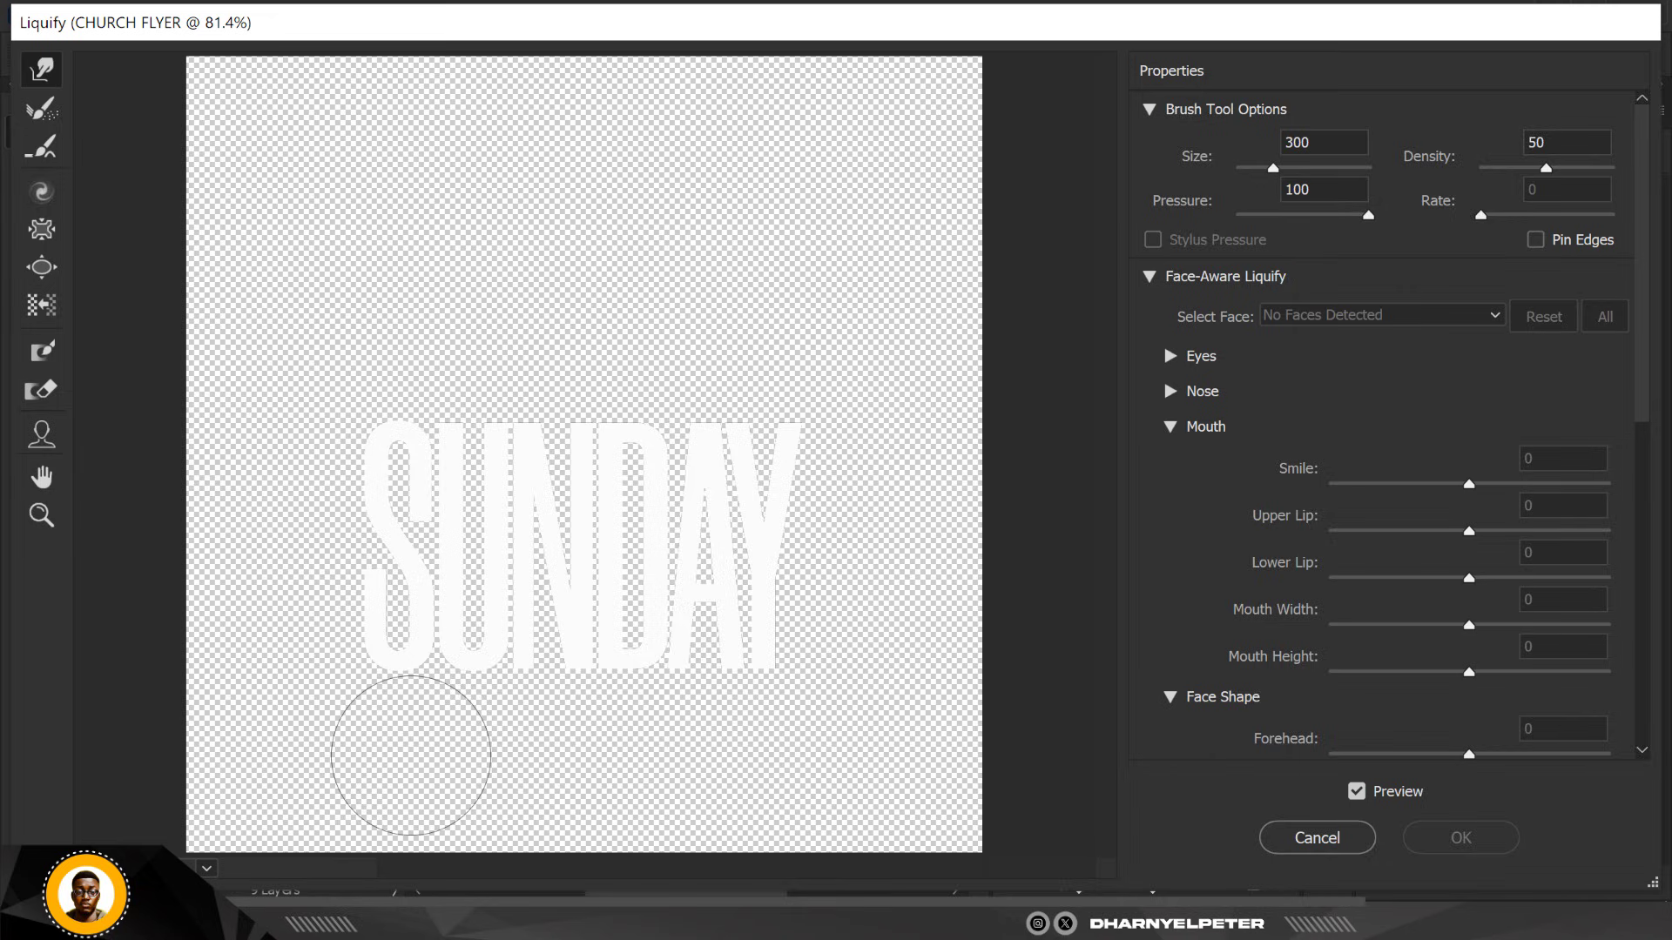
pyautogui.press(']')
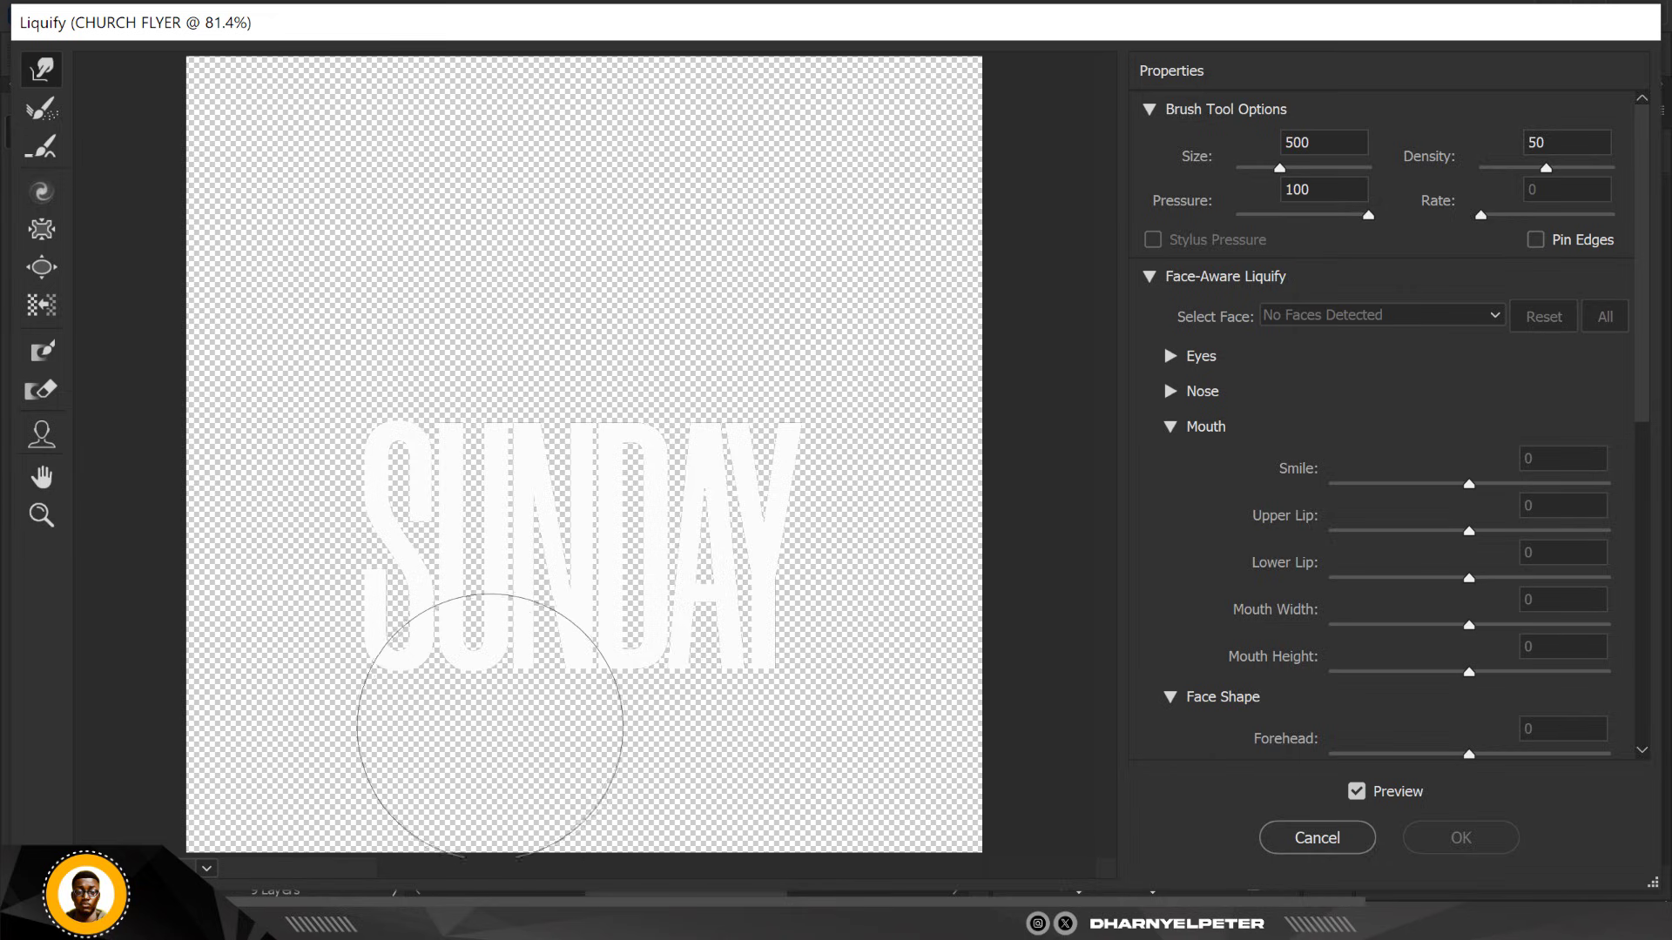
pyautogui.press(']')
pyautogui.moveTo(498, 706)
pyautogui.mouseDown()
pyautogui.moveTo(701, 705)
pyautogui.moveTo(695, 676)
pyautogui.moveTo(637, 719)
pyautogui.moveTo(636, 683)
pyautogui.moveTo(377, 682)
pyautogui.mouseUp()
pyautogui.moveTo(851, 552); pyautogui.dragTo(859, 559)
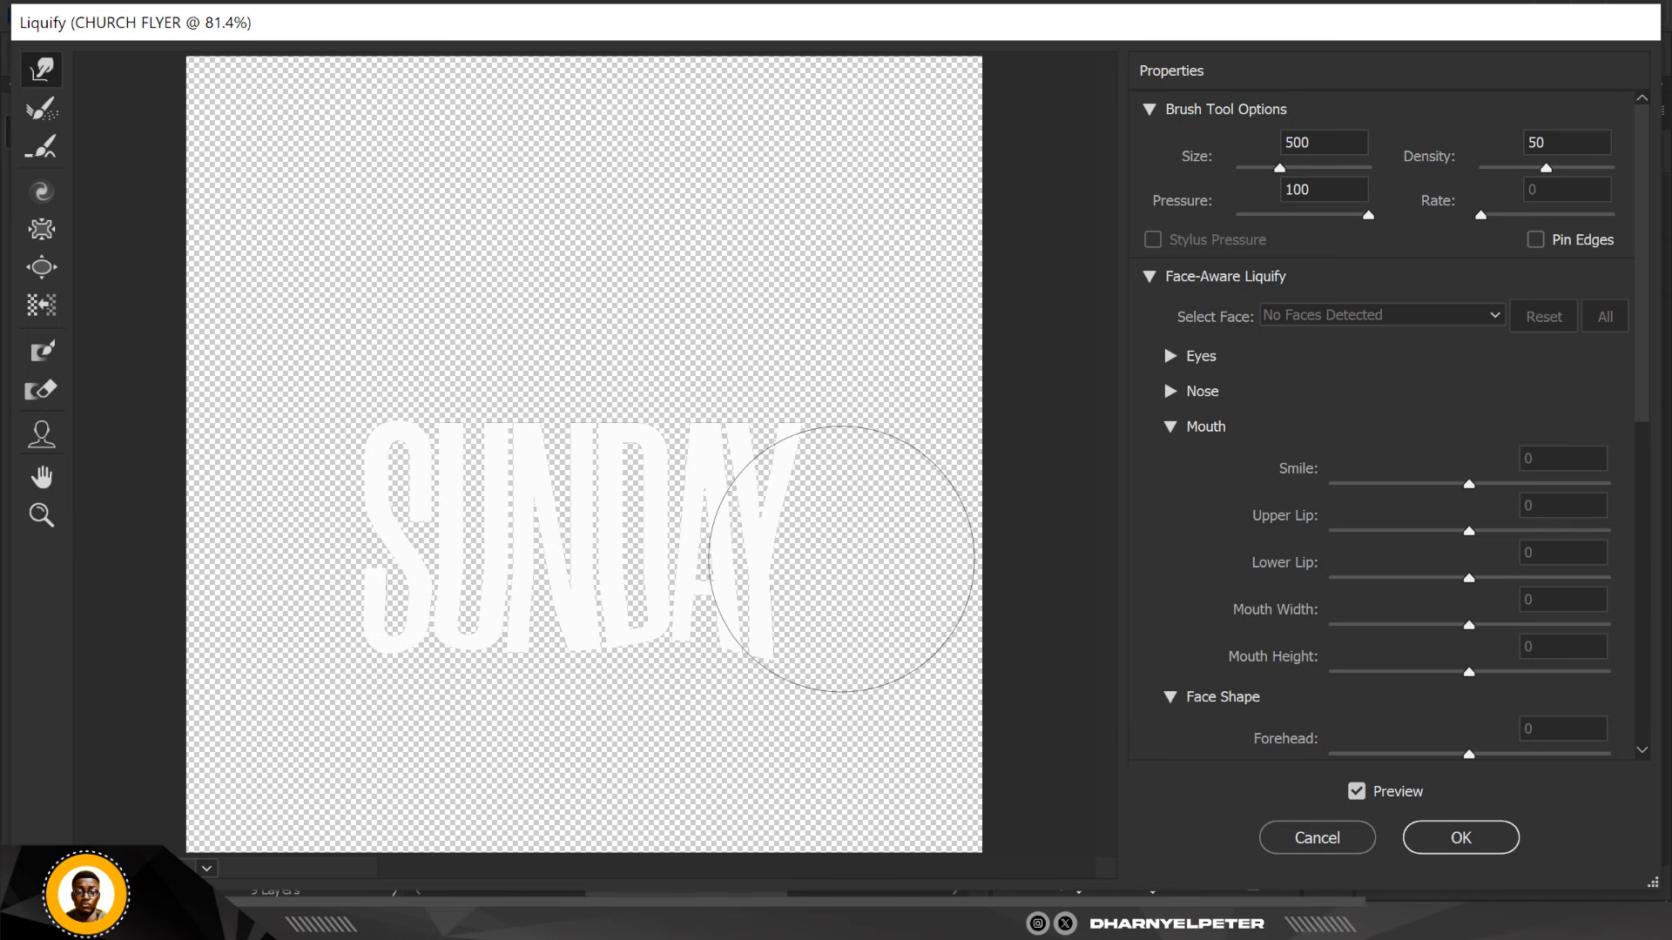
pyautogui.moveTo(469, 559)
pyautogui.mouseDown()
pyautogui.moveTo(570, 481)
pyautogui.moveTo(542, 463)
pyautogui.moveTo(539, 488)
pyautogui.moveTo(671, 476)
pyautogui.moveTo(515, 549)
pyautogui.moveTo(427, 552)
pyautogui.moveTo(604, 616)
pyautogui.mouseUp()
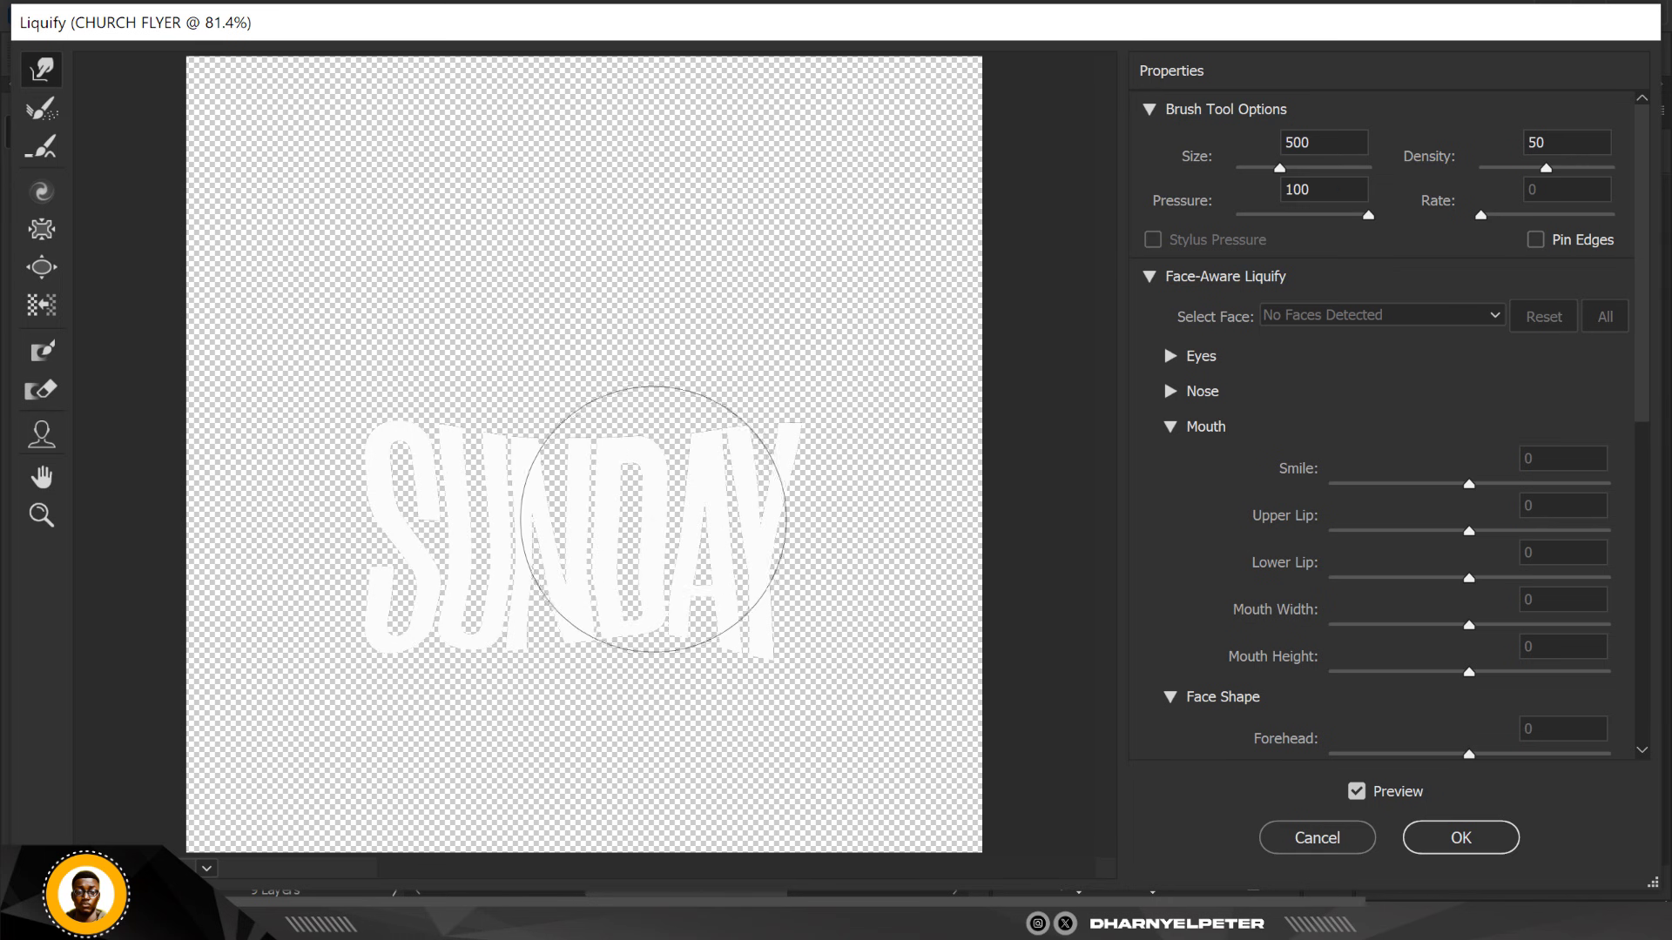
pyautogui.click(1460, 837)
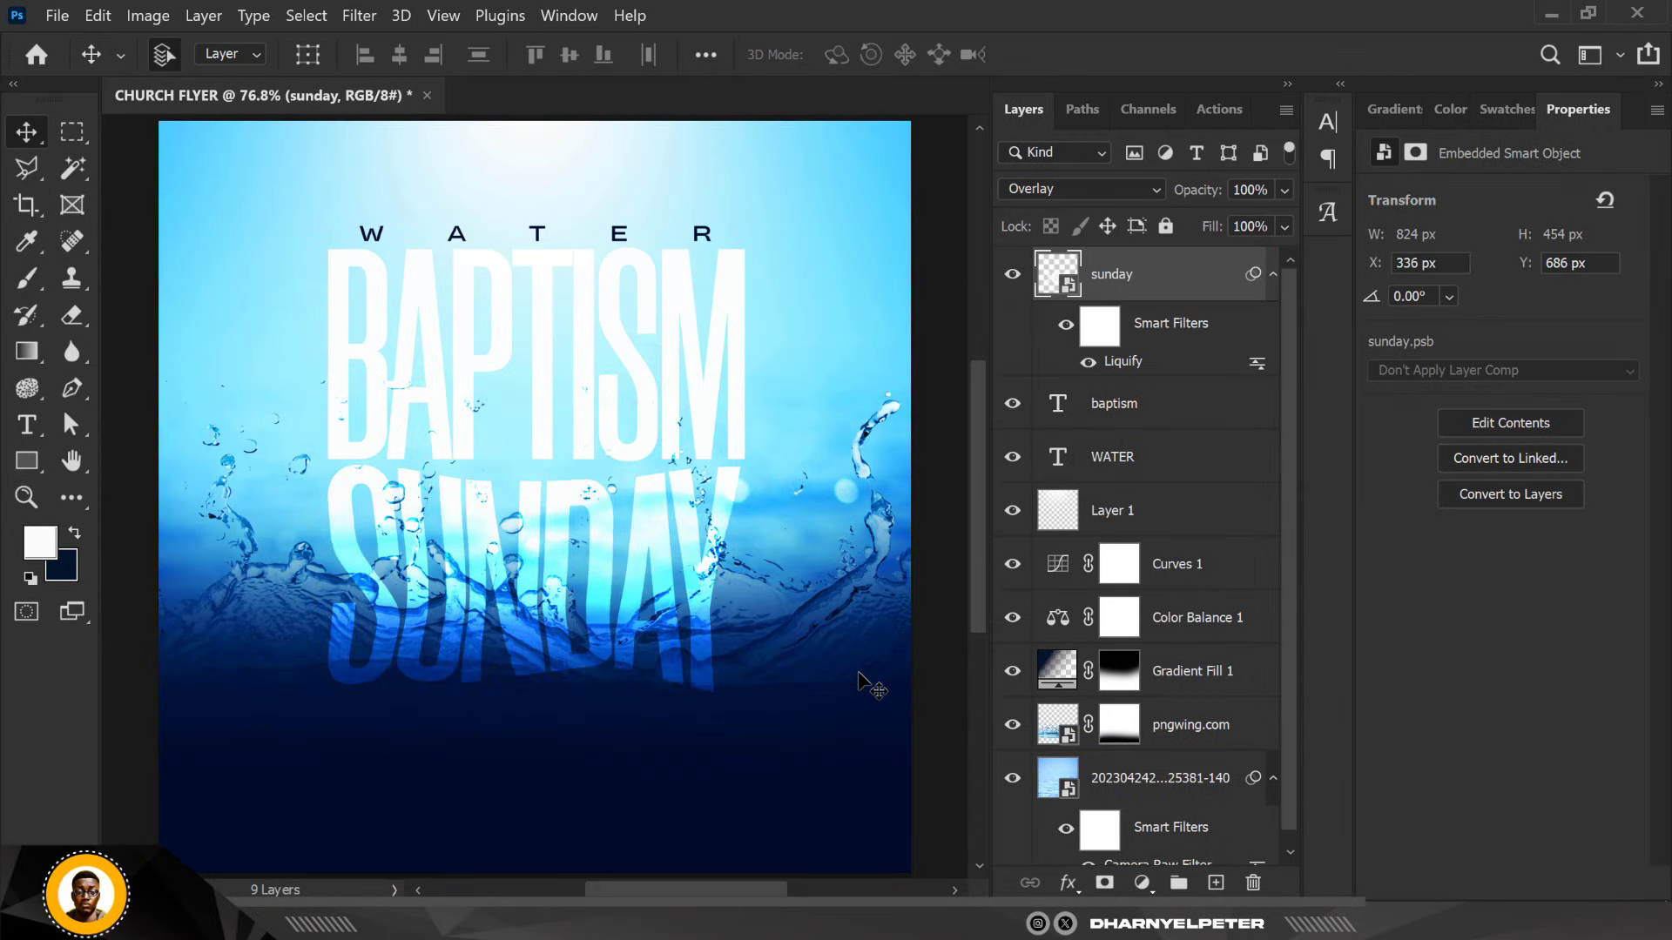
# Recolour the WATER text to the medium blue 1e74c5, sampled from the water near the flyer's edge
pyautogui.scroll(-1, 810, 513)
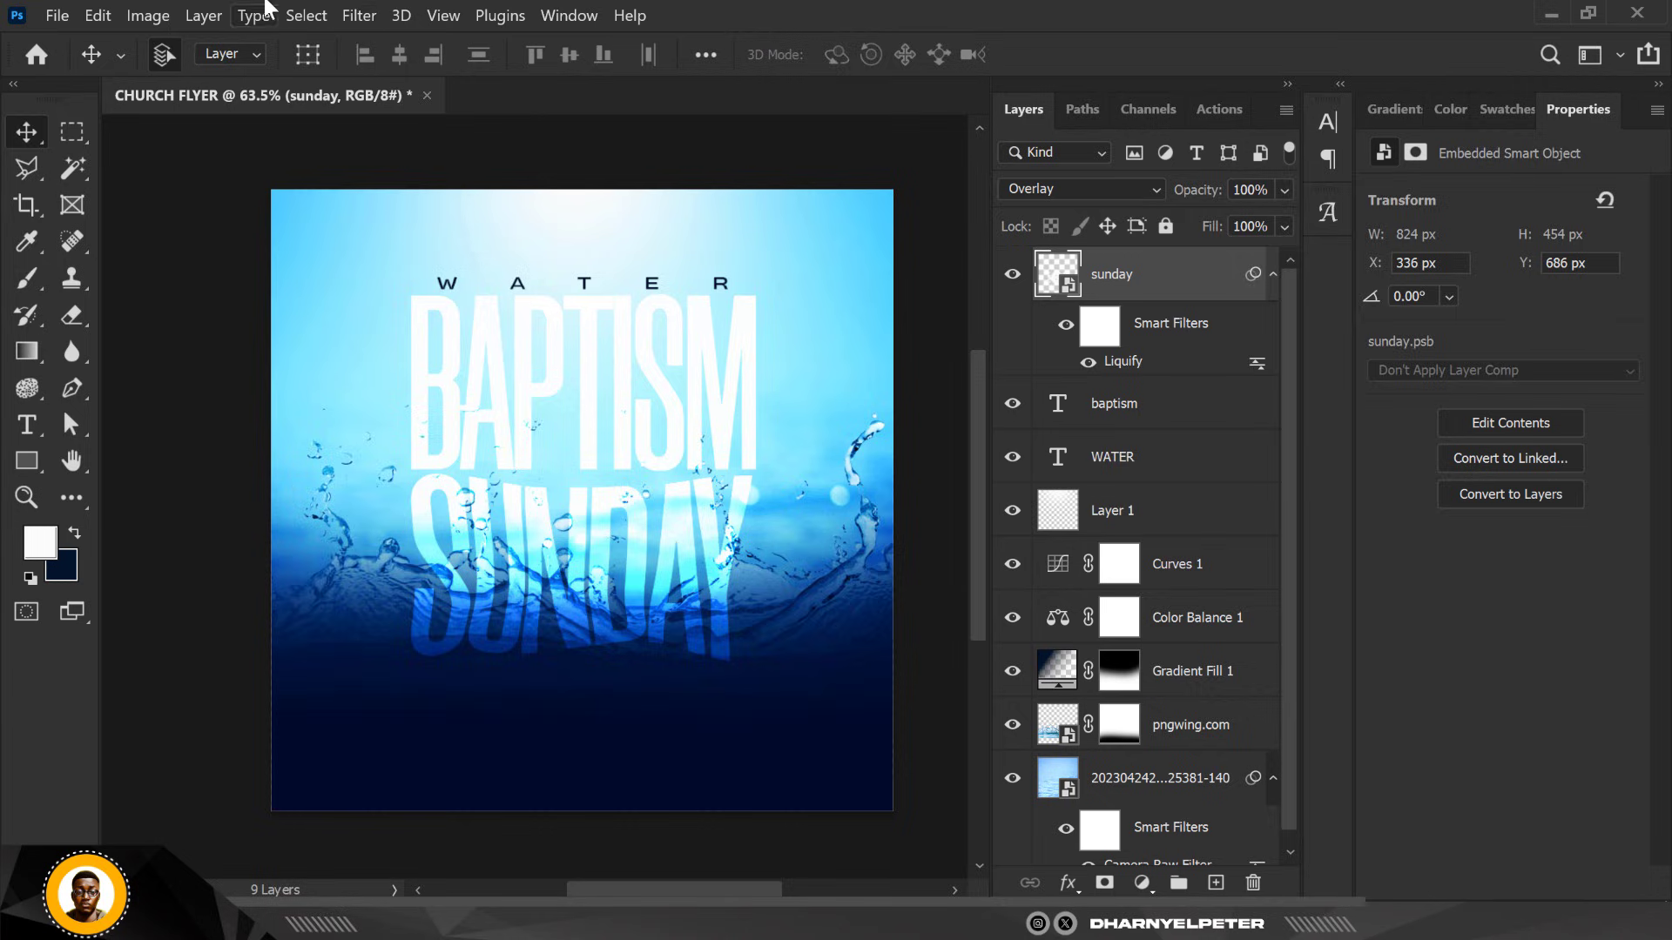
pyautogui.click(1155, 460)
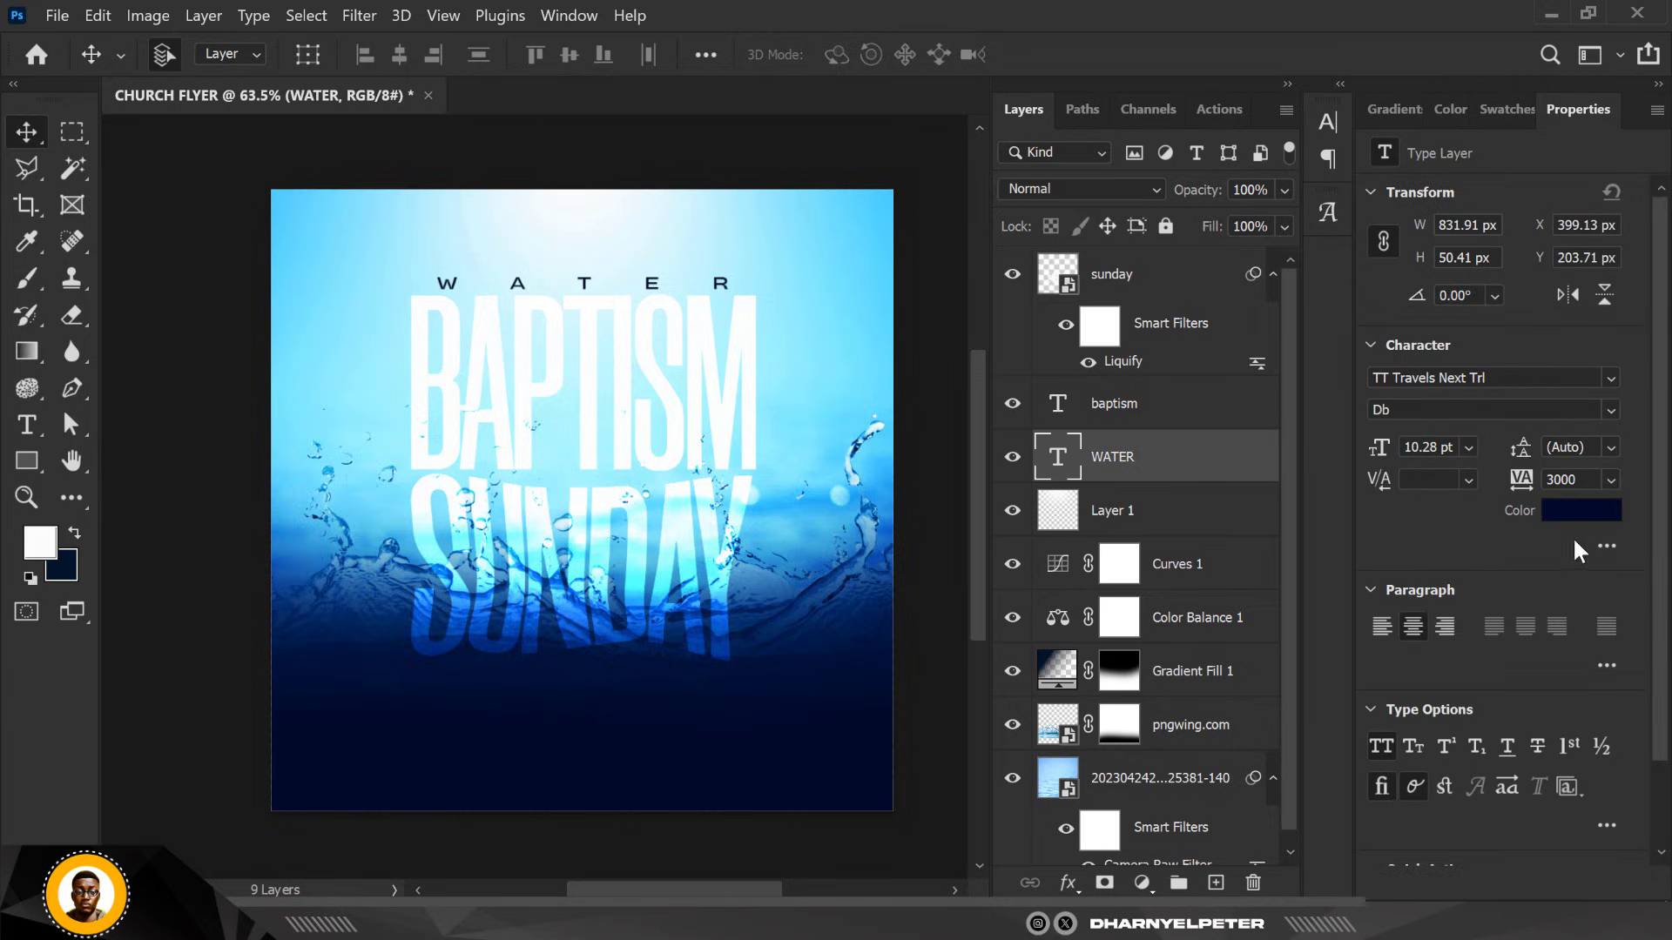
pyautogui.click(1576, 512)
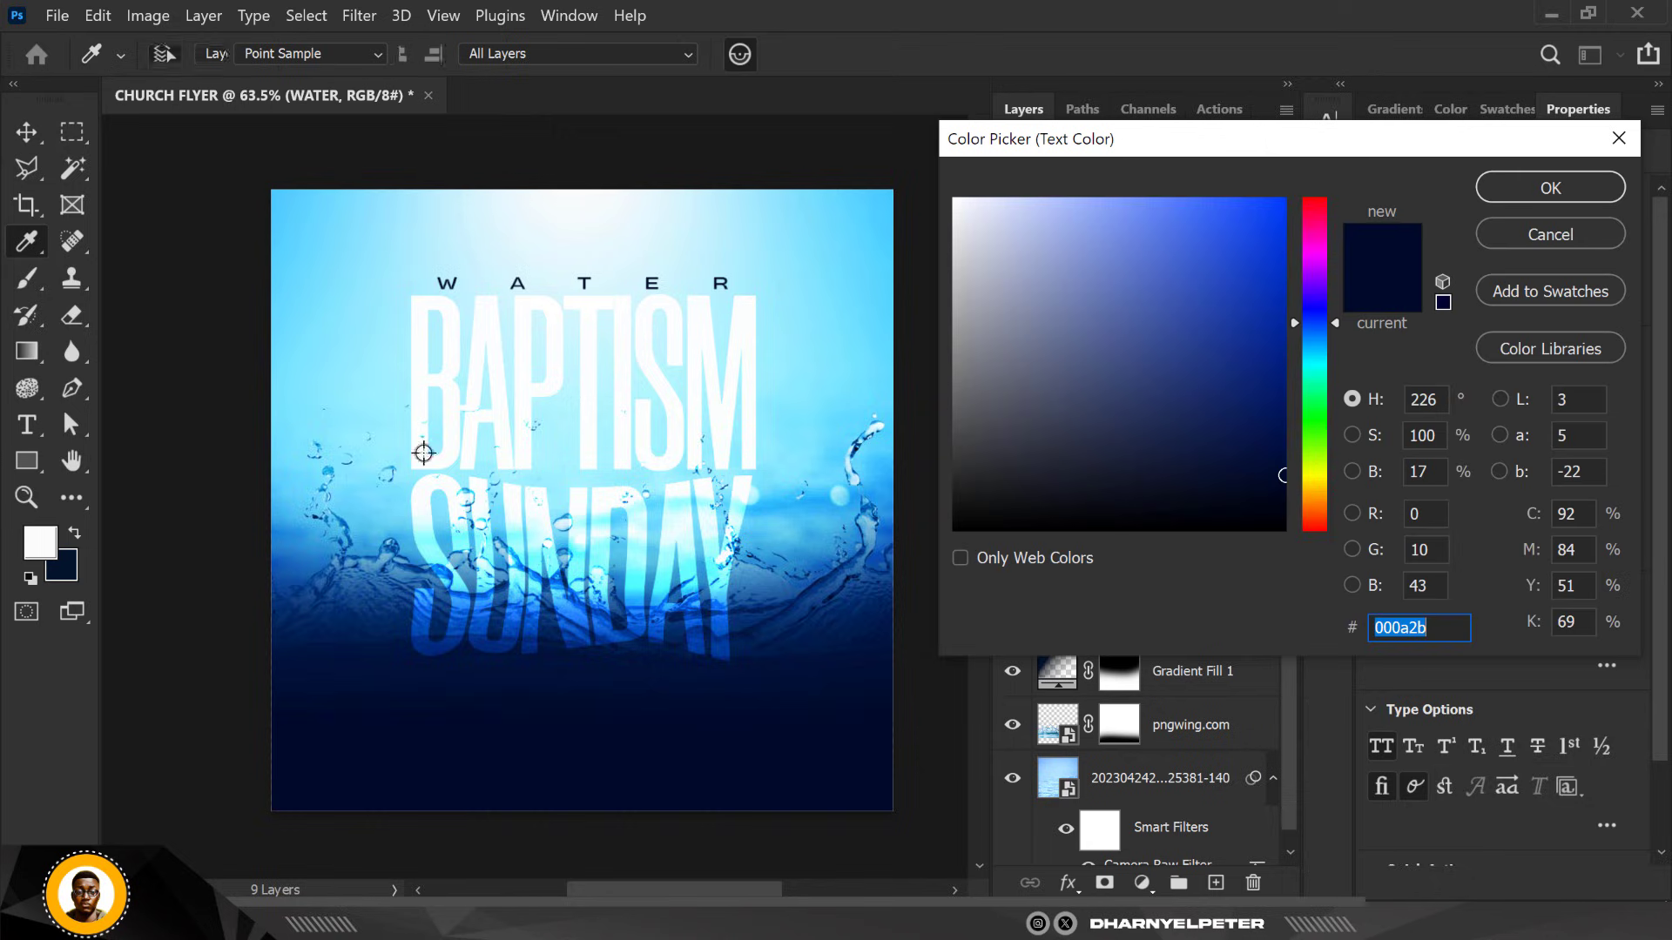
pyautogui.click(286, 608)
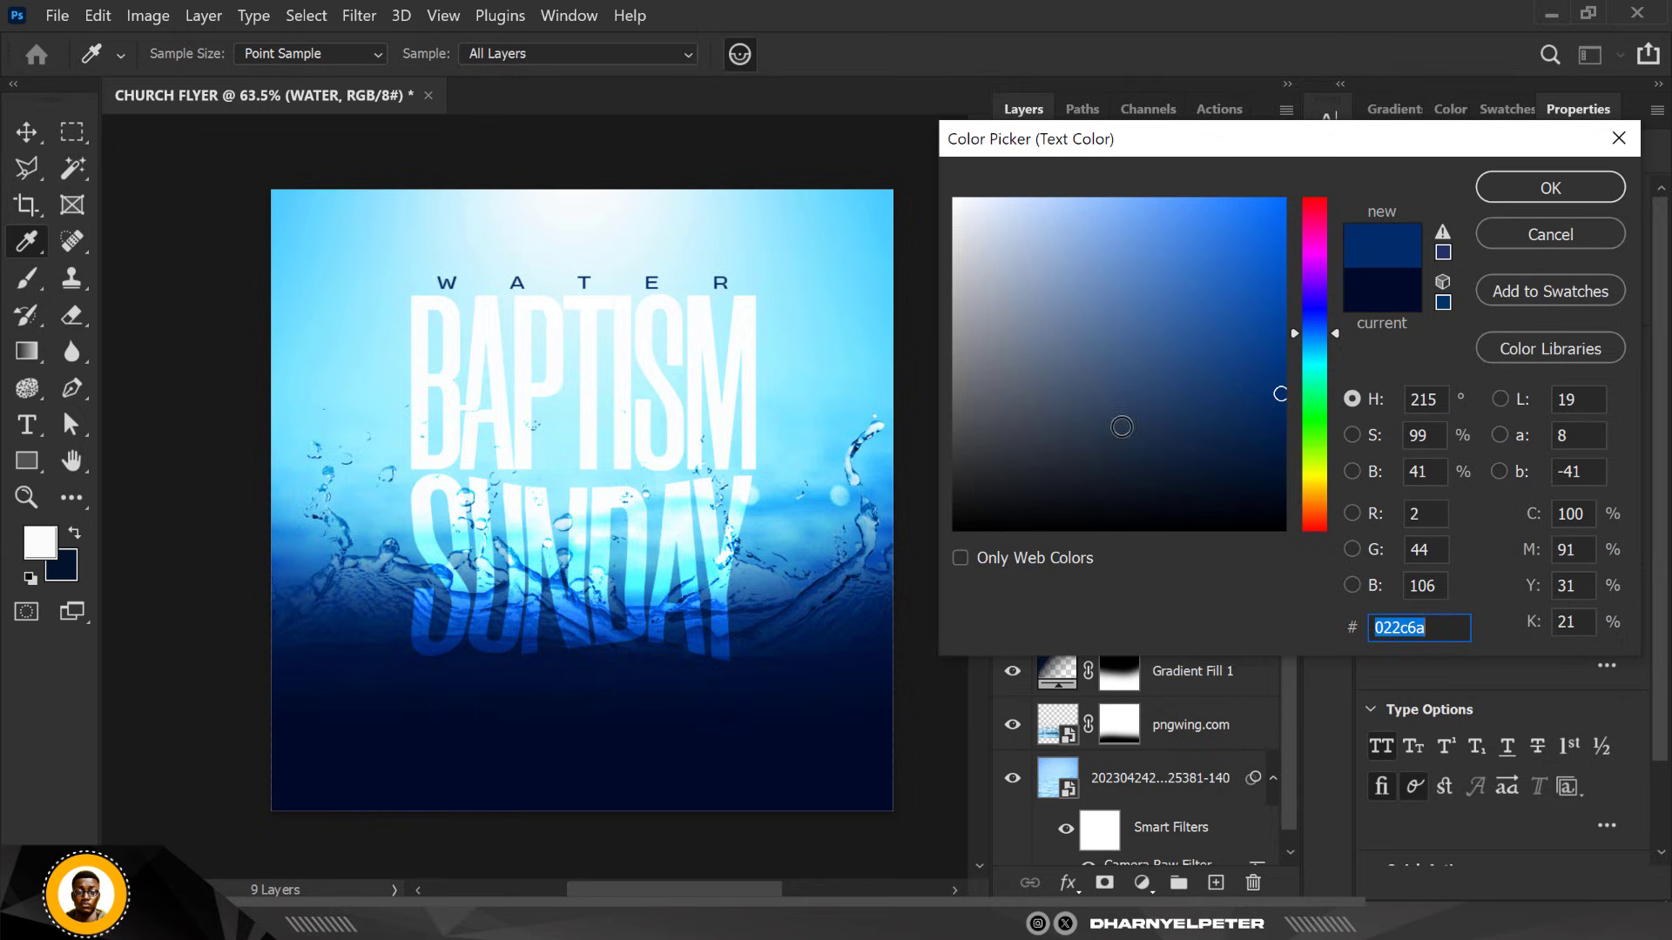
pyautogui.click(286, 468)
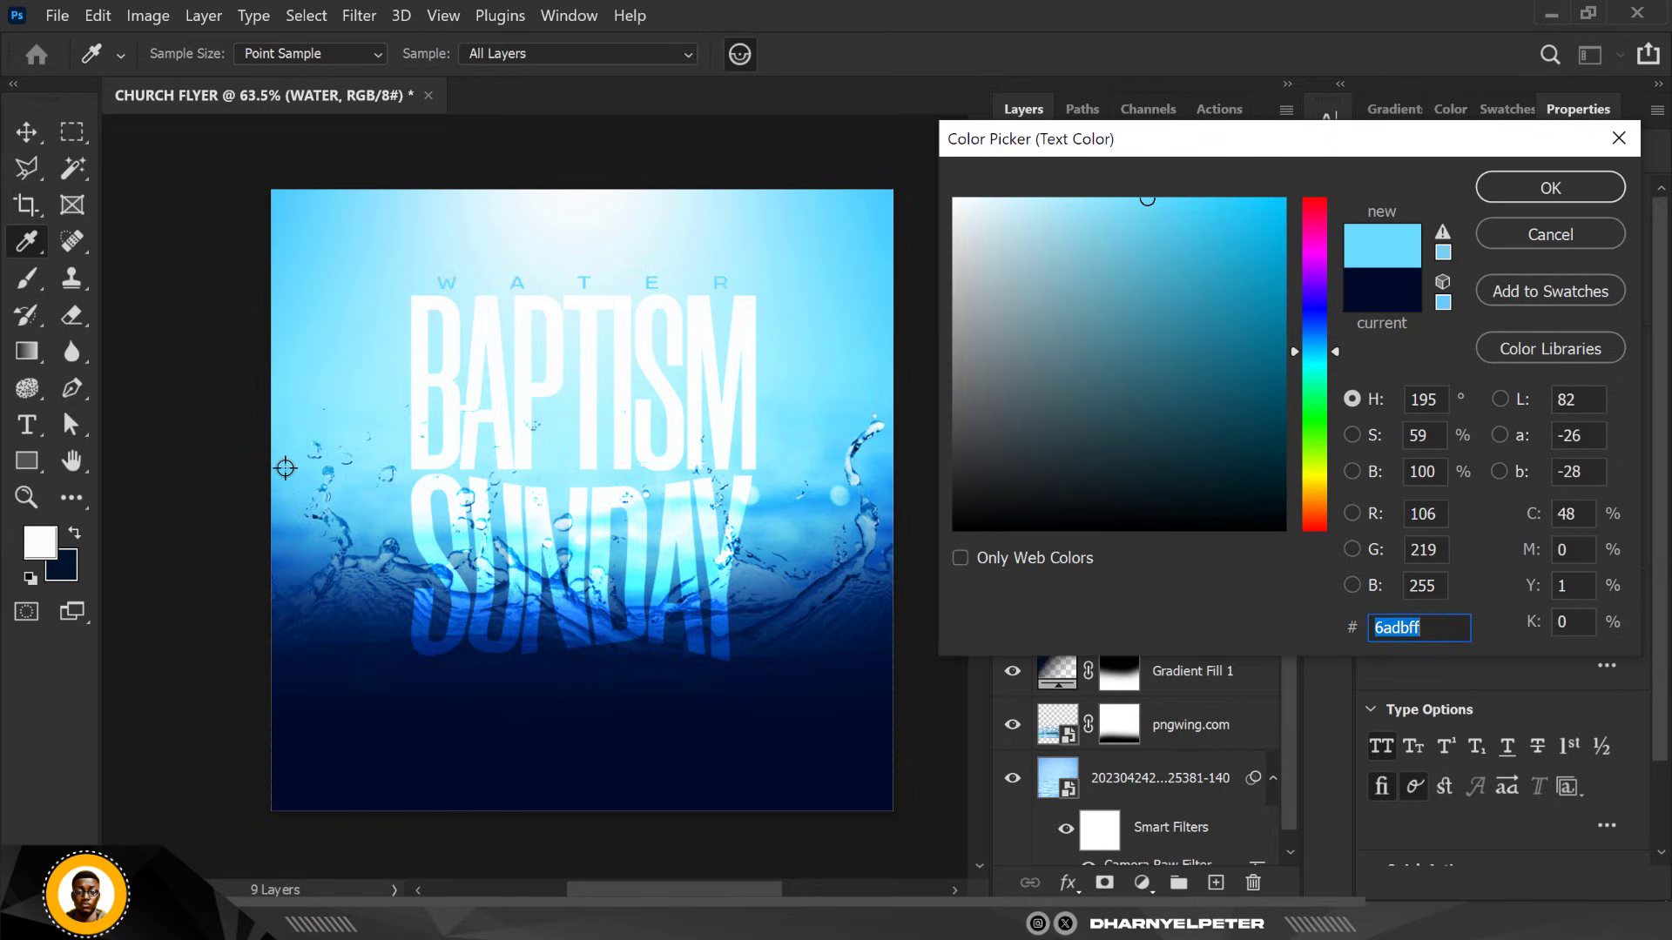
pyautogui.click(303, 532)
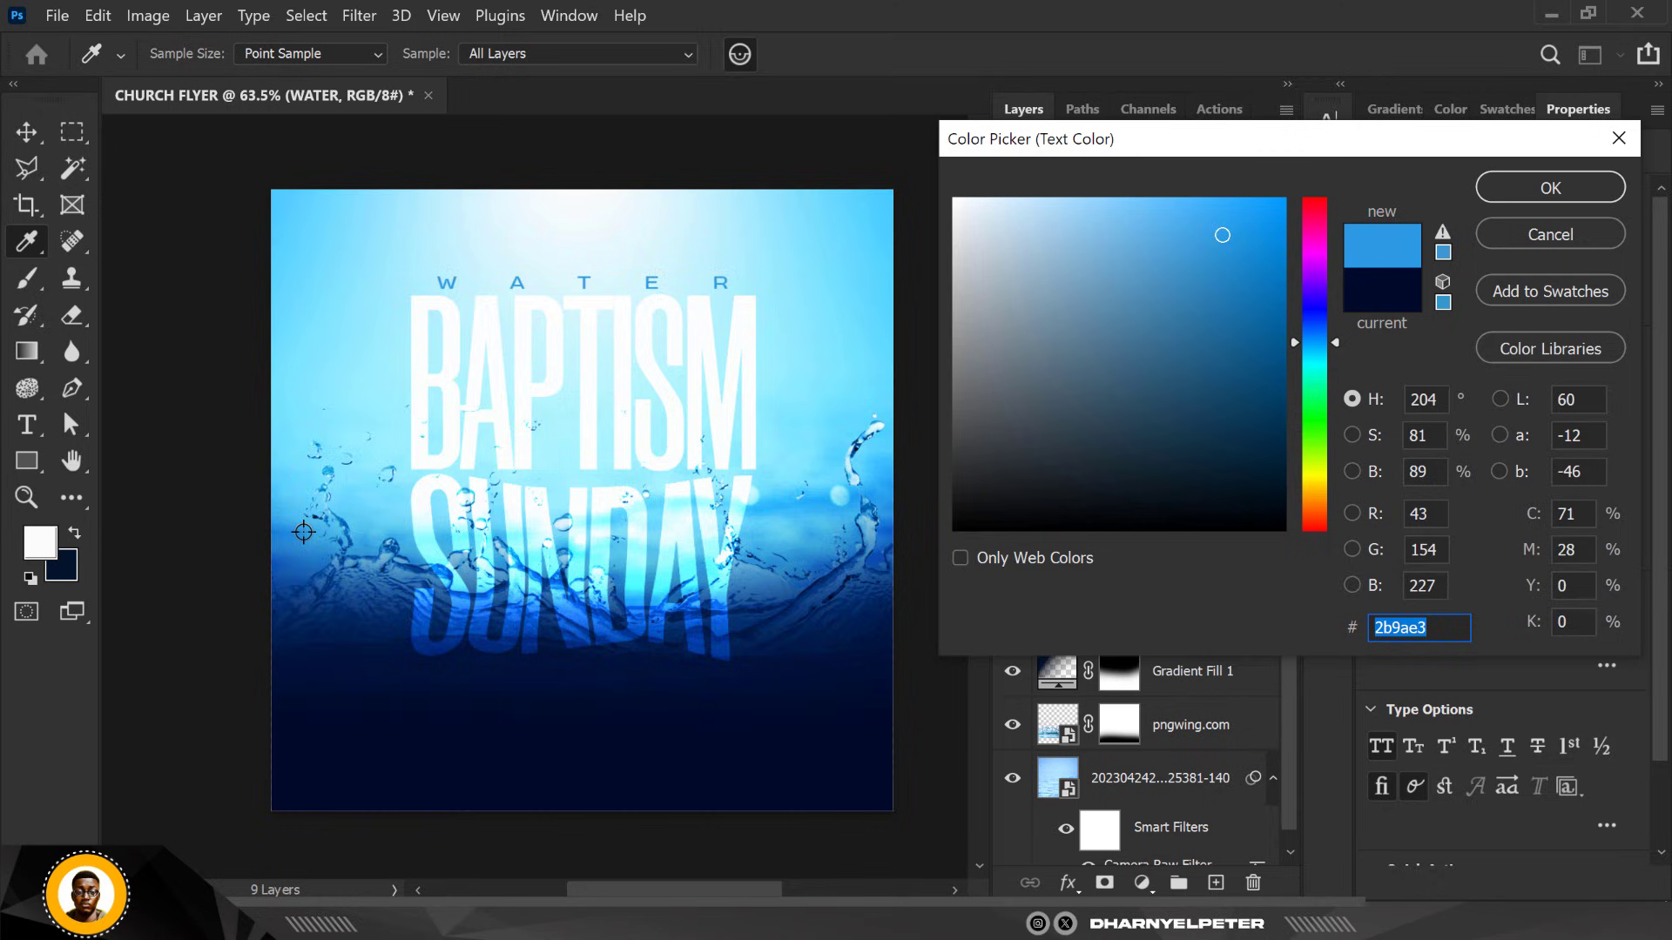
pyautogui.click(298, 546)
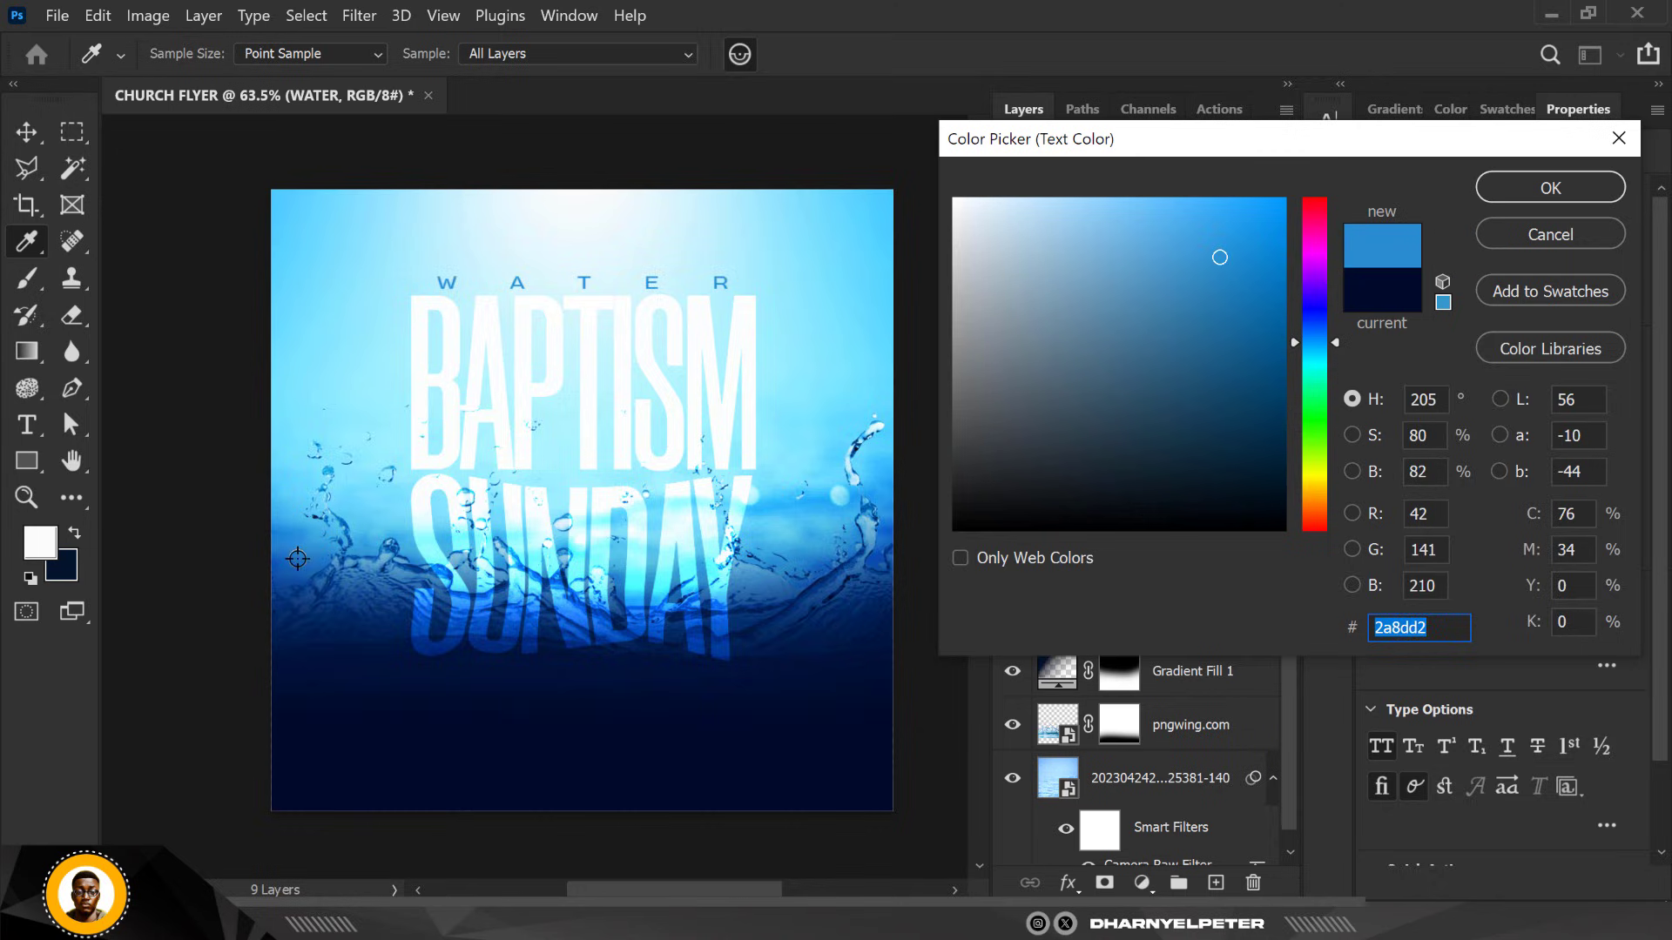
pyautogui.click(298, 559)
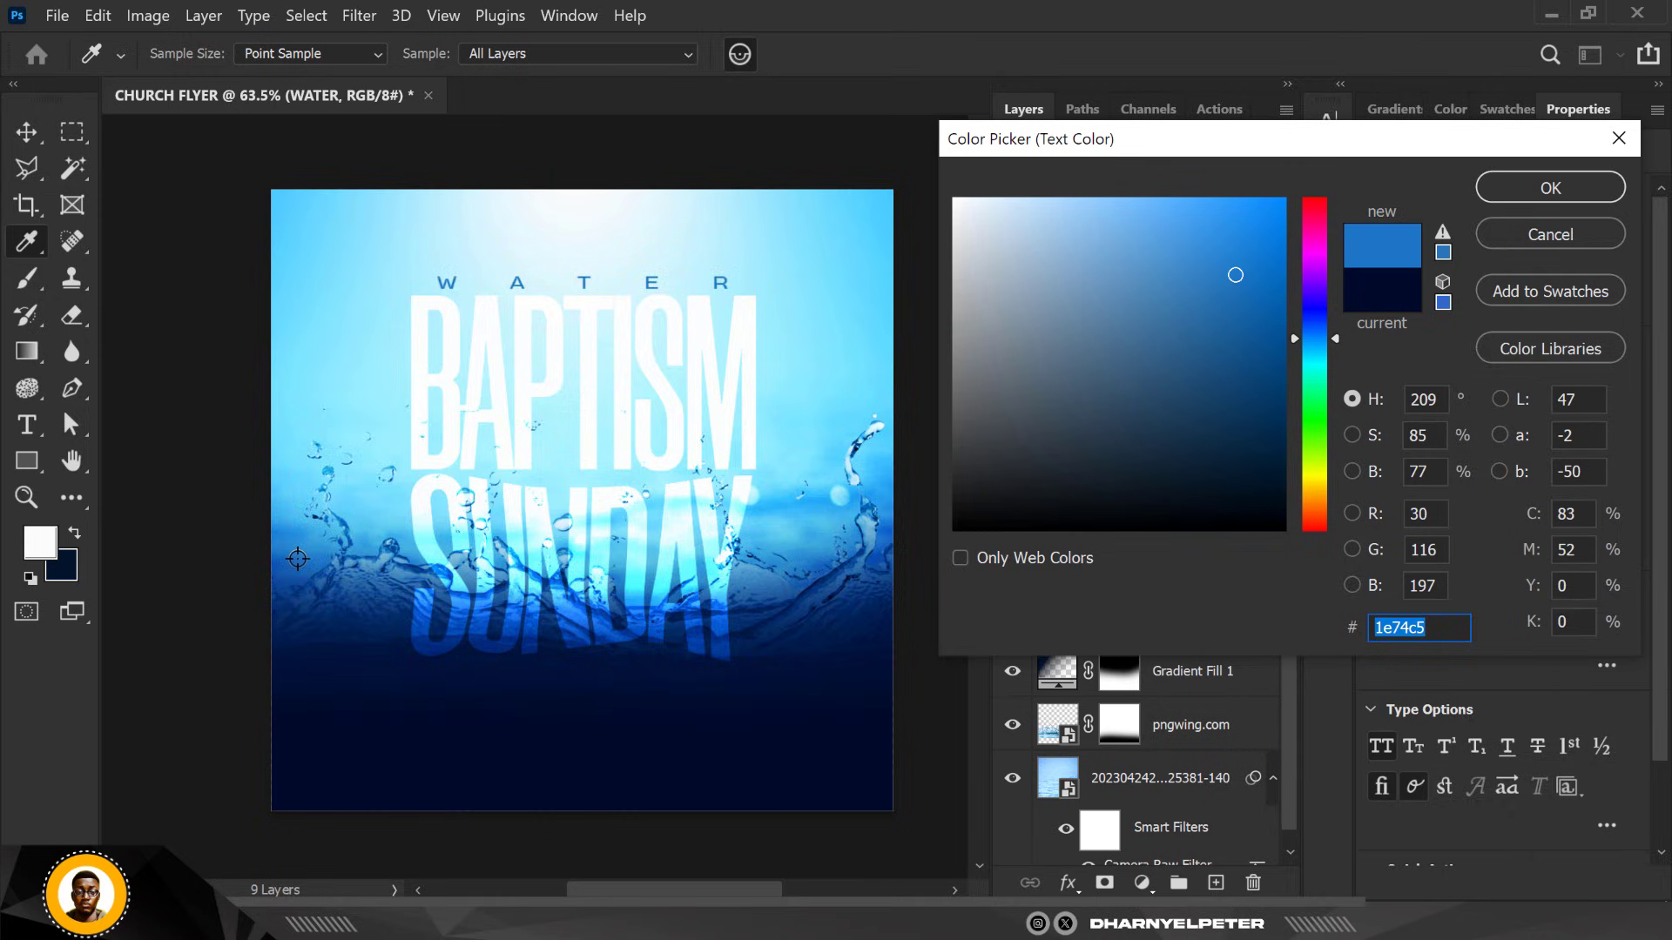
pyautogui.click(1551, 194)
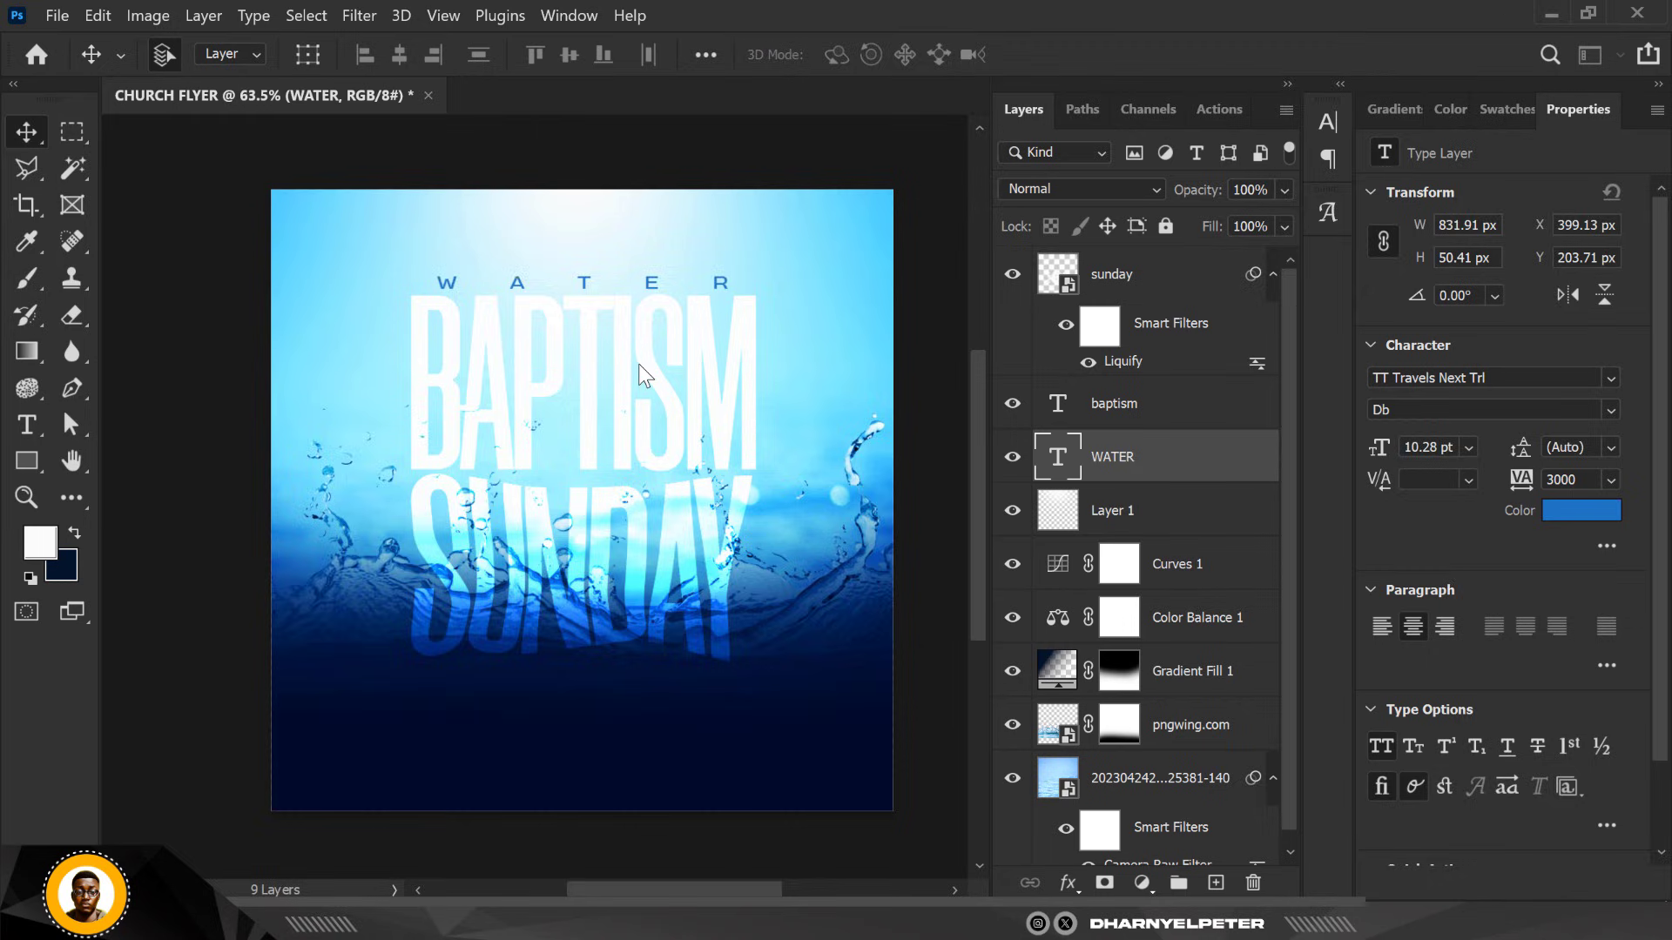
# Place the TEXT image from the RESOURCE folder above the sunday layer at 100% scale, filling the canvas
pyautogui.scroll(-1, 639, 364)
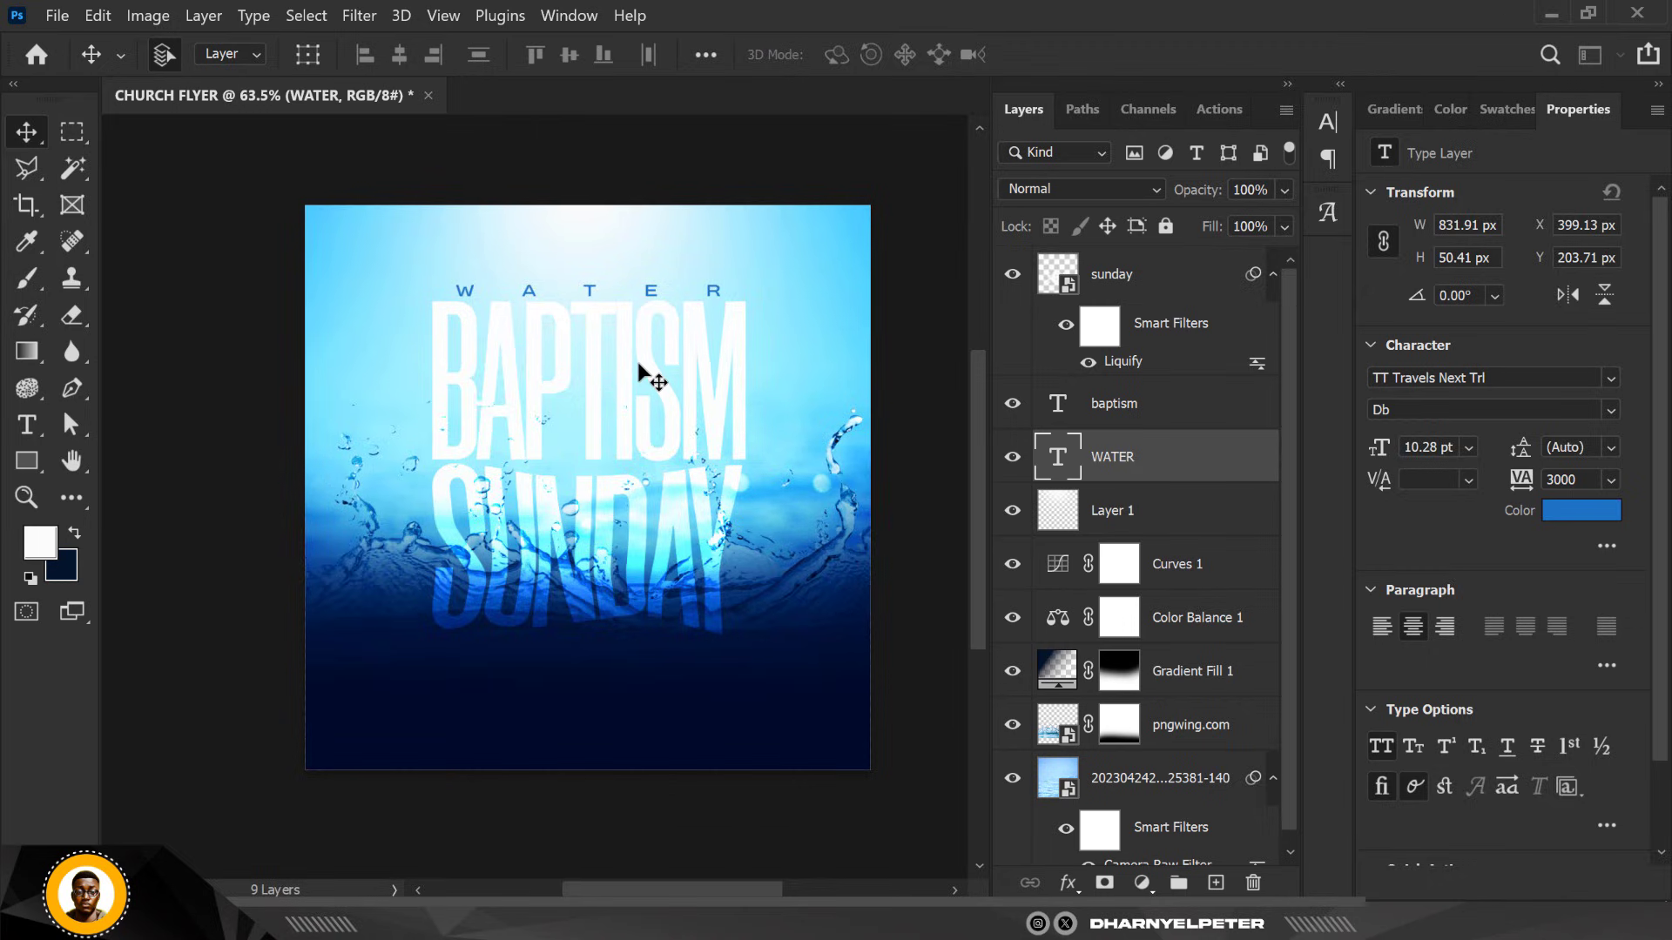
pyautogui.scroll(-1, 722, 262)
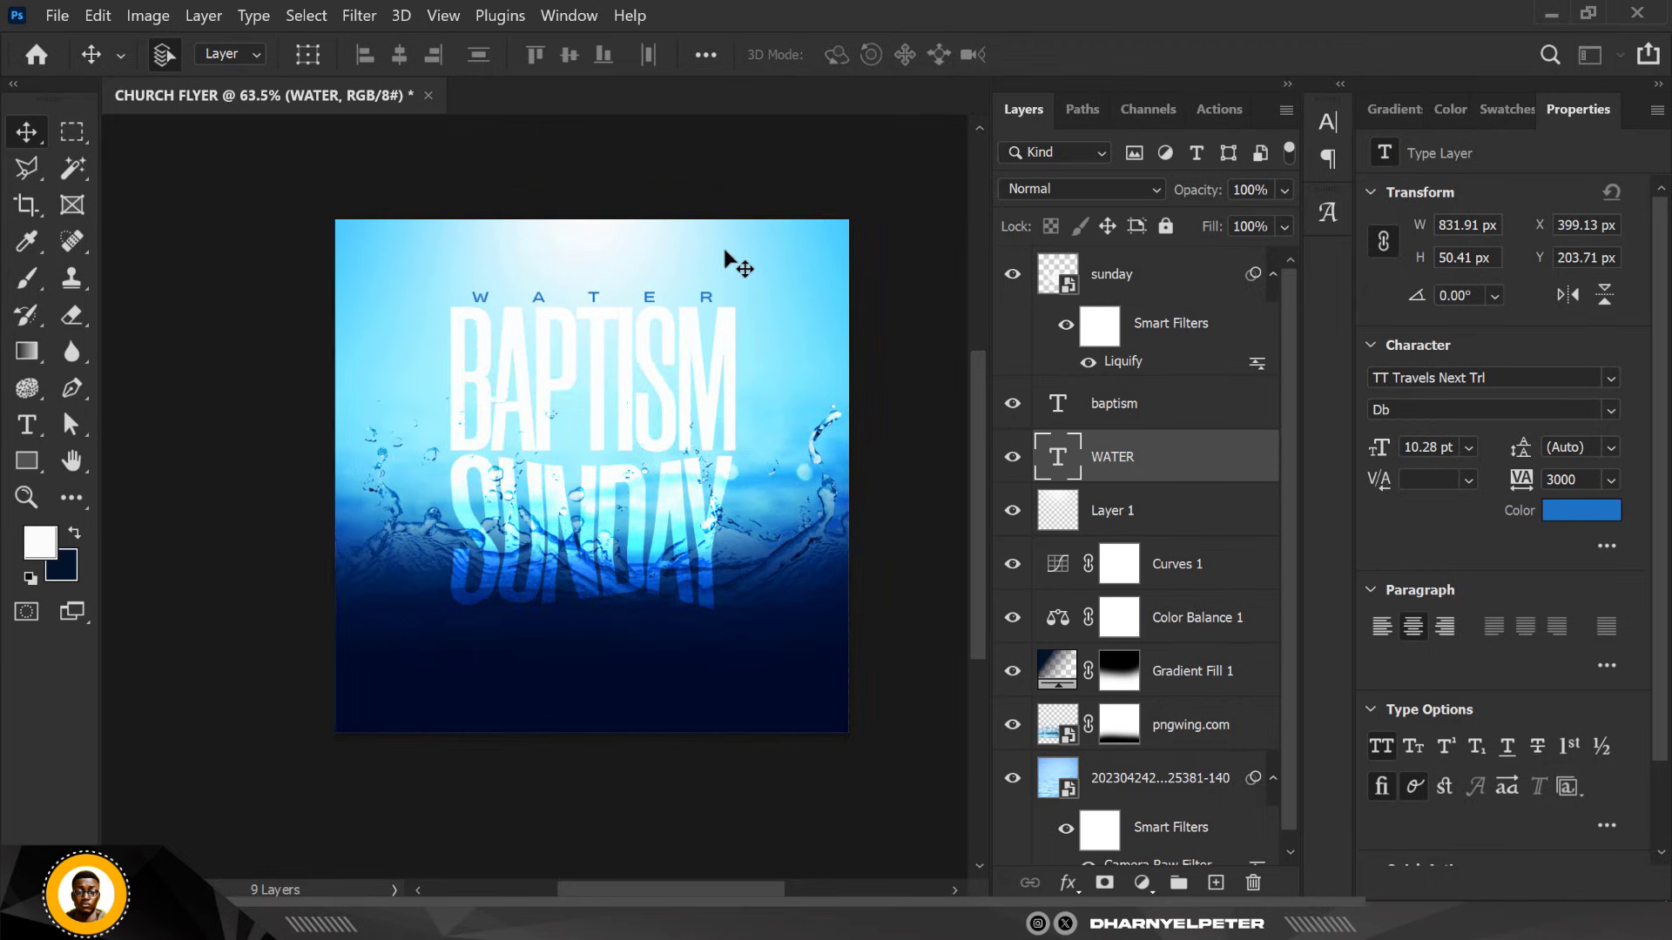
pyautogui.hotkey('shift', 'alt', 'o')
pyautogui.click(1176, 274)
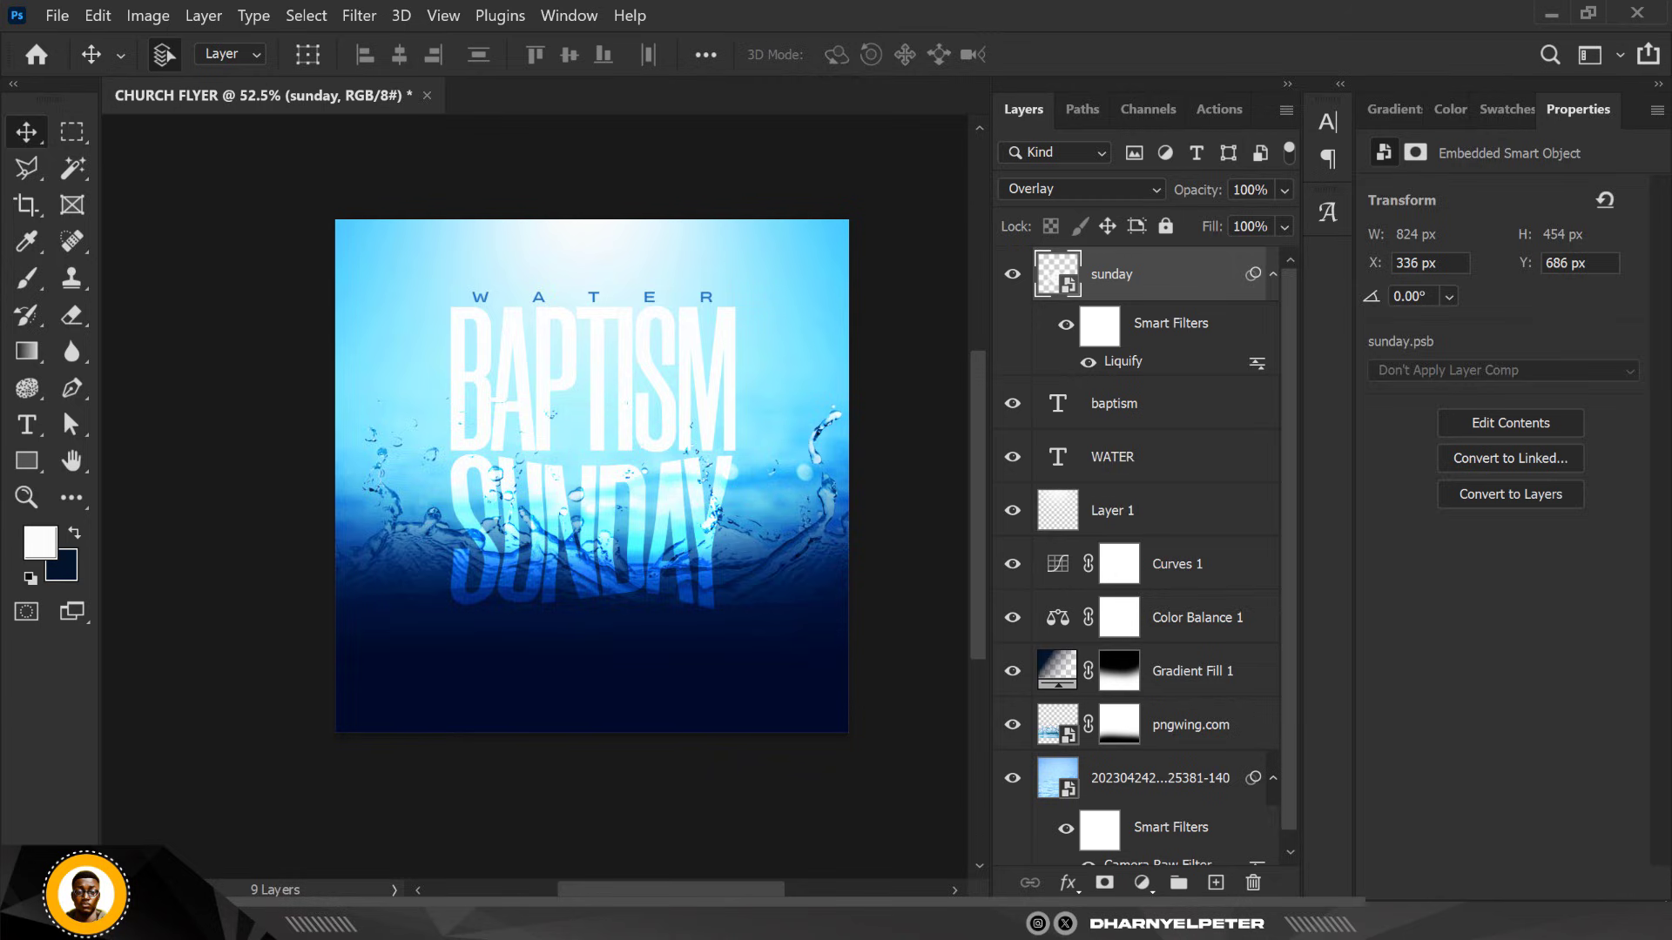
pyautogui.hotkey('alt', 'Tab')
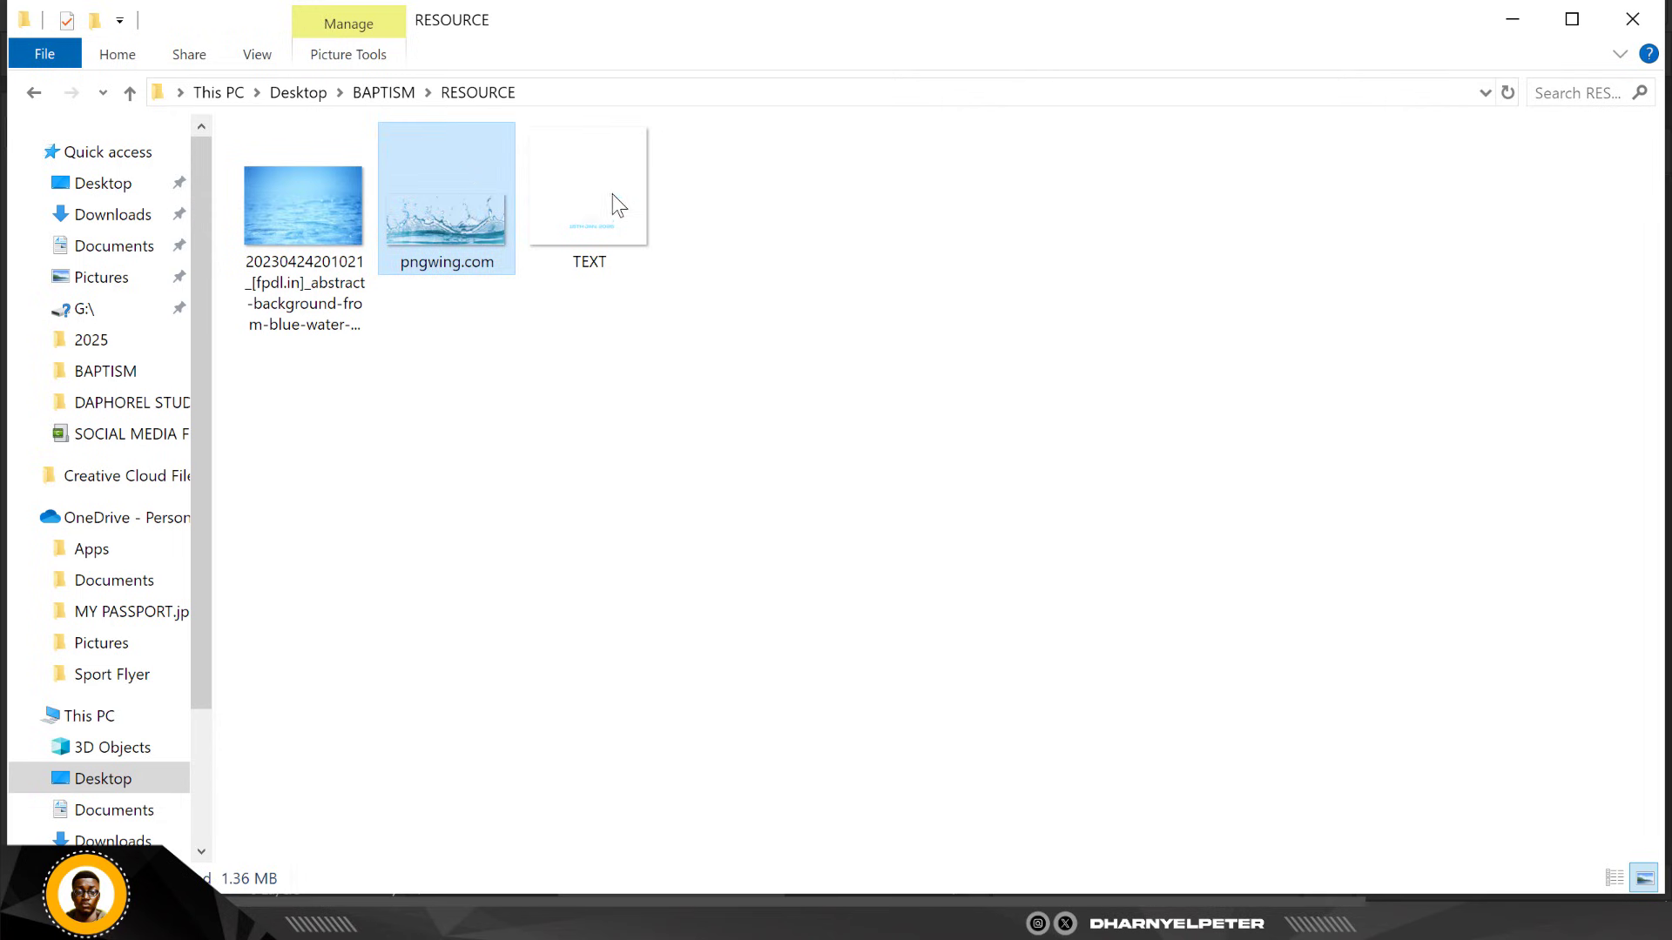
pyautogui.click(604, 223)
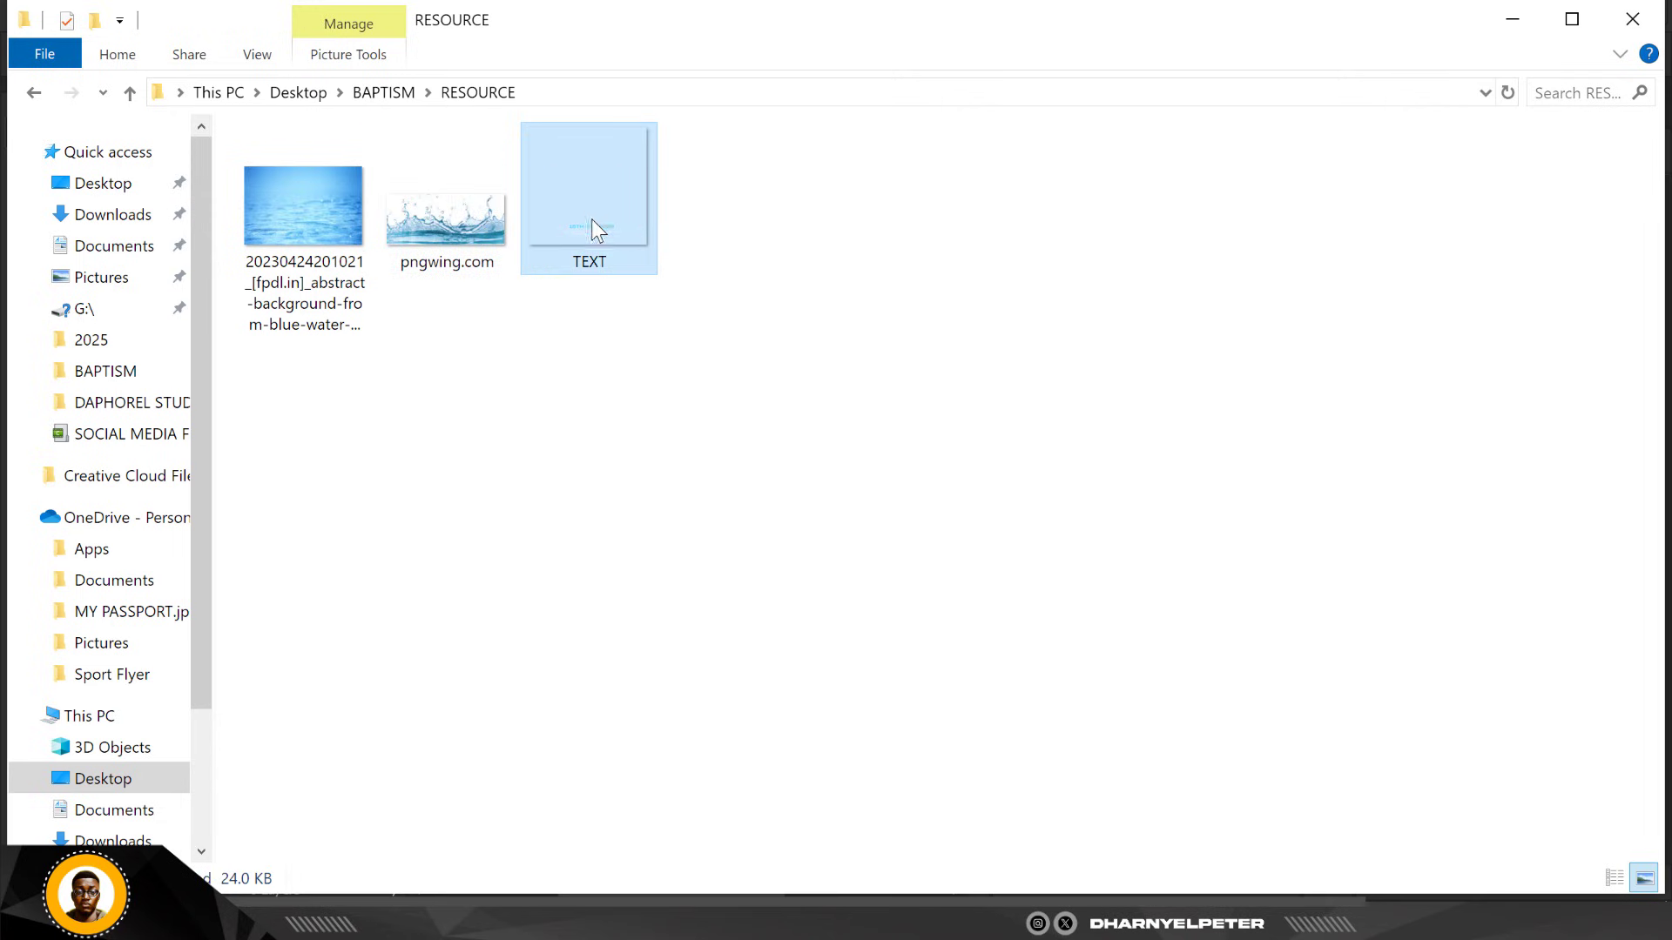
pyautogui.moveTo(775, 436); pyautogui.dragTo(775, 473)
pyautogui.moveTo(771, 544); pyautogui.dragTo(840, 927)
pyautogui.moveTo(773, 749); pyautogui.dragTo(781, 738)
pyautogui.moveTo(655, 649); pyautogui.dragTo(654, 642)
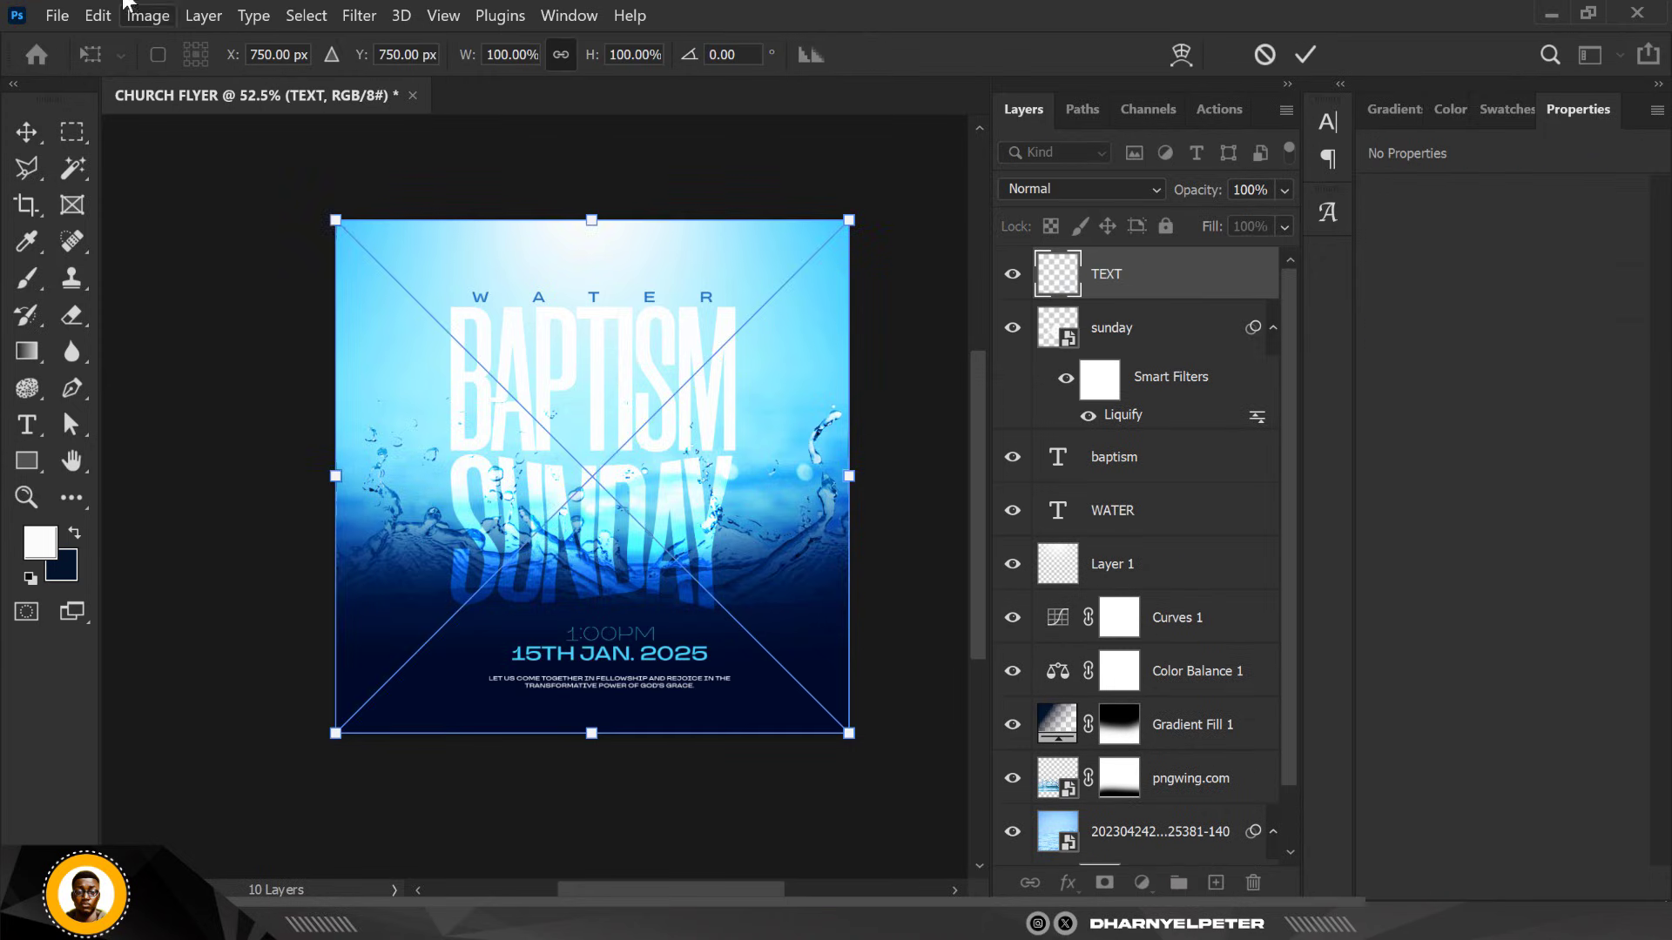
pyautogui.scroll(3, 535, 653)
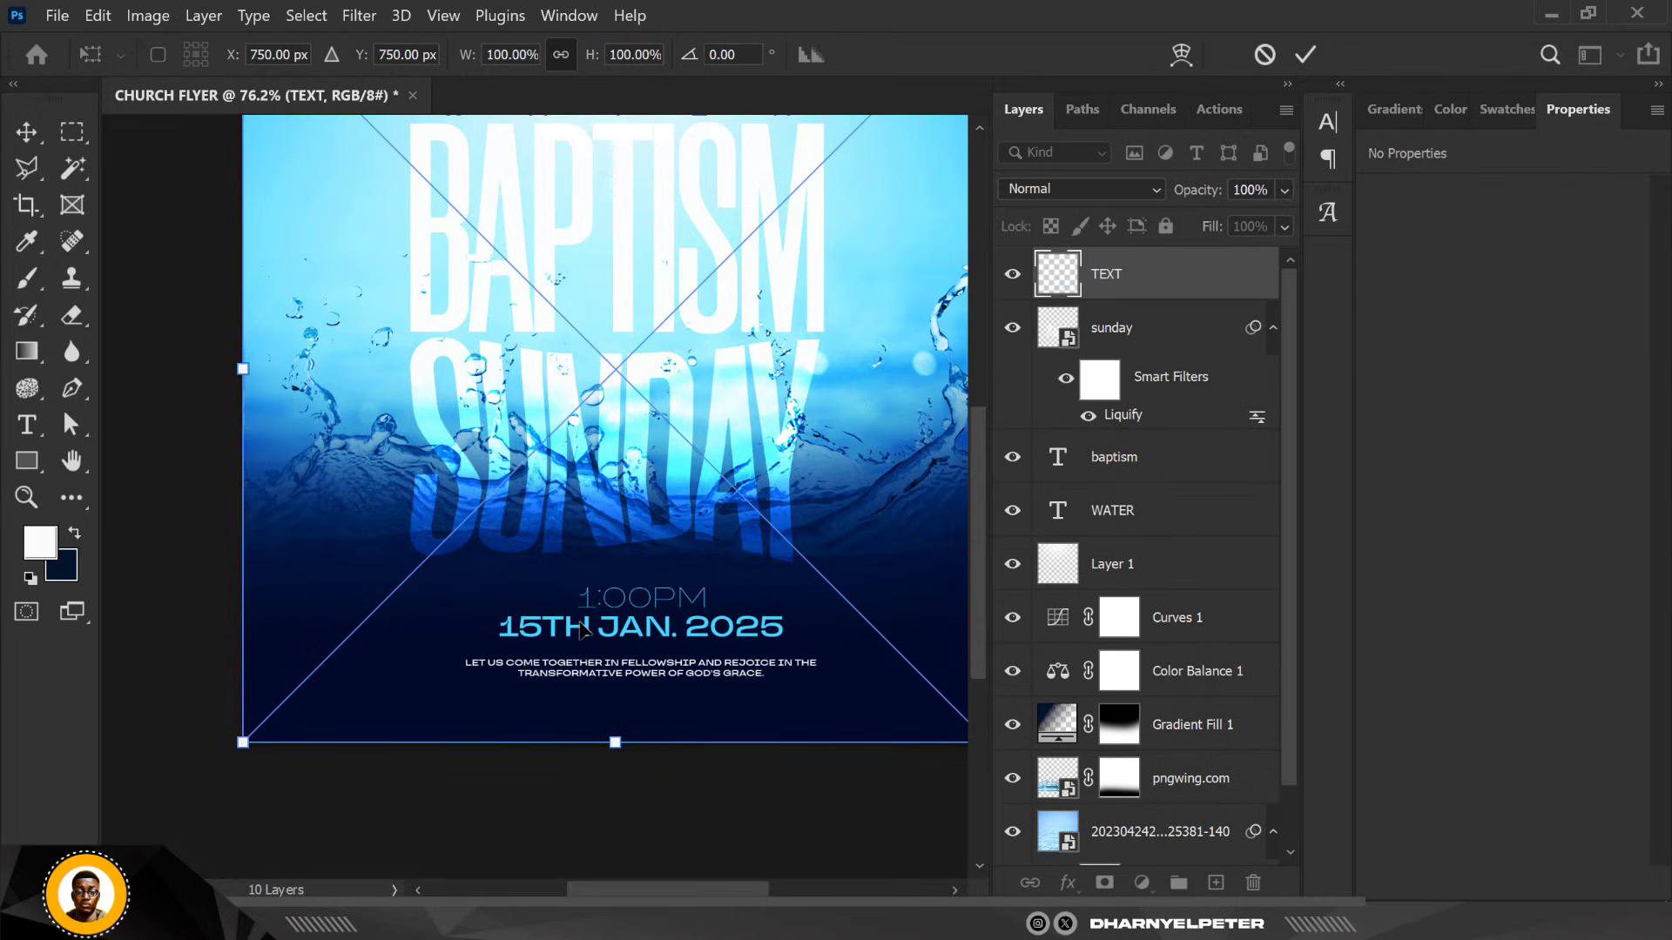
pyautogui.press('Return')
# Examine the flyer's overall composition, from the blended title down to the time, date and message text
pyautogui.scroll(-3, 575, 609)
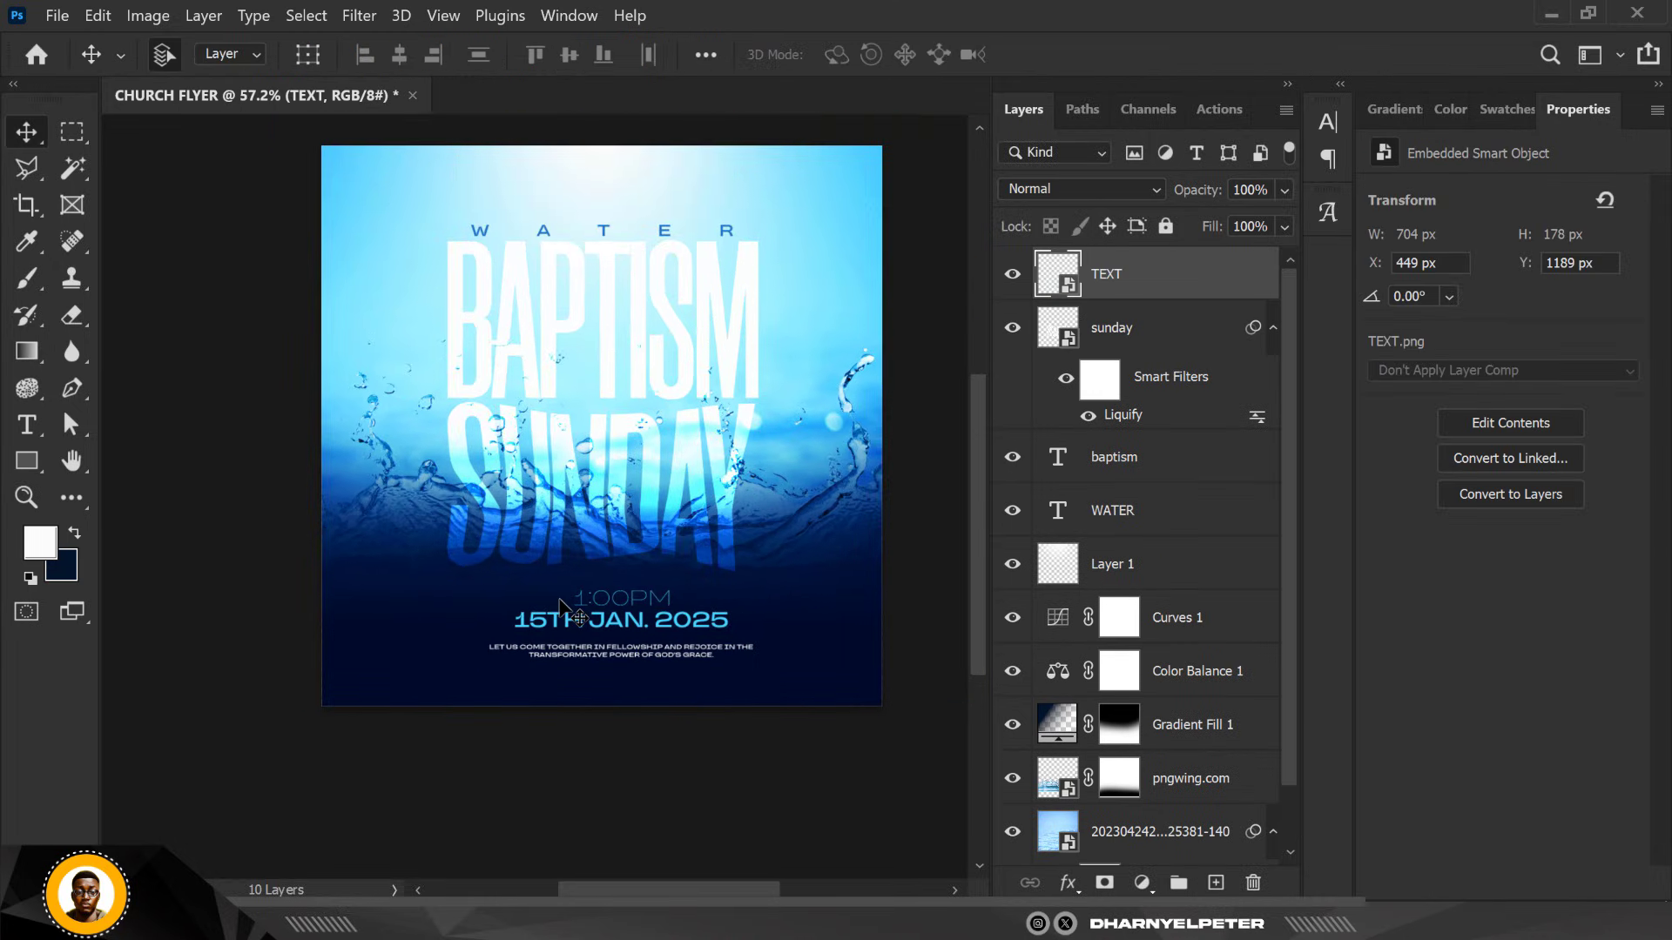
pyautogui.scroll(1, 527, 335)
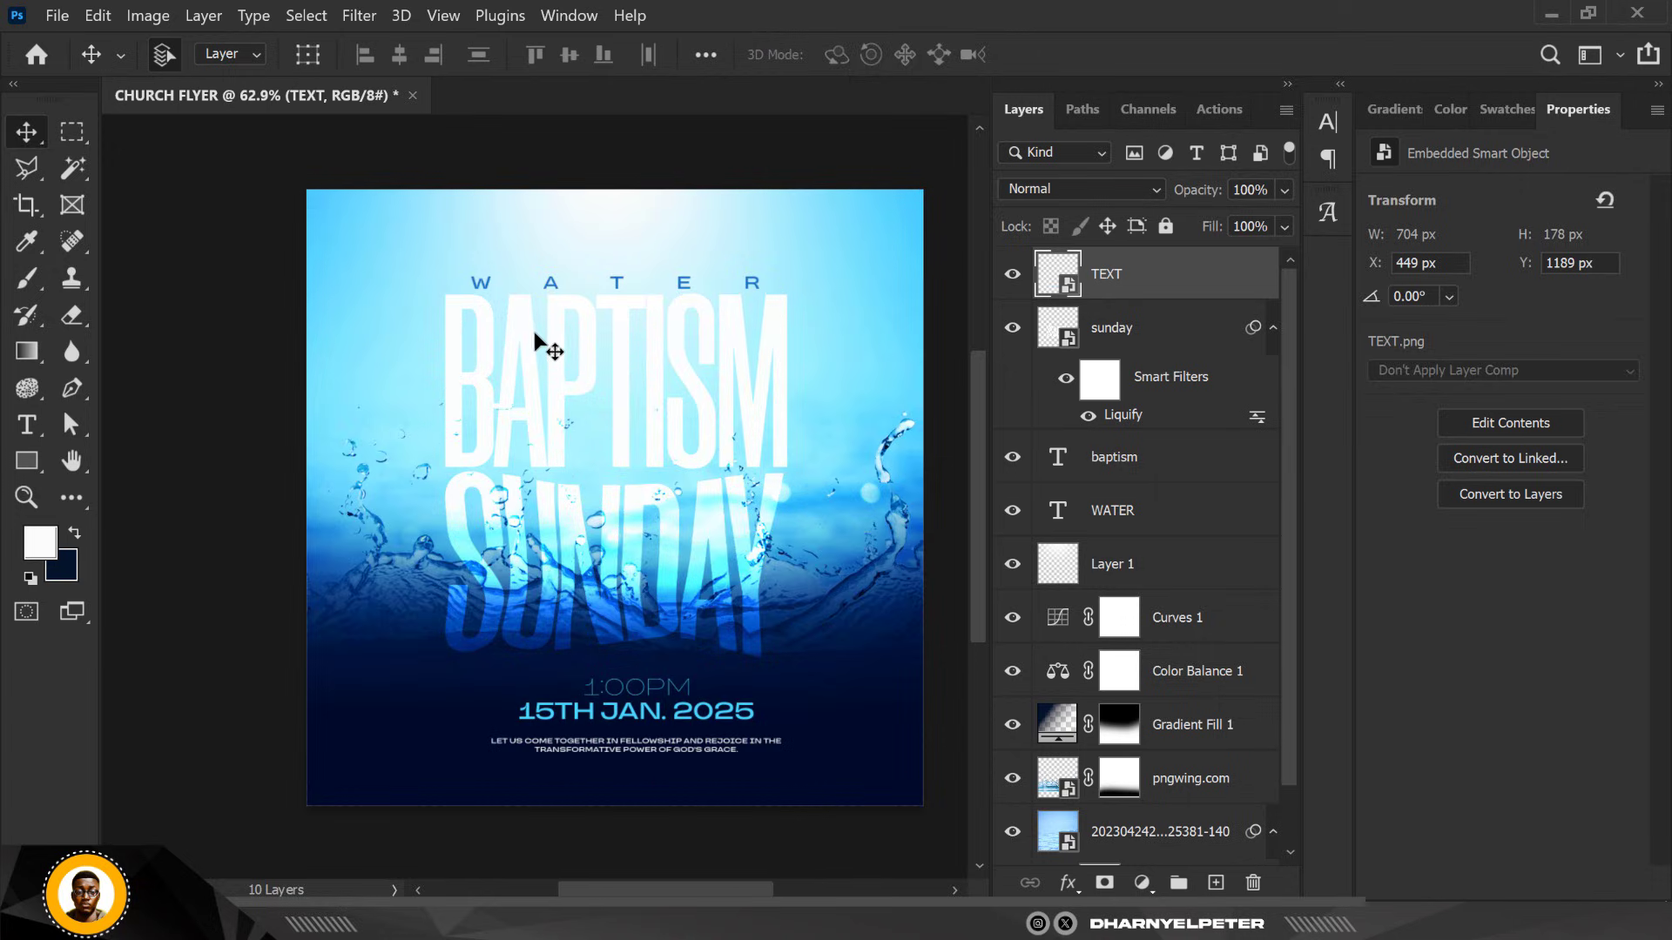
pyautogui.scroll(2, 574, 328)
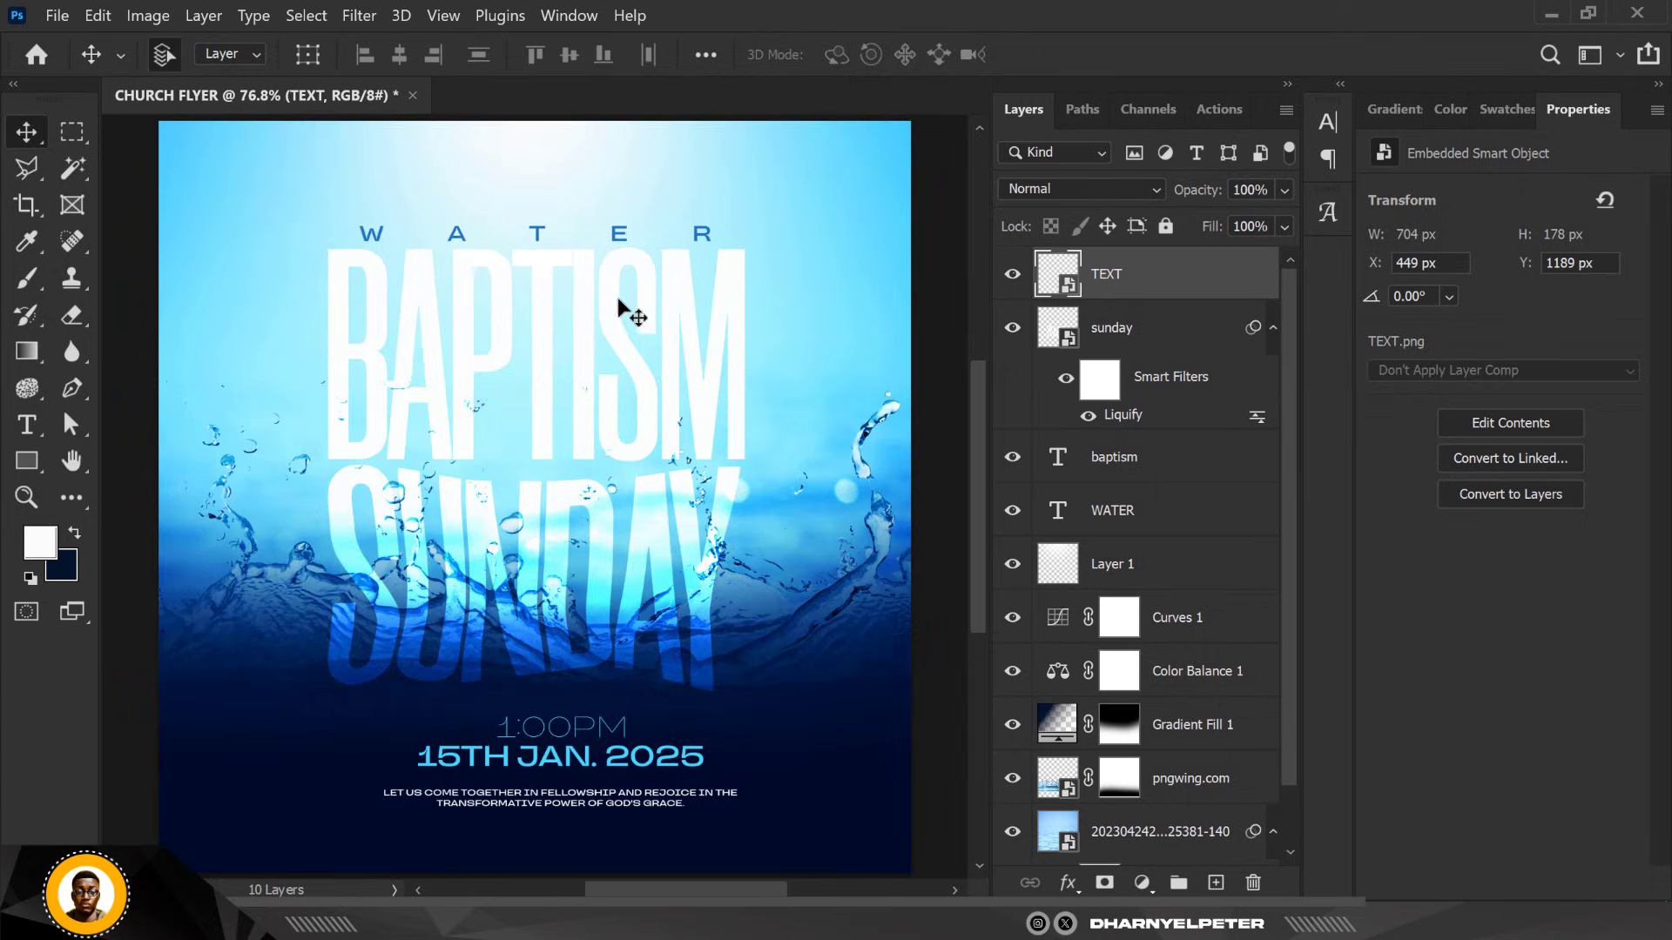
pyautogui.scroll(-2, 619, 301)
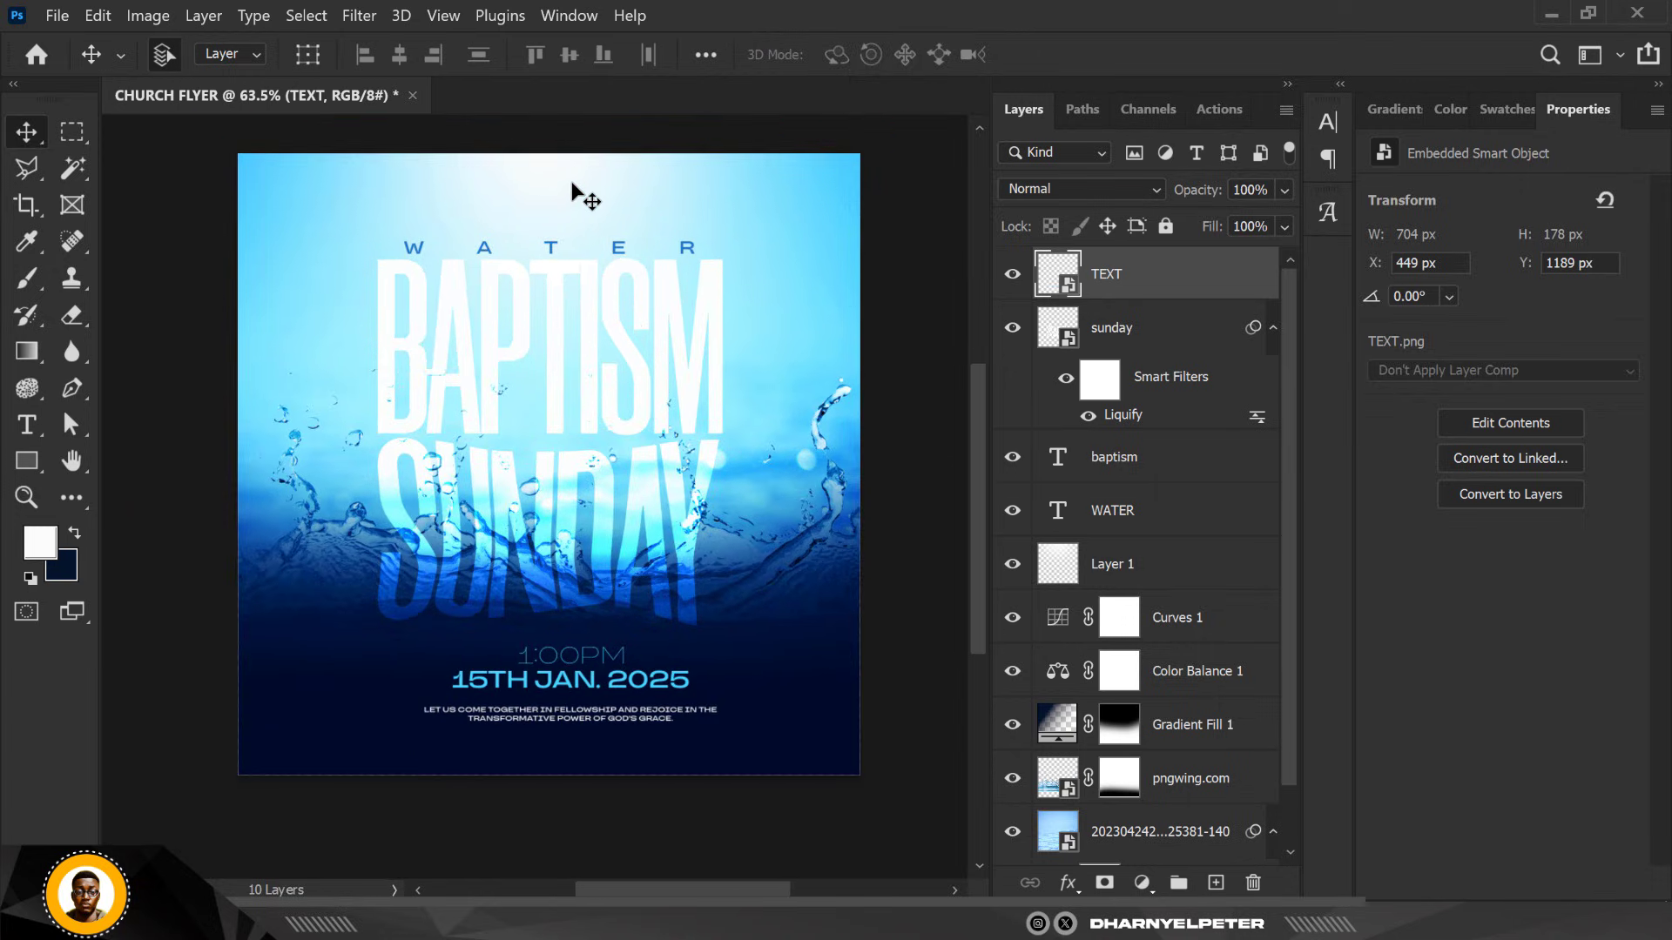
pyautogui.scroll(-1, 586, 390)
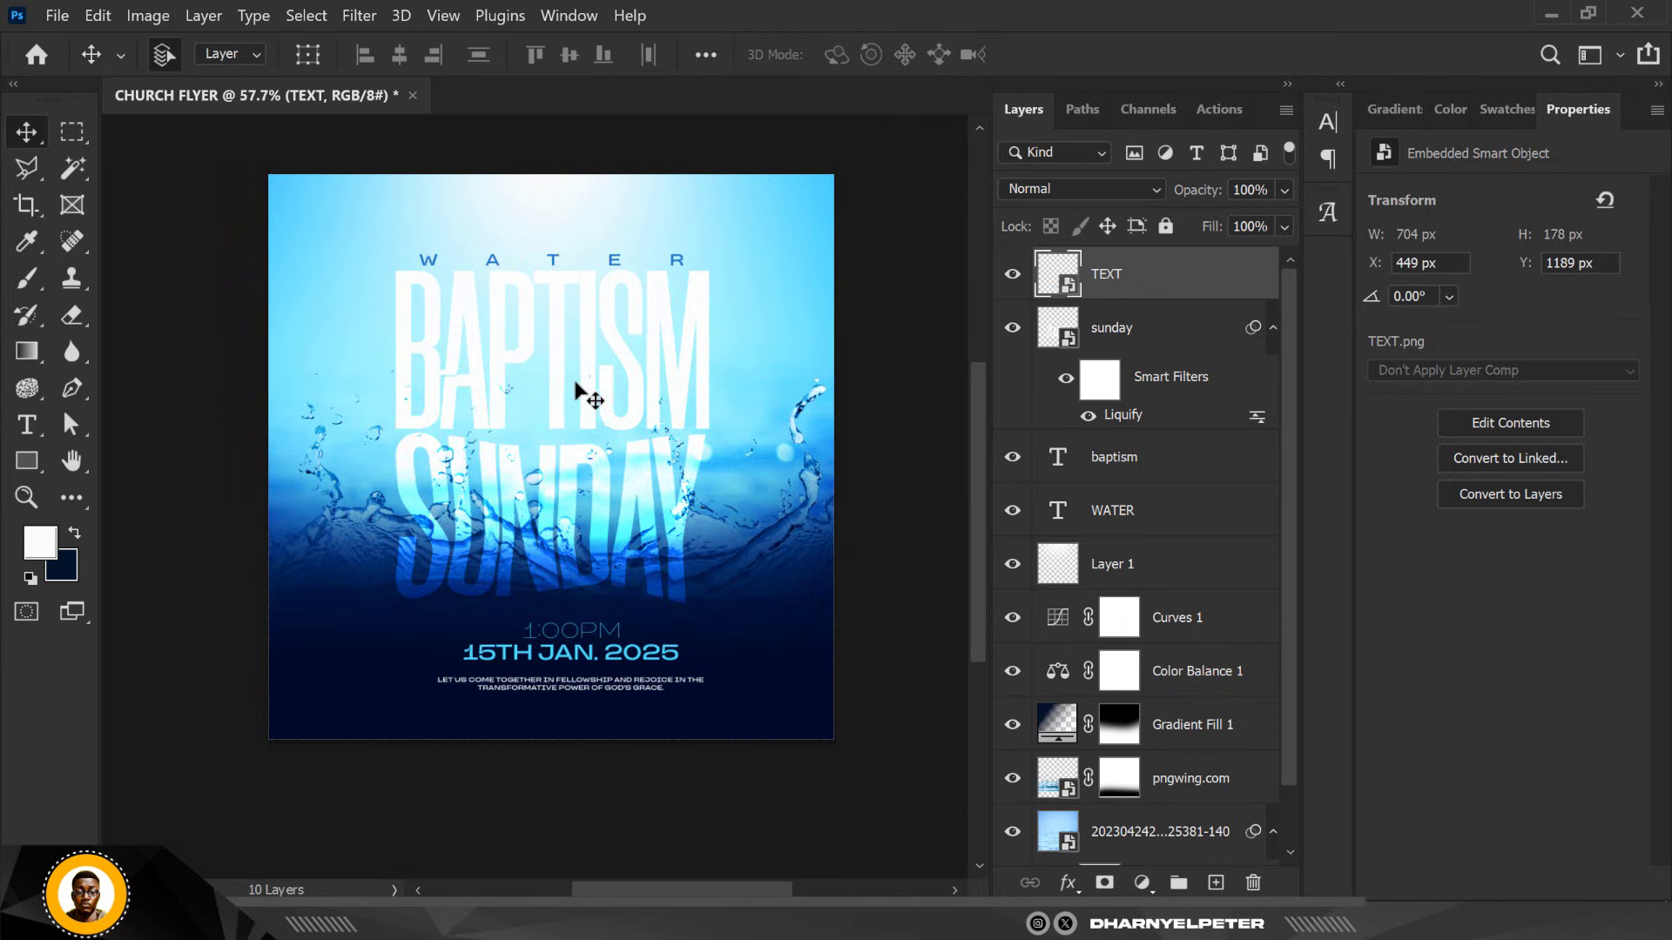
pyautogui.scroll(2, 586, 392)
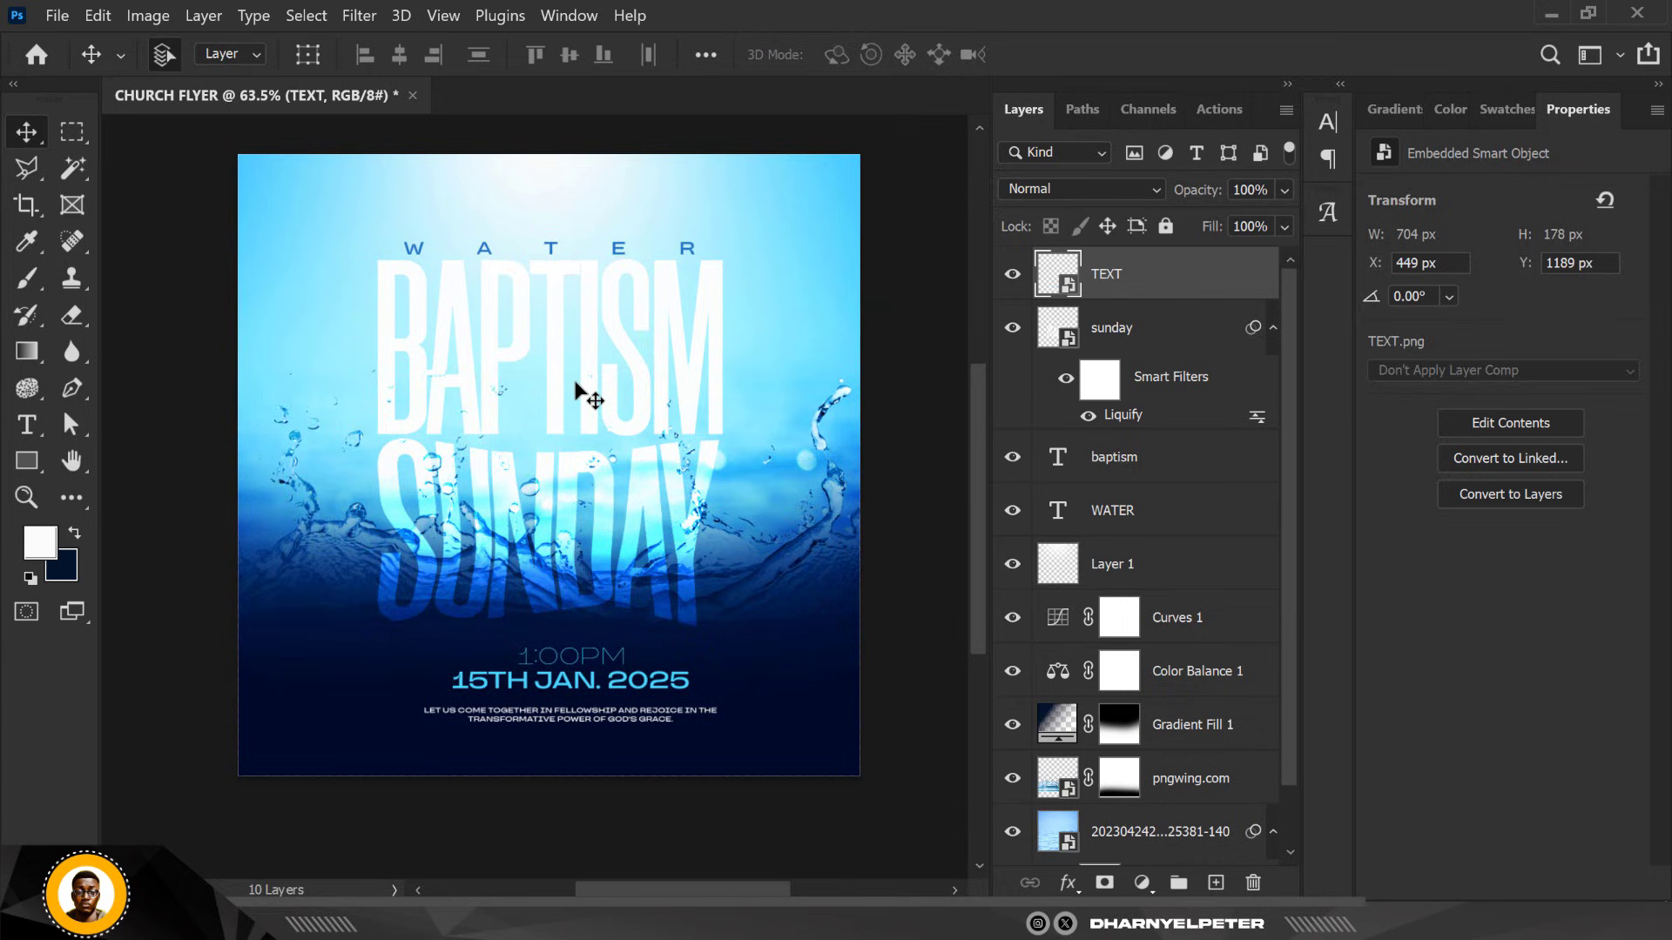
pyautogui.press('ctrl')
pyautogui.scroll(1, 586, 375)
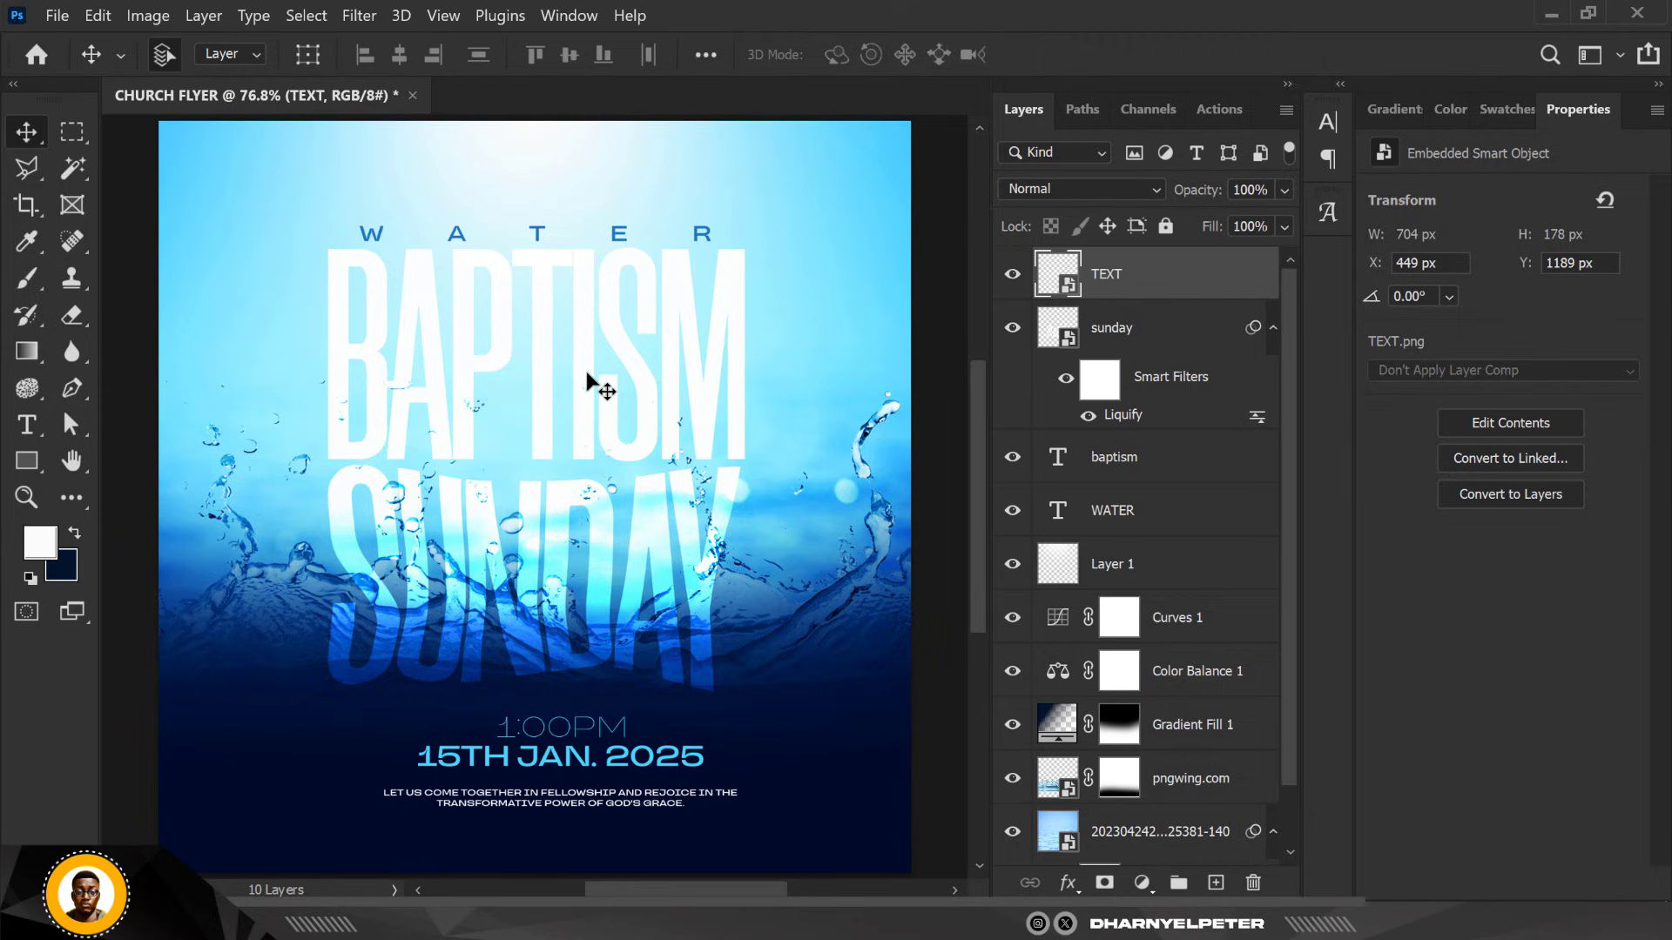
pyautogui.scroll(-1, 577, 342)
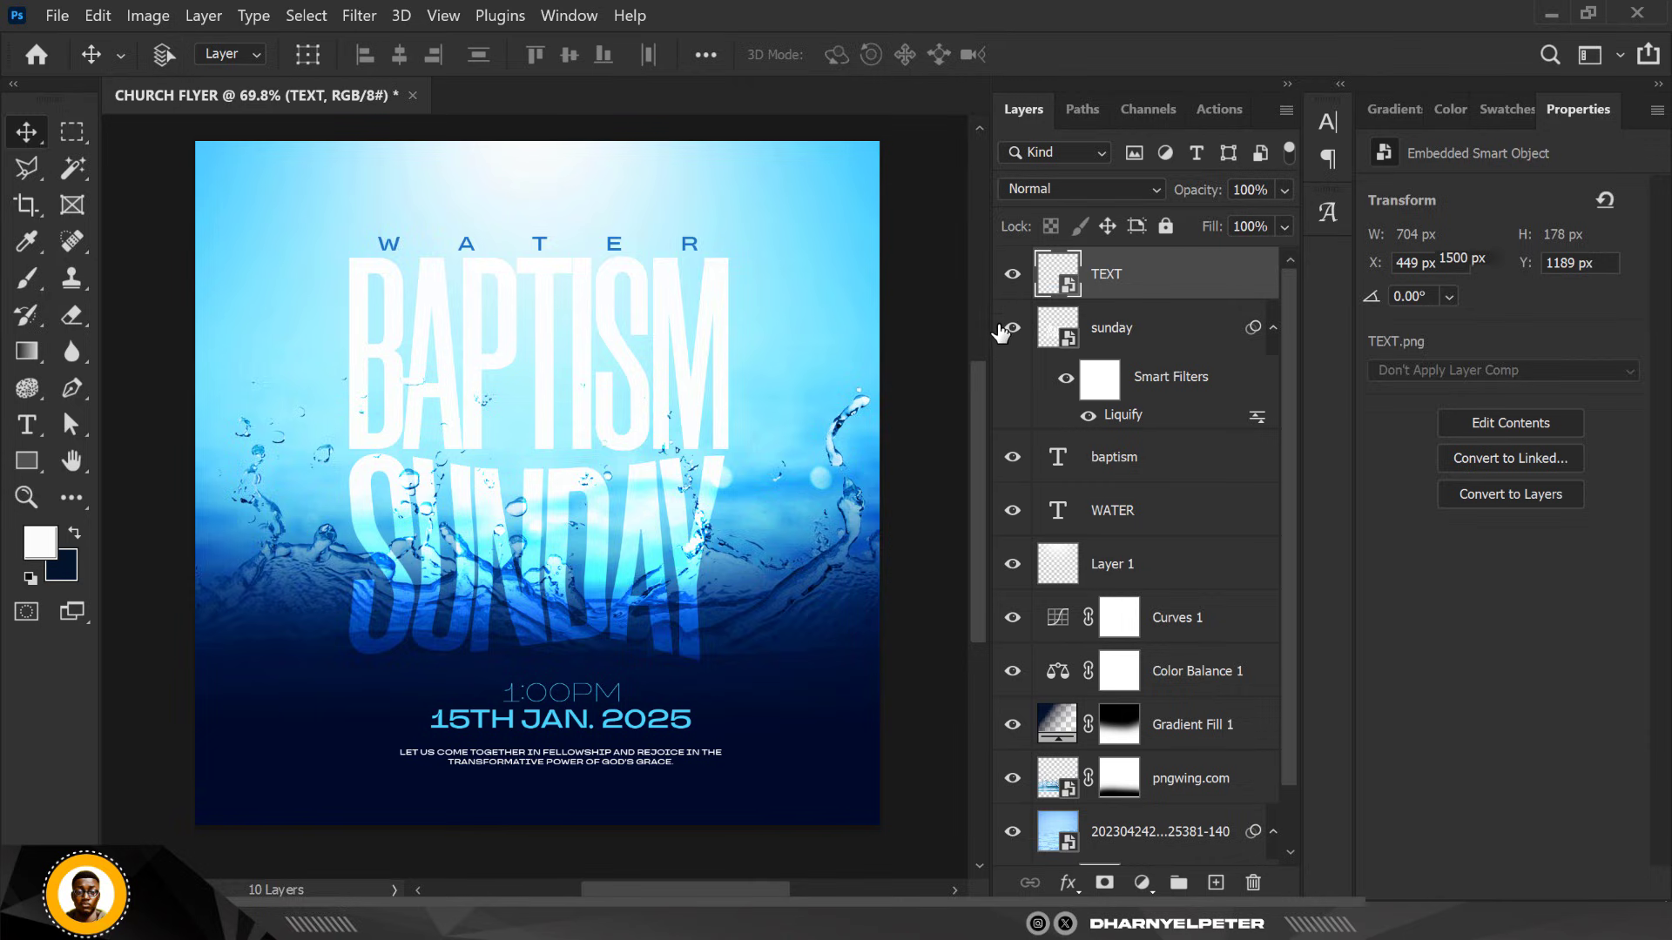
# Stamp all visible layers into a new top layer and convert it to a smart object
pyautogui.hotkey('ctrl', 'shift', 'alt', 'e')
pyautogui.rightClick(1180, 290)
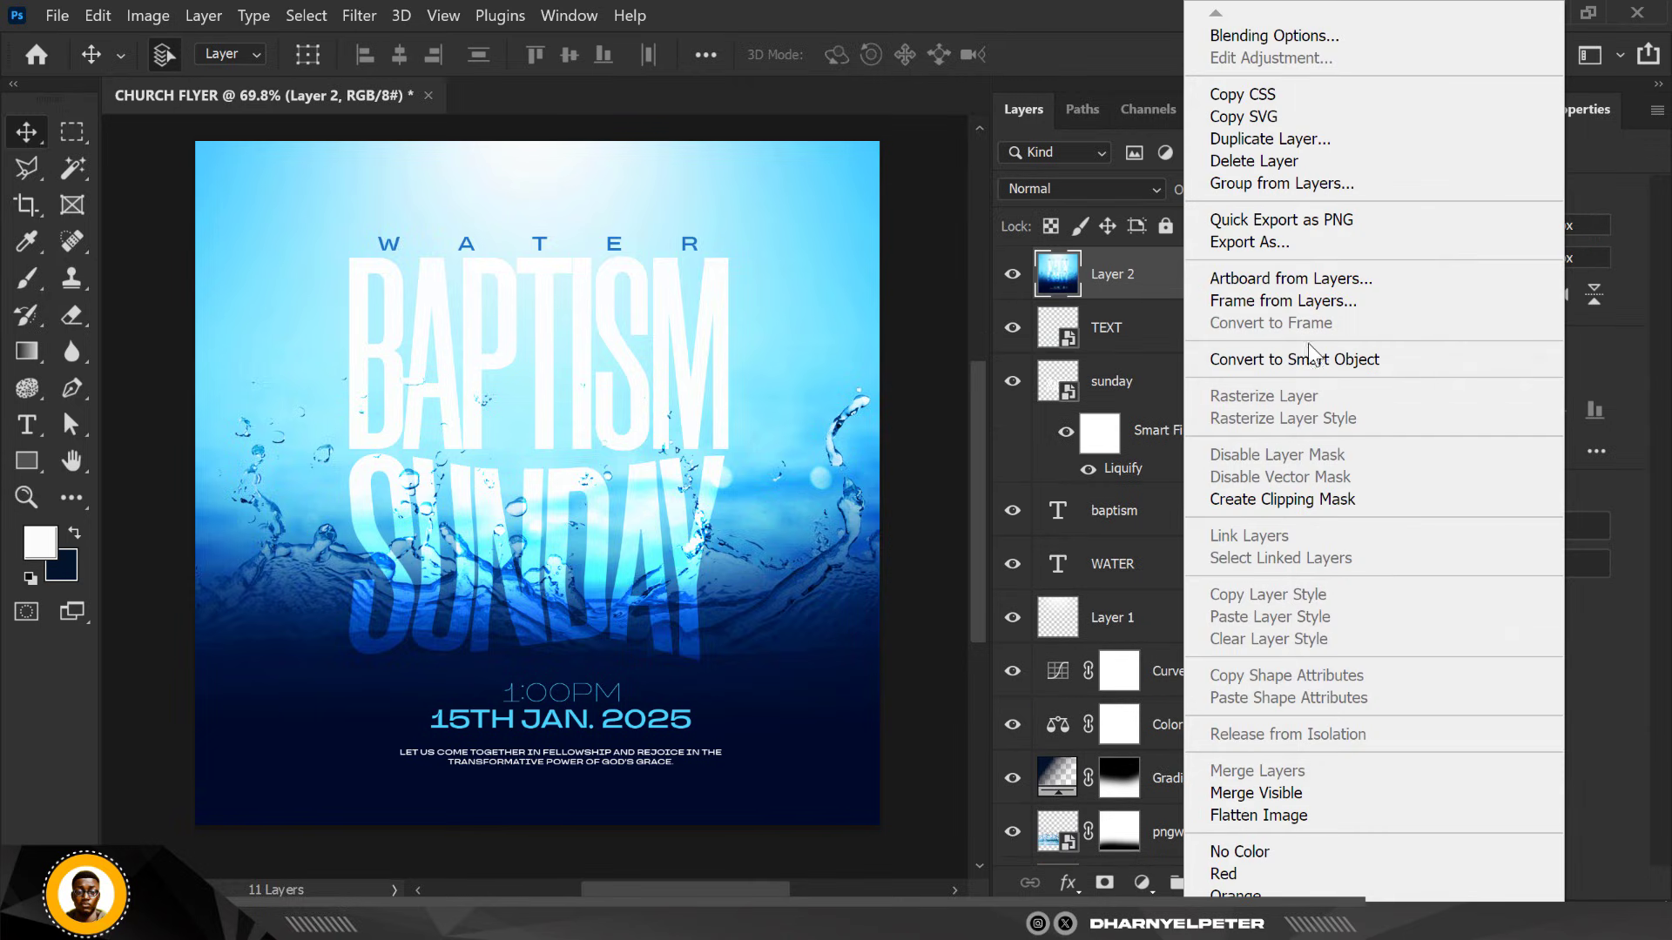
pyautogui.click(1310, 358)
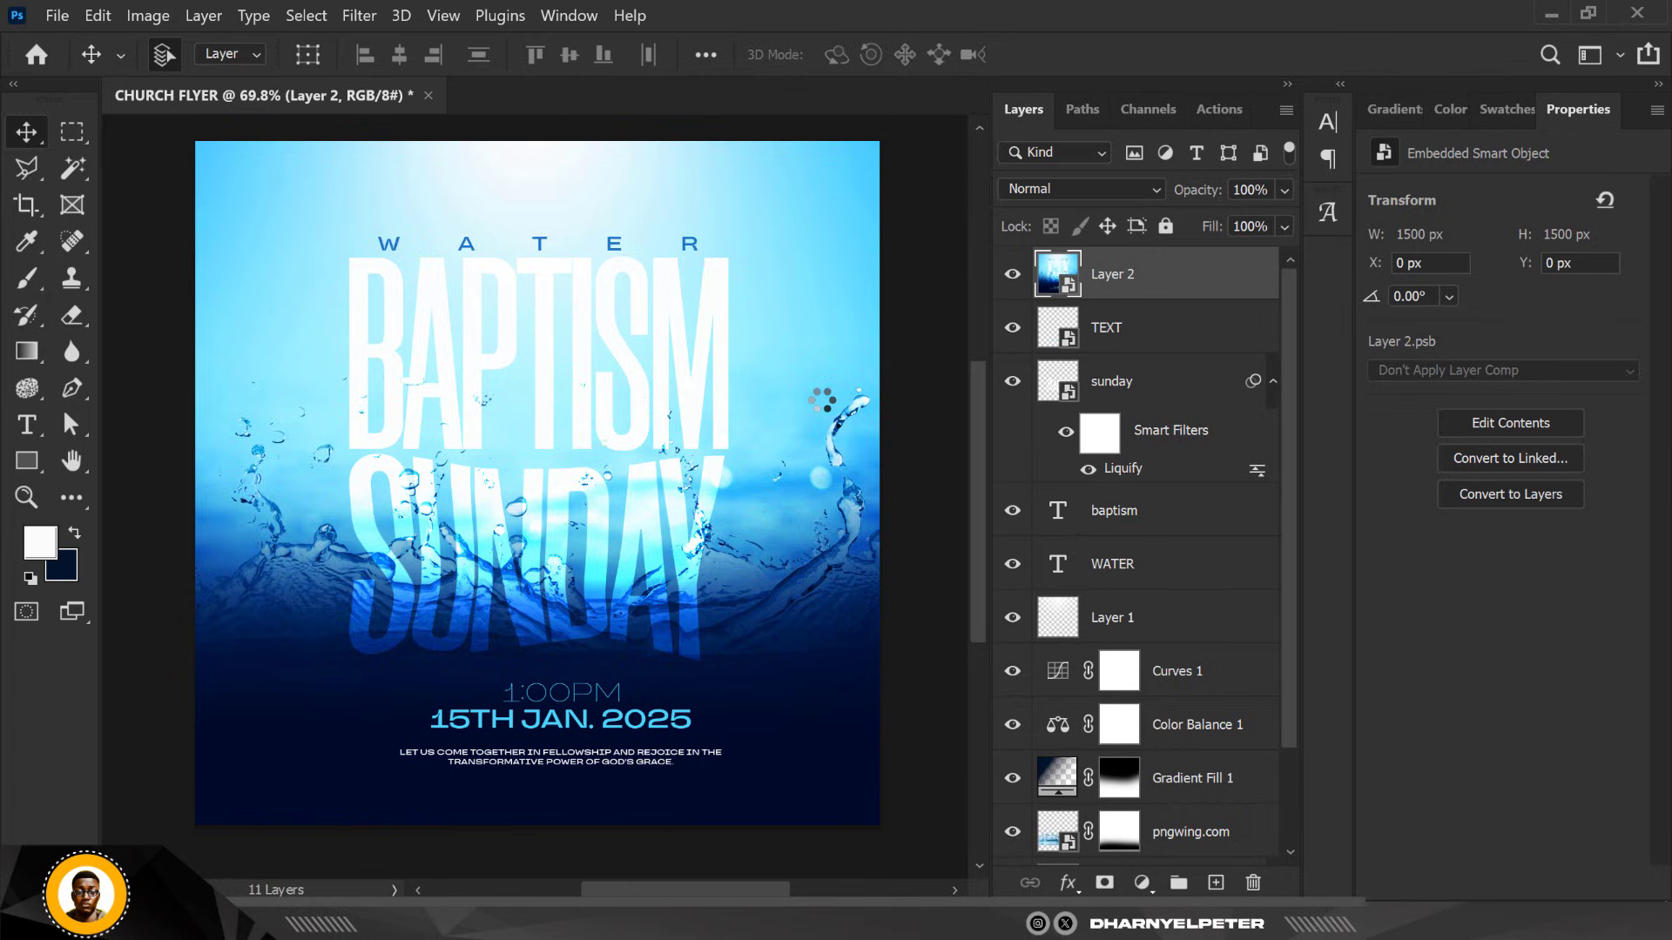
# Open a Camera Raw filter on the merged smart object and set Temperature to -19 and Blacks to -50
pyautogui.click(359, 16)
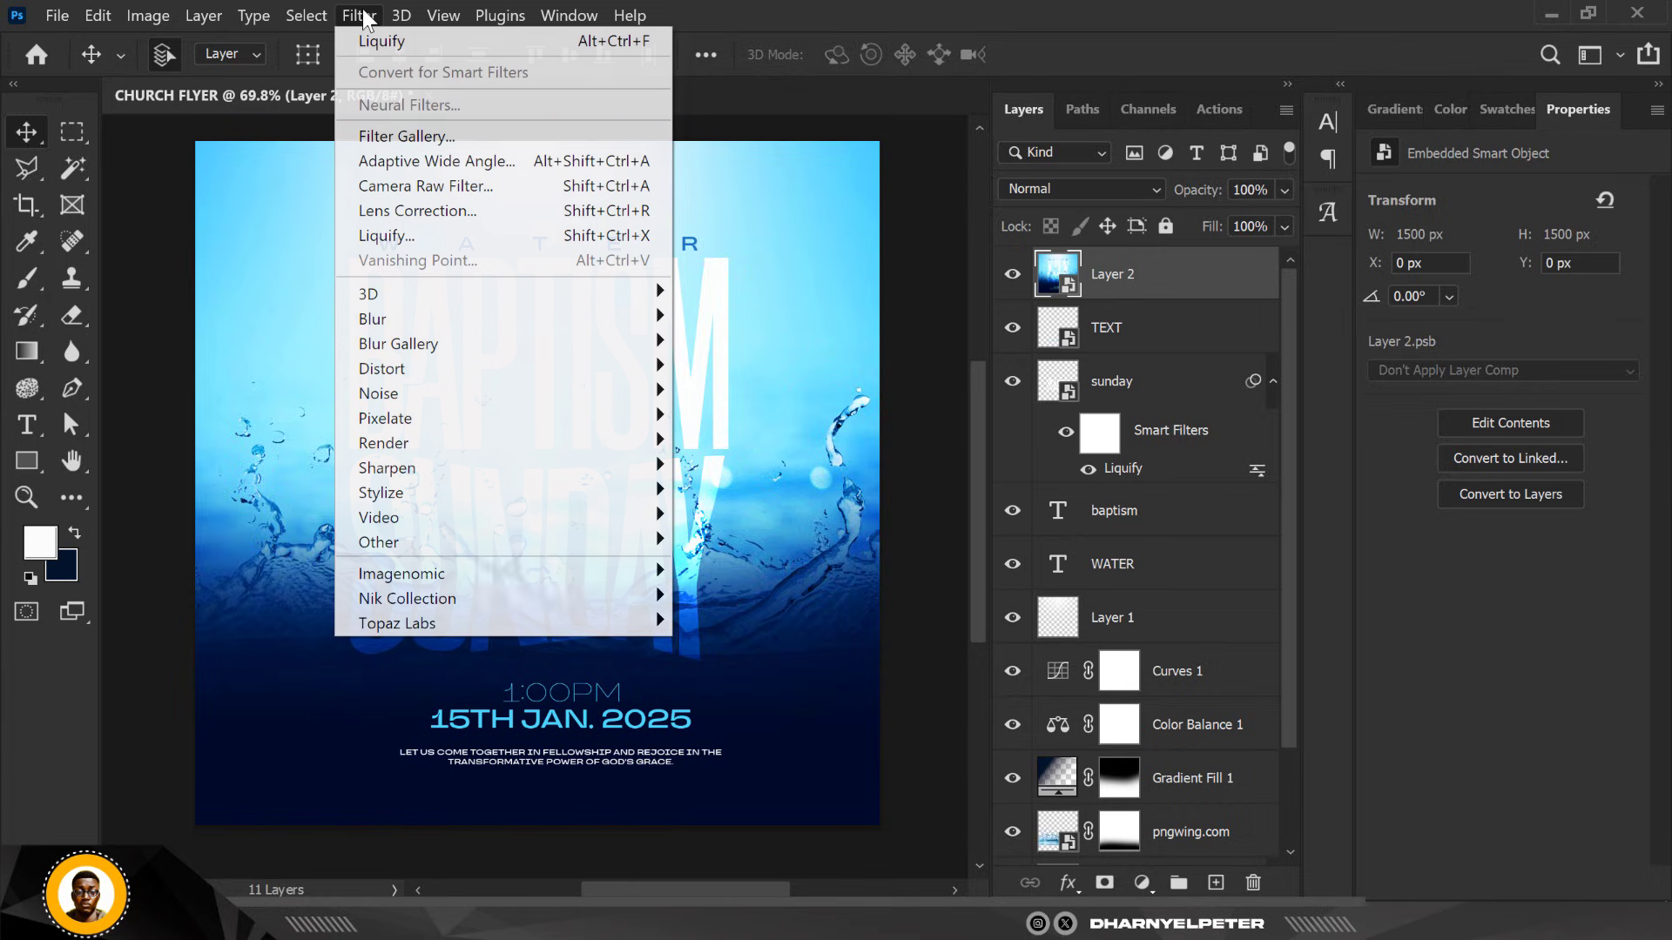
pyautogui.click(446, 188)
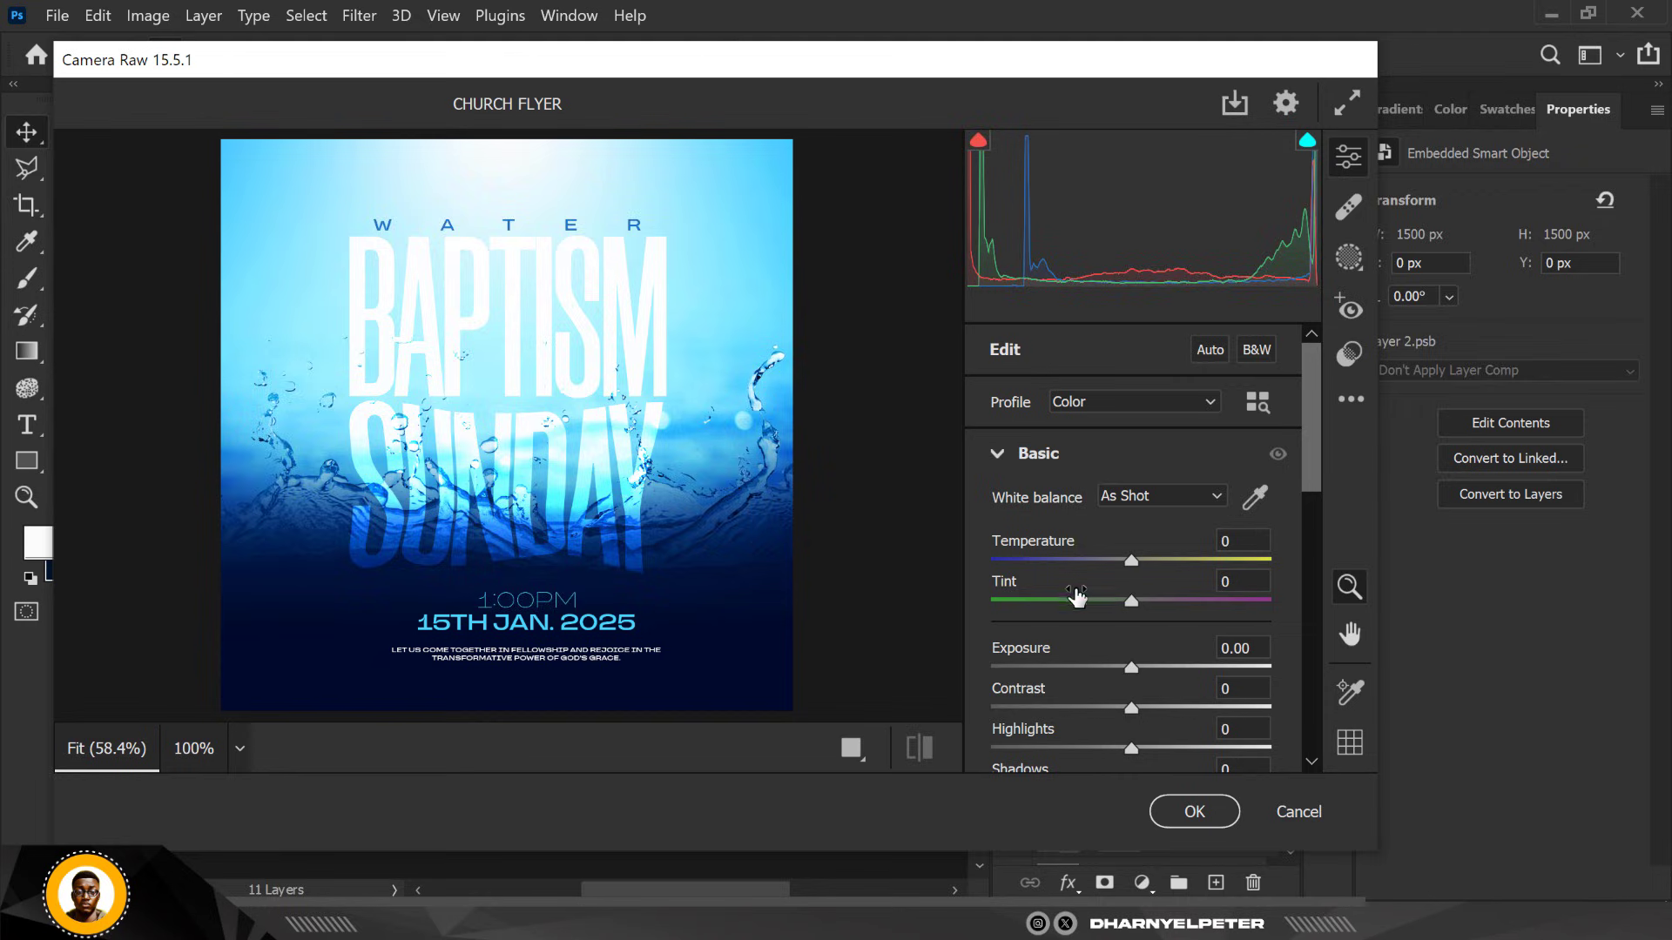
pyautogui.scroll(-1, 775, 483)
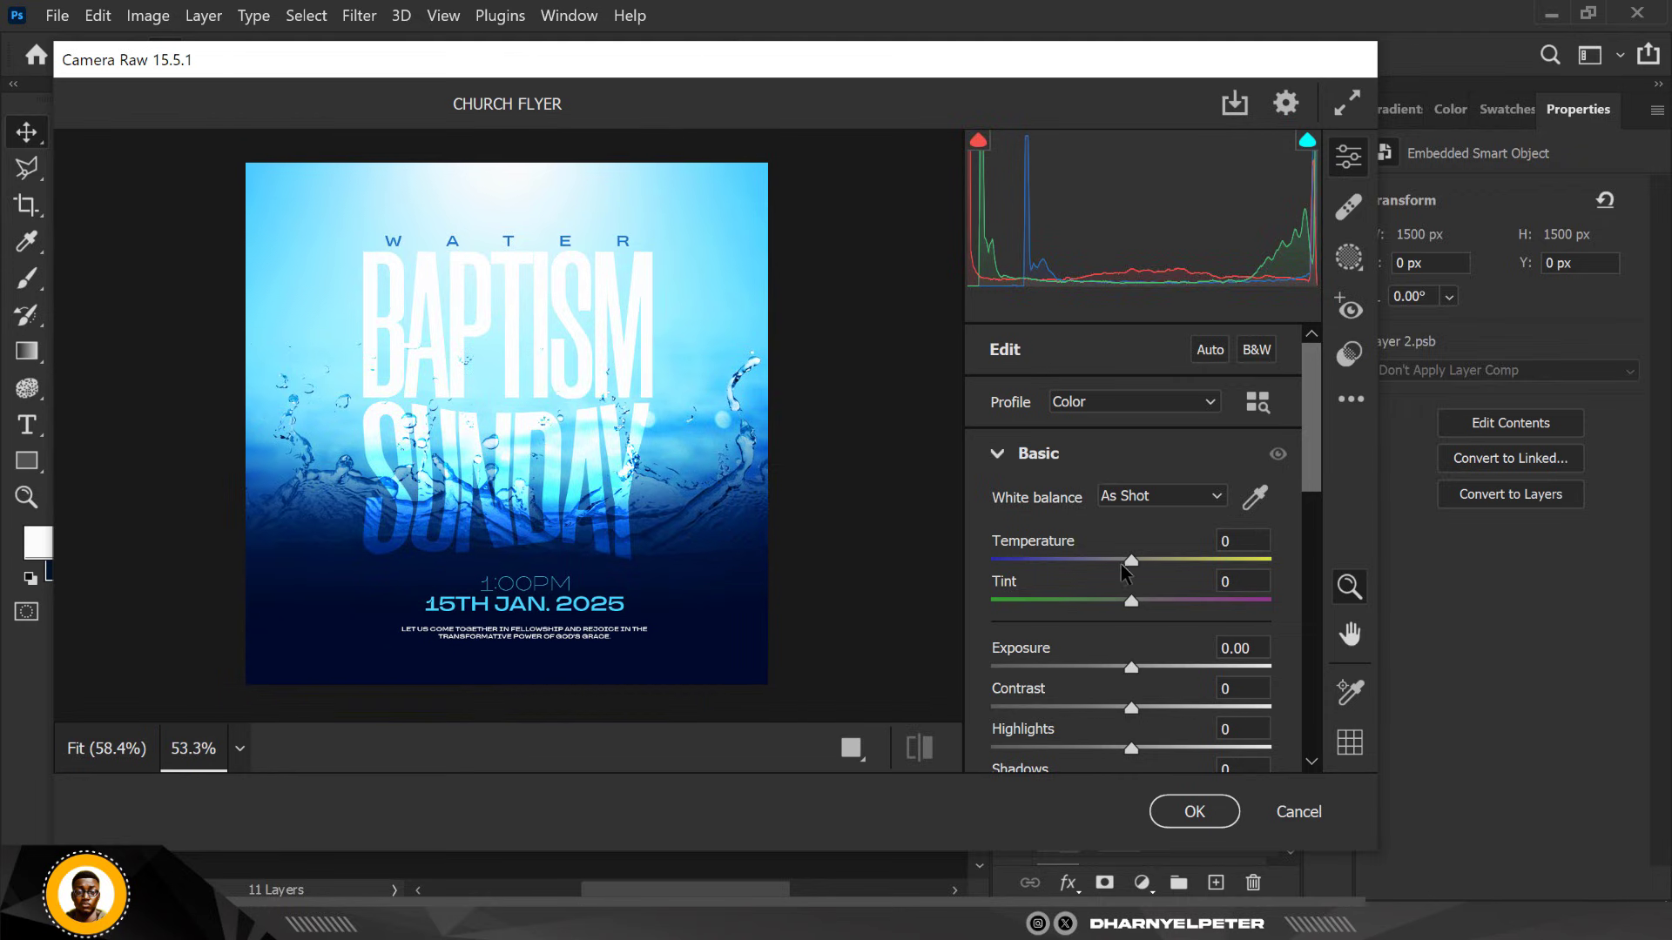
pyautogui.moveTo(1130, 571)
pyautogui.mouseDown()
pyautogui.moveTo(1147, 571)
pyautogui.moveTo(1106, 566)
pyautogui.mouseUp()
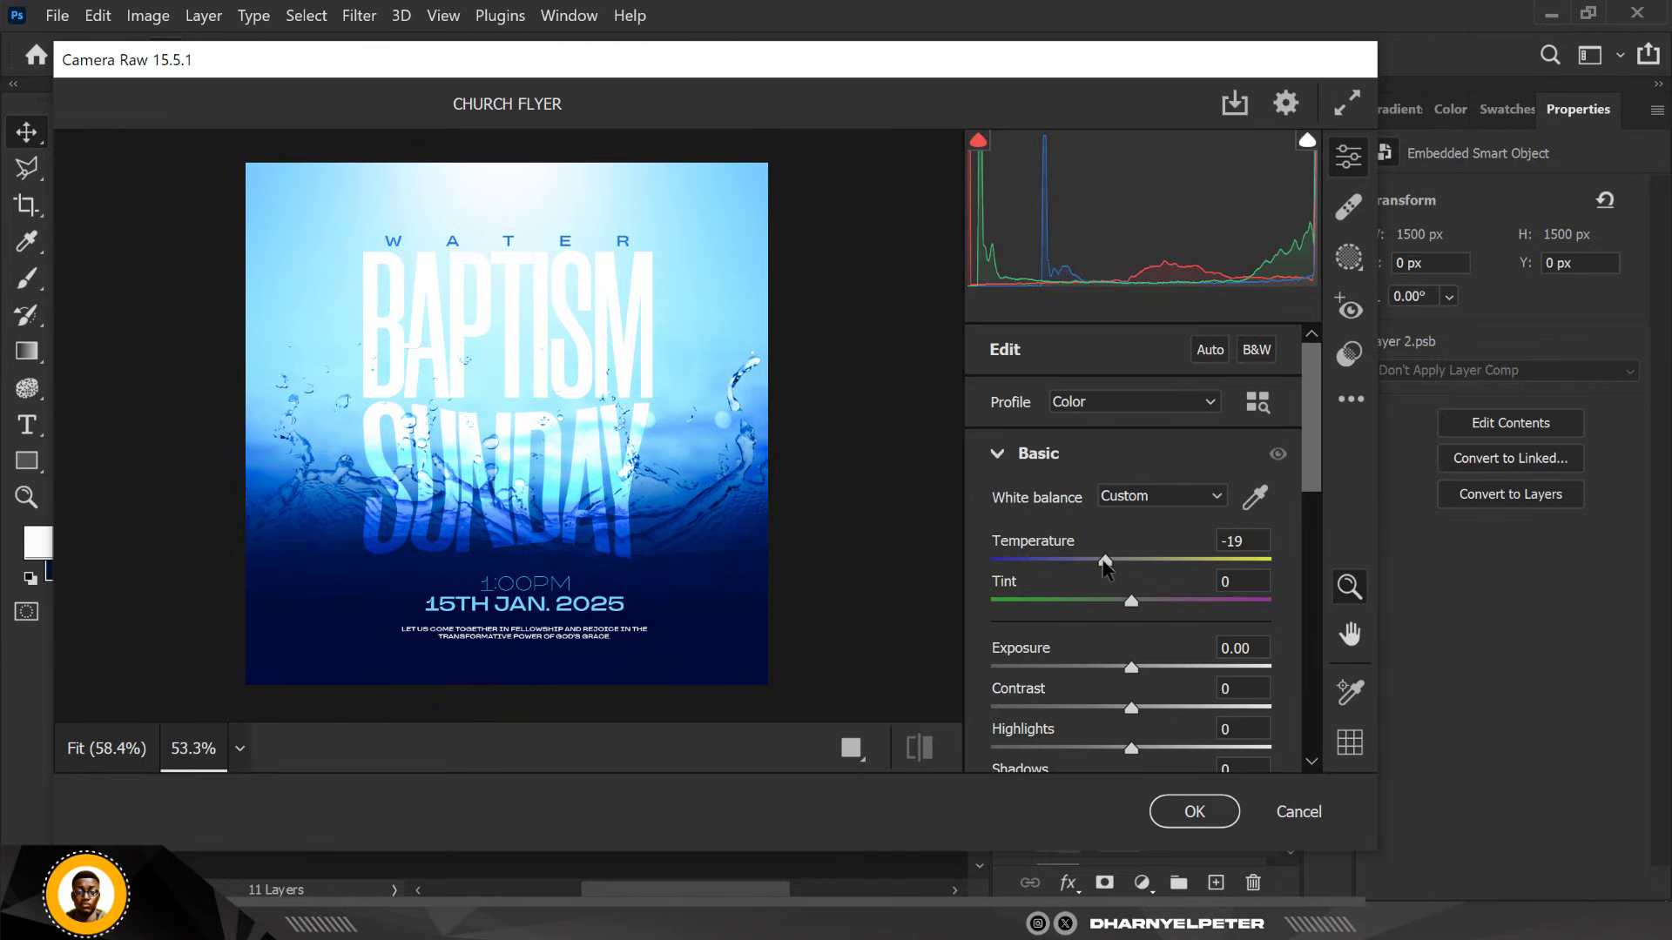
pyautogui.scroll(-2, 1140, 707)
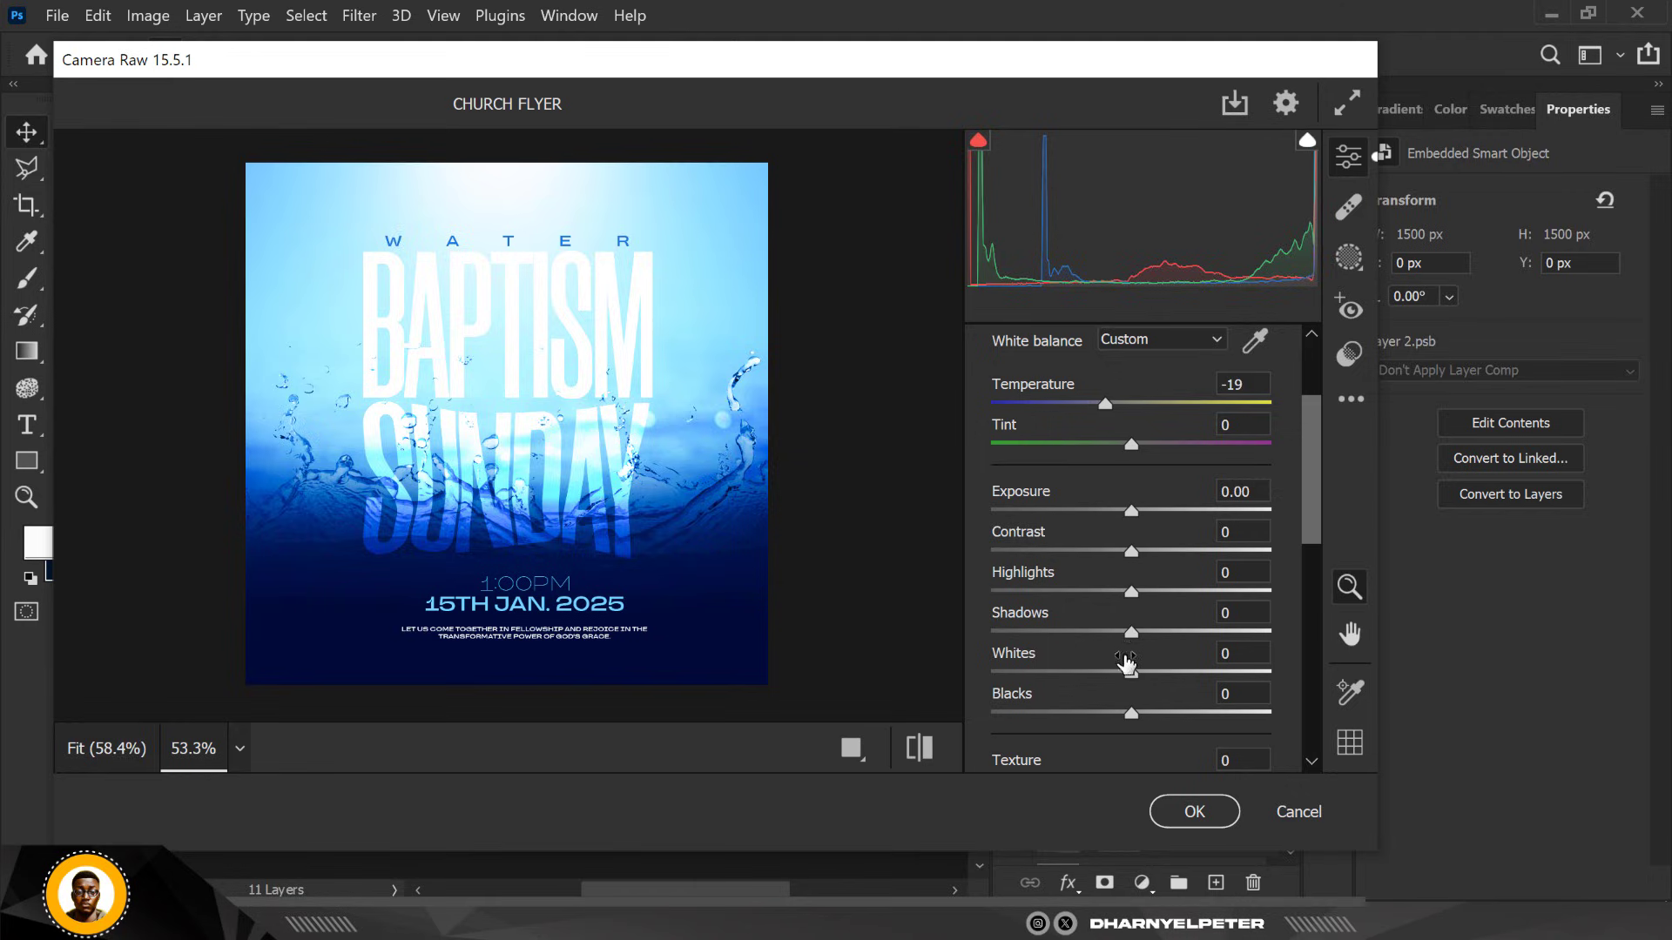
pyautogui.moveTo(1132, 712); pyautogui.dragTo(1061, 693)
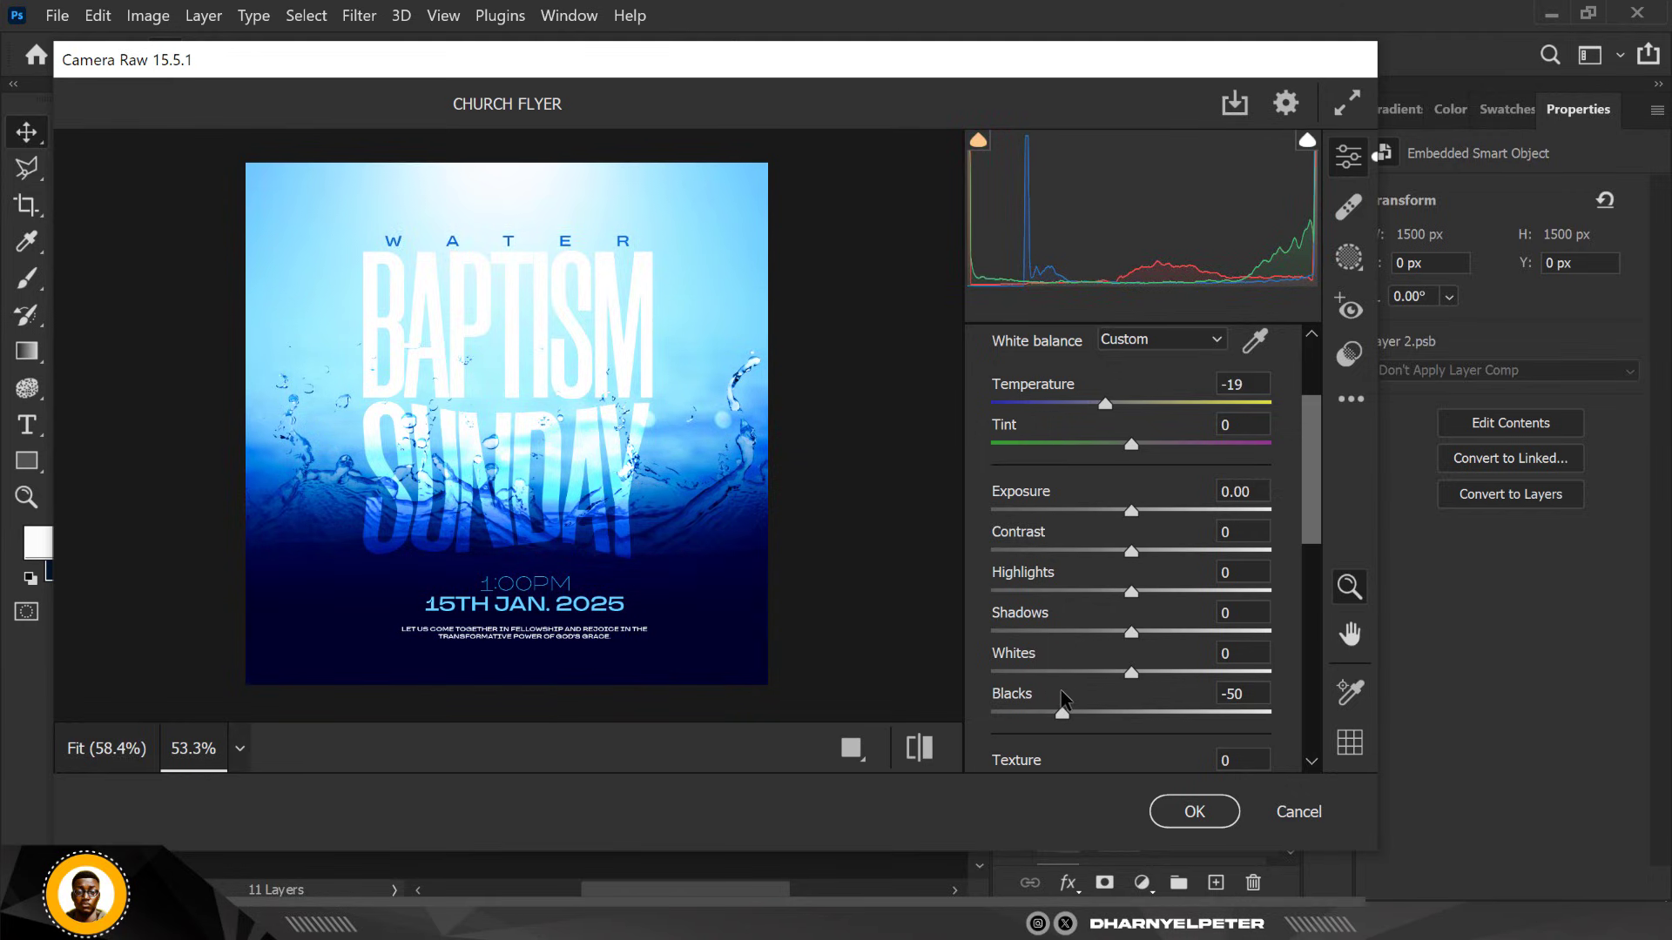
# Set Shadows to +7 and Clarity to +9 in the Camera Raw filter
pyautogui.scroll(-2, 1141, 688)
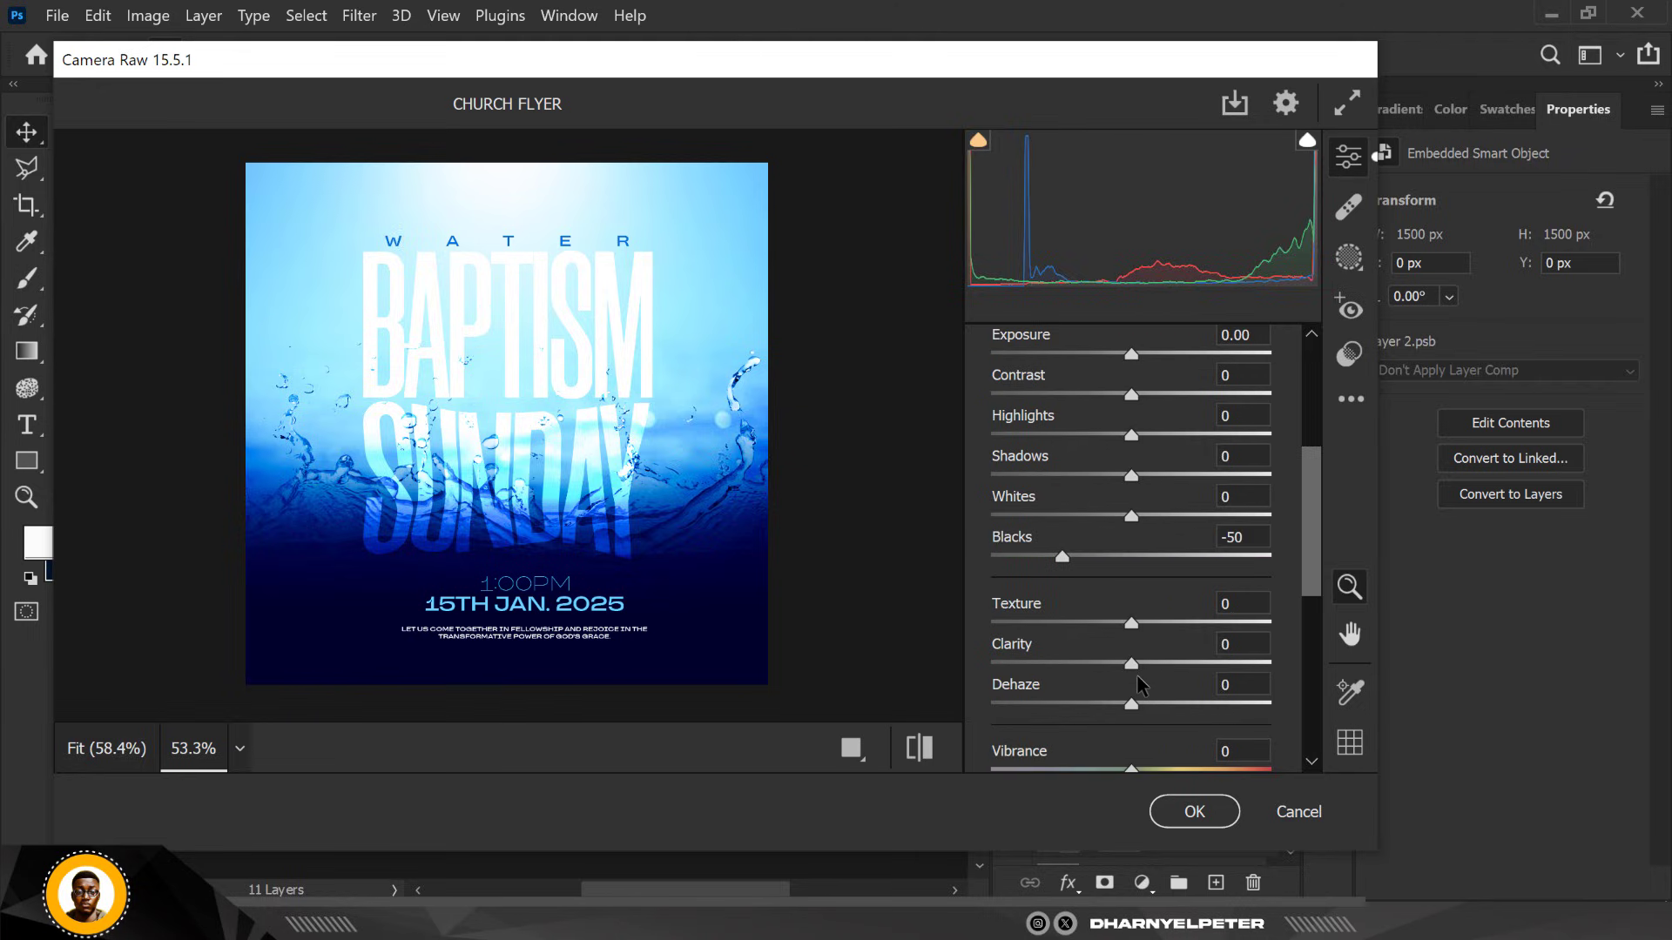
pyautogui.moveTo(1130, 479)
pyautogui.mouseDown()
pyautogui.moveTo(1103, 480)
pyautogui.moveTo(1134, 490)
pyautogui.mouseUp()
pyautogui.moveTo(1134, 493); pyautogui.dragTo(1138, 489)
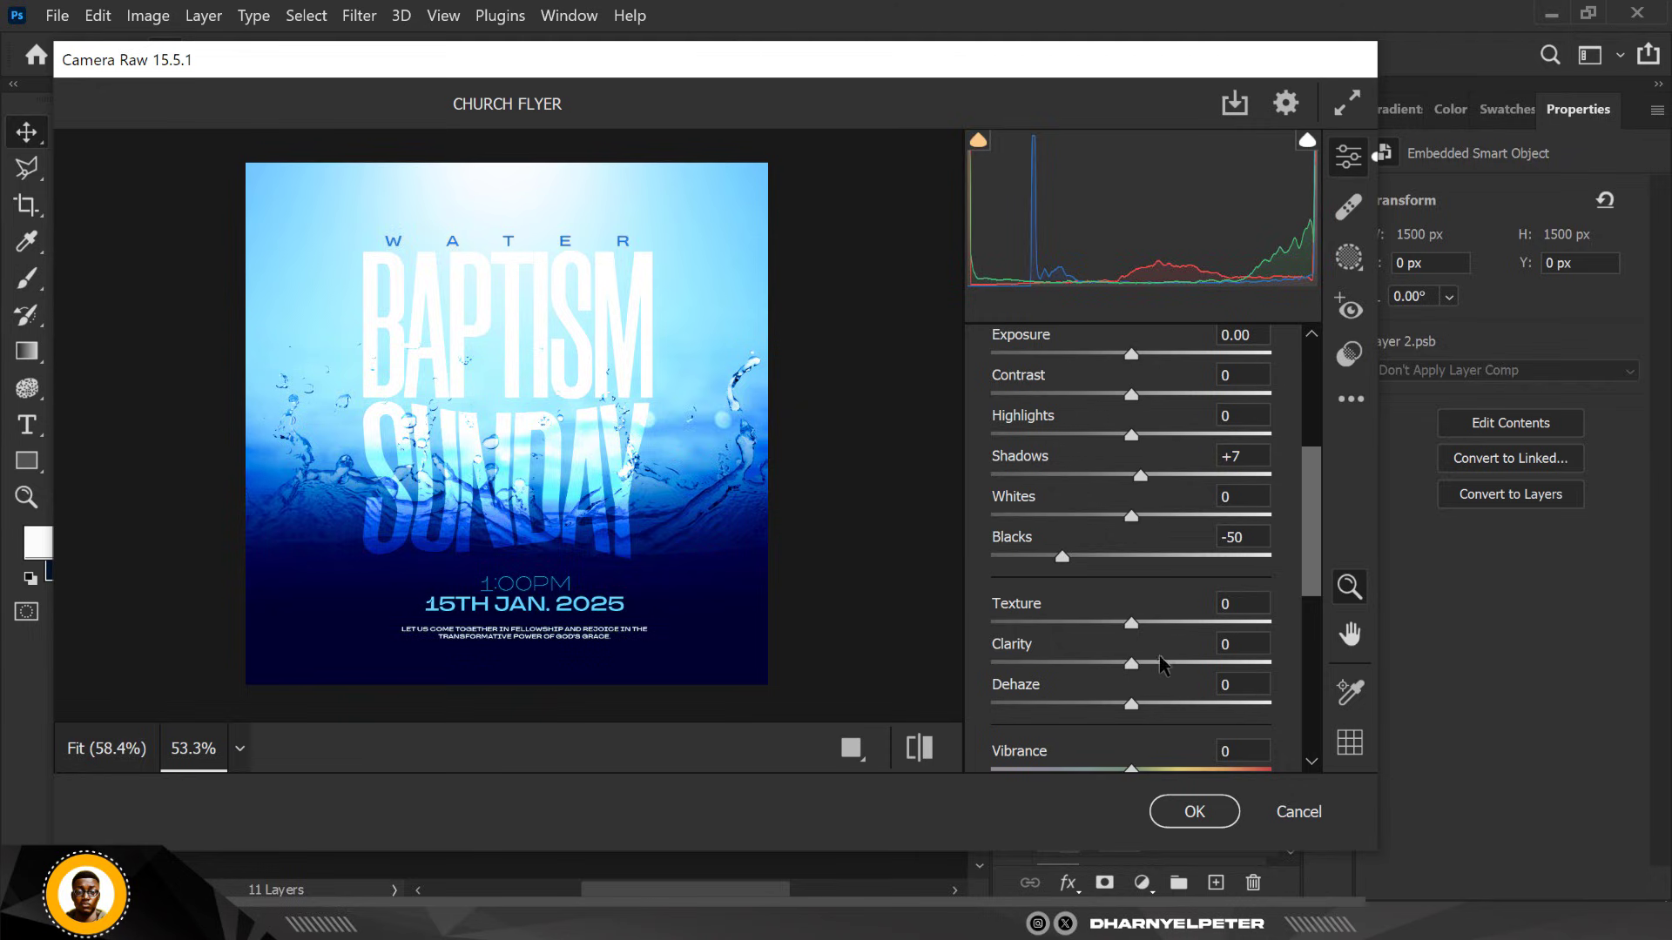
pyautogui.moveTo(1132, 665); pyautogui.dragTo(1144, 667)
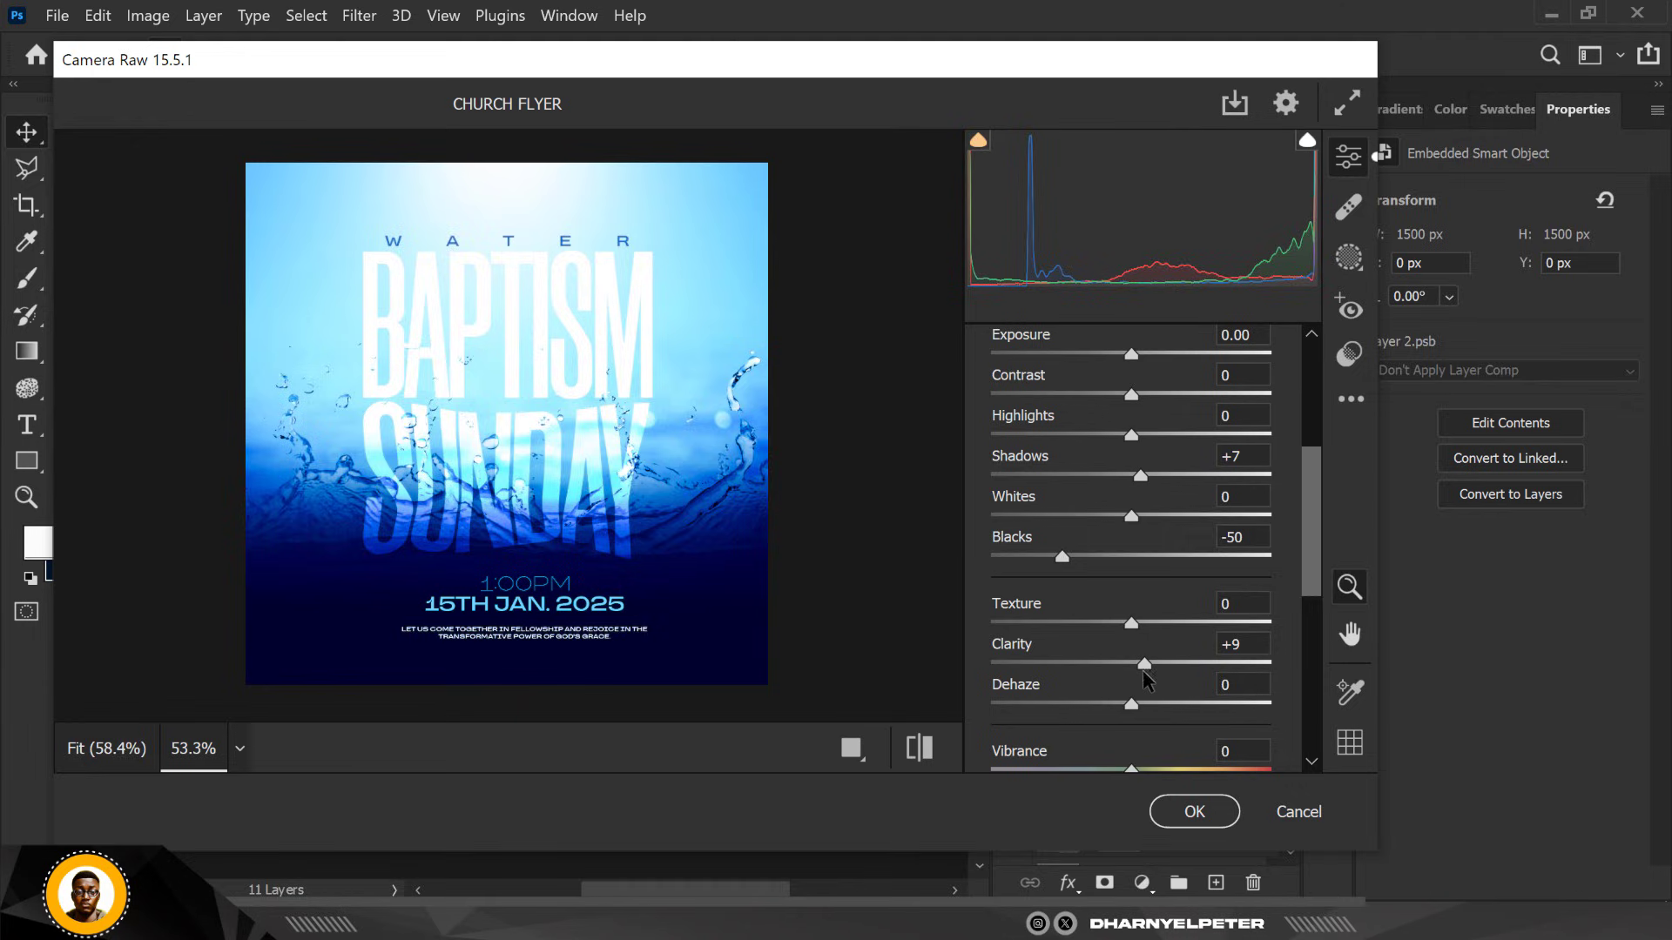
# Set Dehaze to +14 and Highlights to -42 in the Camera Raw filter
pyautogui.moveTo(1132, 707)
pyautogui.mouseDown()
pyautogui.moveTo(1179, 708)
pyautogui.moveTo(1154, 707)
pyautogui.mouseUp()
pyautogui.click(1127, 704)
pyautogui.click(1148, 705)
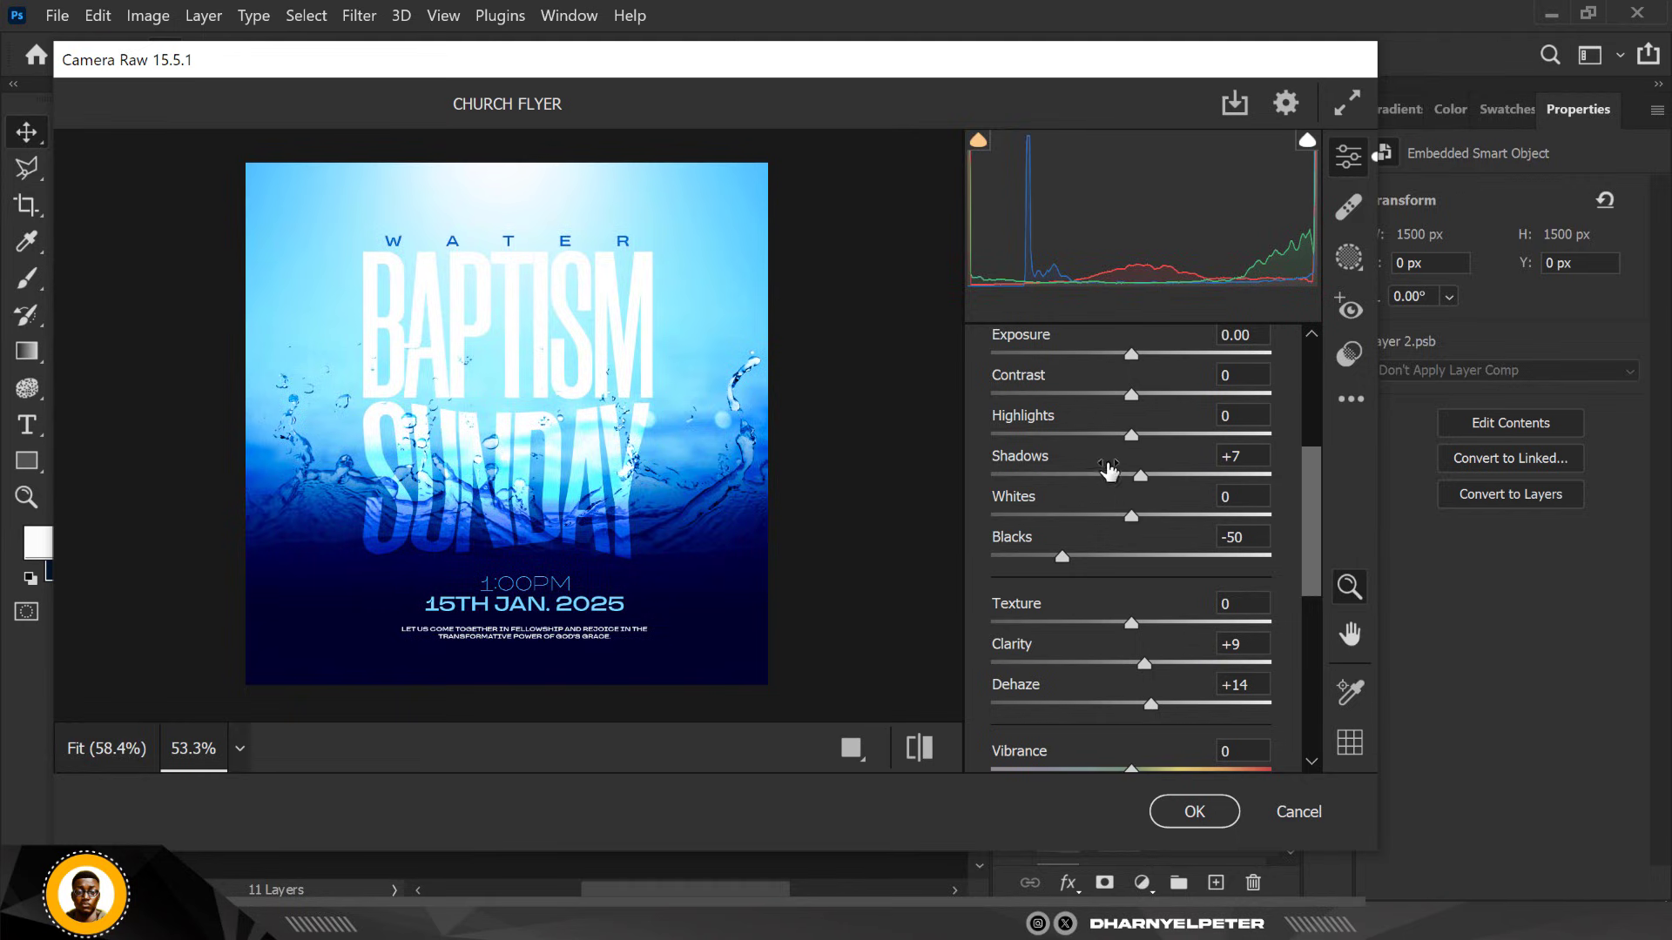
pyautogui.click(1104, 434)
pyautogui.click(1088, 434)
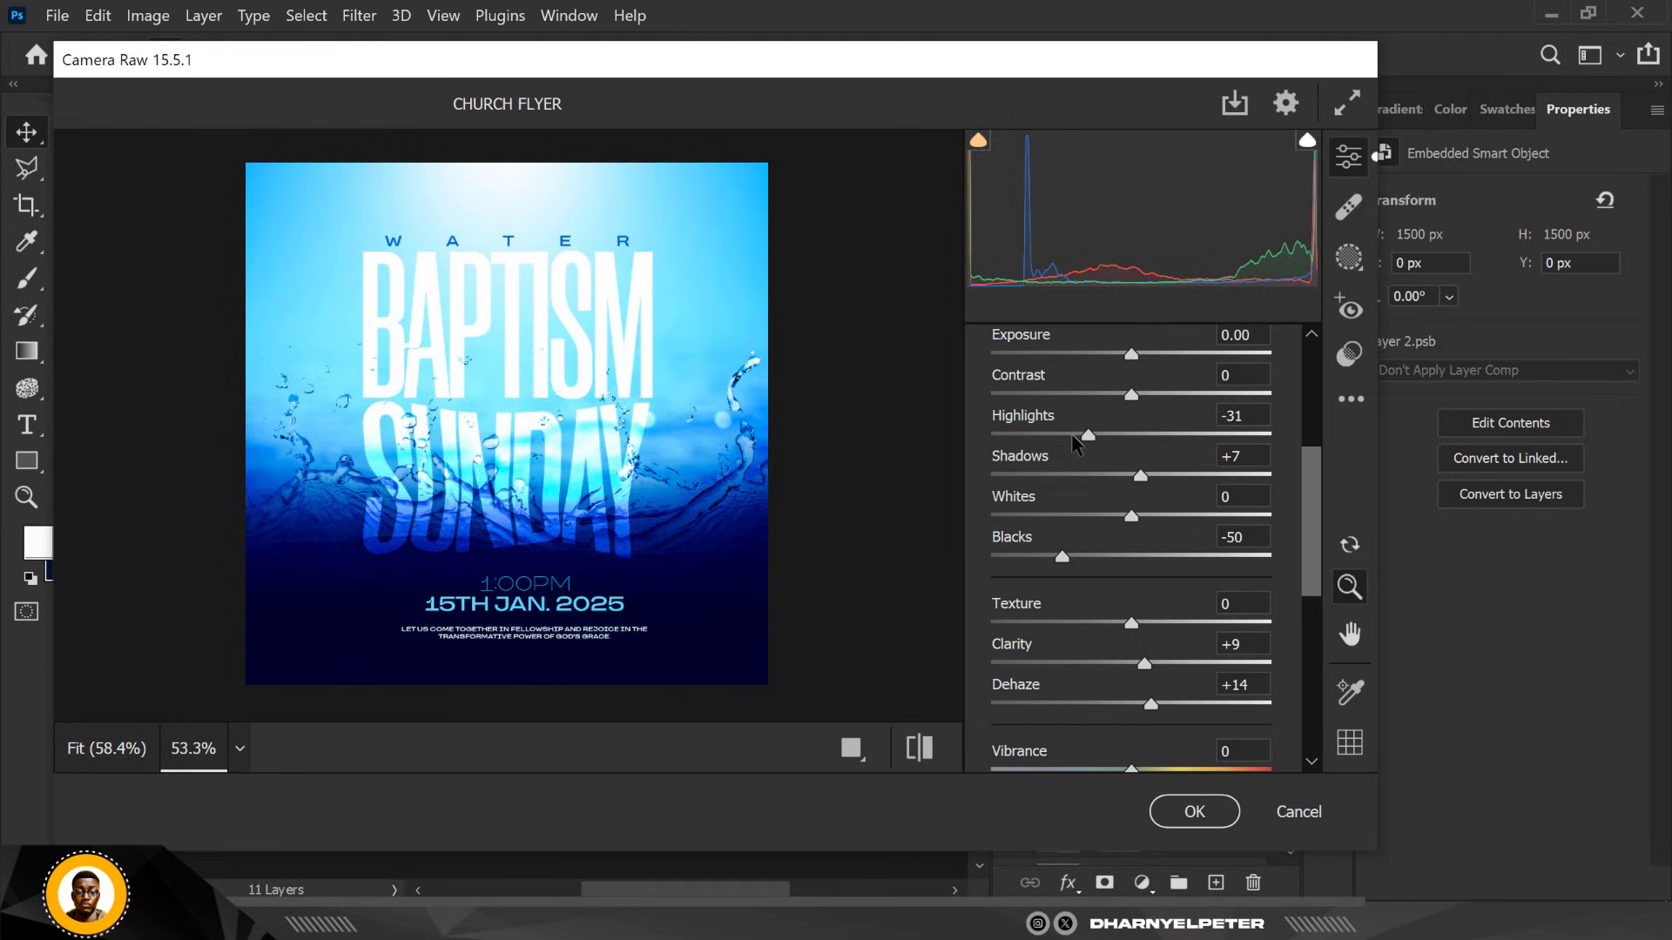
pyautogui.click(1072, 435)
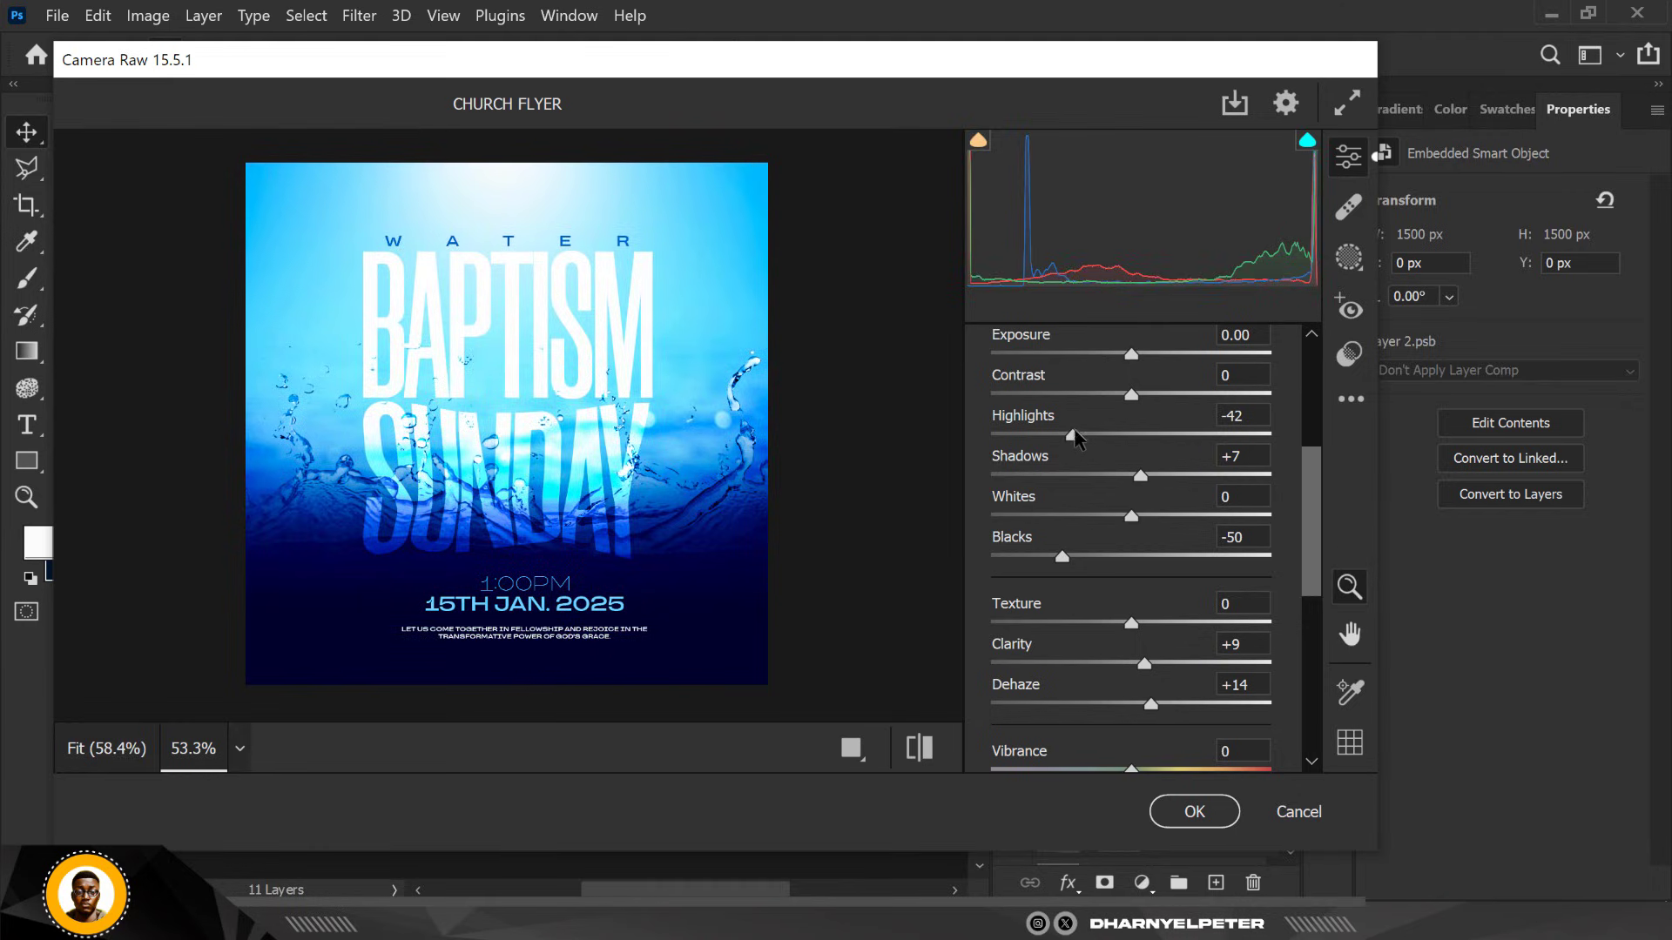
# Raise Contrast to +34 and apply the Camera Raw filter to the merged smart object
pyautogui.click(1148, 395)
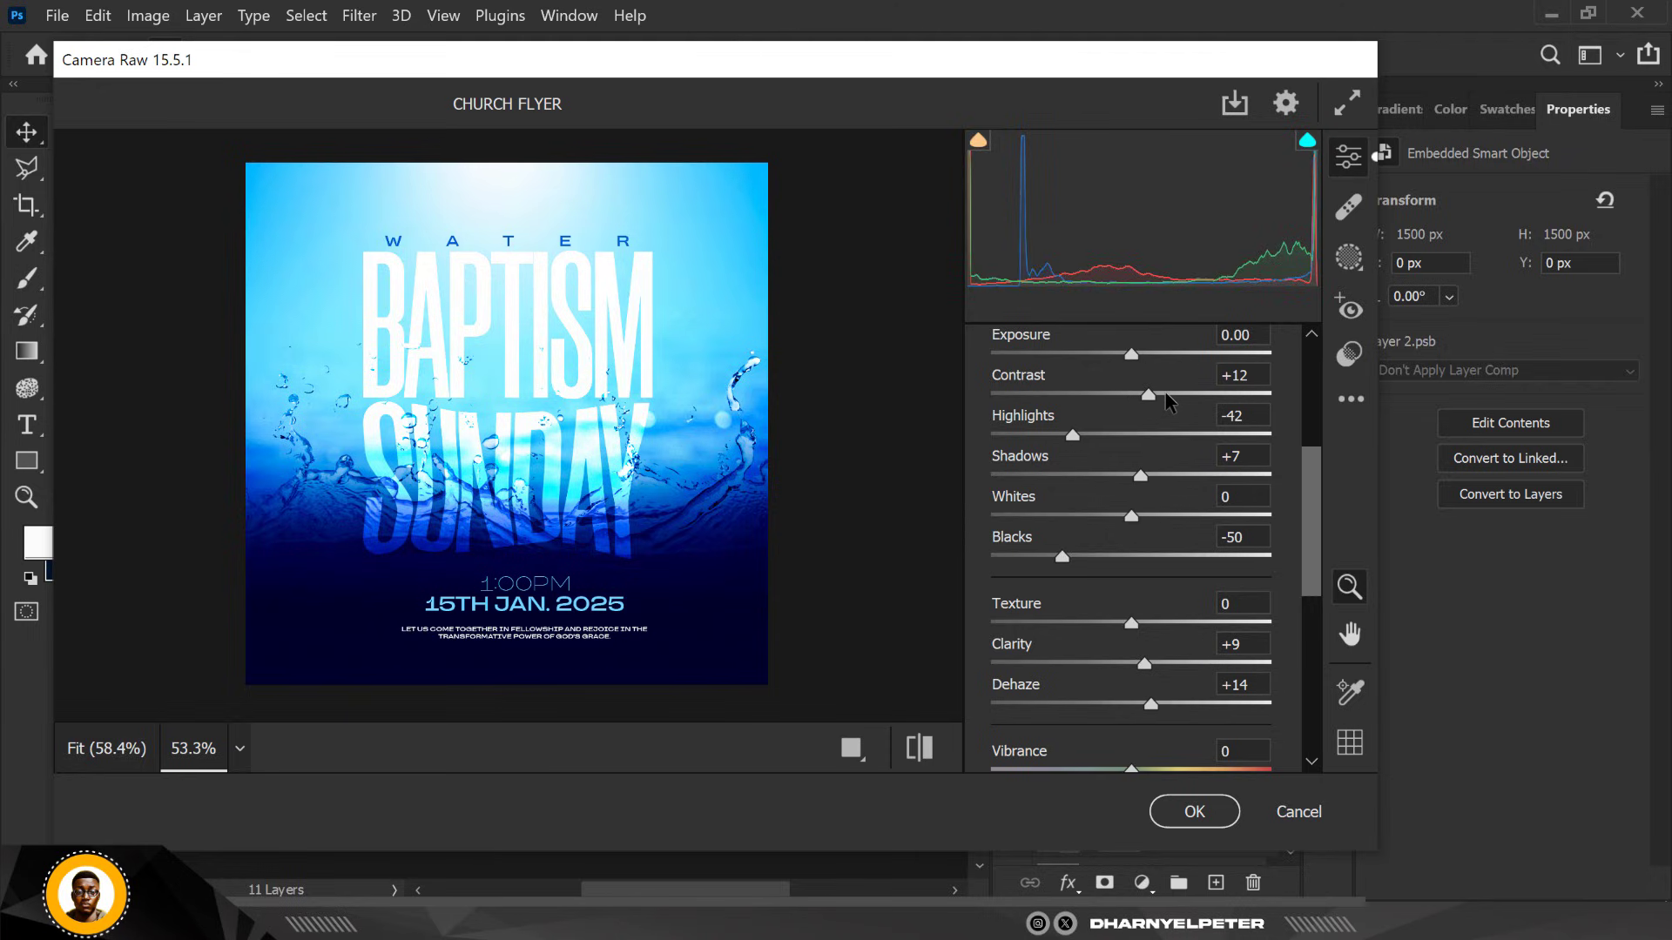
pyautogui.click(1166, 395)
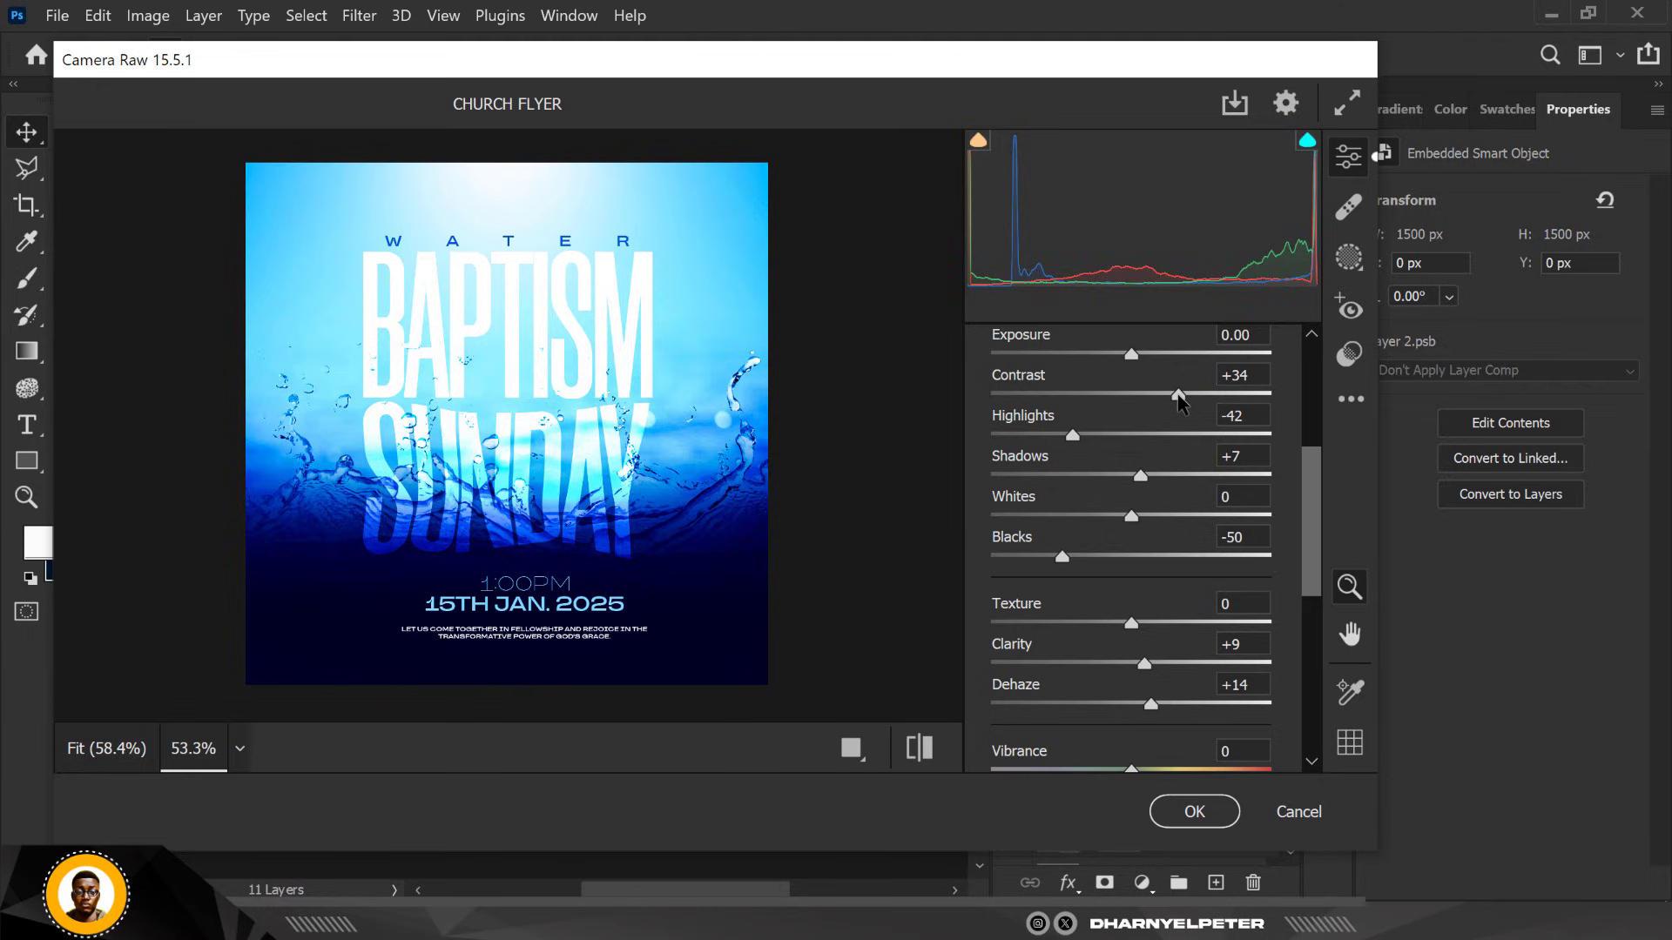
pyautogui.click(1190, 811)
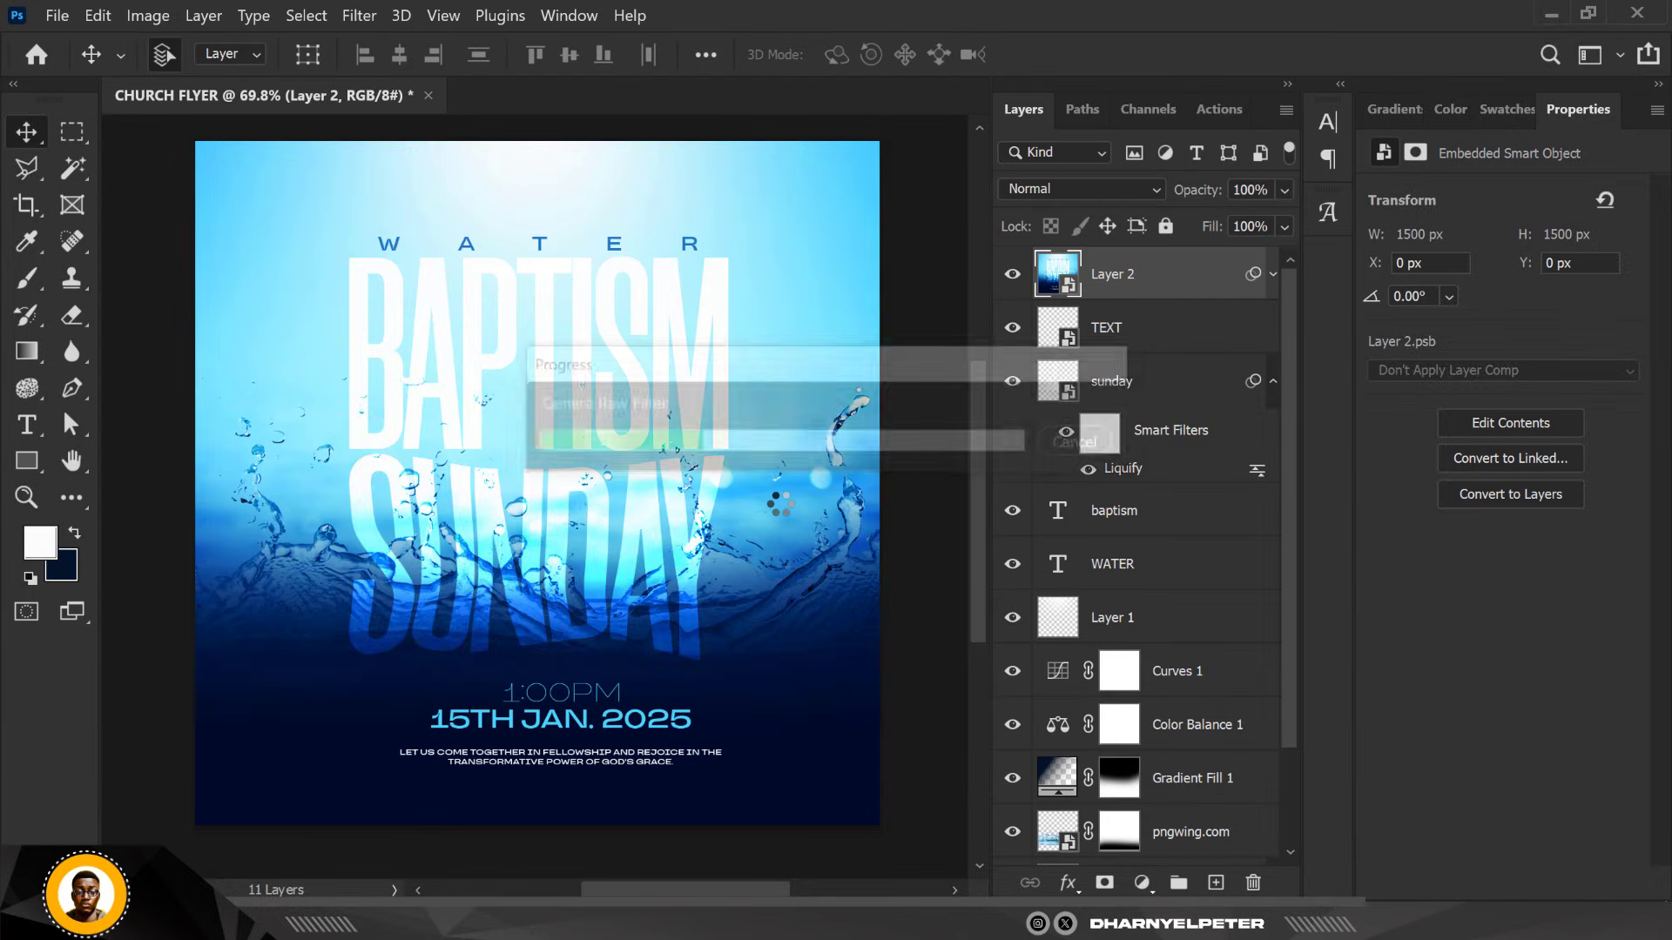
pyautogui.scroll(-1, 780, 503)
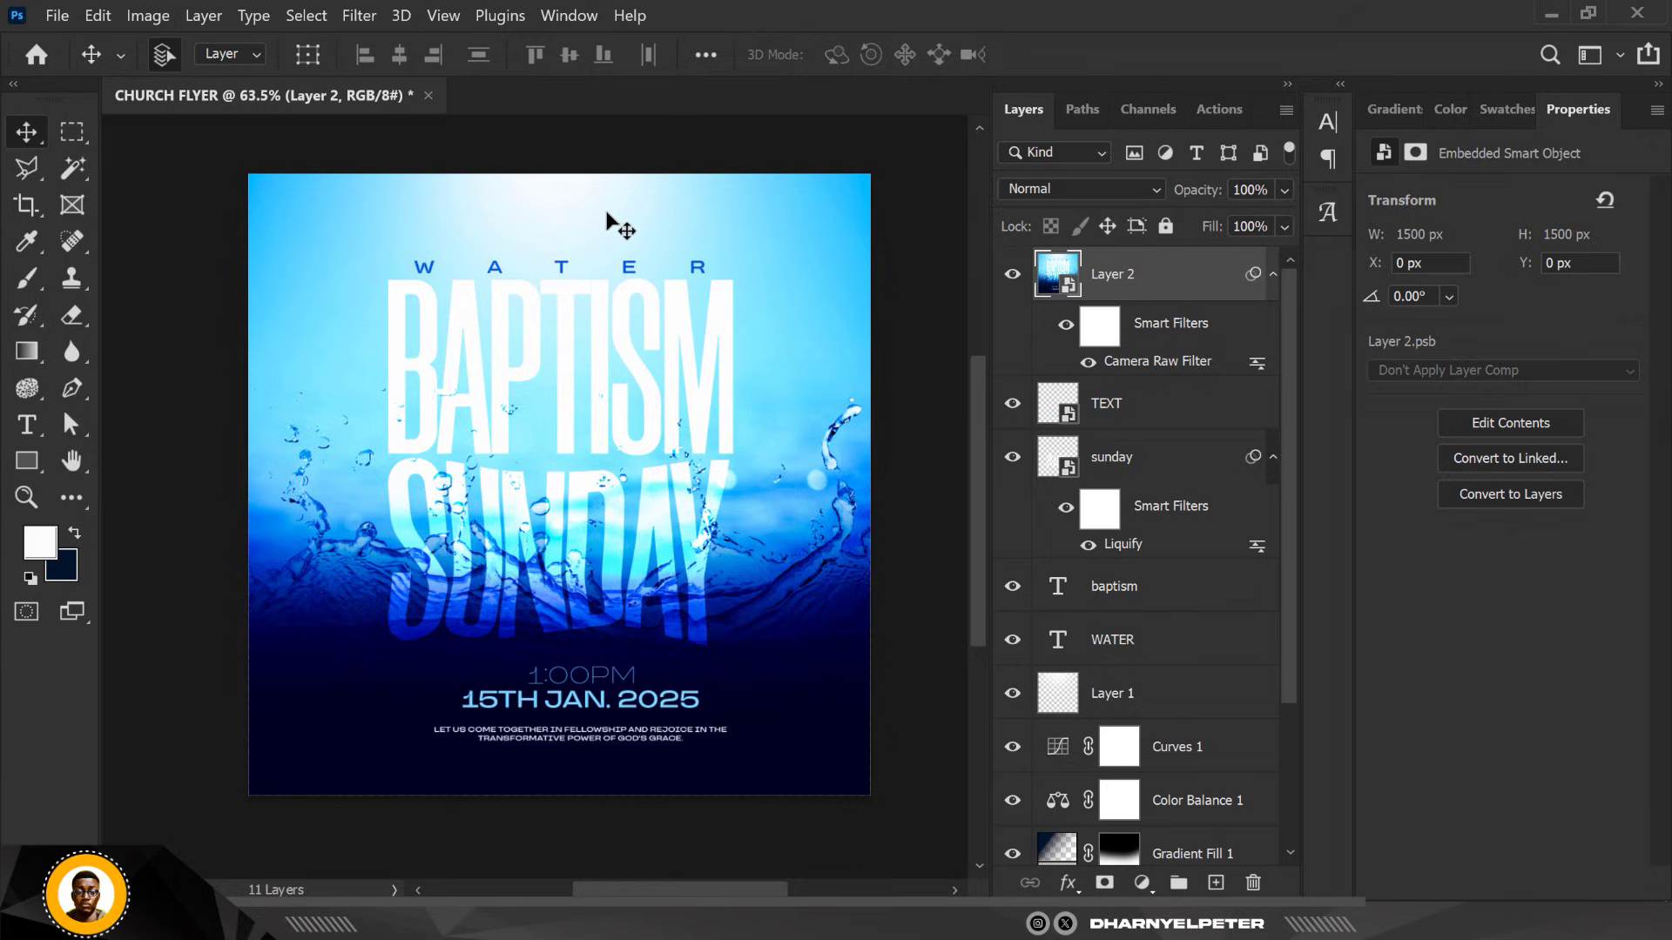
pyautogui.scroll(-3, 576, 383)
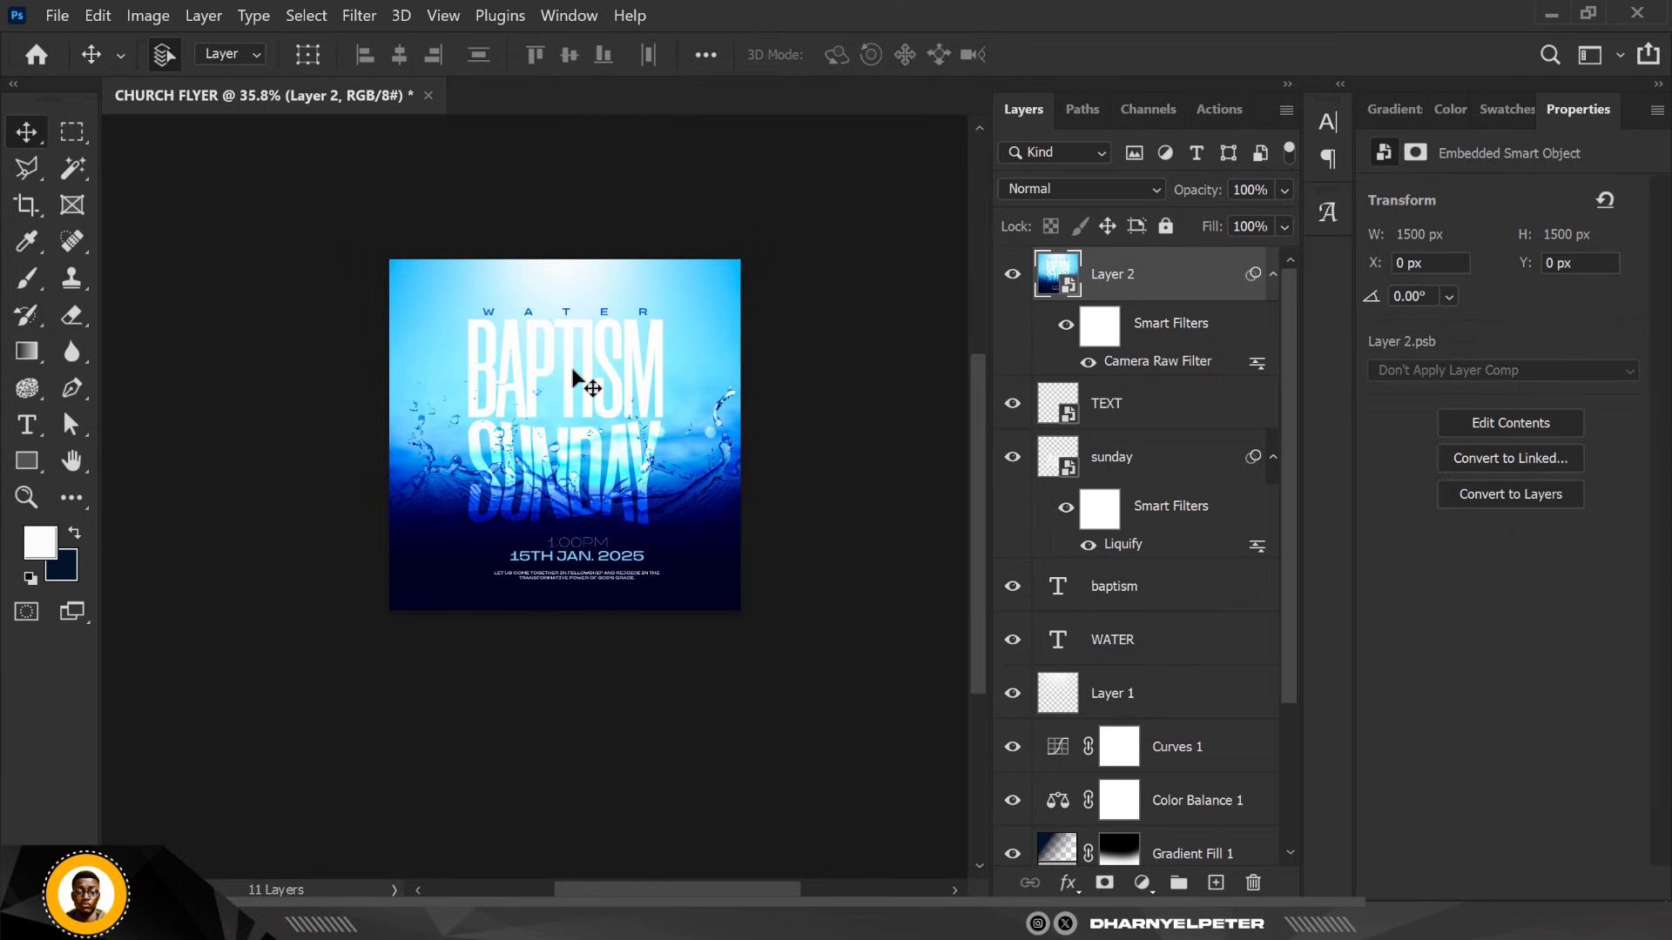
pyautogui.scroll(1, 572, 372)
pyautogui.scroll(1, 582, 375)
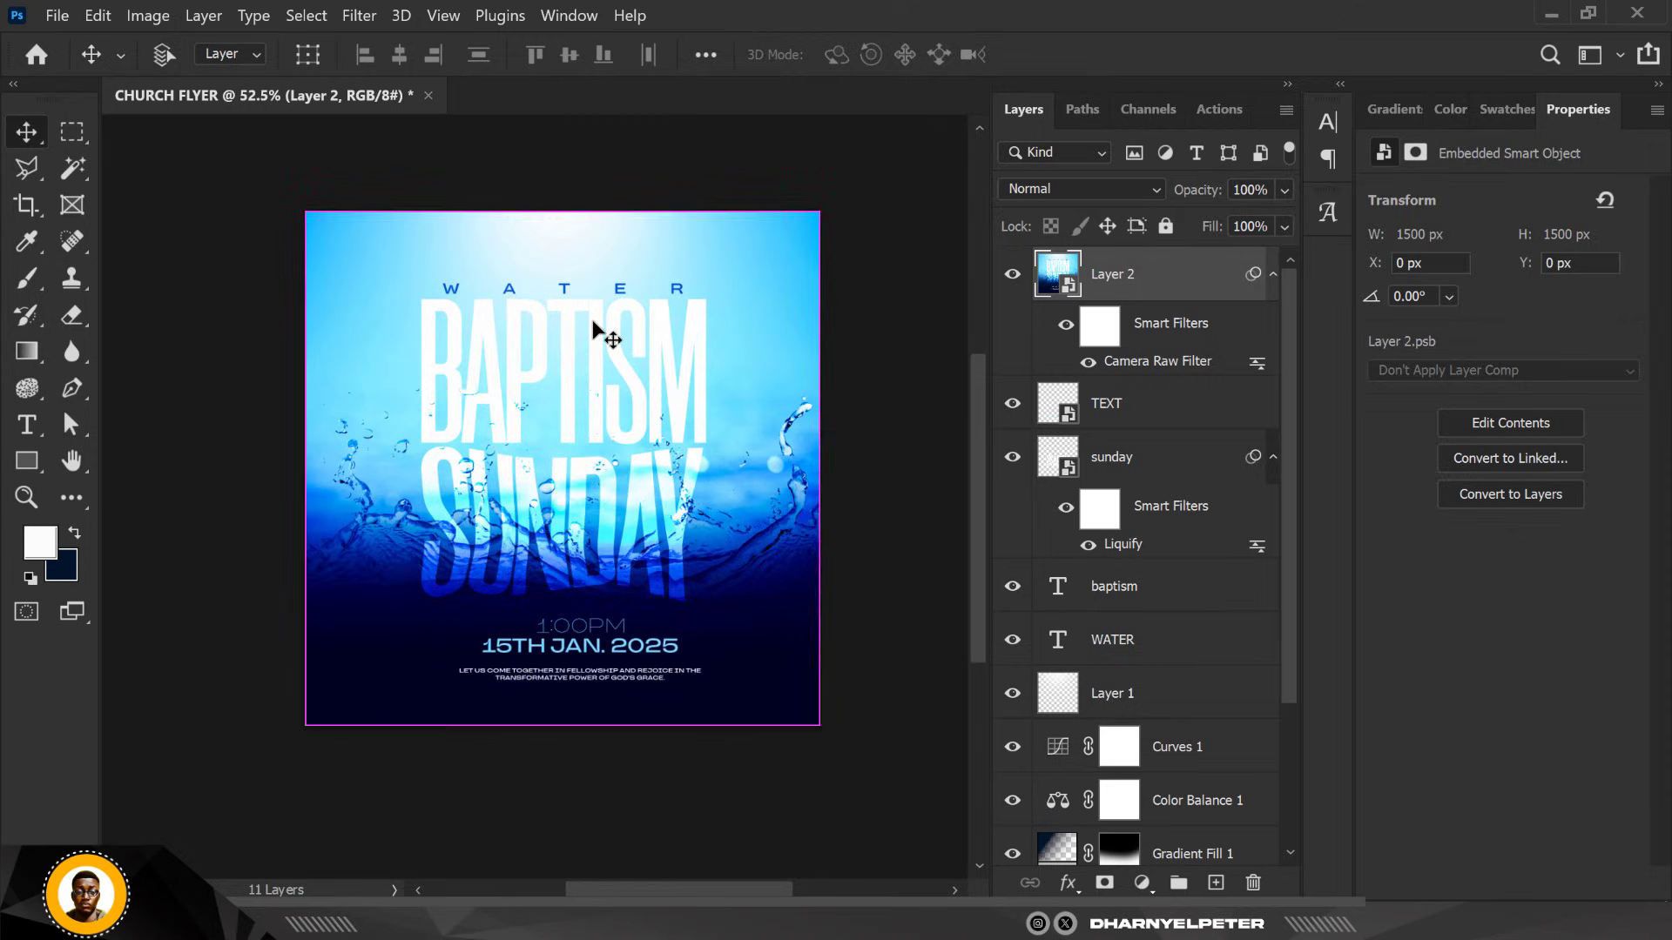
pyautogui.scroll(2, 597, 328)
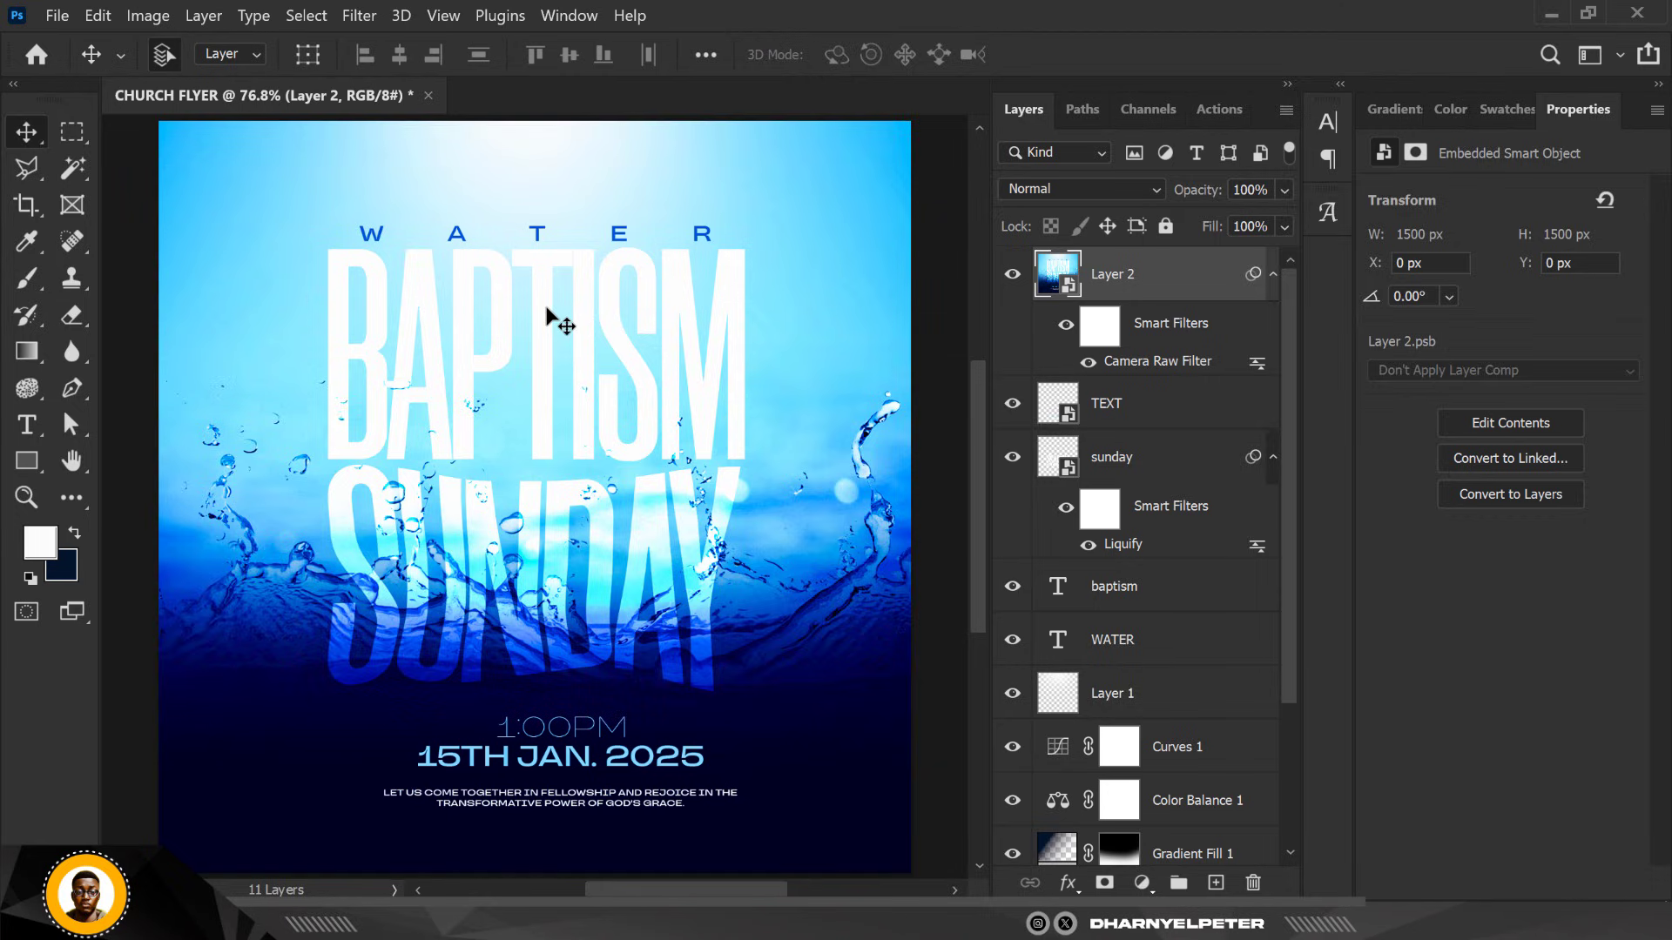